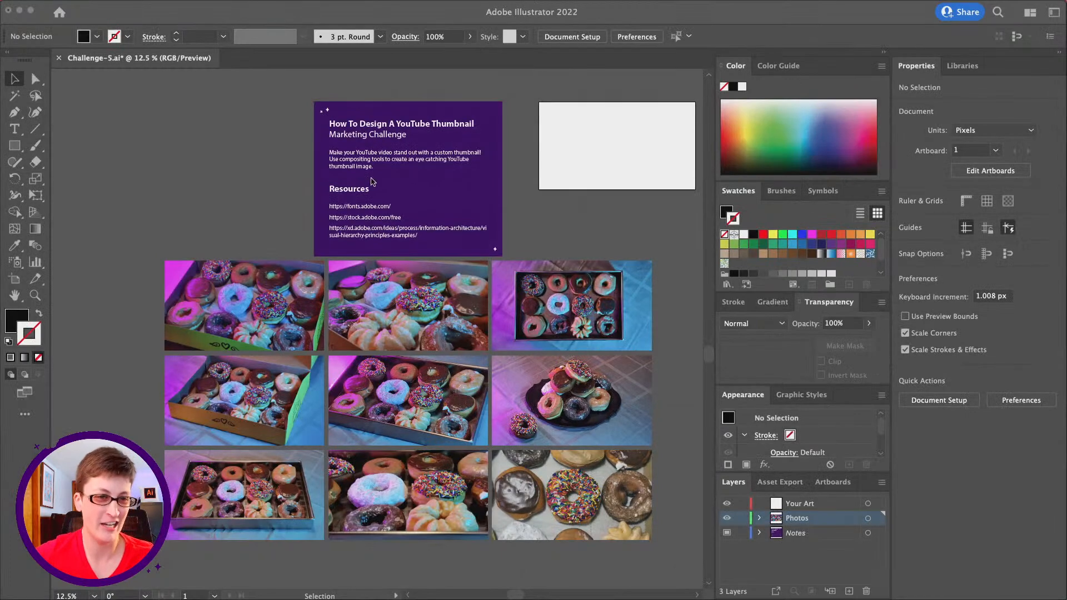
Look over the challenge notes, the blank artboard and the grid of donut photos
scroll(373, 184, right, 3)
scroll(374, 184, down, 2)
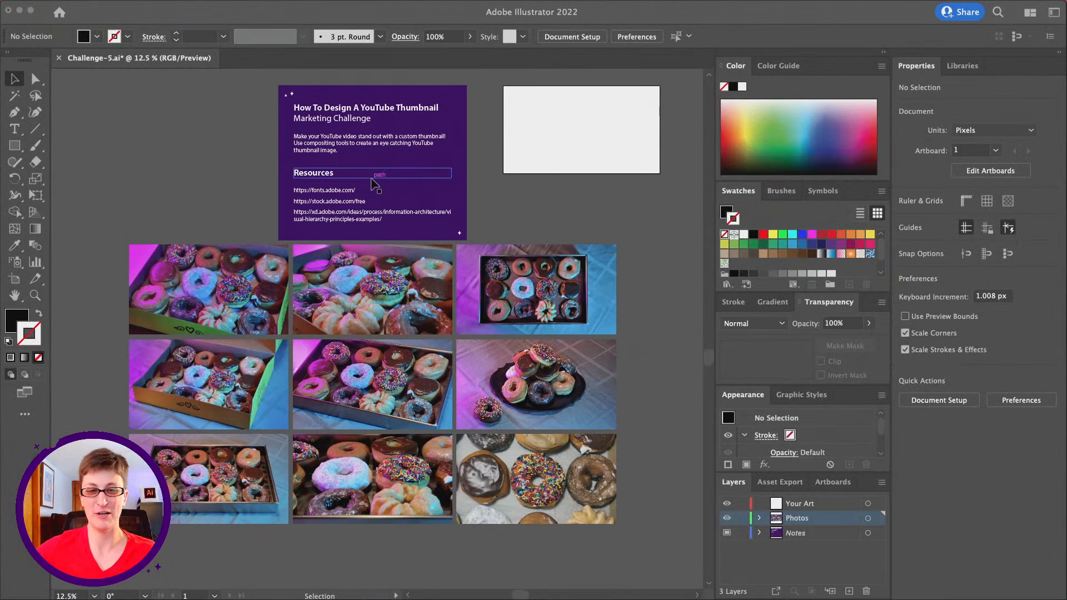
scroll(372, 184, right, 1)
scroll(372, 183, up, 1)
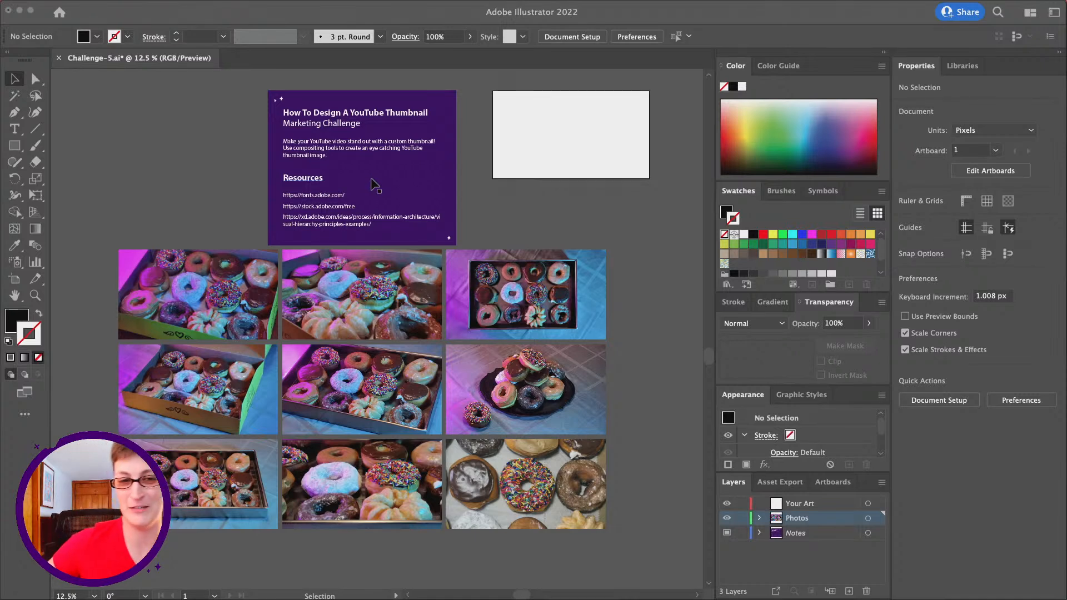
scroll(399, 189, right, 1)
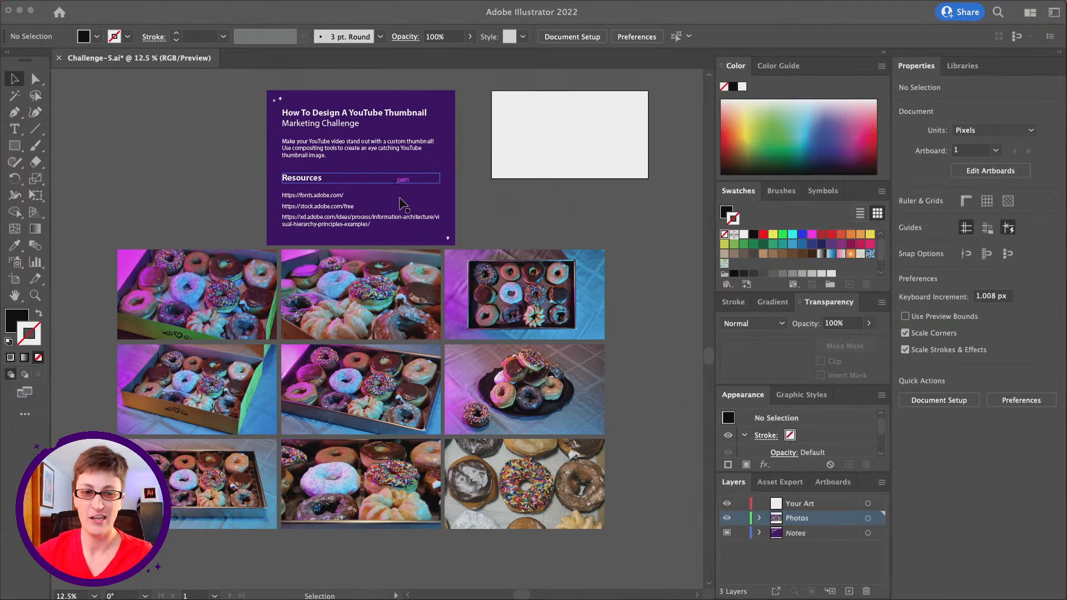
scroll(433, 212, right, 3)
scroll(433, 213, left, 5)
scroll(433, 213, down, 3)
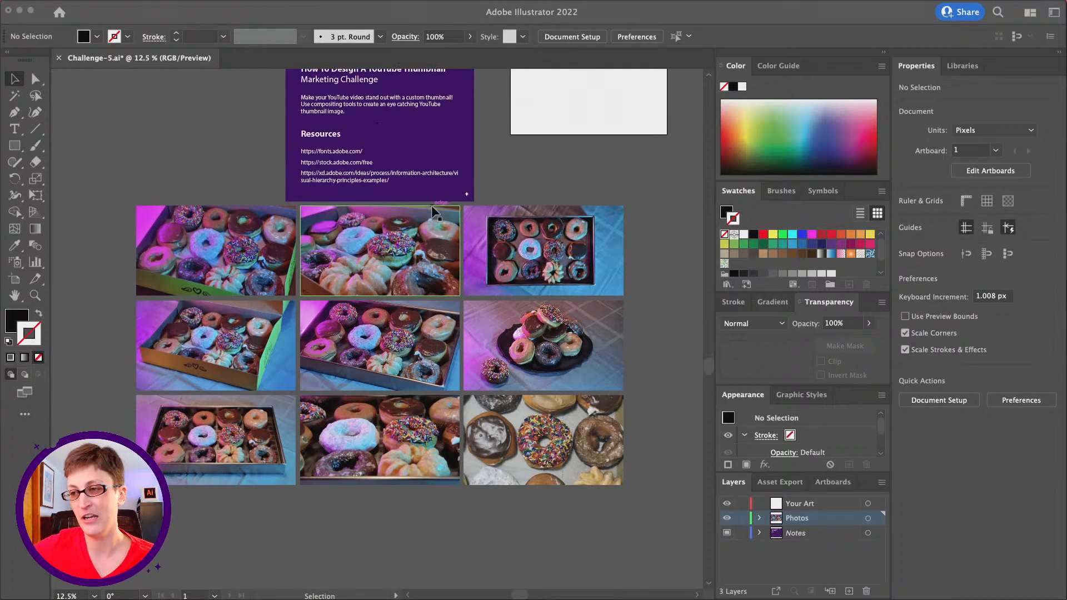
scroll(442, 208, left, 1)
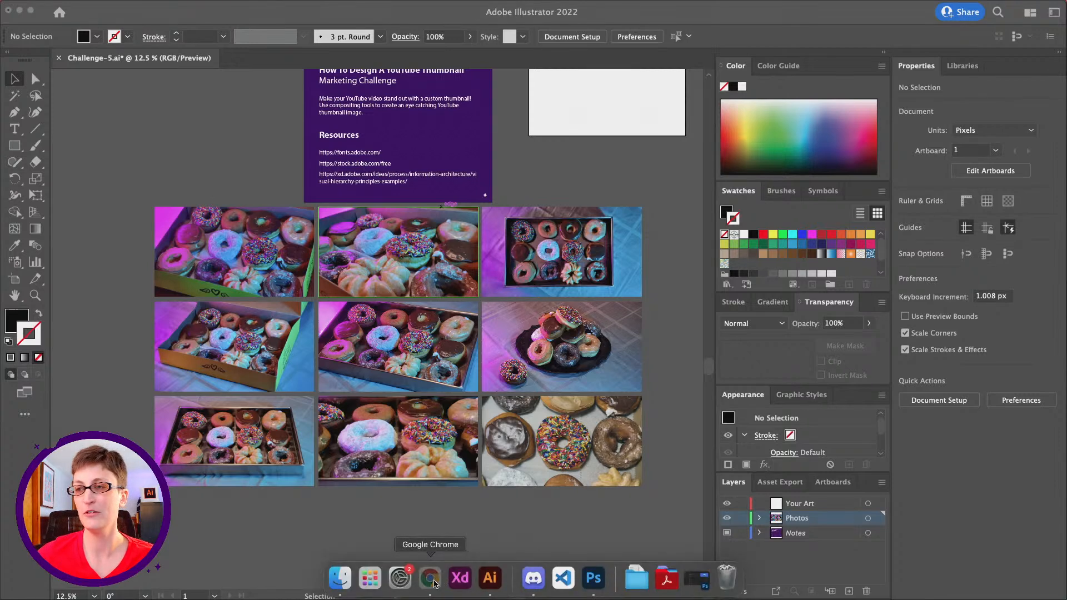
Switch to Google Chrome, browse the Adobe Stock free collection page, and return to Illustrator
click(430, 578)
scroll(454, 227, down, 3)
scroll(454, 226, up, 3)
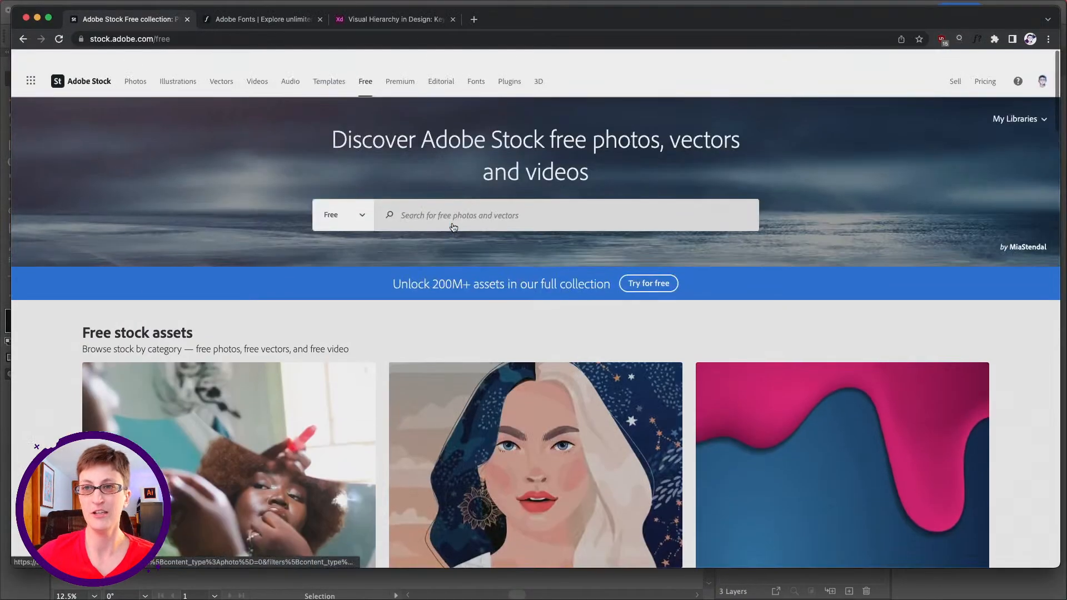
scroll(454, 227, down, 1)
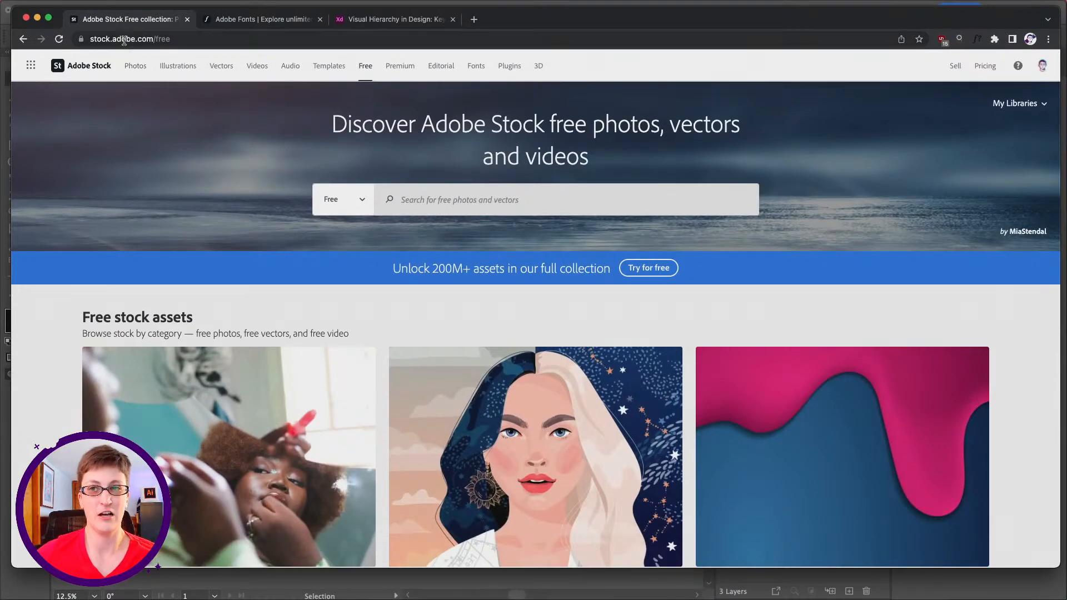
scroll(271, 227, down, 5)
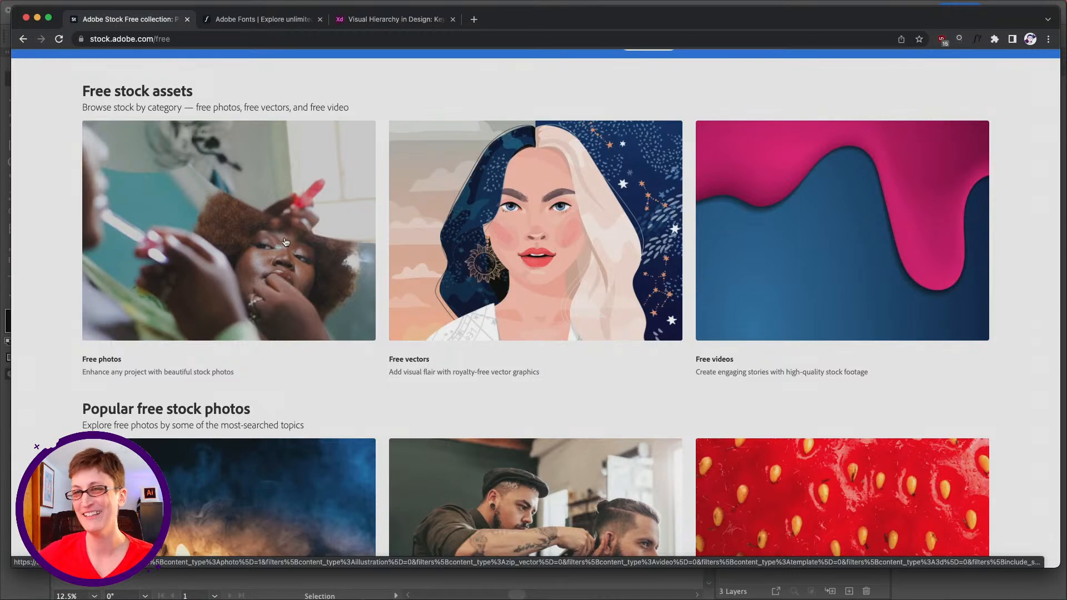
click(37, 19)
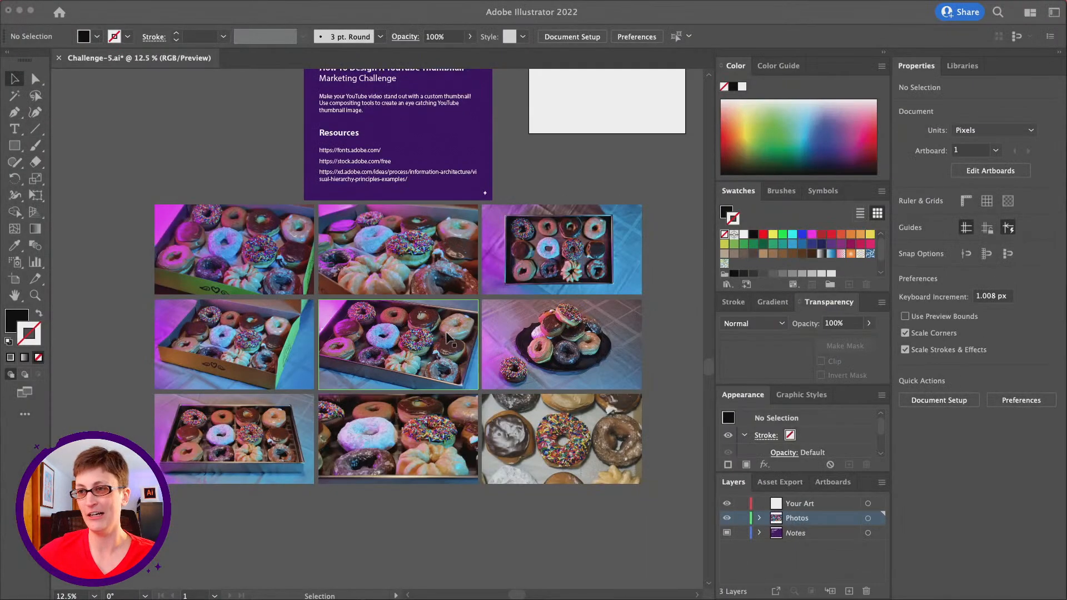
Examine the donut photos and the blank thumbnail artboard at 25% zoom
scroll(446, 334, up, 1)
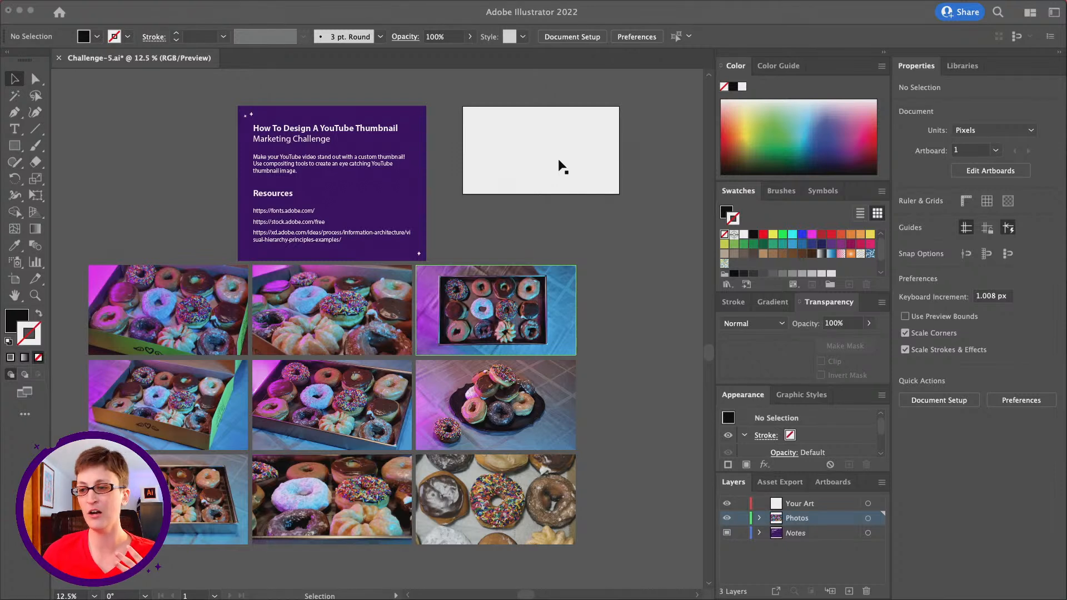
click(24, 296)
key(z)
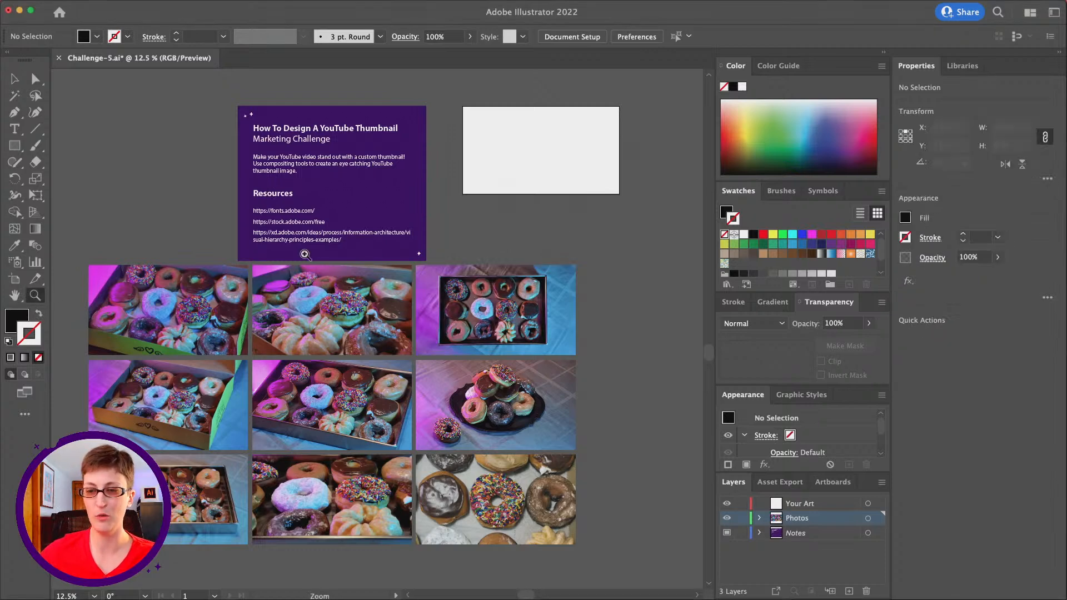
click(516, 296)
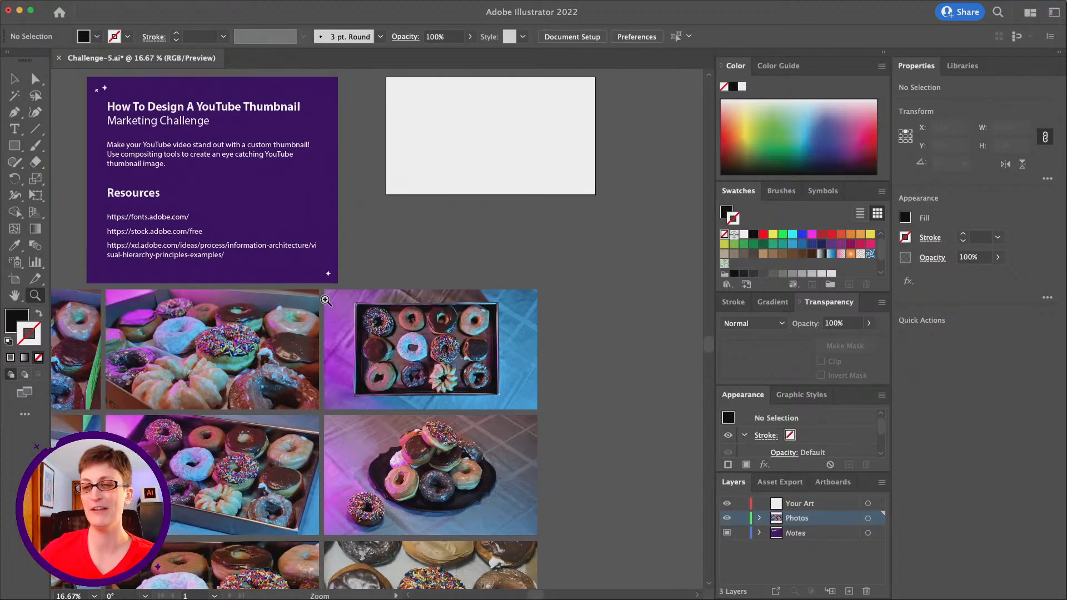
click(324, 351)
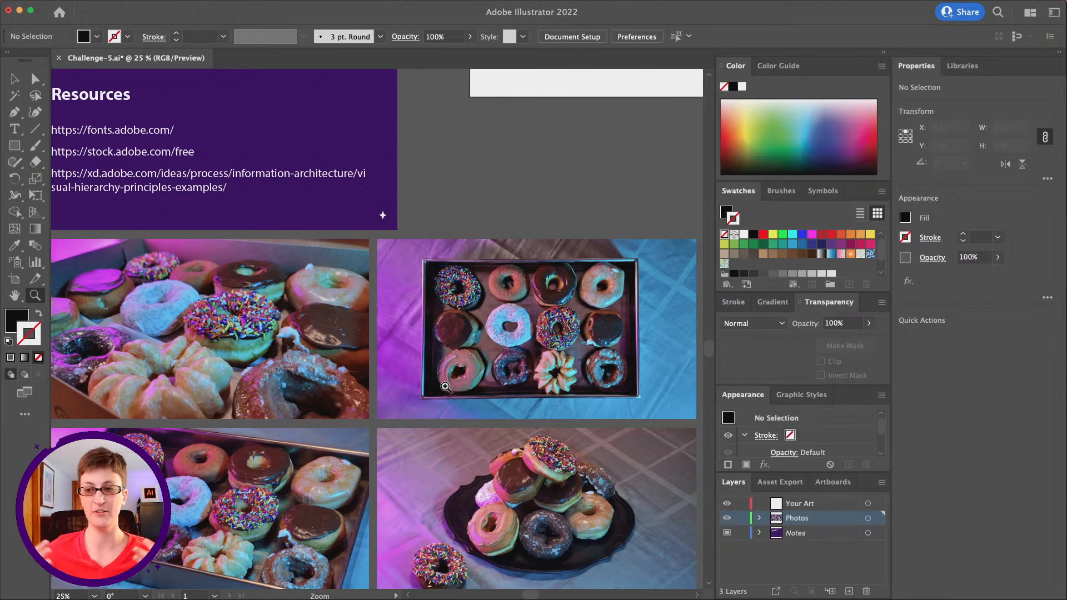
scroll(576, 272, up, 8)
scroll(577, 271, right, 6)
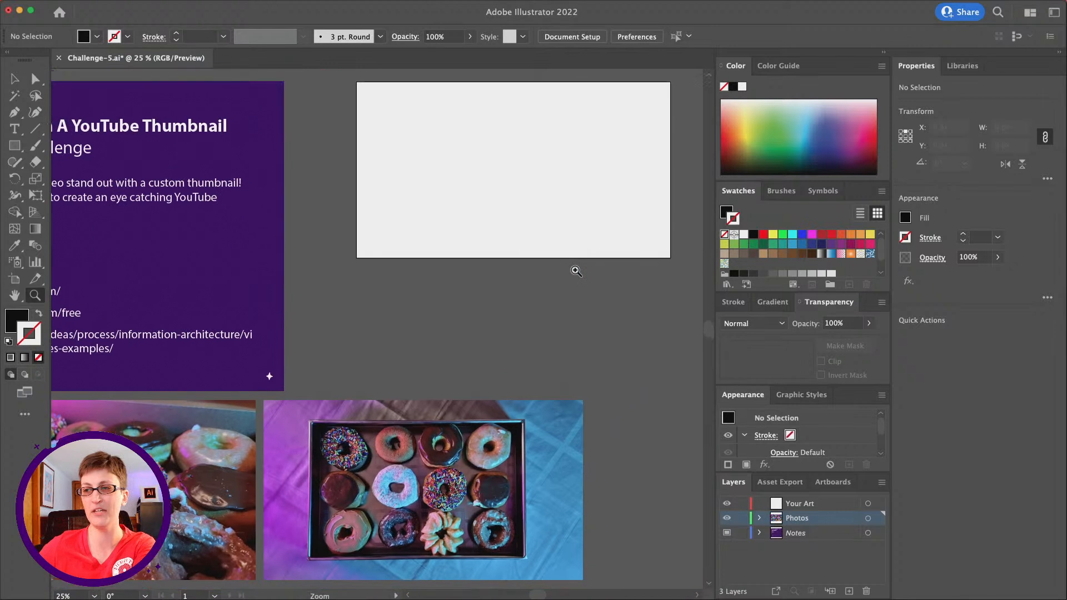
scroll(577, 271, left, 1)
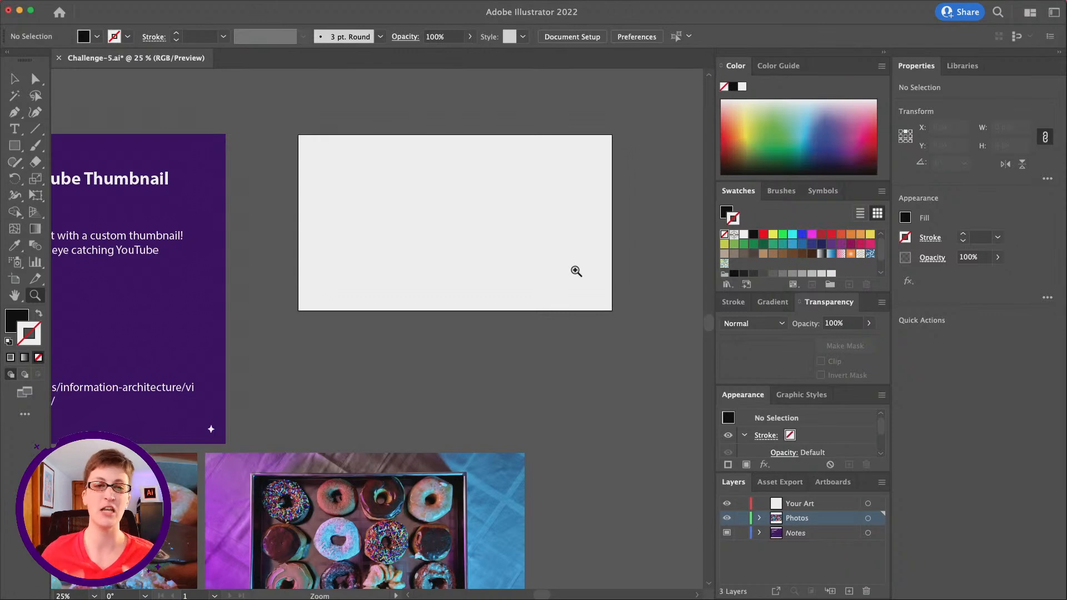
scroll(576, 271, down, 8)
scroll(577, 272, left, 7)
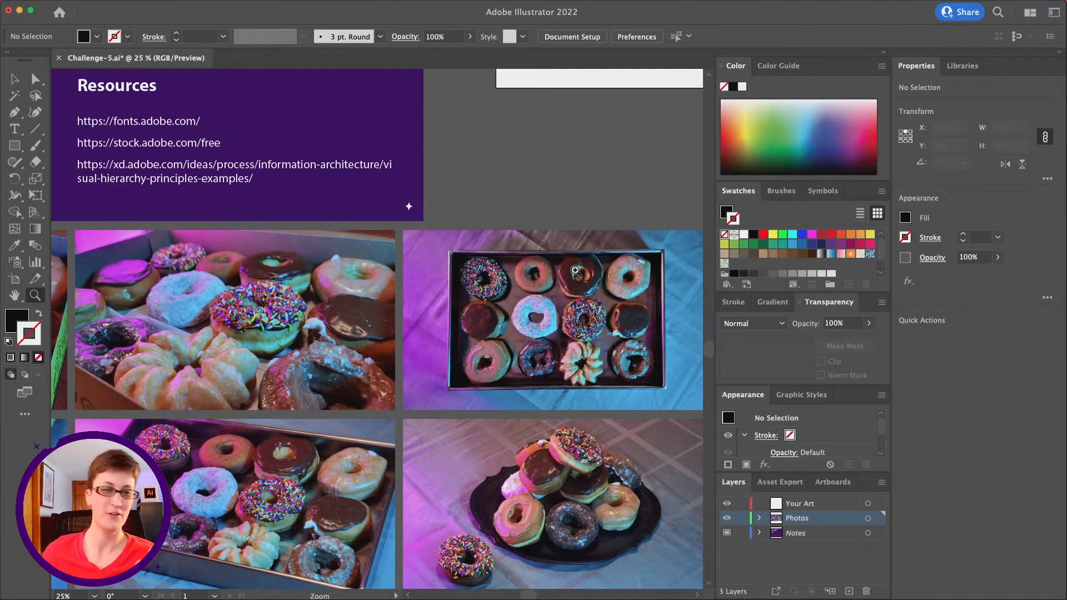
scroll(534, 297, up, 4)
scroll(533, 297, right, 3)
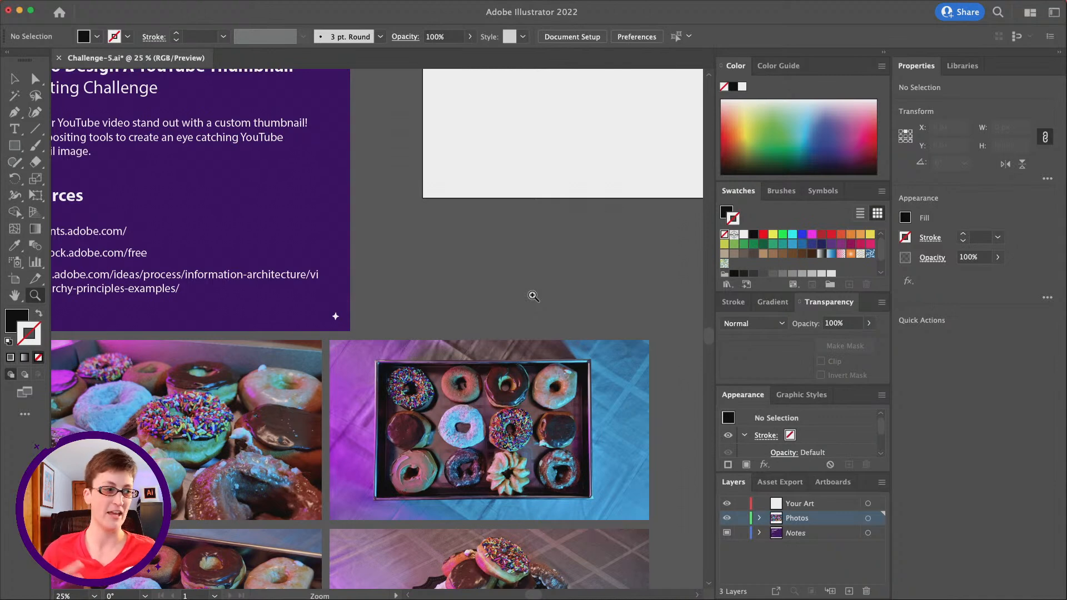
Add a point text object reading "YOU DONUT" on the canvas above the blank artboard
scroll(533, 297, up, 5)
scroll(533, 298, right, 2)
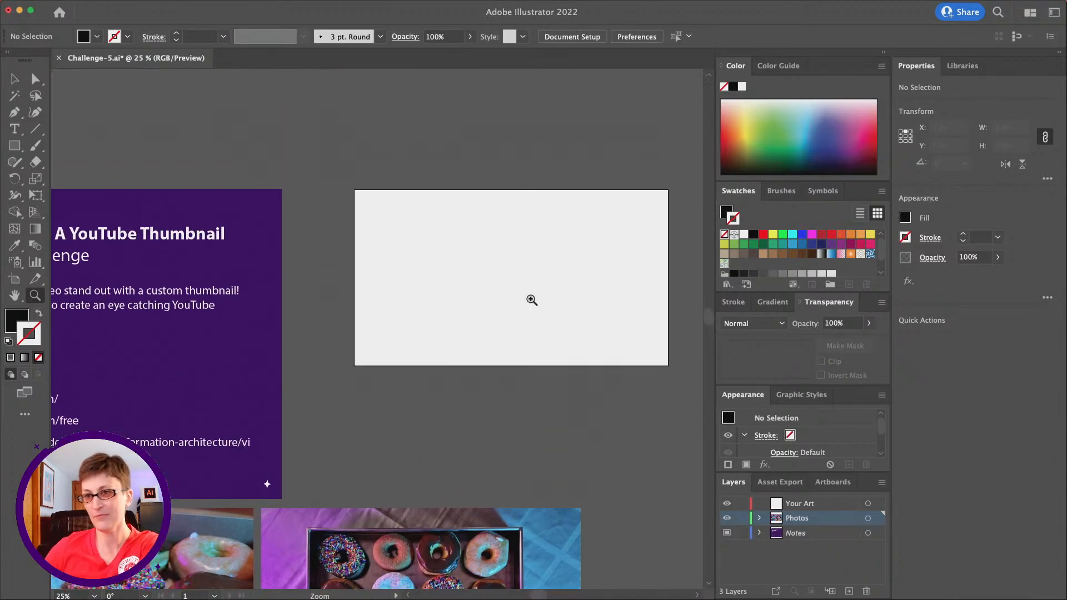
click(14, 128)
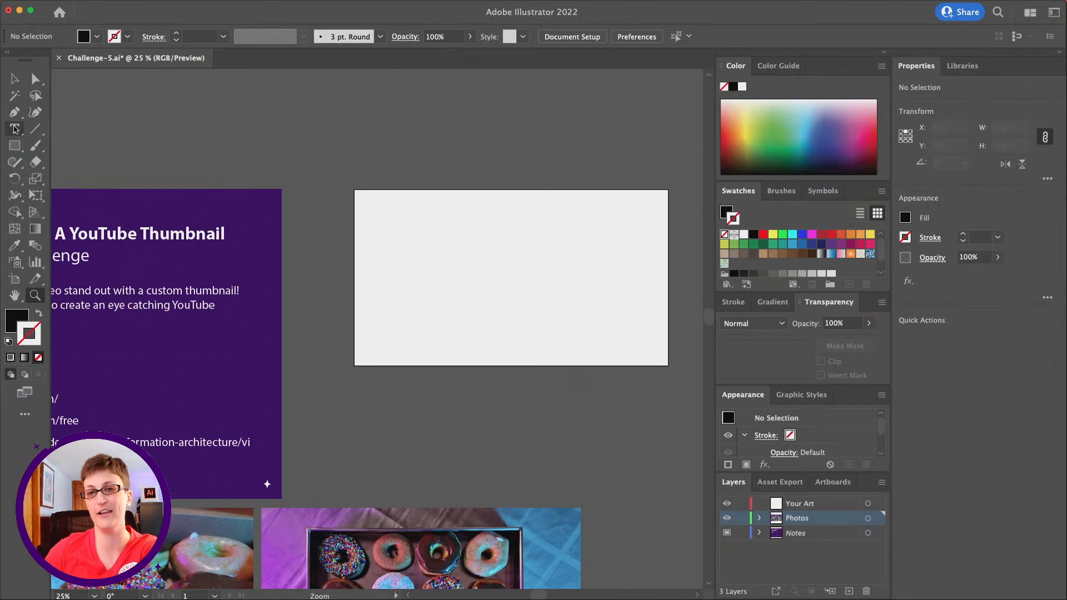
scroll(367, 206, up, 3)
scroll(367, 205, right, 3)
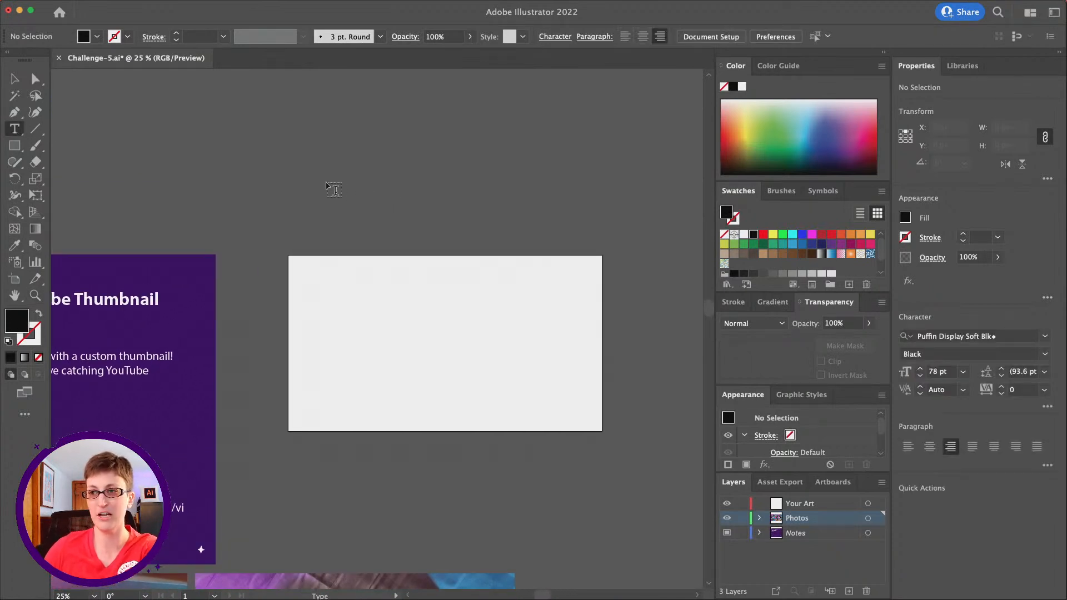
click(321, 158)
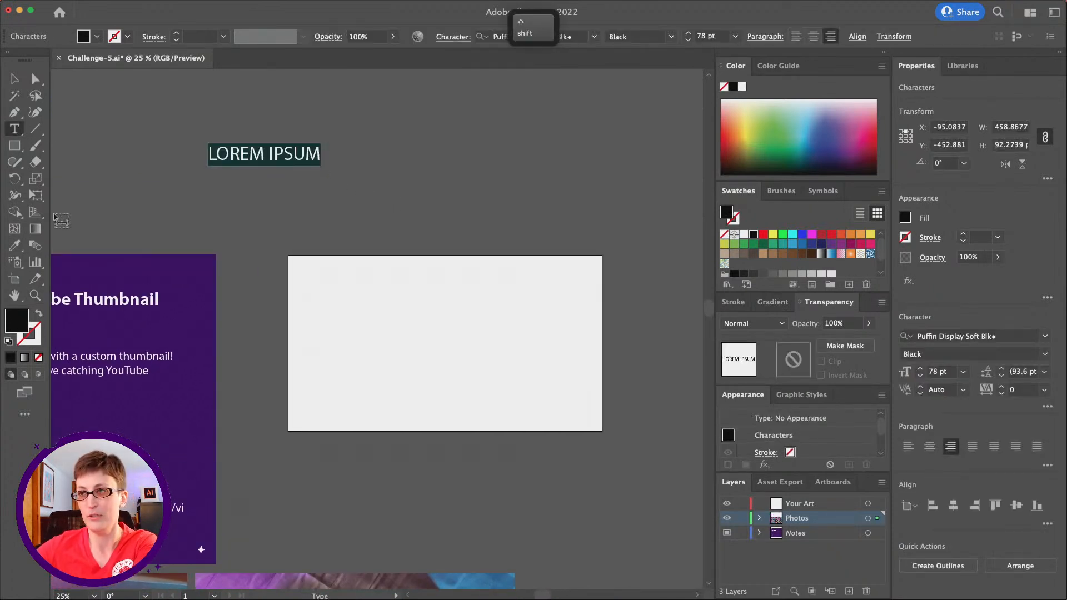
text(YOU D)
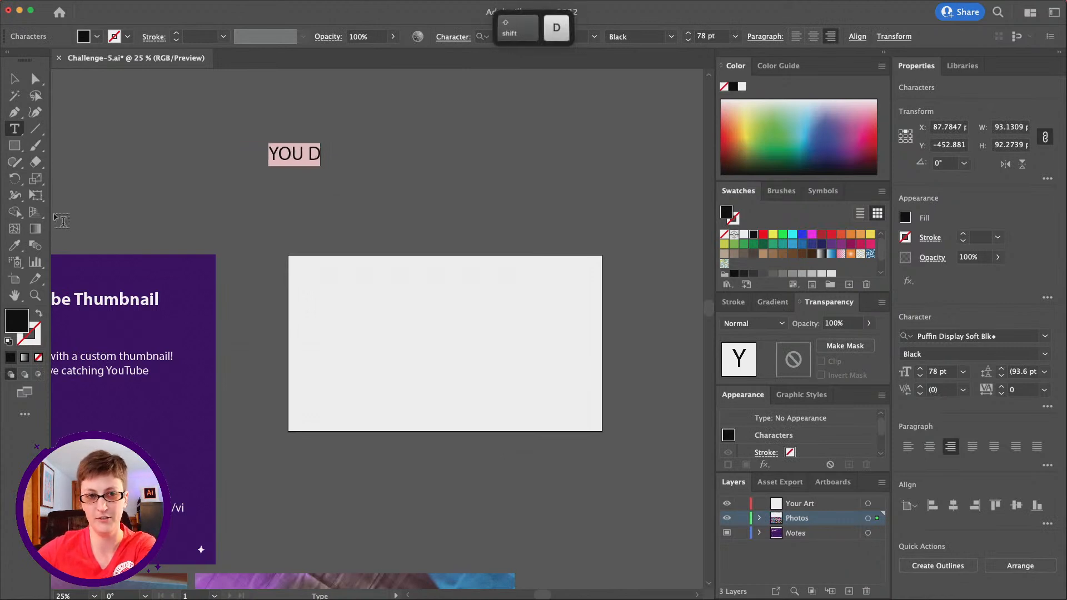
text(ONUT)
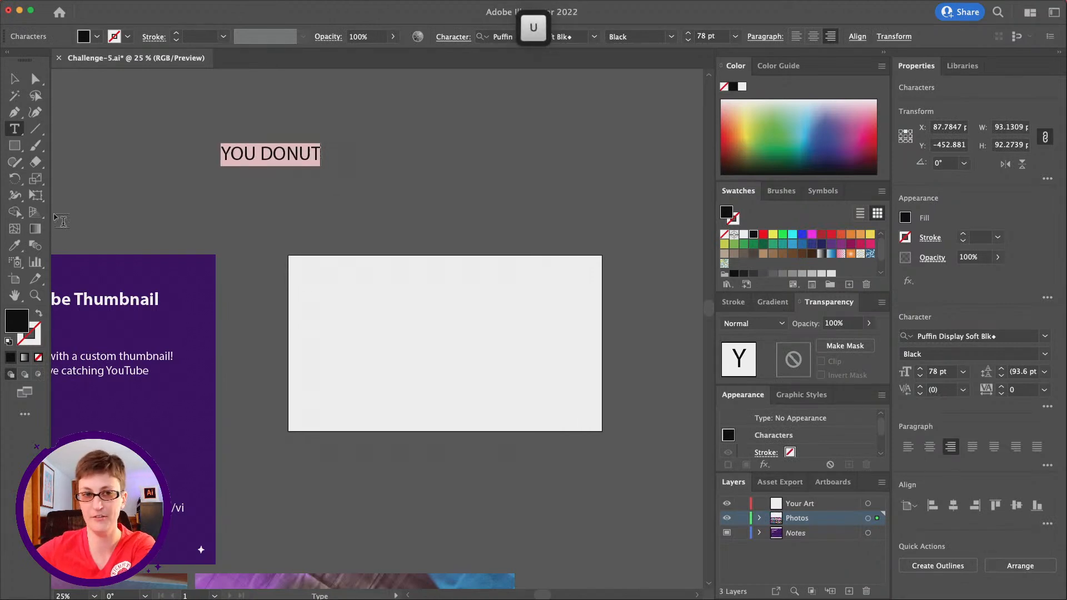
click(16, 81)
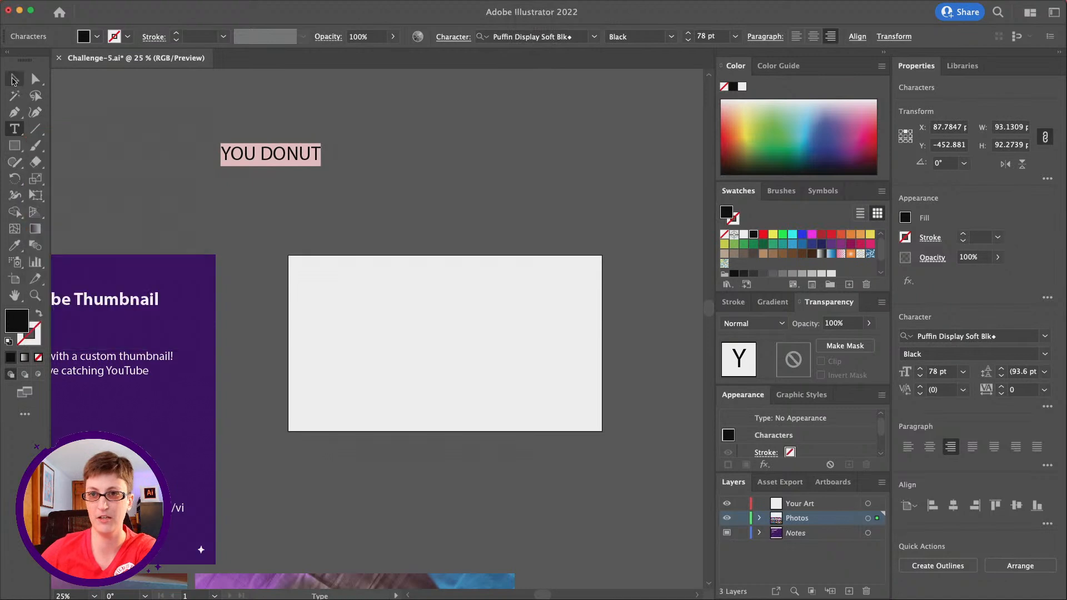
Set the text's font to Myriad Variable Concept Light and move it closer to the blank artboard
click(934, 336)
text(myr)
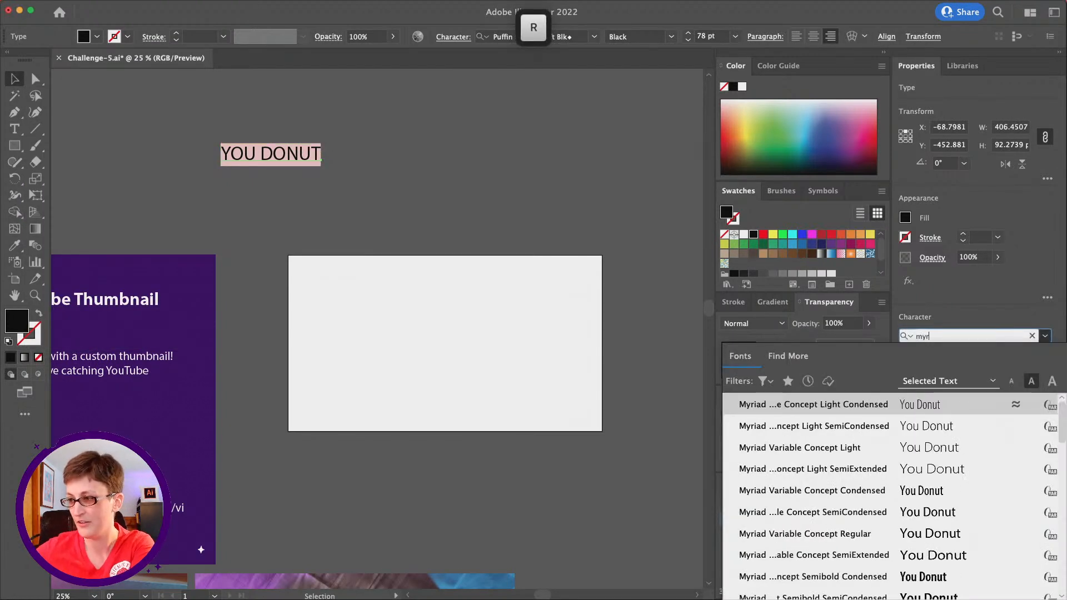
click(888, 466)
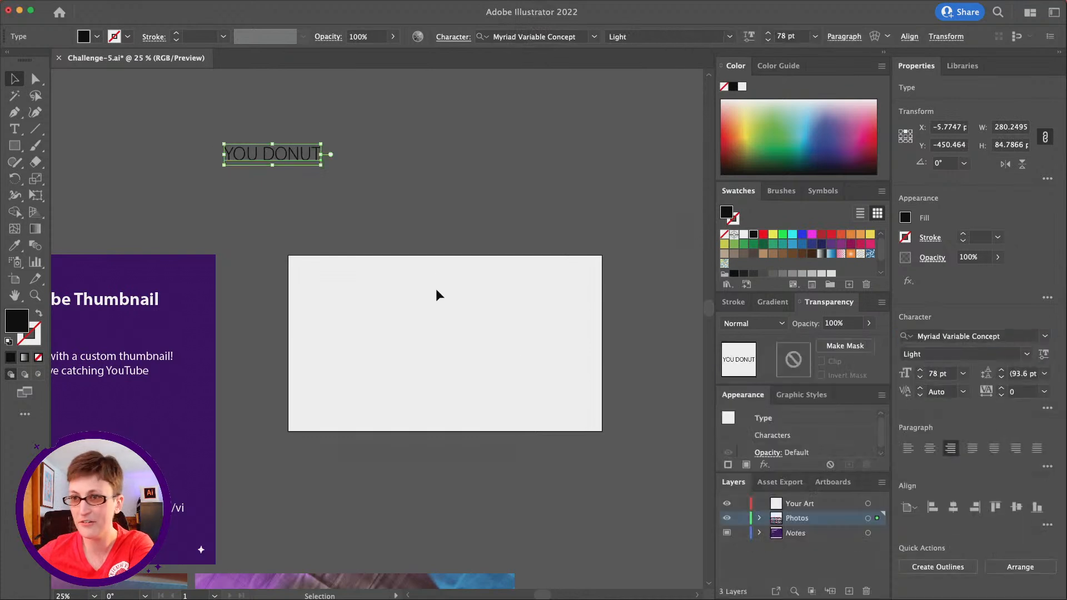
click(414, 215)
drag(264, 154, 323, 188)
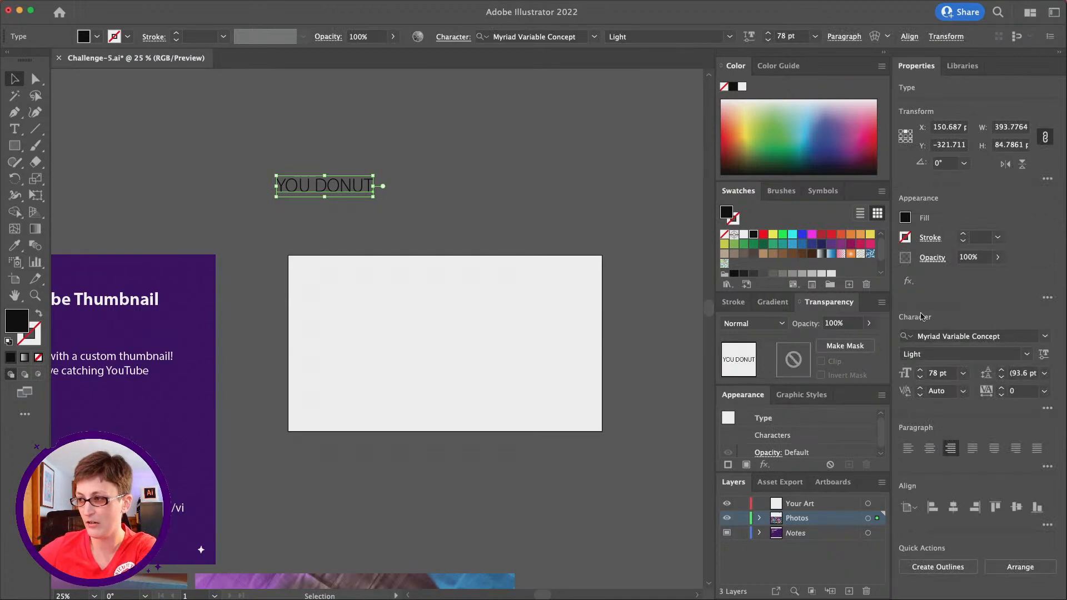
Turn off All Caps for the "You Donut" text
click(1047, 408)
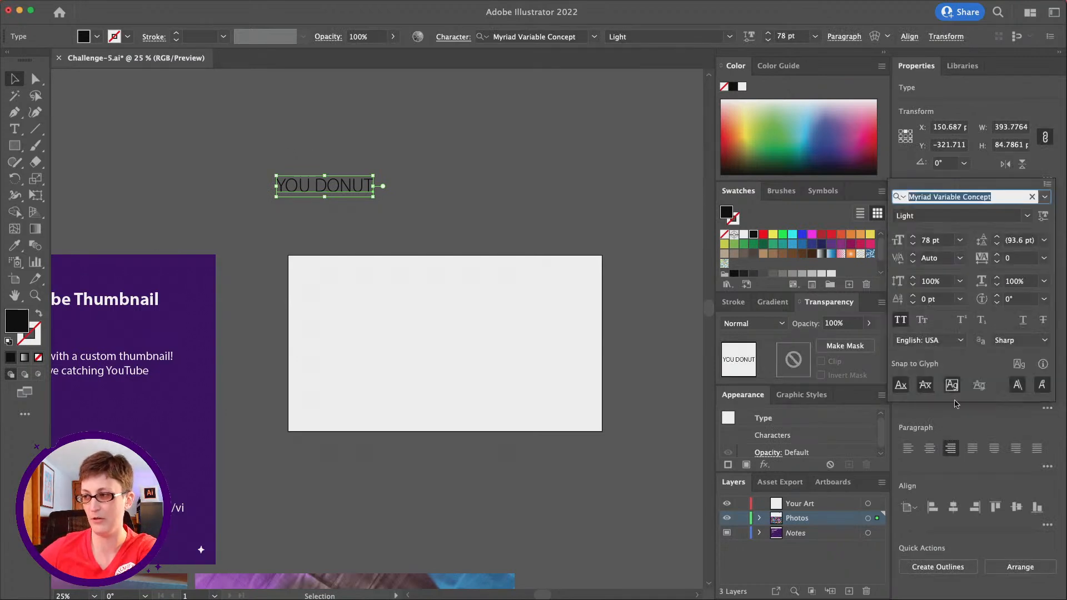
click(903, 320)
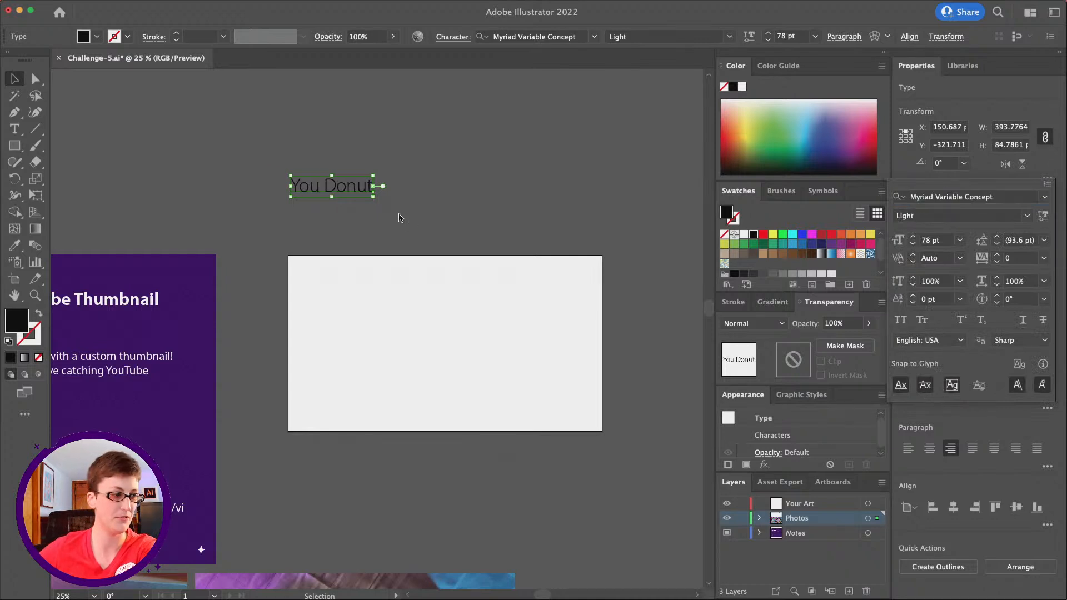
click(364, 196)
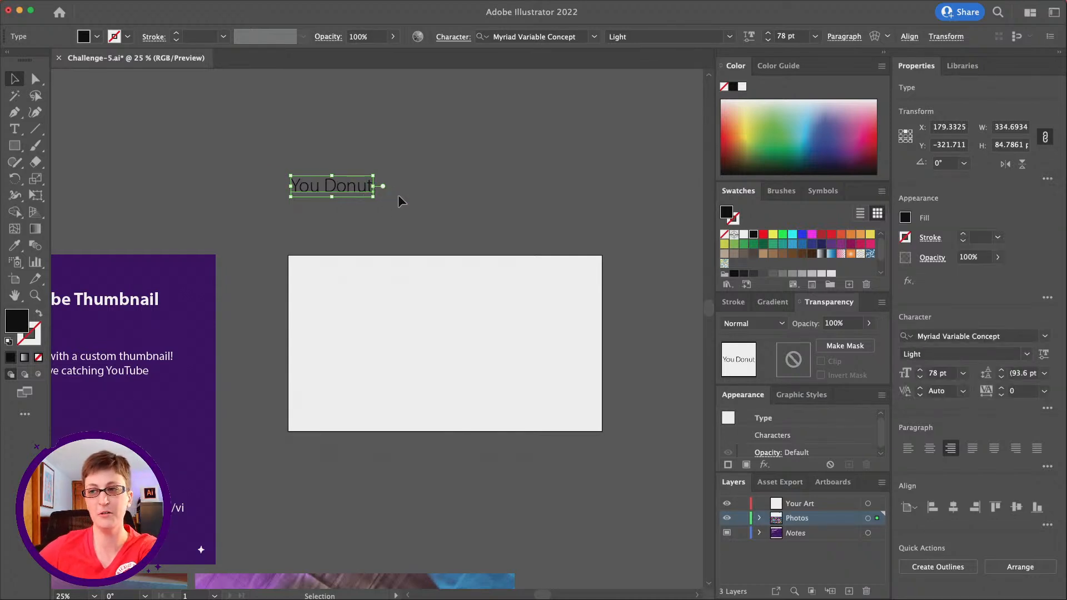
Shift the text slightly up and extend its wording to "You Donut Want To Miss These!"
drag(362, 191, 390, 178)
double_click(397, 173)
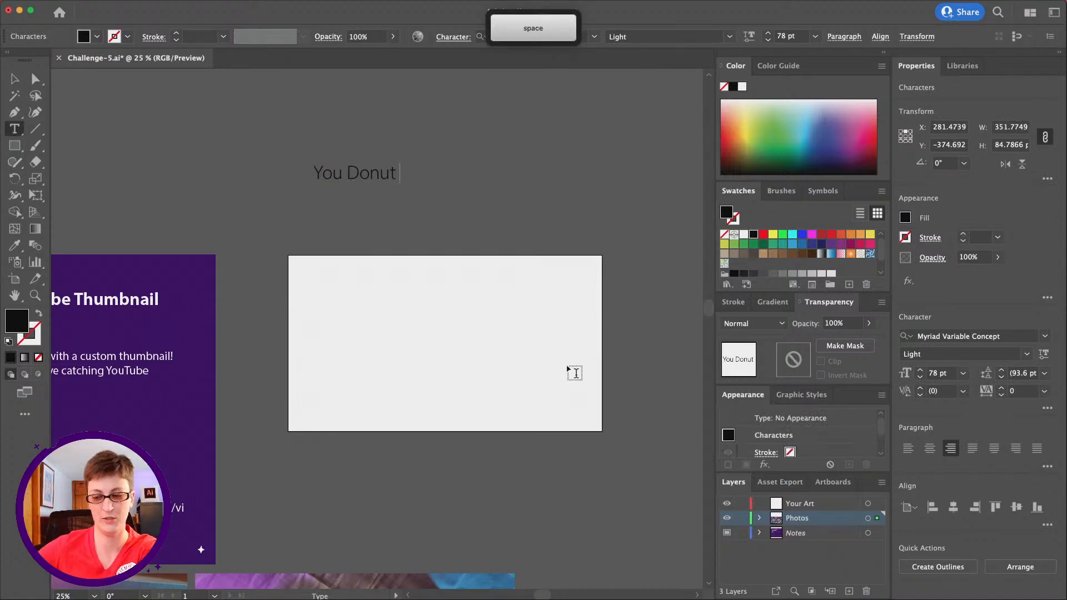
text(Want To M)
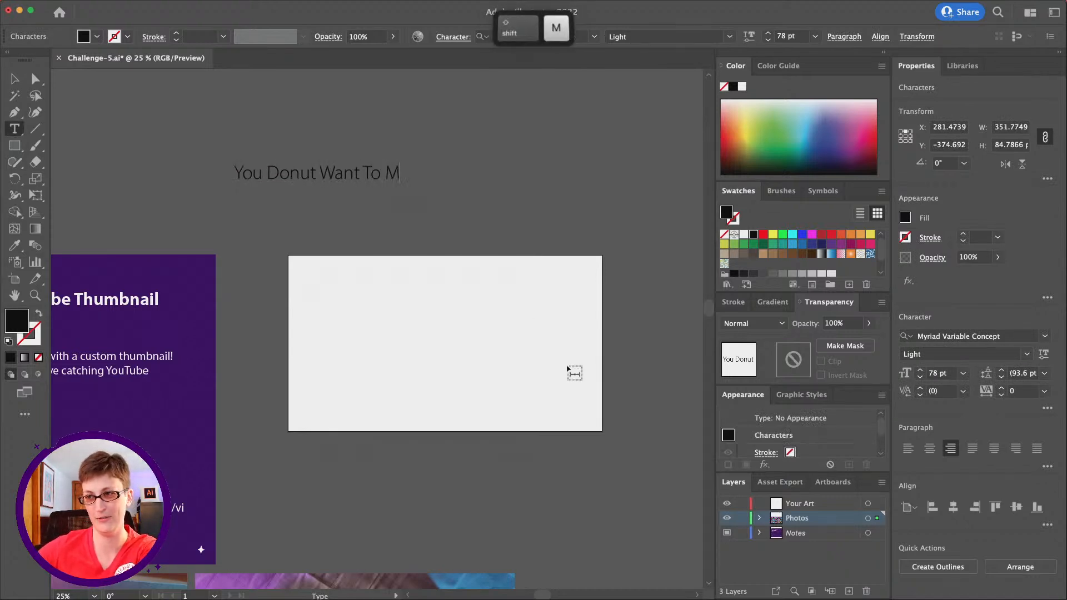
text(iss These!)
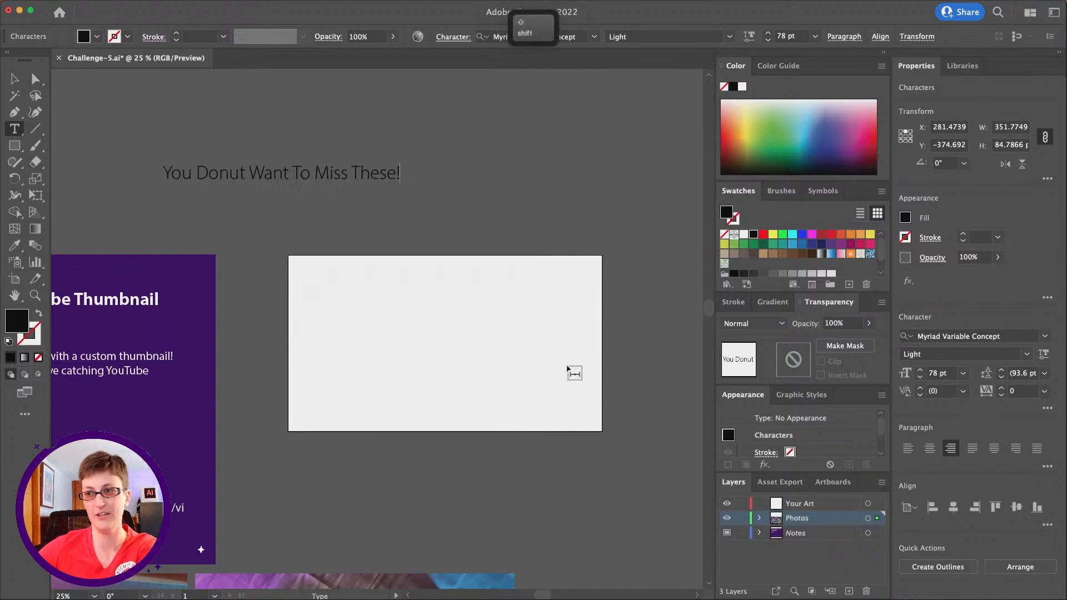
key(Escape)
Move the headline text onto the upper part of the blank artboard and leave it selected
drag(306, 178, 492, 311)
click(539, 294)
scroll(552, 343, right, 2)
scroll(551, 342, down, 1)
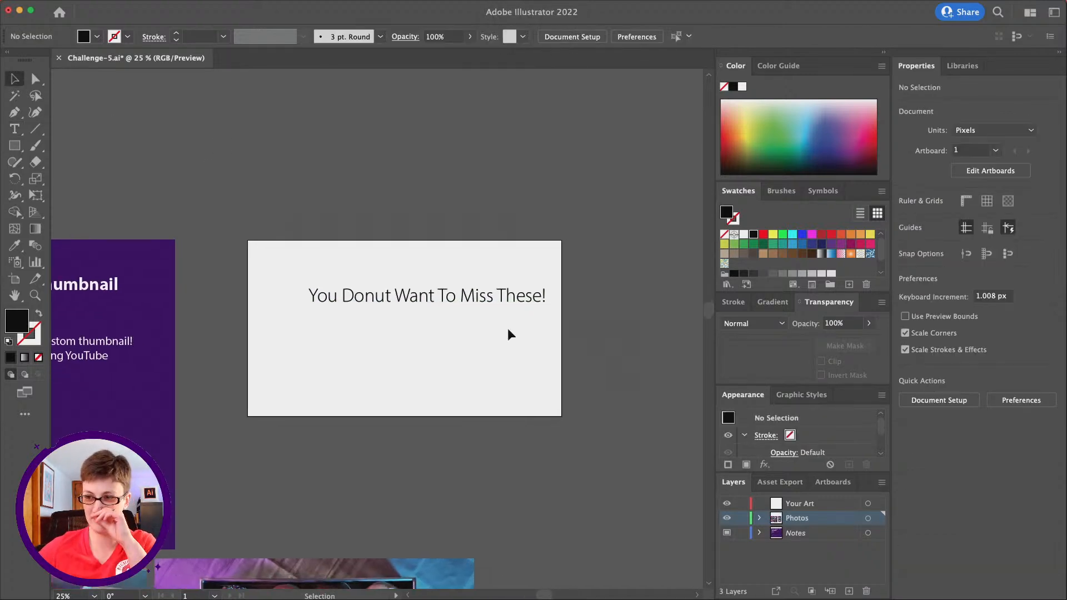
click(465, 296)
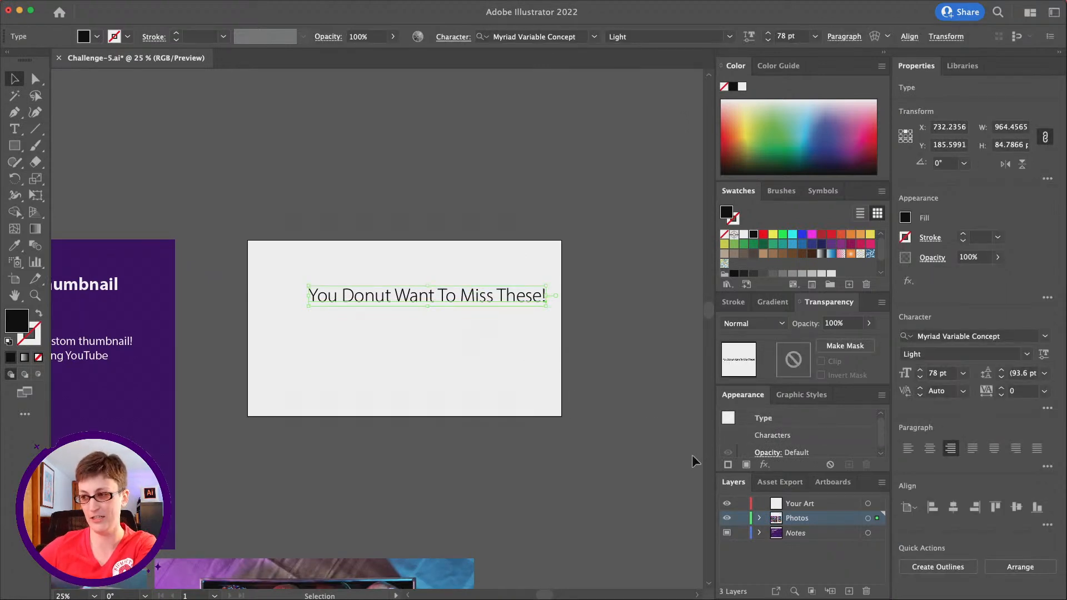
Move the selected headline text from the Photos layer to the Your Art layer
click(760, 518)
drag(811, 533, 803, 504)
click(760, 518)
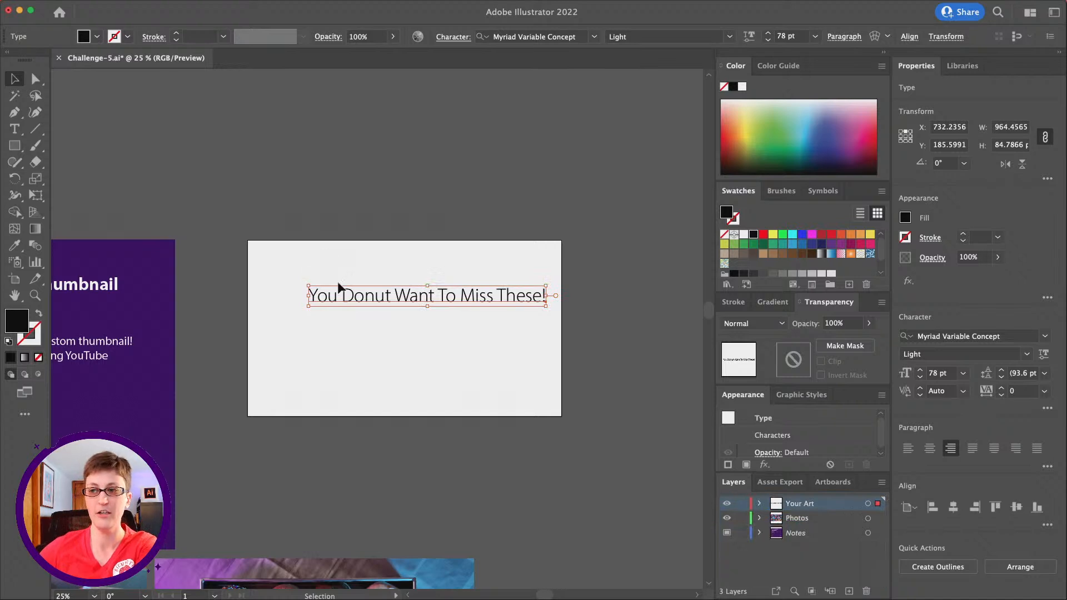
Shift the headline slightly left and up, off the artboard to just above its upper edge, and deselect it
drag(347, 295, 331, 282)
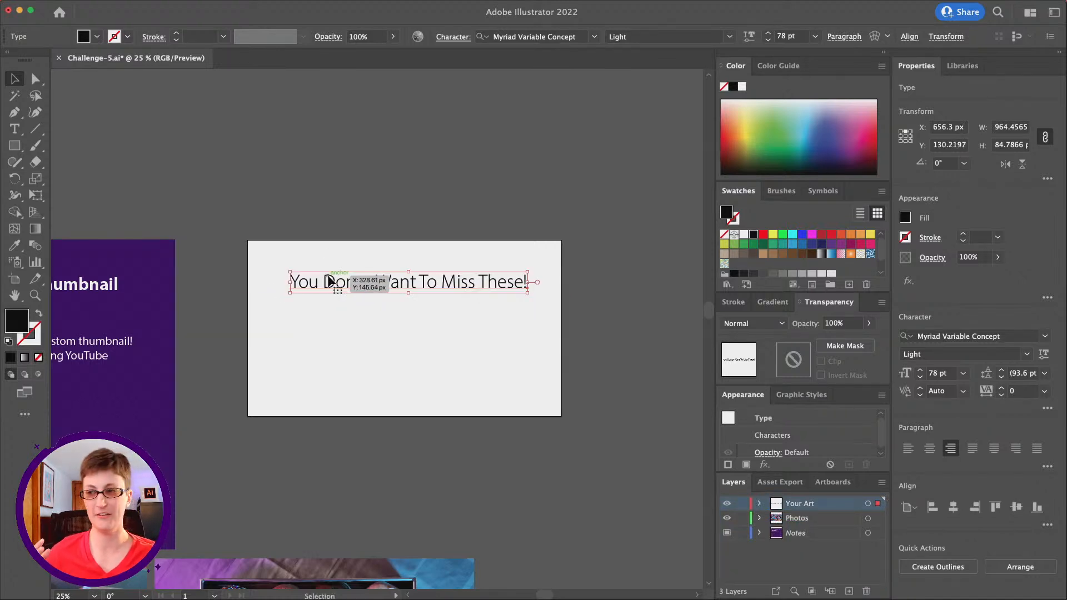
click(396, 180)
scroll(396, 180, left, 2)
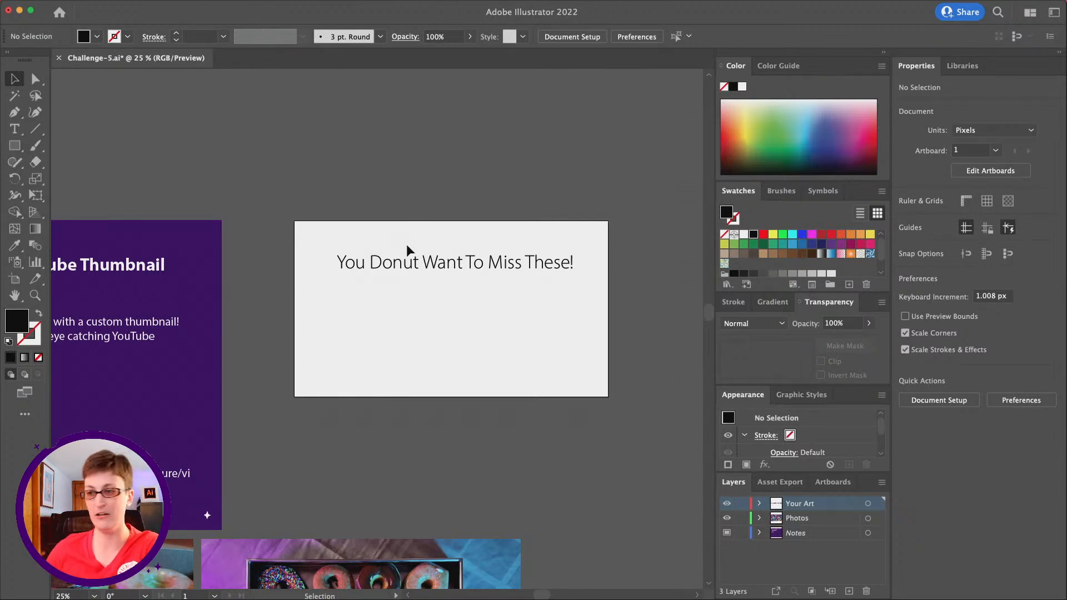
drag(439, 263, 420, 199)
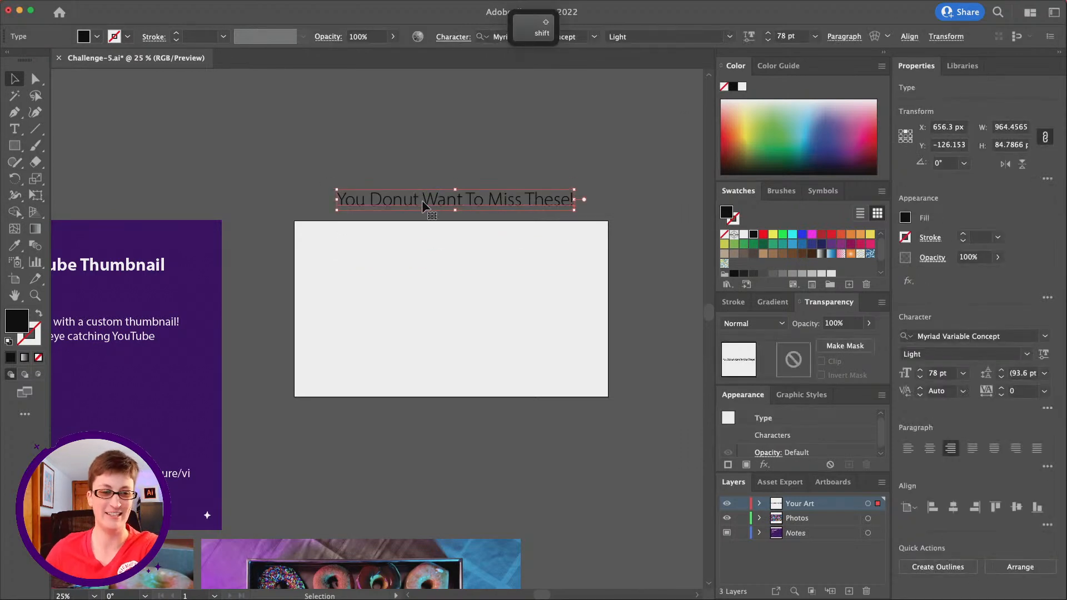
scroll(417, 207, down, 2)
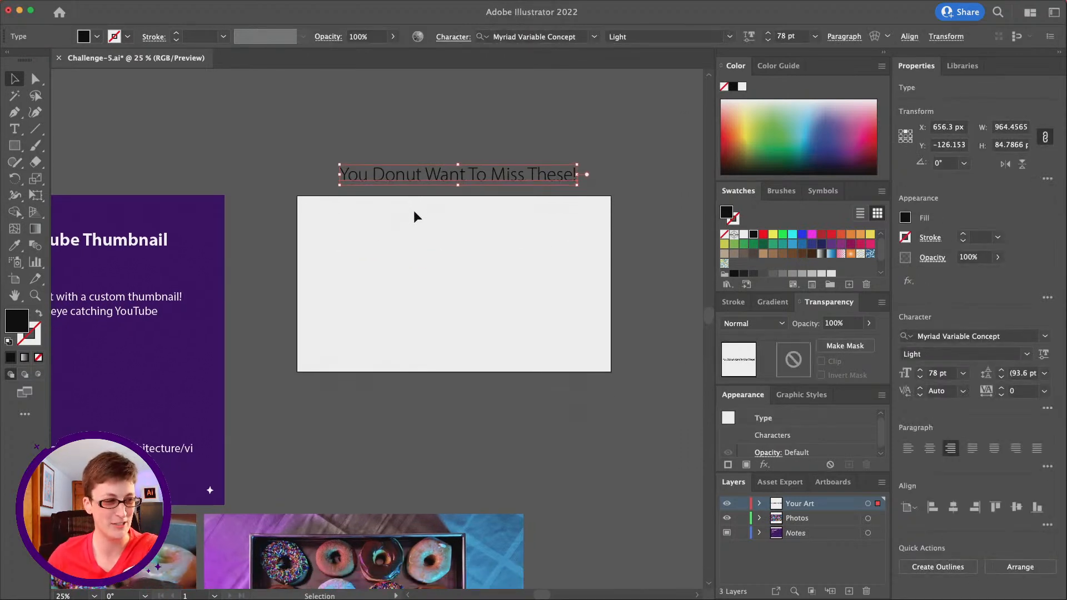
scroll(413, 218, down, 2)
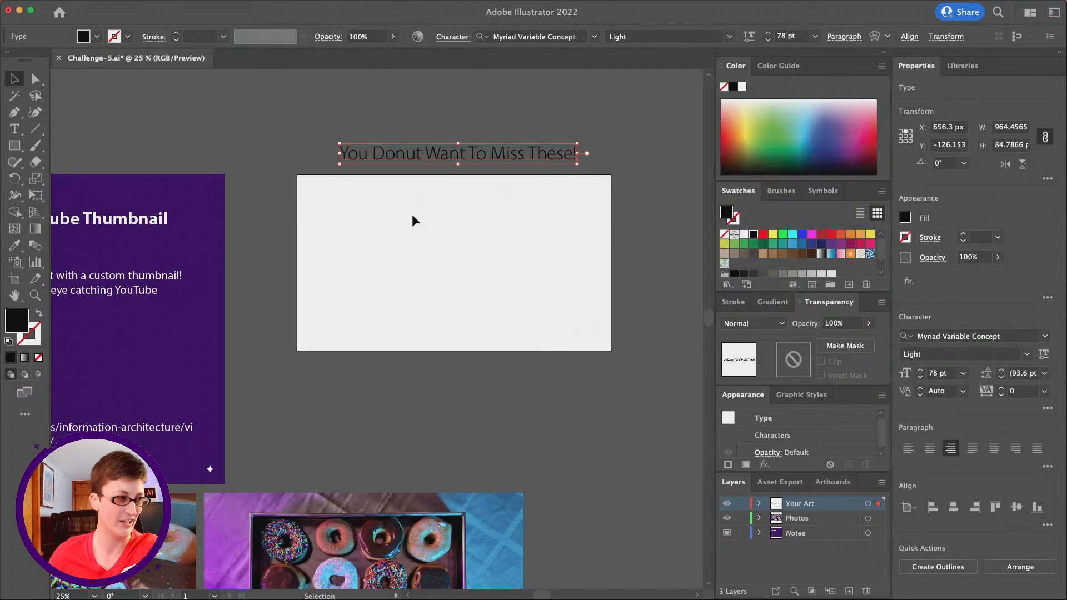
click(410, 368)
Examine the grid of donut photos to choose a base image for the thumbnail
scroll(417, 363, down, 10)
scroll(416, 363, left, 7)
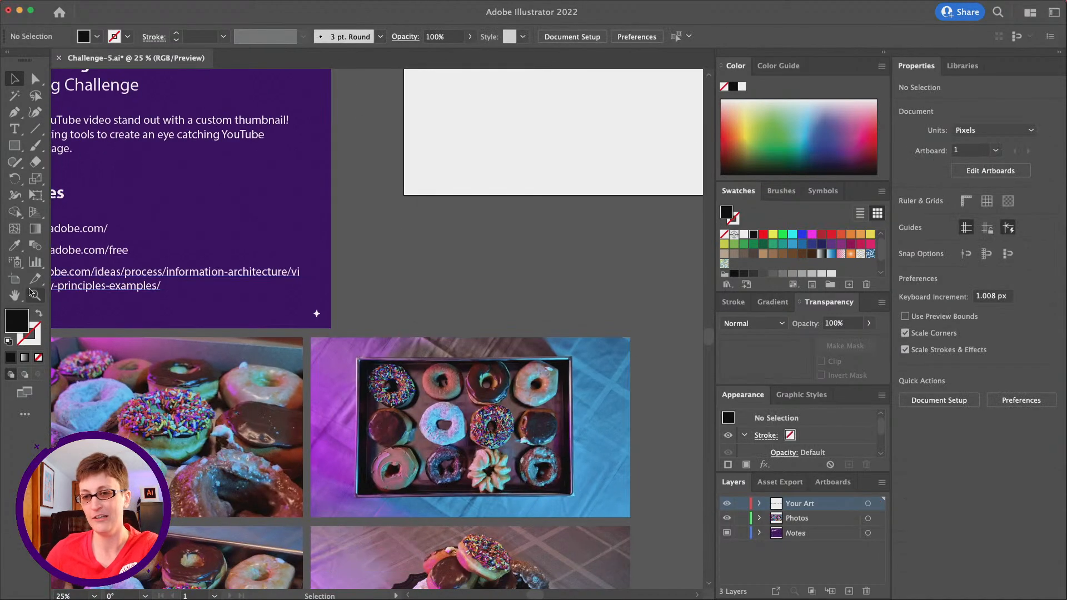
click(34, 295)
alt+click(315, 372)
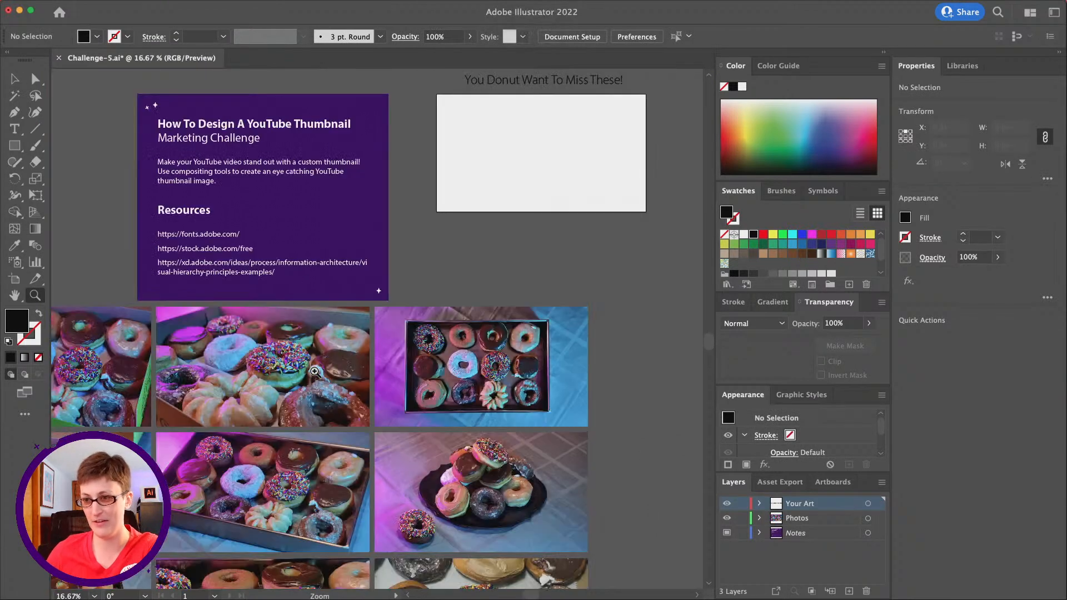
scroll(315, 372, down, 10)
scroll(315, 371, left, 5)
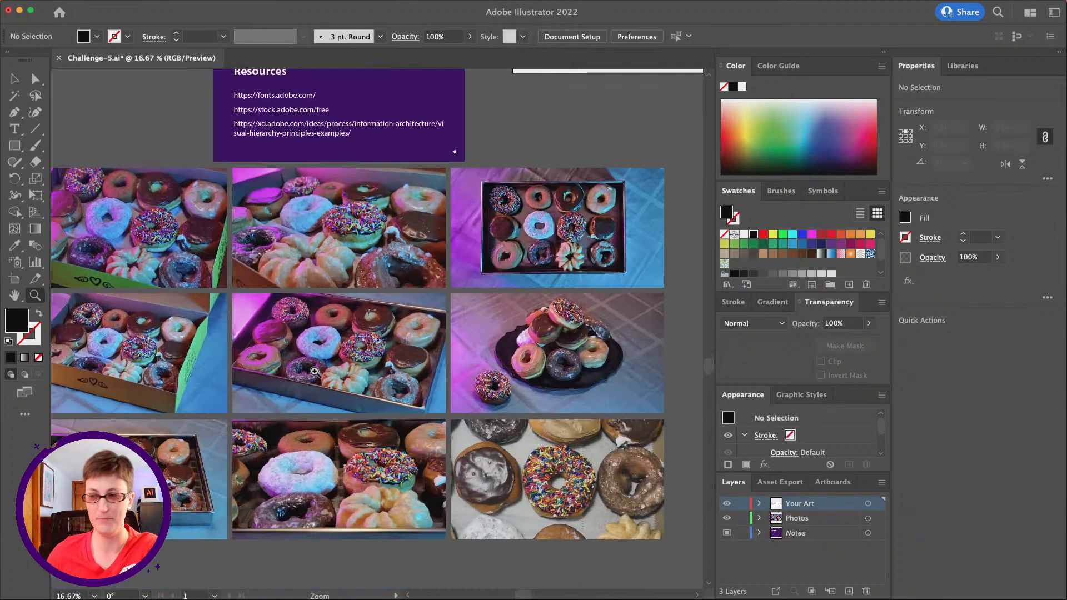
scroll(314, 371, right, 1)
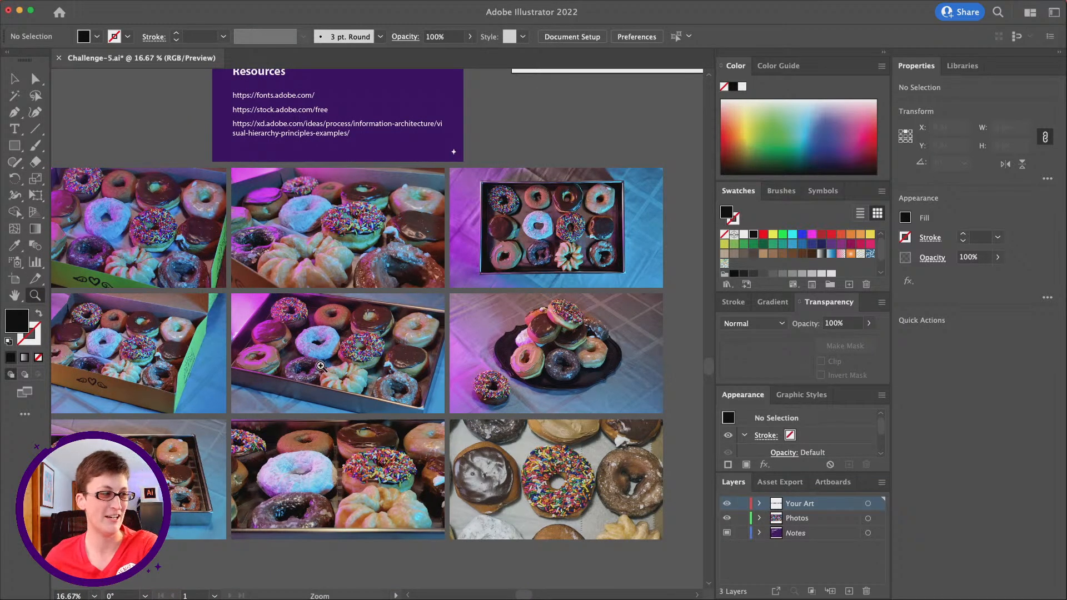
scroll(321, 365, left, 3)
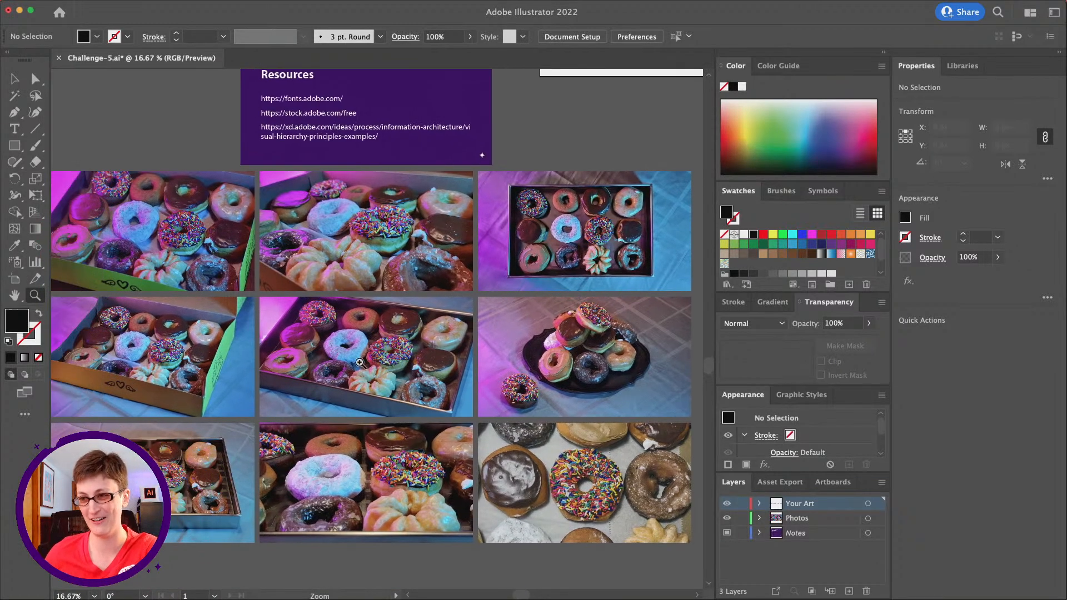
scroll(420, 327, right, 3)
scroll(422, 330, left, 3)
scroll(421, 330, down, 1)
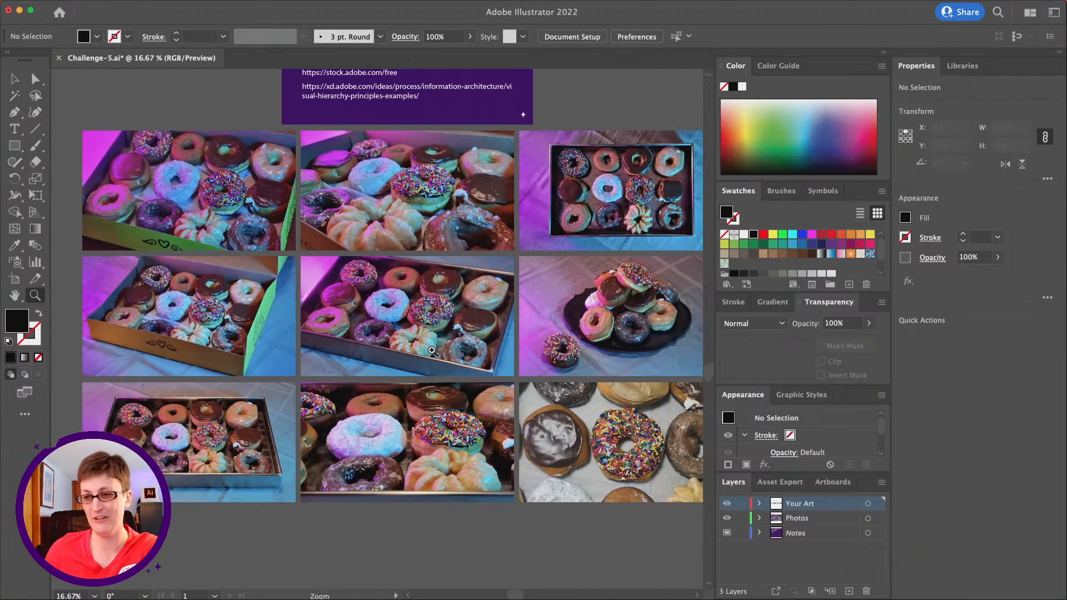
scroll(432, 350, right, 1)
scroll(431, 351, up, 1)
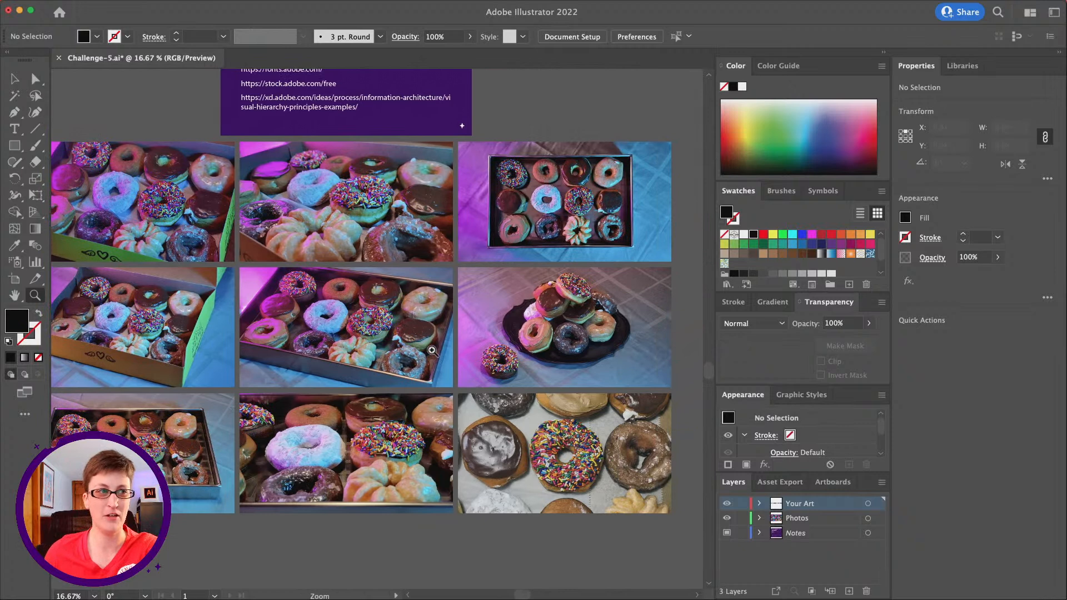
scroll(432, 351, right, 2)
scroll(439, 355, left, 2)
scroll(438, 355, down, 1)
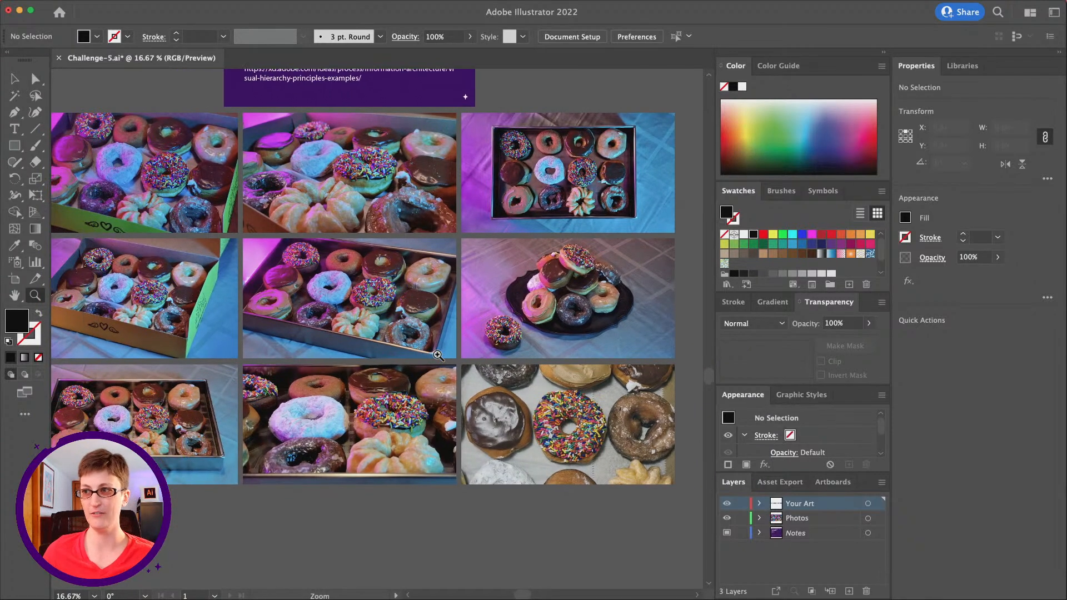
scroll(254, 167, left, 3)
scroll(254, 167, down, 1)
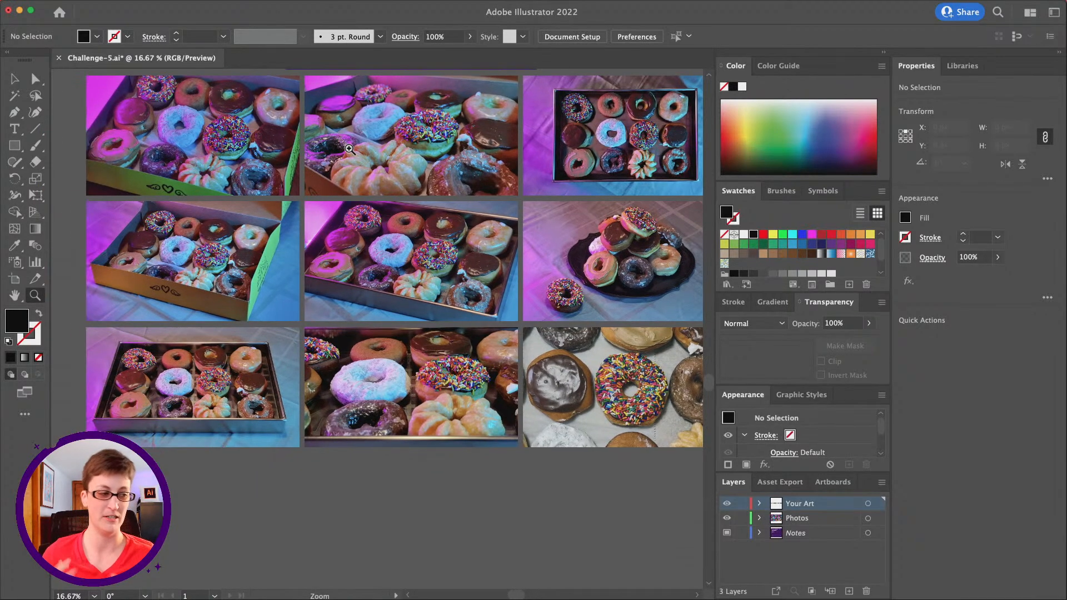
scroll(349, 149, right, 8)
scroll(350, 149, up, 2)
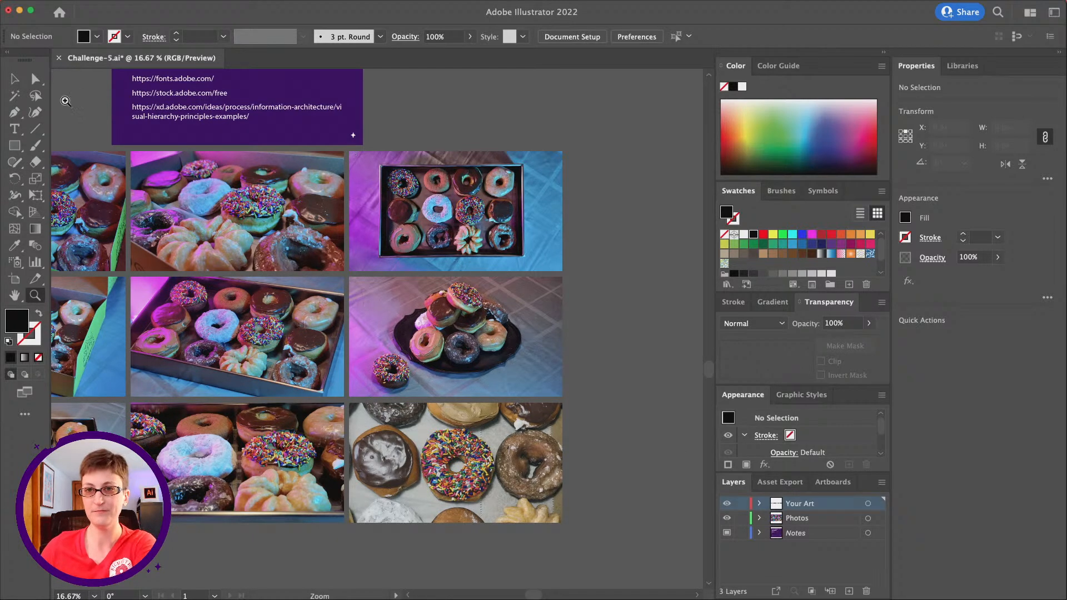
Copy the overhead photo of the boxed donuts, donut3.png, onto the Your Art layer and position the copy over the blank artboard
click(15, 82)
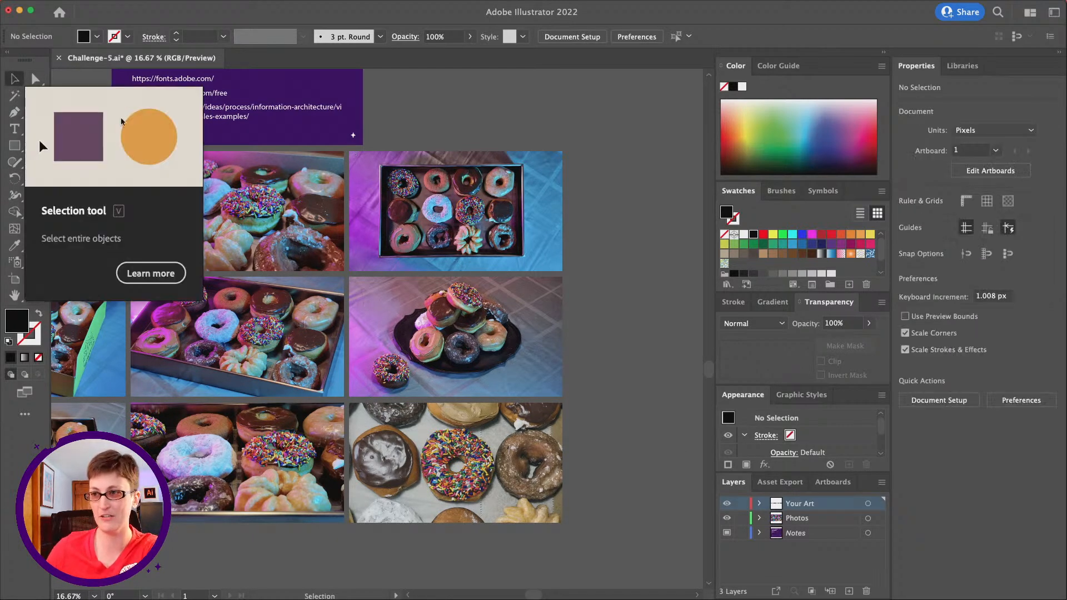
click(456, 221)
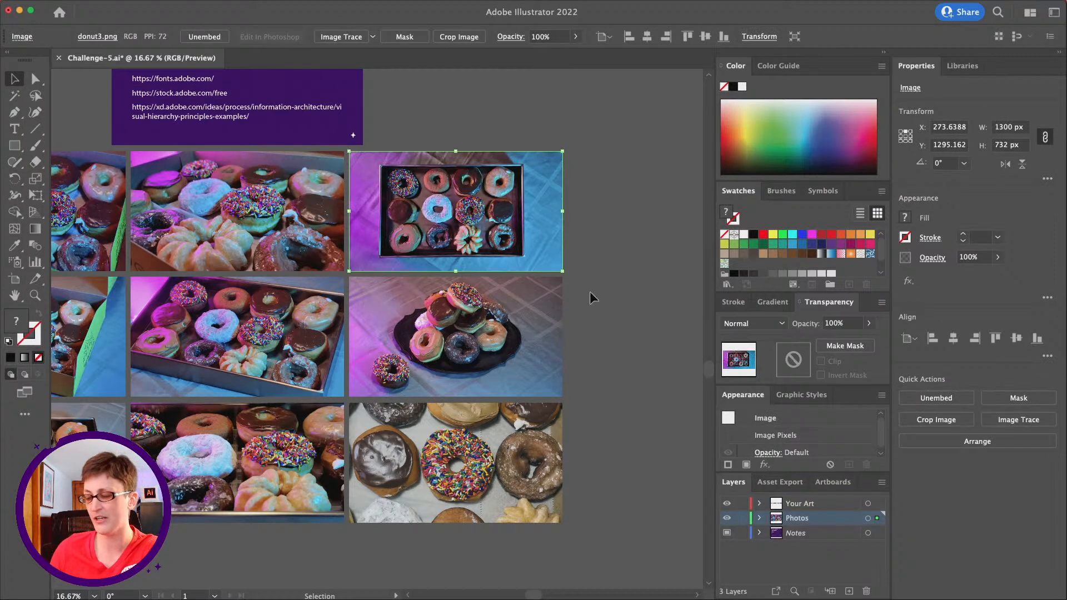
scroll(596, 300, up, 5)
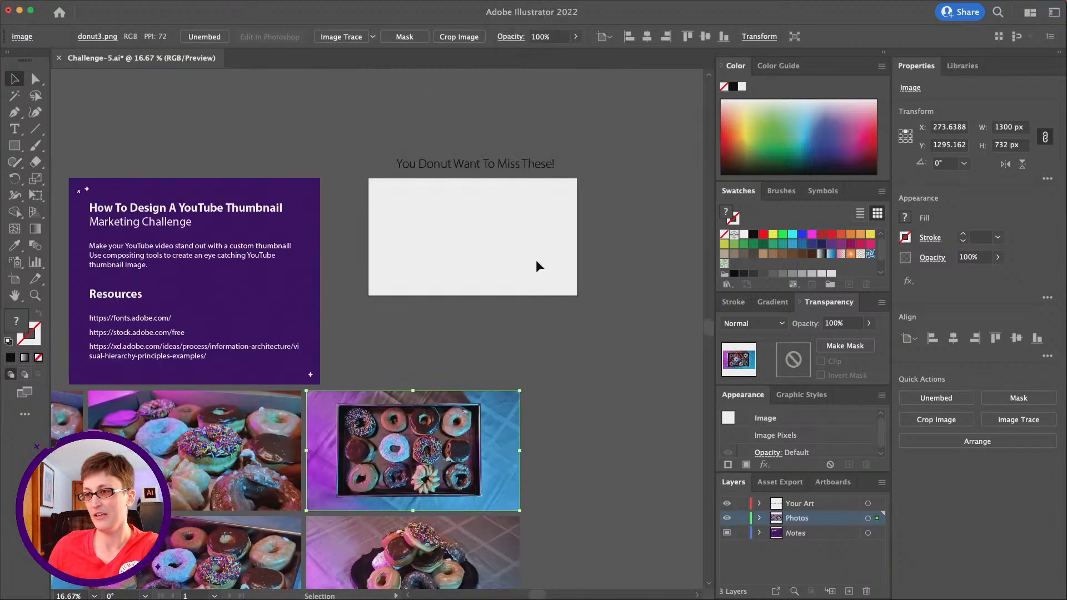
click(535, 259)
scroll(529, 250, right, 3)
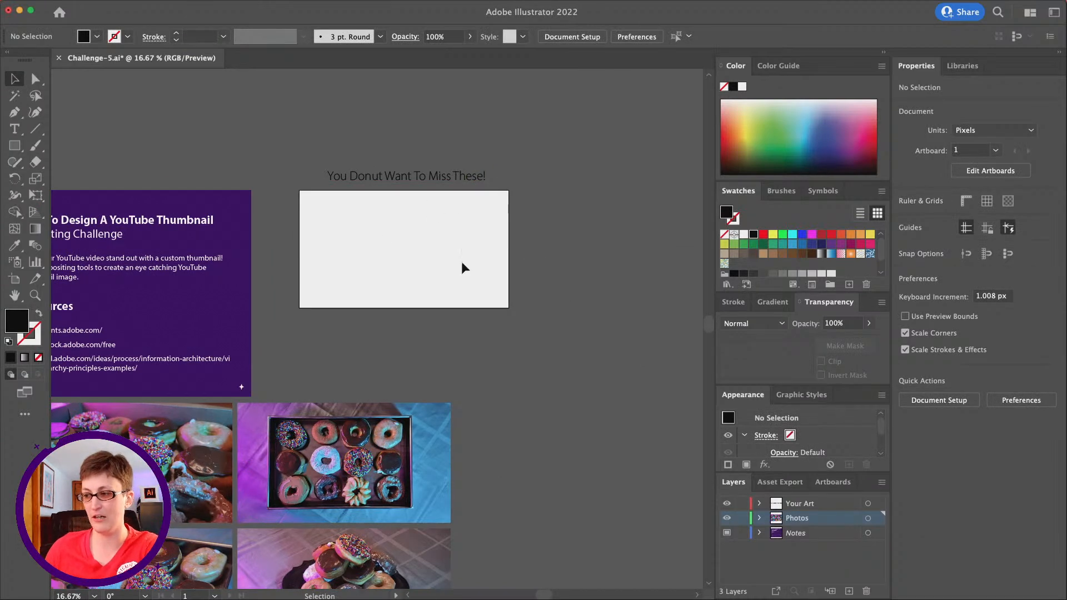
click(807, 508)
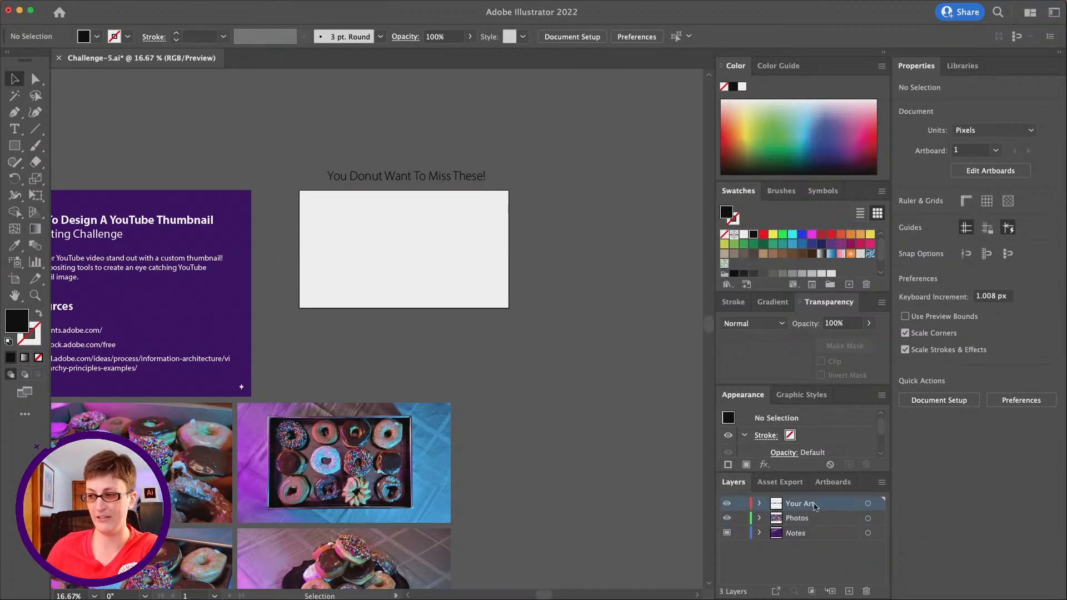
key(super+f)
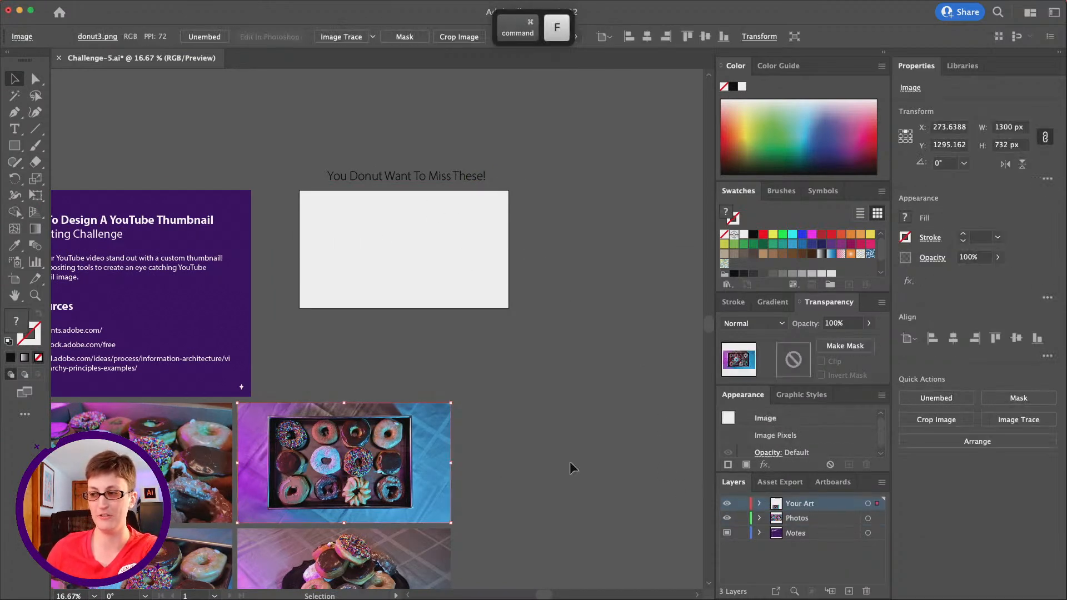
drag(436, 426, 499, 212)
click(275, 325)
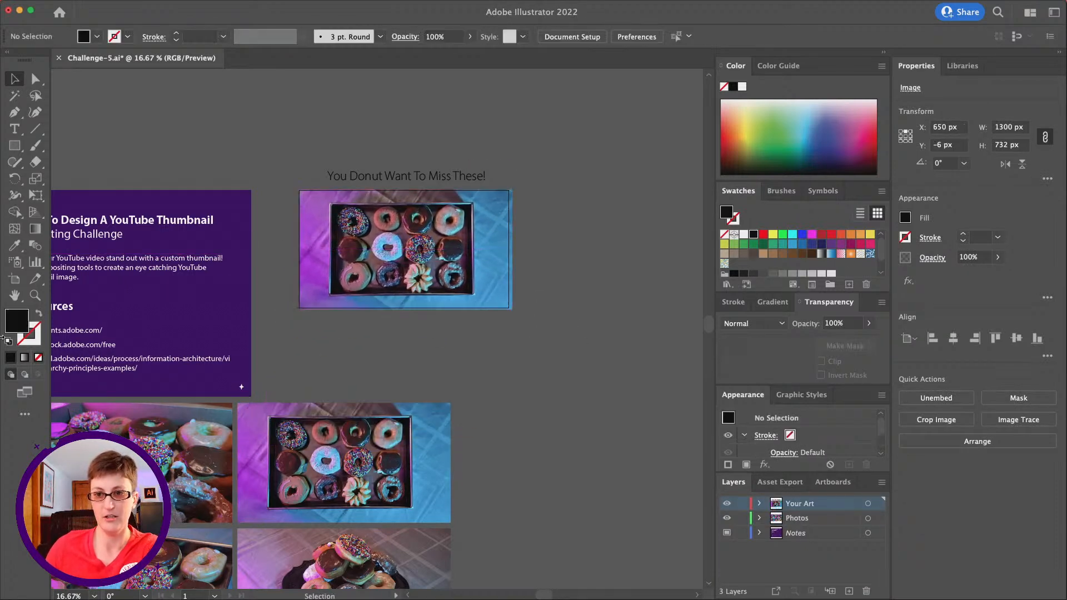
Draw a rectangle about 887 px wide and 570 px high over the donut box in the artboard photo
click(35, 295)
click(414, 275)
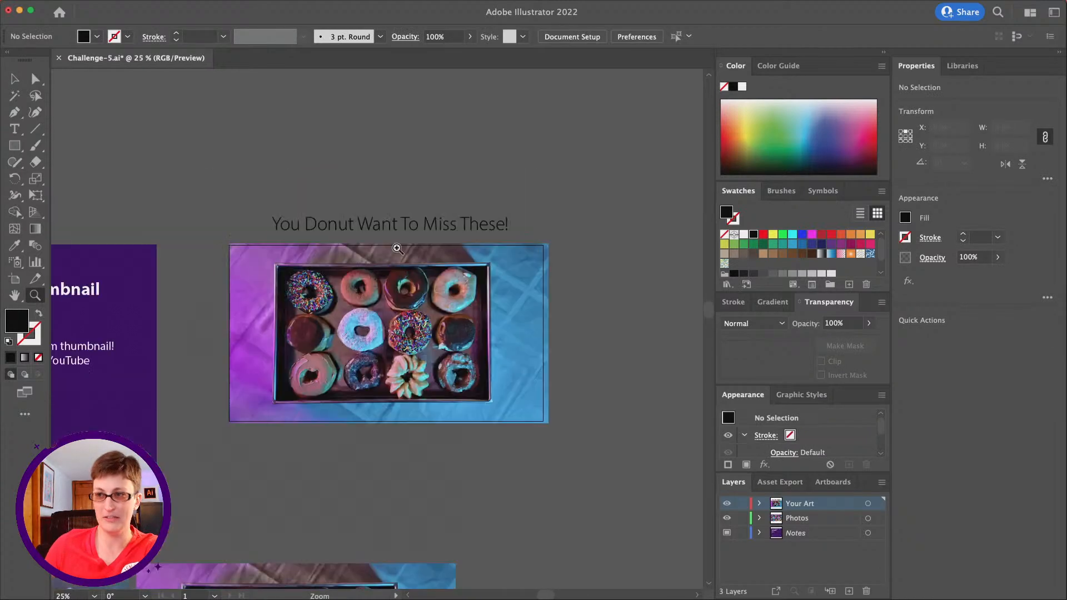
click(403, 342)
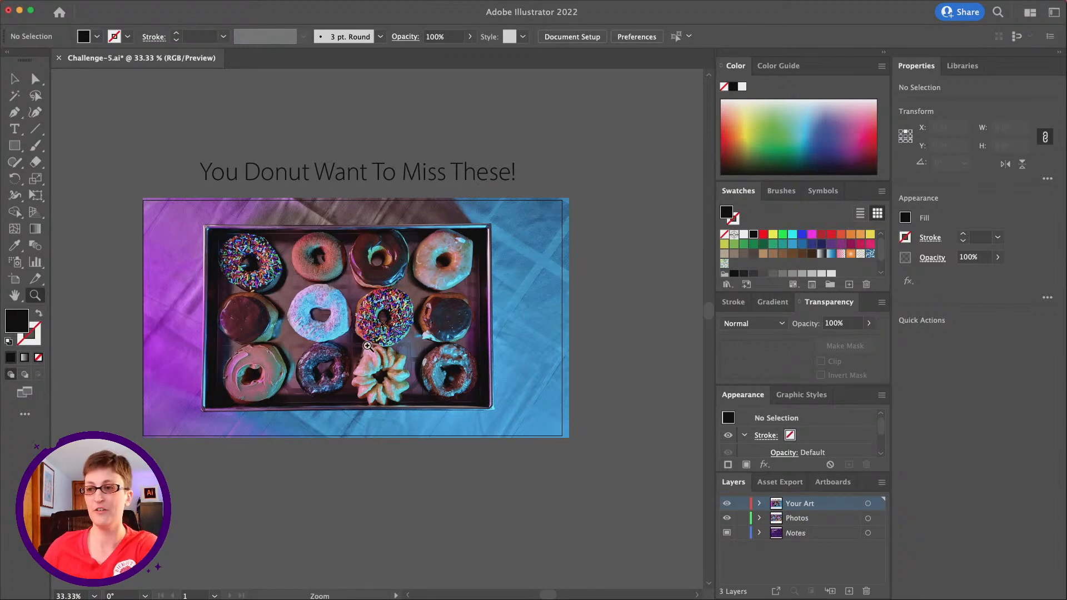
click(369, 345)
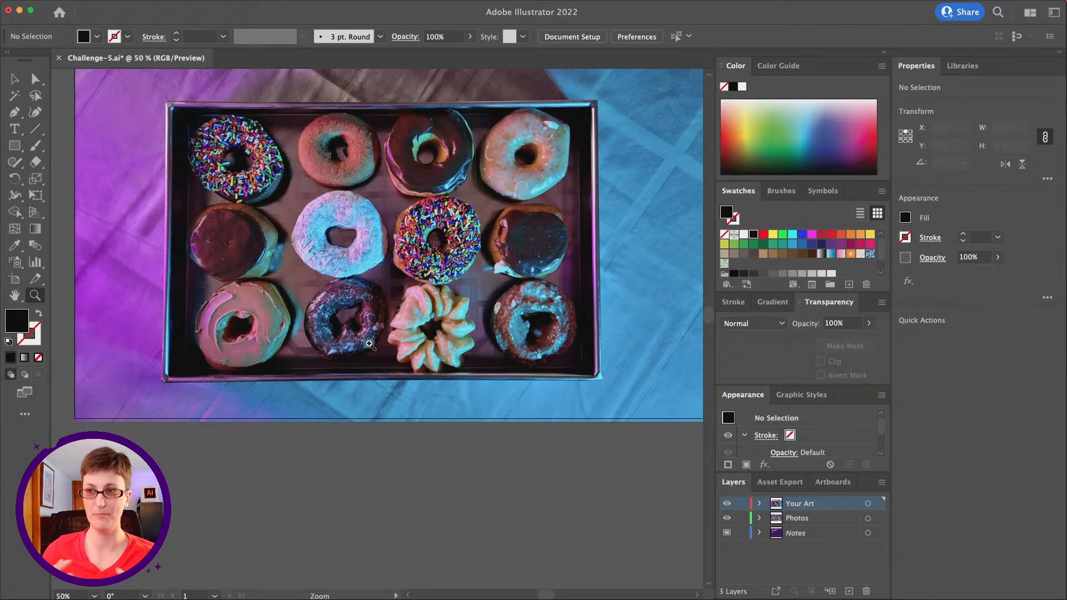
click(10, 146)
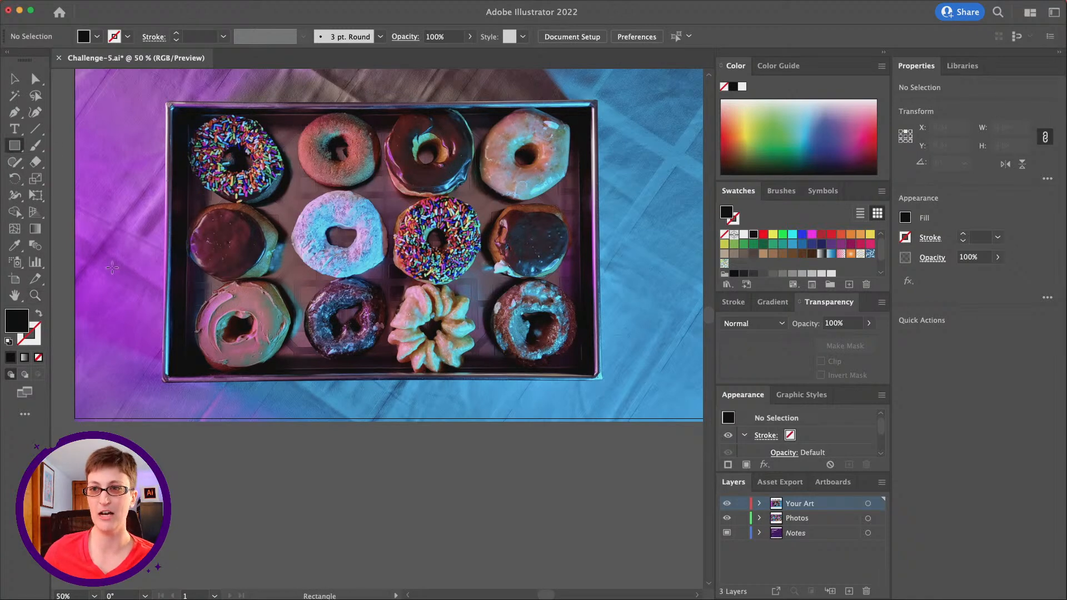
scroll(169, 295, up, 2)
scroll(170, 294, left, 2)
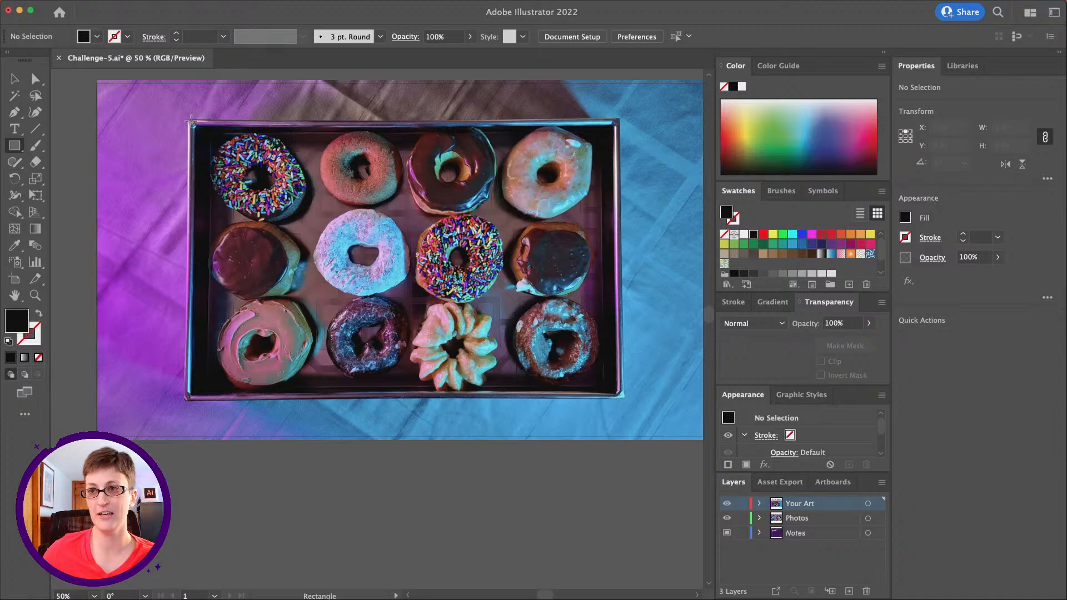
drag(189, 120, 623, 399)
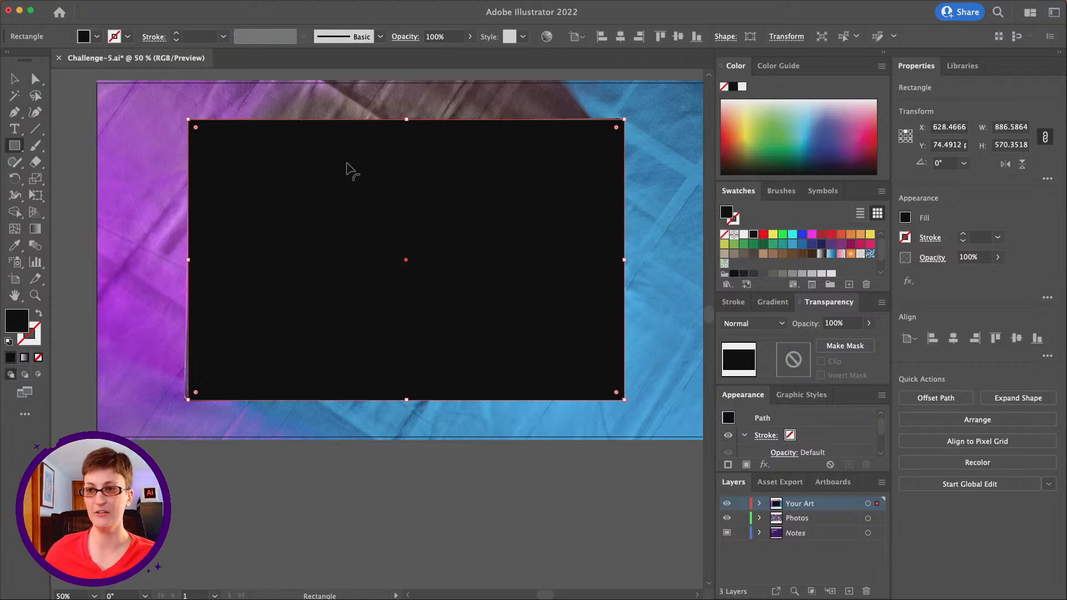
Give the rectangle over the donut box a yellow stroke and no fill
scroll(416, 263, up, 2)
scroll(416, 263, right, 2)
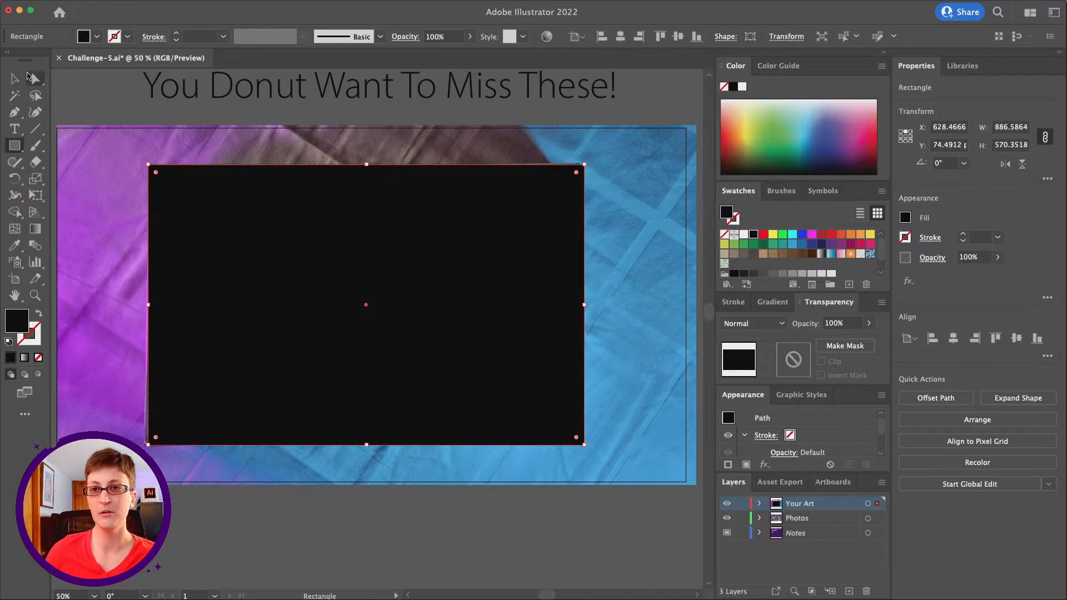
key(a)
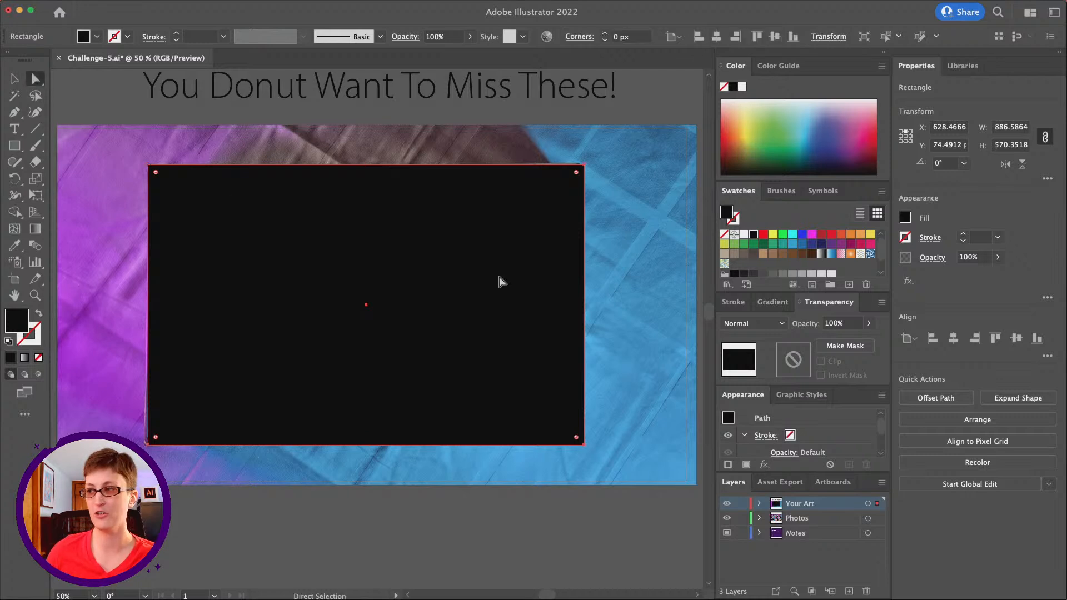
click(773, 234)
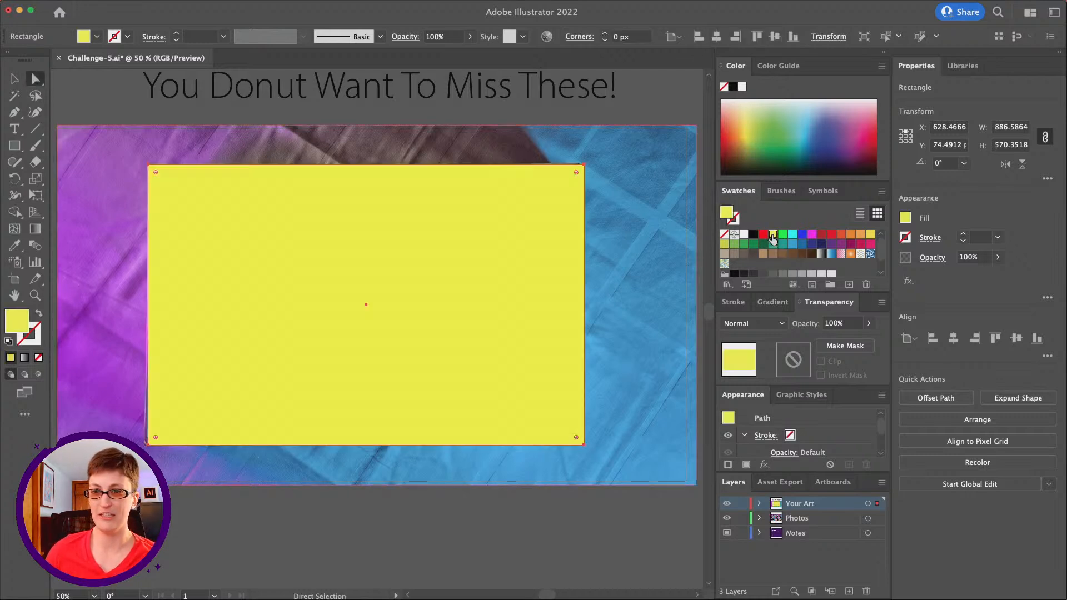
click(39, 315)
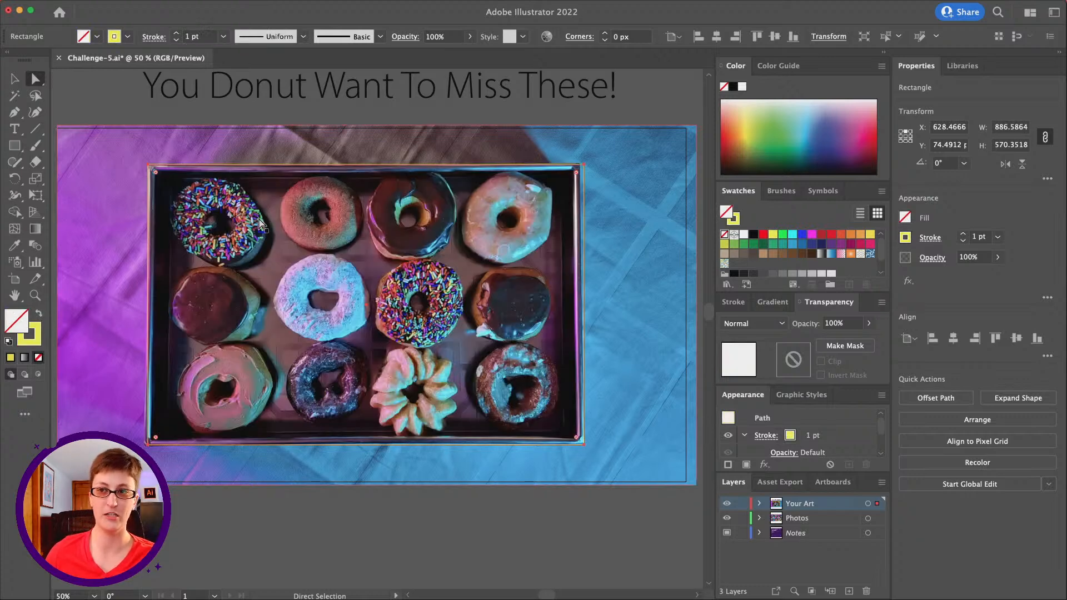
Move the outline's upper-left and lower-left anchor points onto the matching corners of the donut box
click(36, 298)
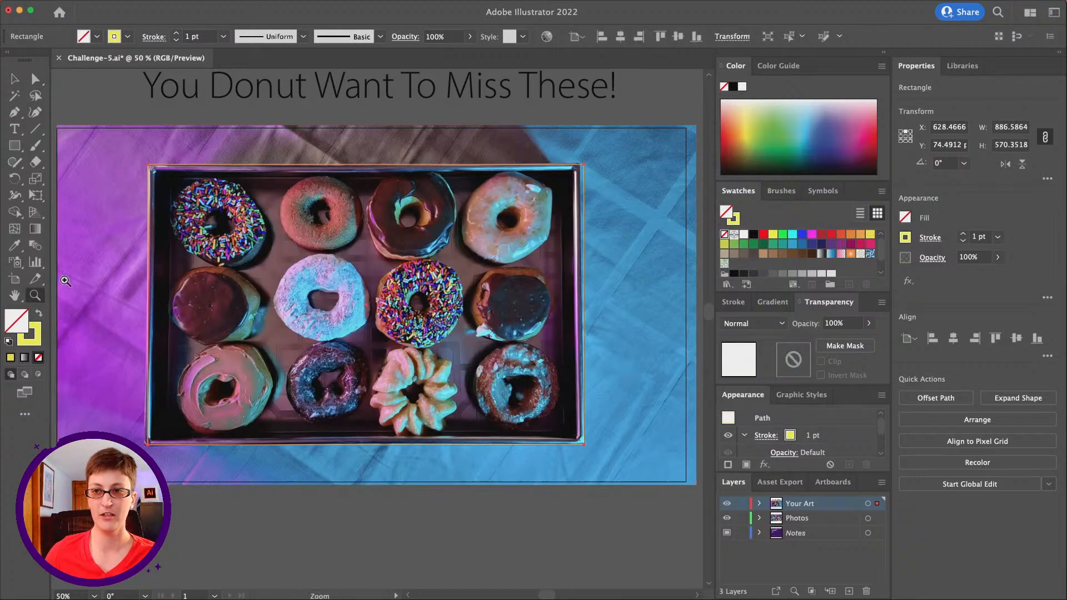
click(178, 193)
click(389, 343)
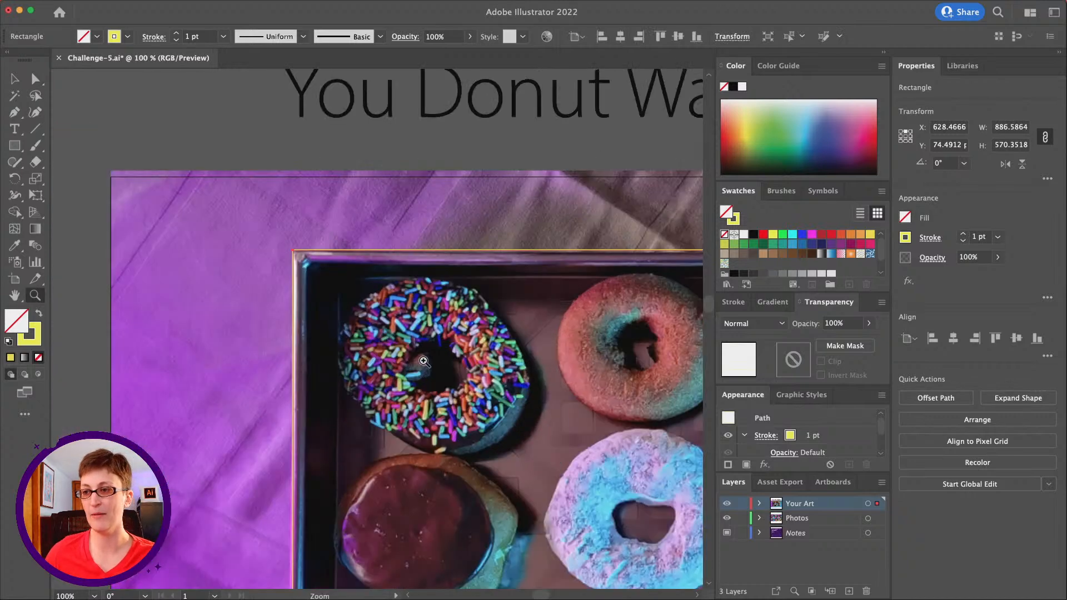
scroll(424, 362, up, 2)
click(34, 79)
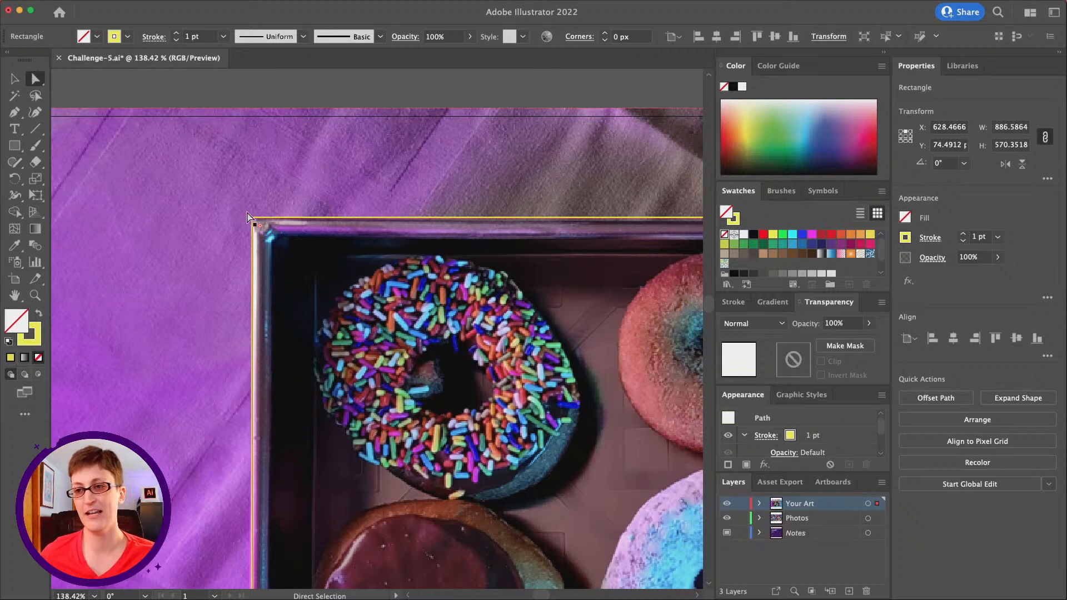
drag(253, 223, 254, 226)
scroll(265, 228, down, 10)
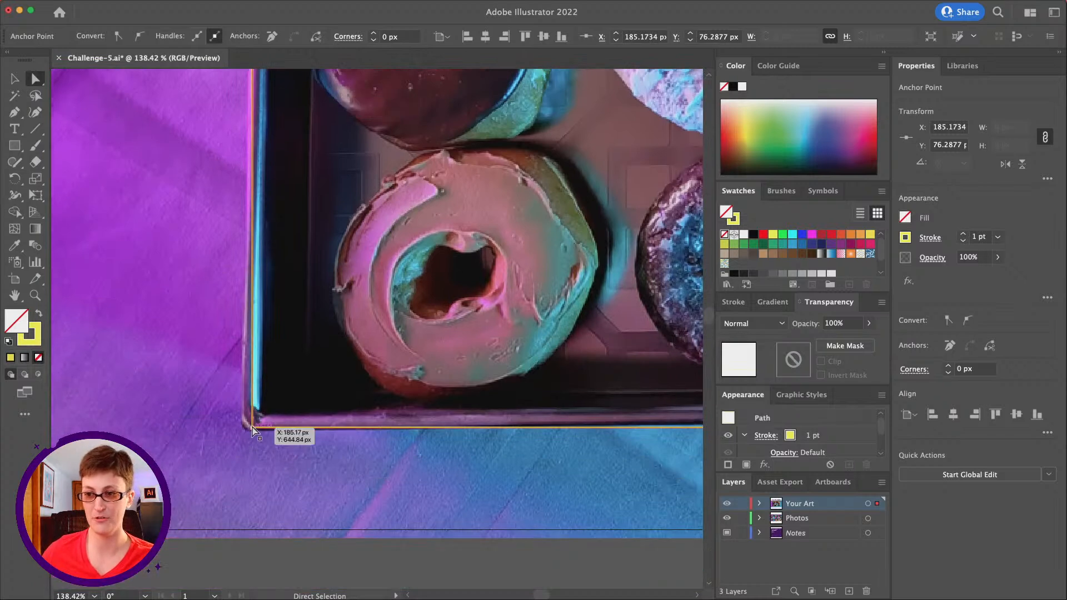
drag(252, 427, 242, 429)
Move the outline's lower-right and upper-right anchor points to fit the matching corners of the donut box
scroll(261, 434, right, 15)
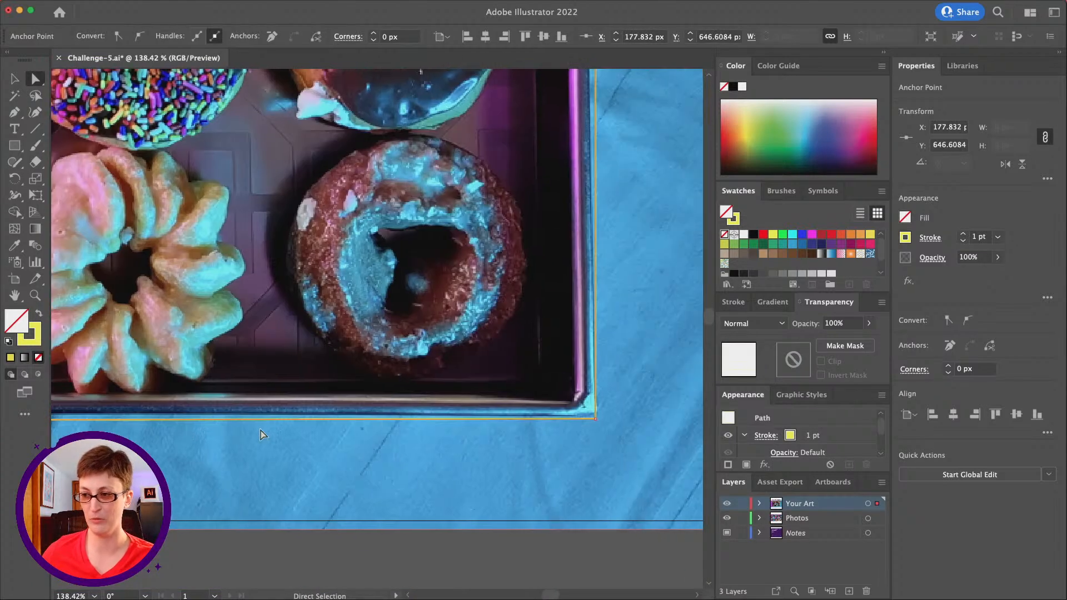
drag(595, 418, 598, 415)
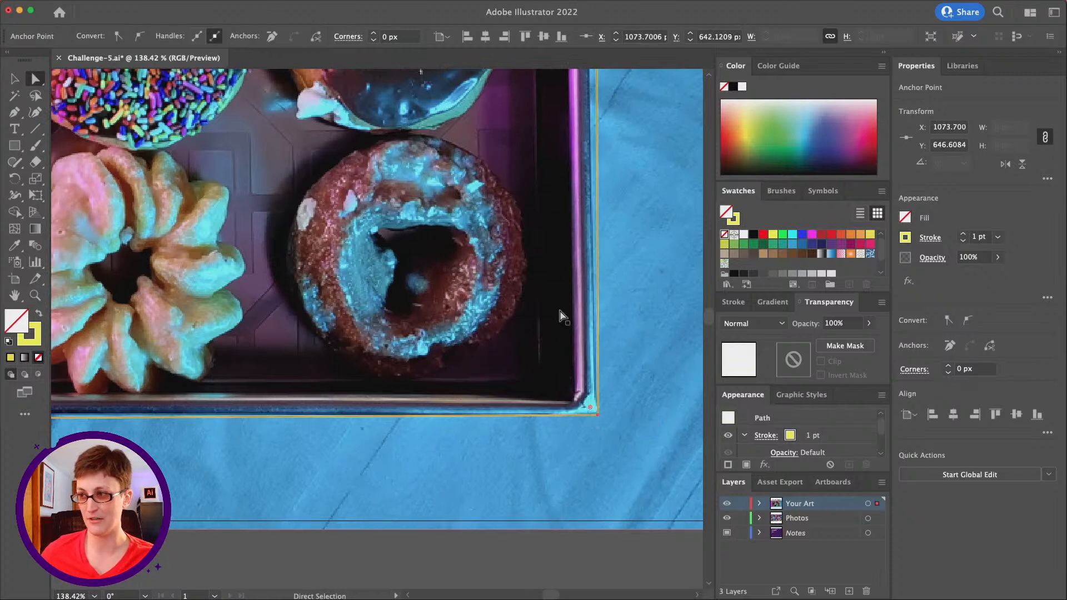
scroll(562, 314, up, 15)
scroll(562, 317, up, 5)
drag(593, 172, 585, 174)
Add an anchor point on the outline's top edge and lower it slightly to follow the box rim
scroll(366, 220, left, 15)
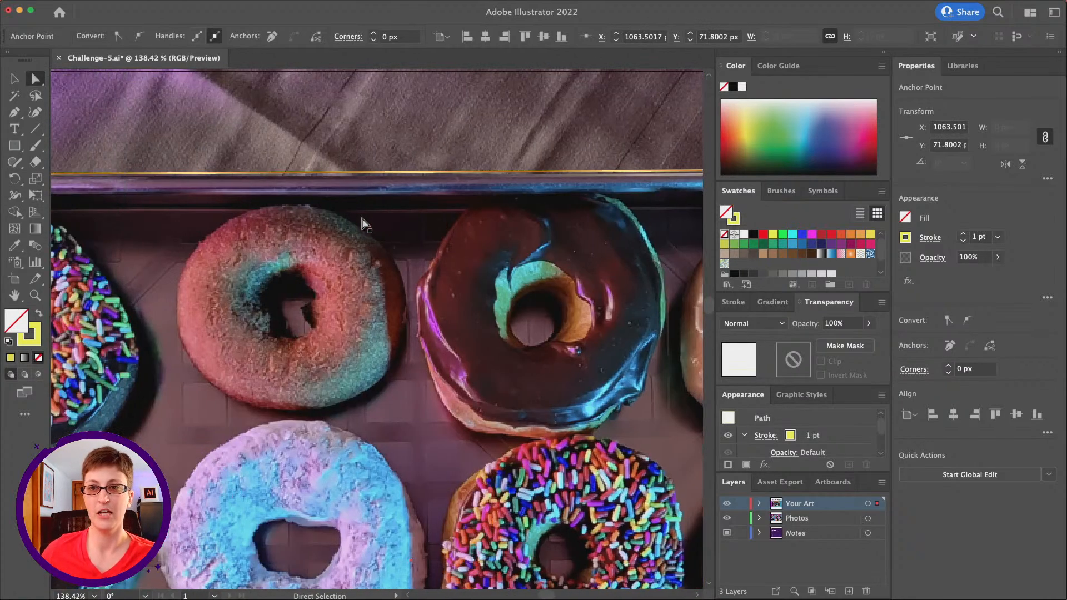
click(15, 112)
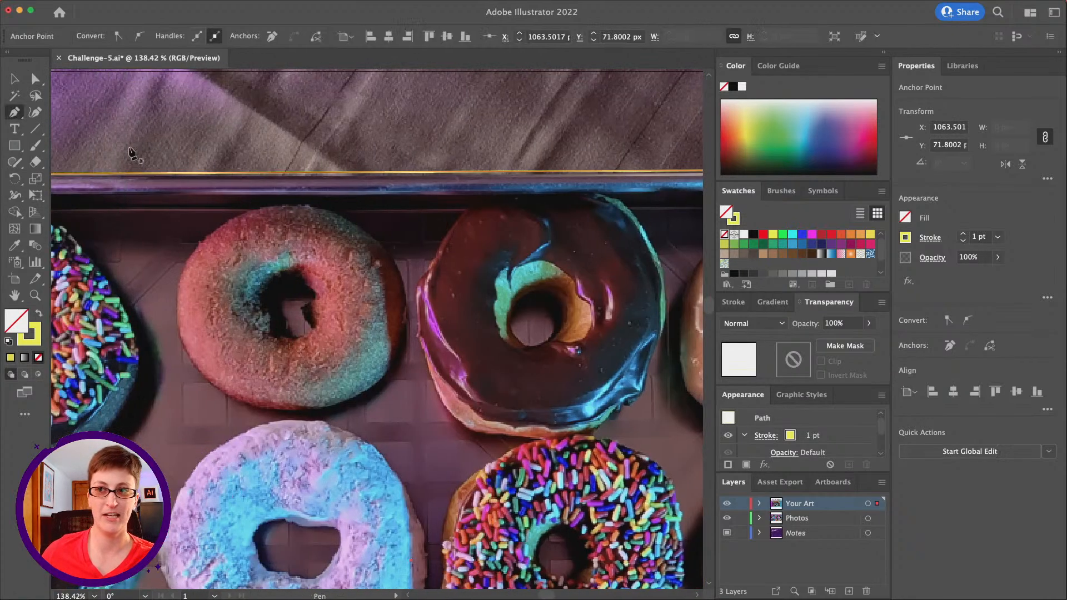
click(281, 173)
key(a)
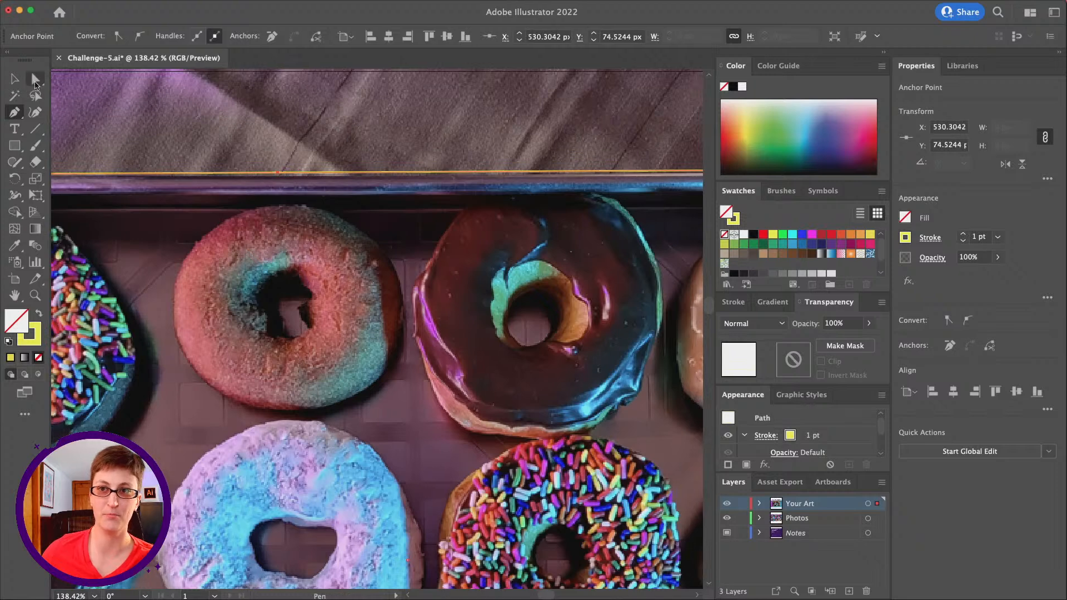
drag(279, 173, 280, 175)
Examine how closely the adjusted outline follows the edges of the donut box, up close and with nothing selected
scroll(94, 293, left, 5)
scroll(223, 289, down, 10)
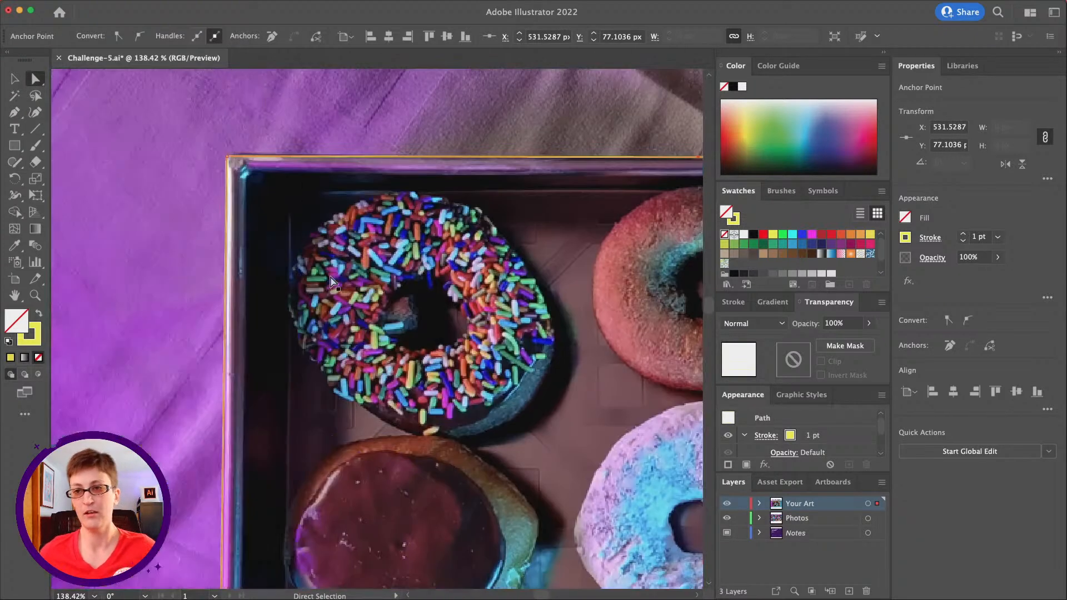
scroll(330, 282, right, 10)
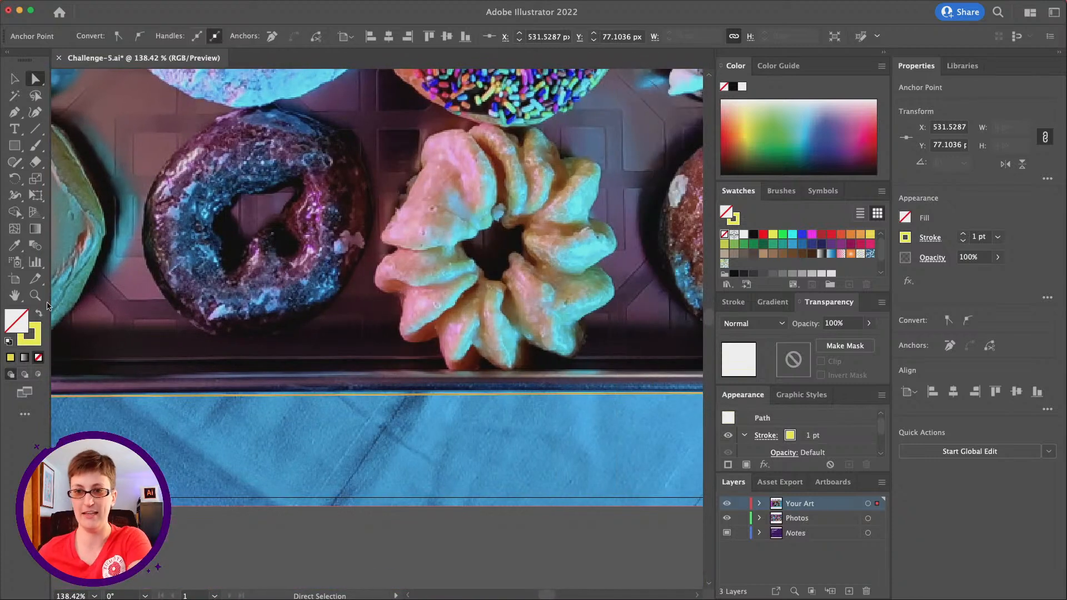
click(34, 295)
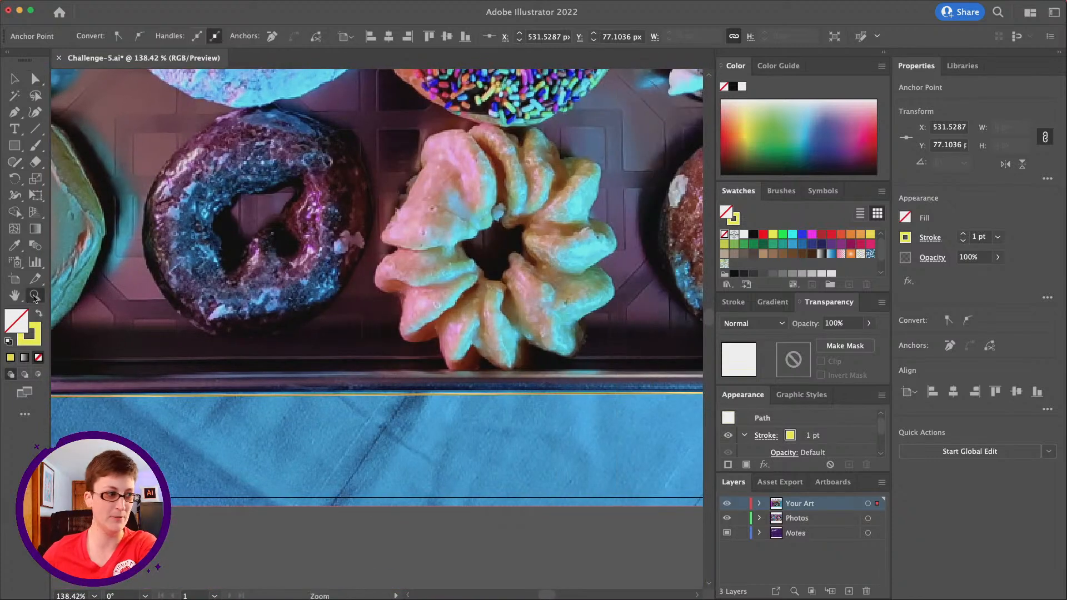
alt+click(333, 267)
alt+click(361, 263)
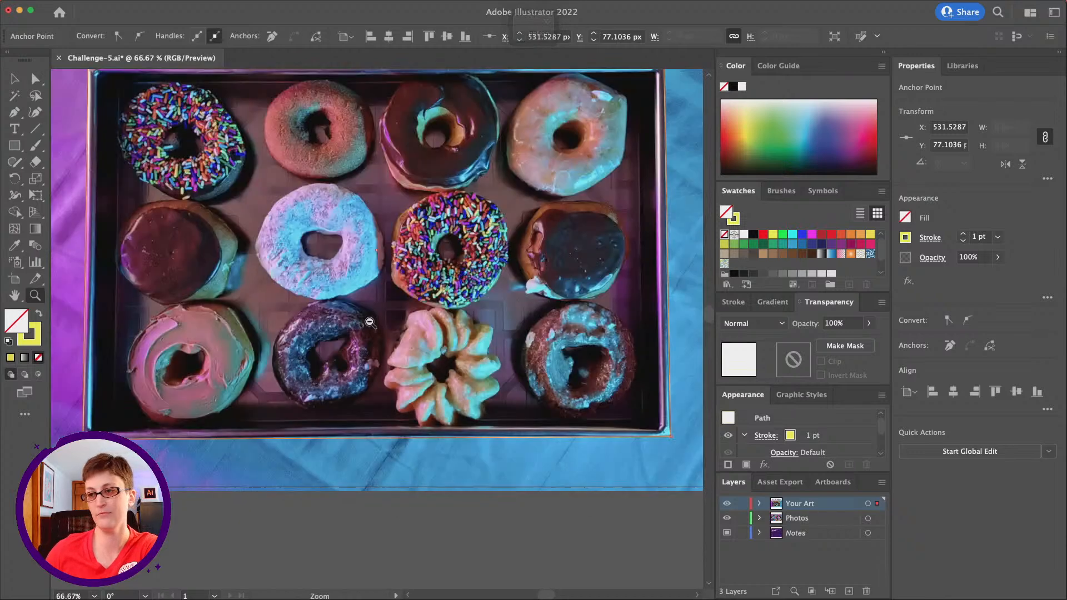
alt+click(371, 321)
alt+click(394, 312)
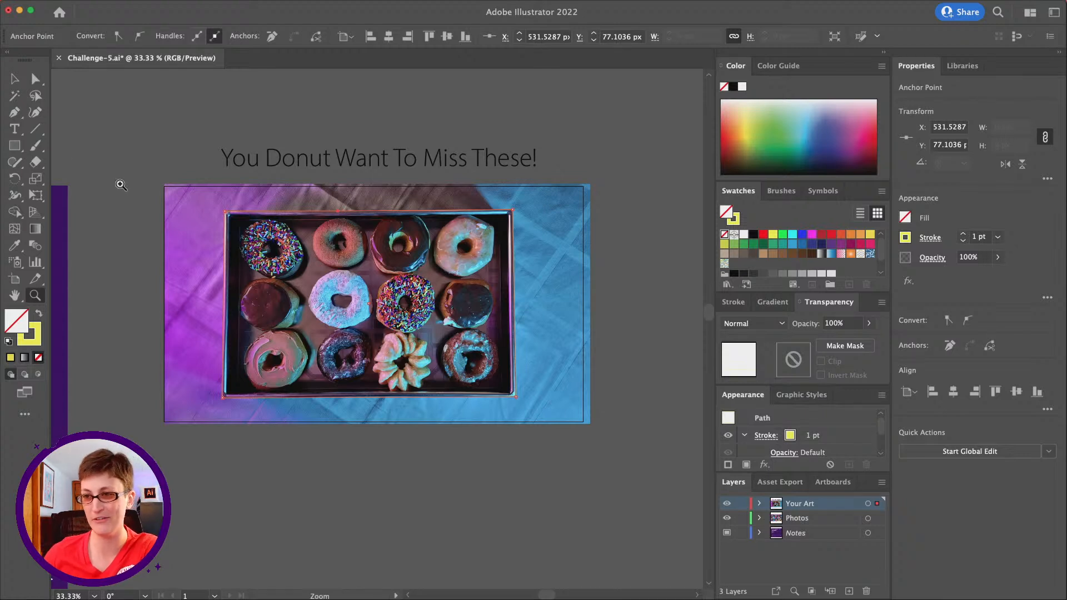
click(16, 82)
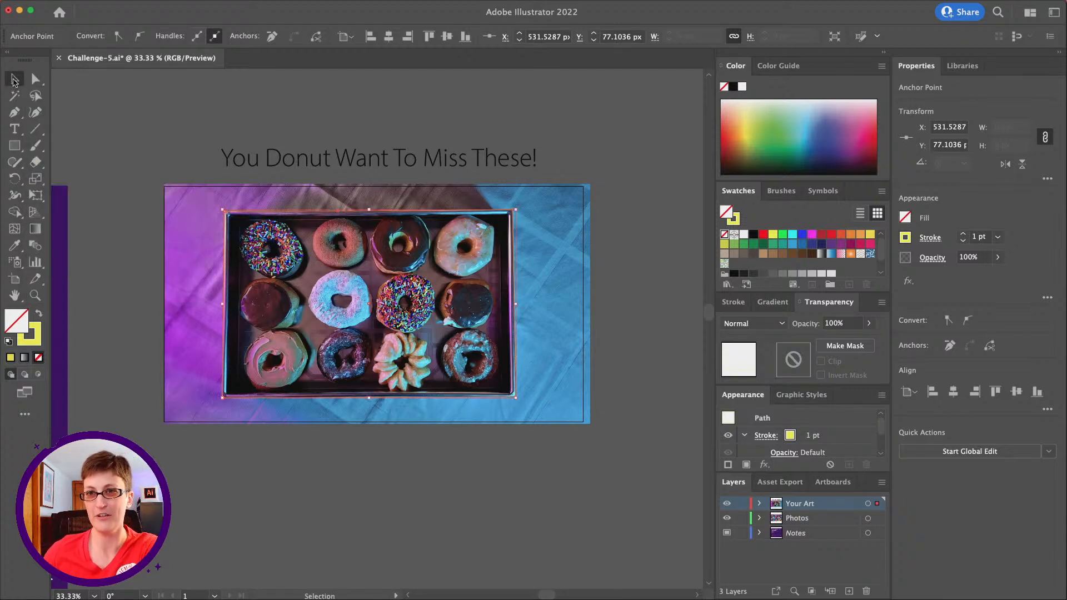
click(91, 96)
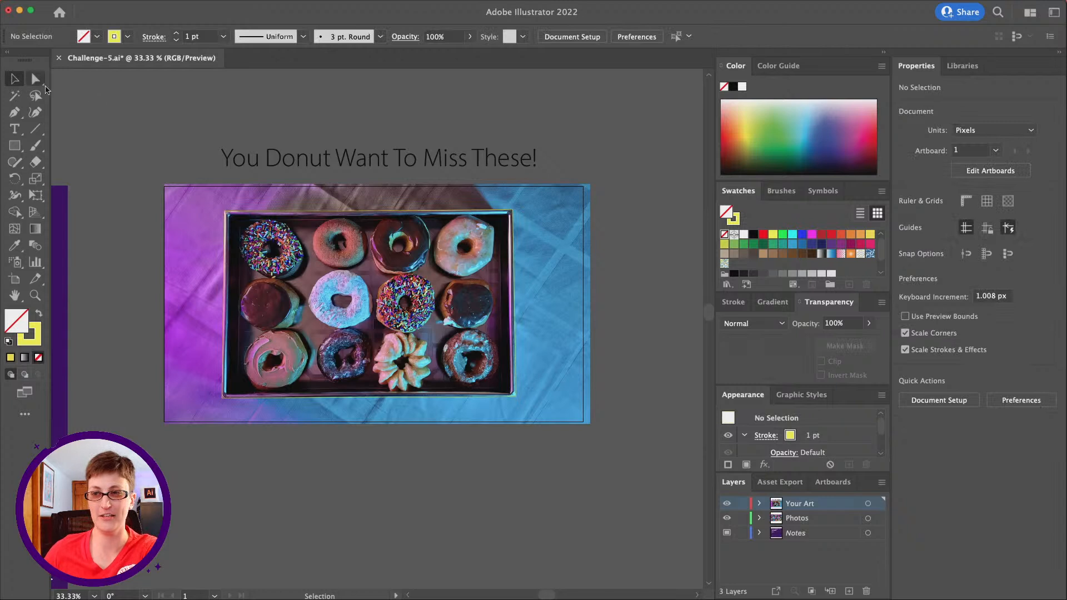
Round all corners of the box outline to a radius of about 9.68 px to match the donut box
click(274, 211)
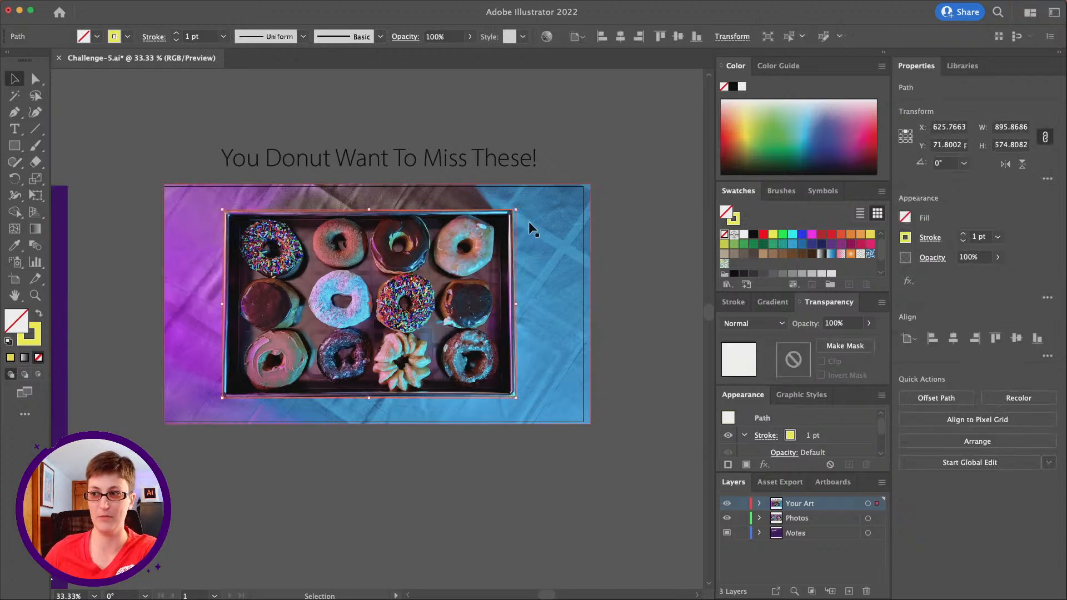
click(34, 80)
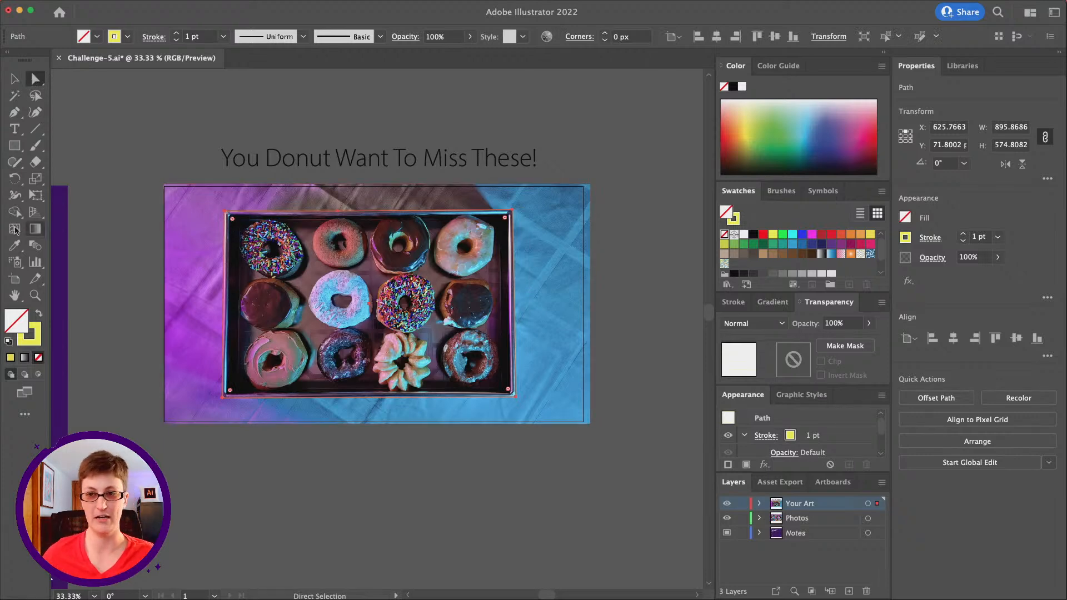
click(35, 296)
click(294, 233)
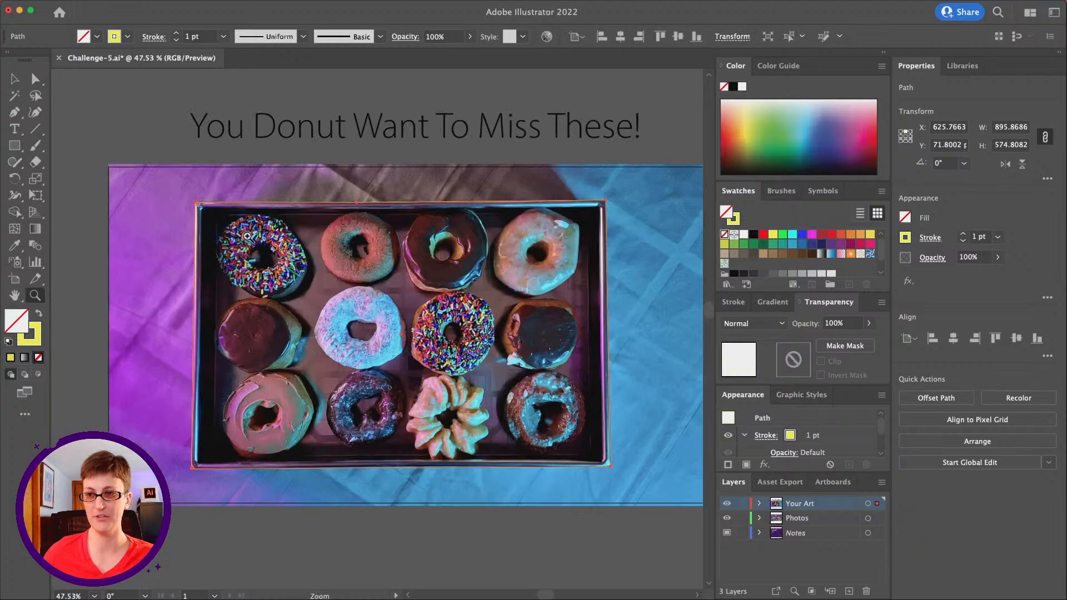
click(256, 245)
click(333, 322)
click(356, 283)
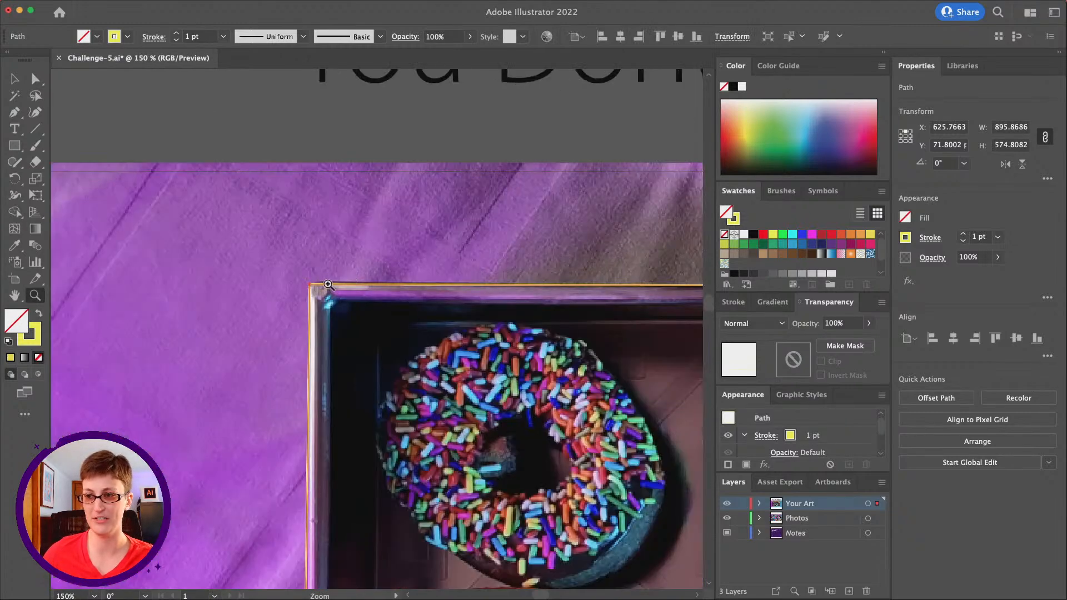
scroll(336, 348, down, 15)
scroll(340, 359, down, 2)
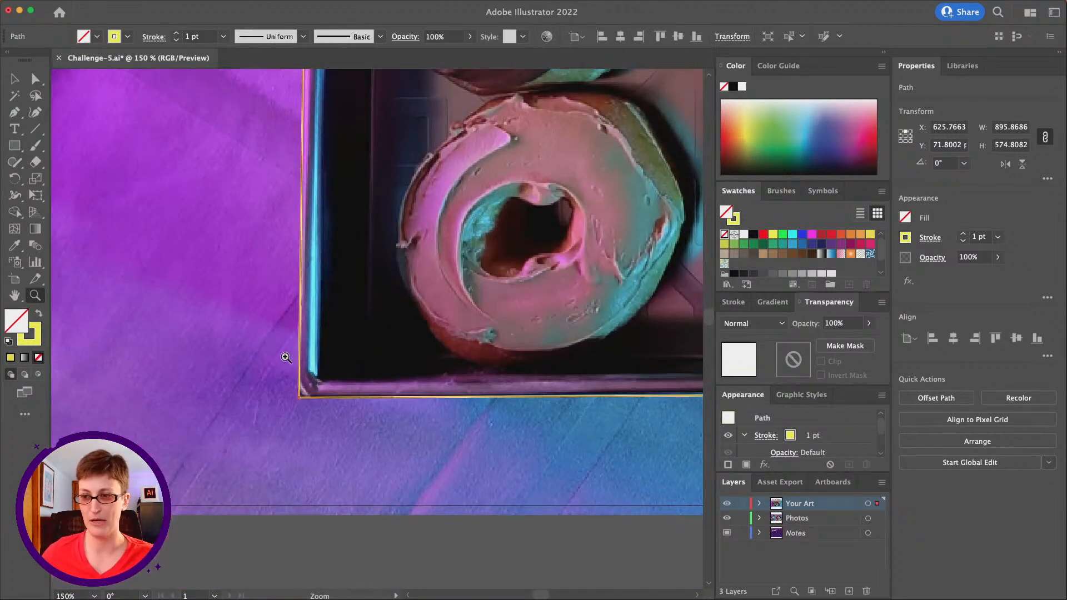
click(35, 79)
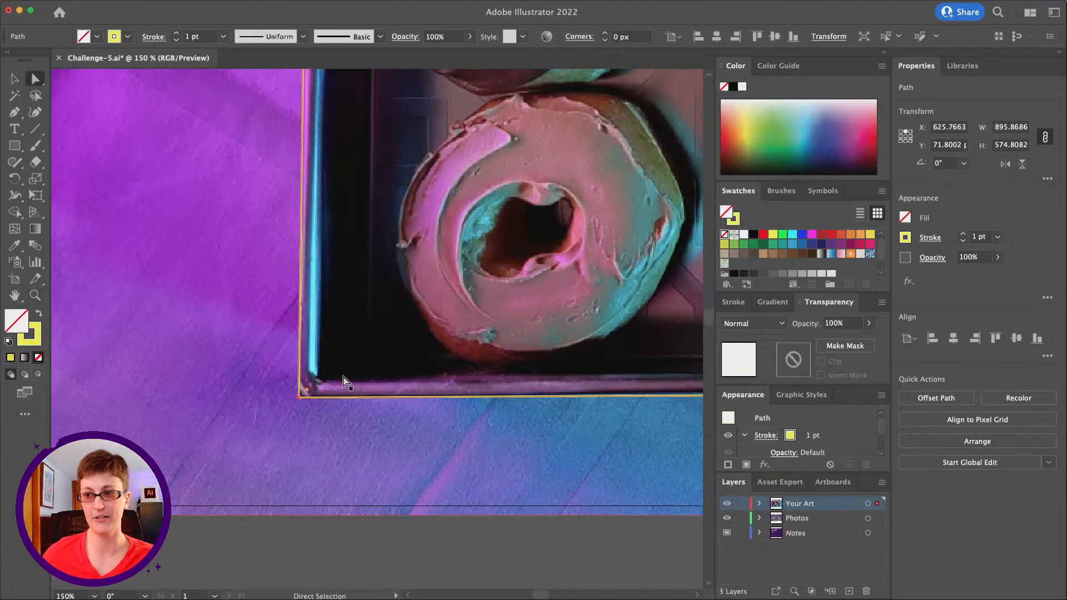
drag(310, 390, 315, 393)
scroll(333, 334, up, 5)
scroll(334, 334, right, 3)
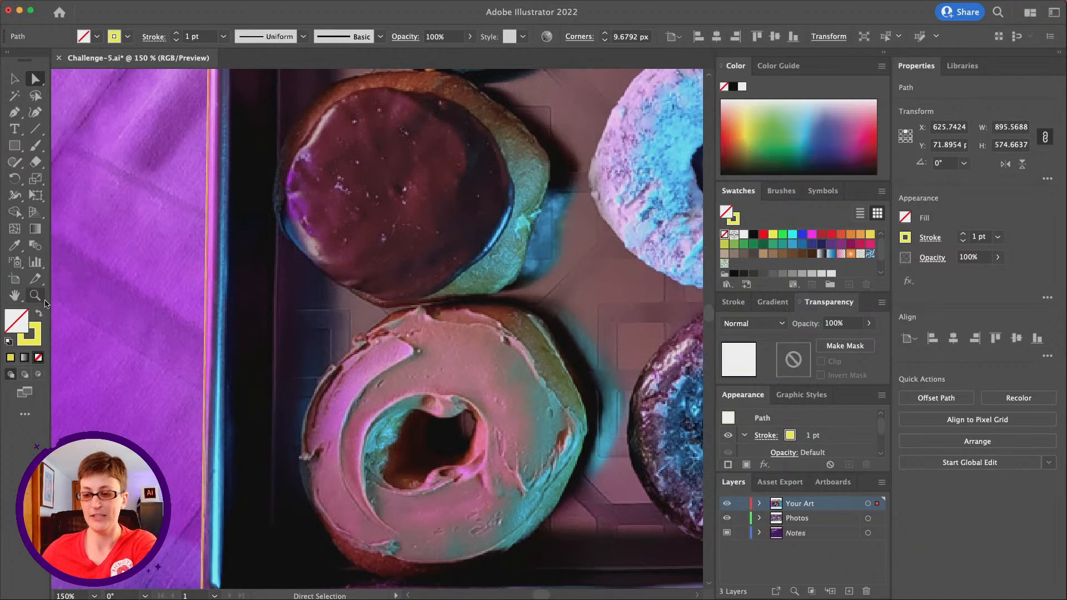
Make a clipping mask from the box outline and the artboard donut photo so only the box remains
click(35, 295)
alt+click(512, 310)
alt+click(475, 283)
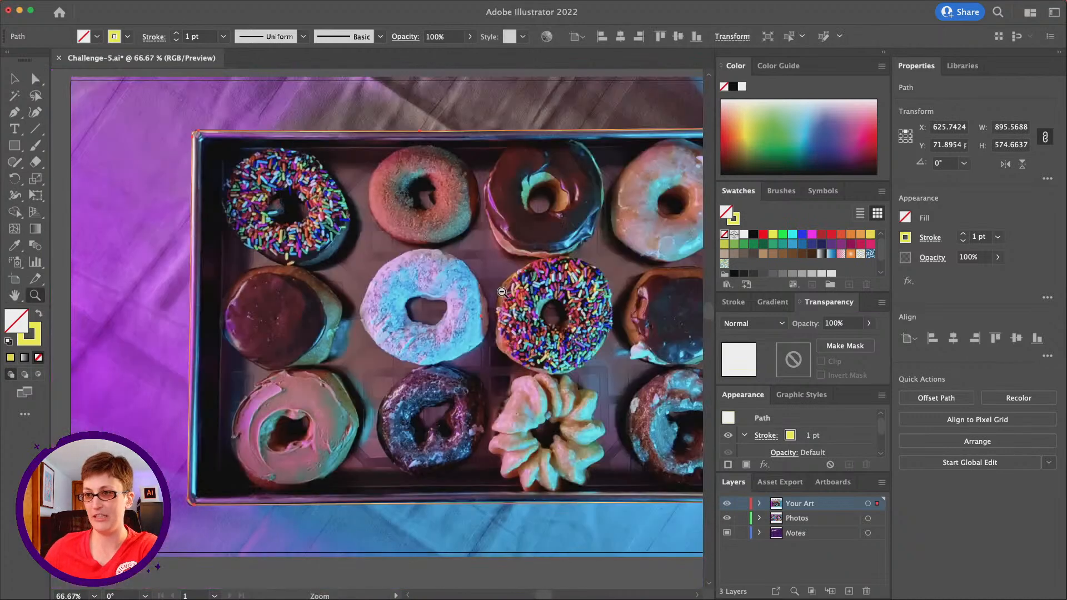
alt+click(505, 293)
alt+click(495, 295)
scroll(450, 301, left, 4)
click(15, 78)
click(409, 509)
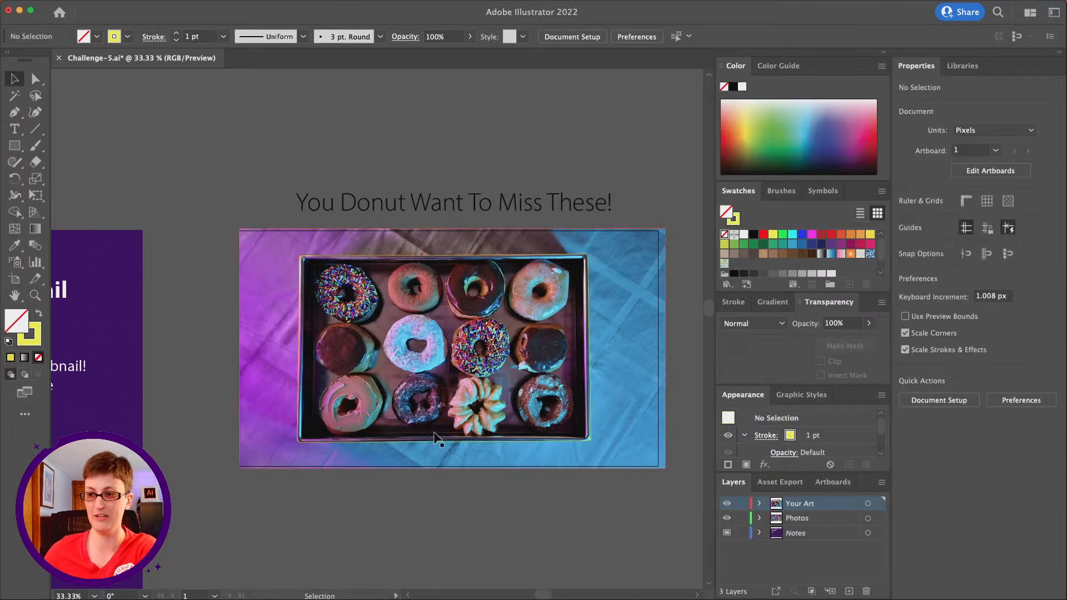
click(432, 442)
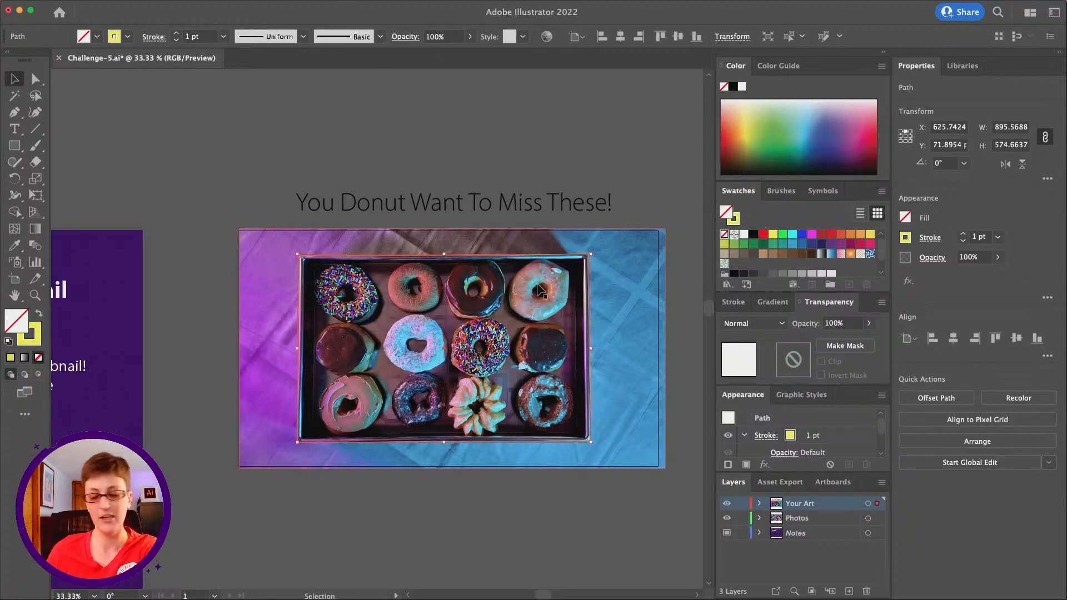
key(shift)
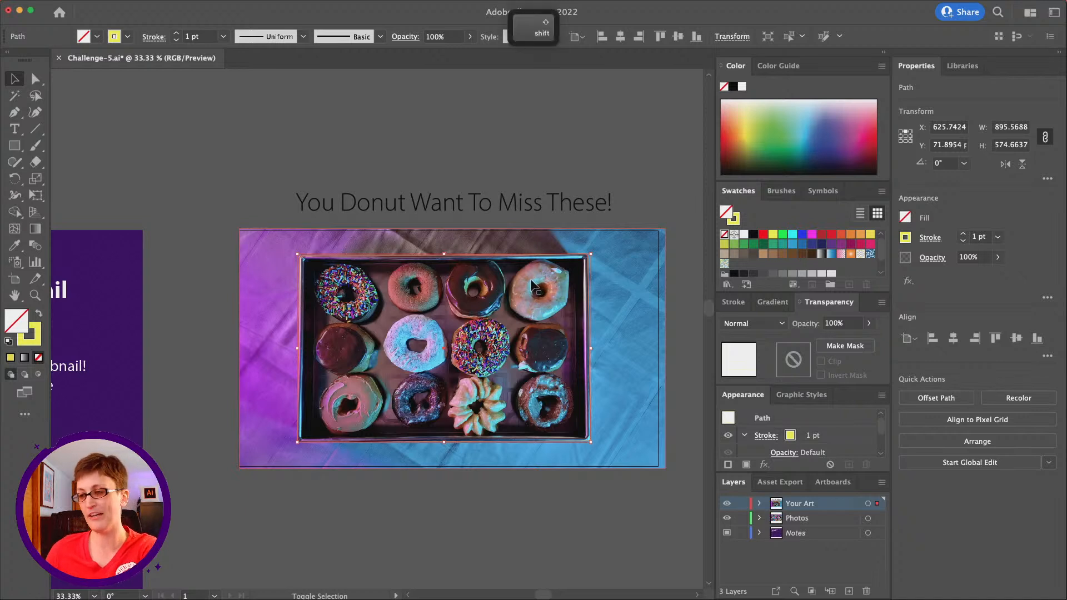
shift+click(636, 323)
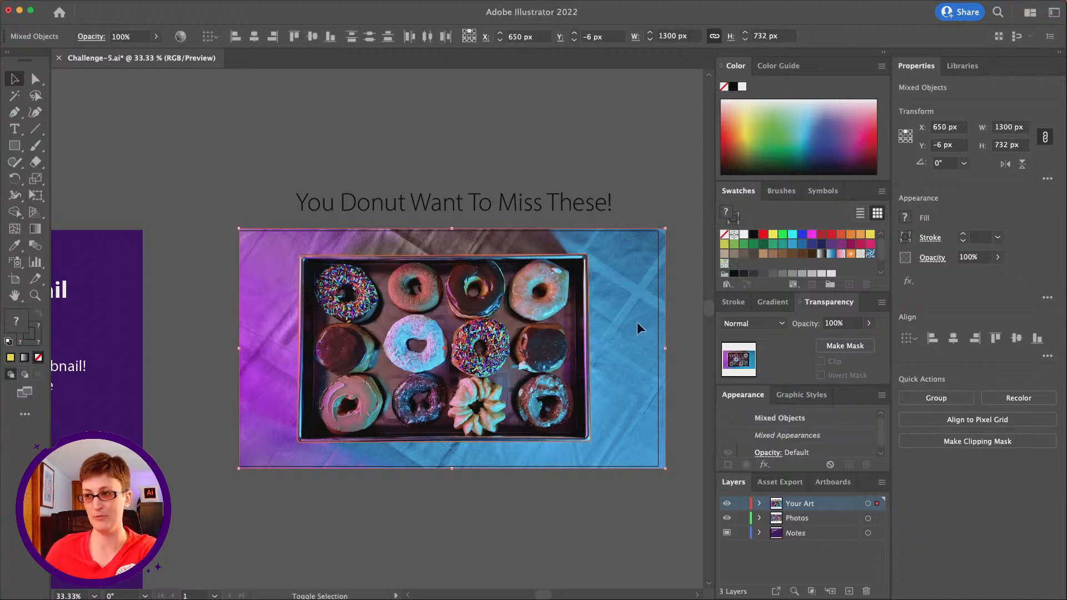
right_click(319, 375)
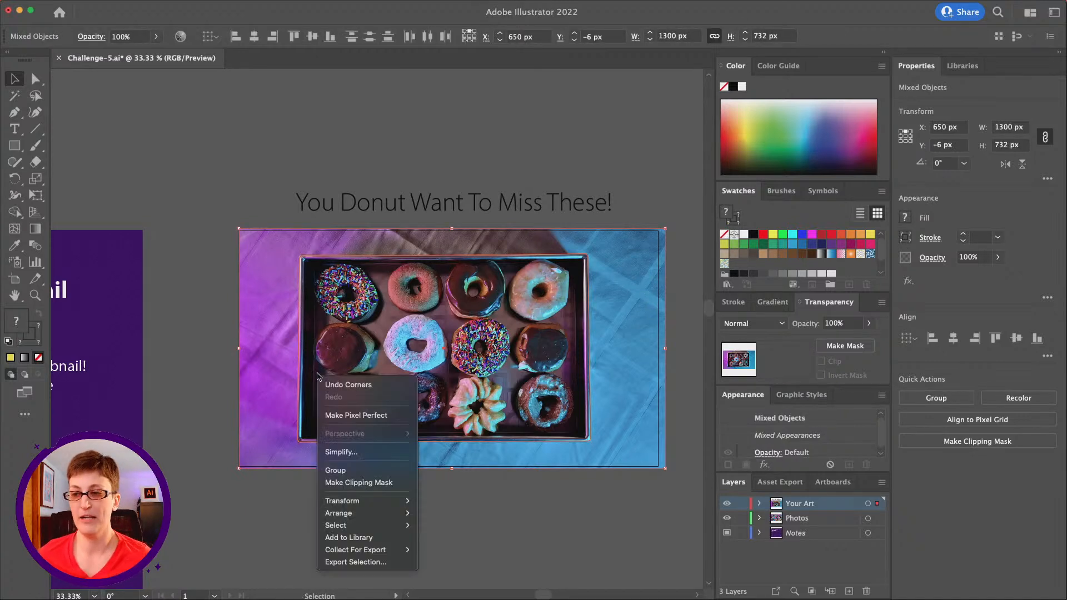
click(351, 484)
click(350, 508)
Move the clipped donut box down and left, largely off the artboard
scroll(439, 407, down, 1)
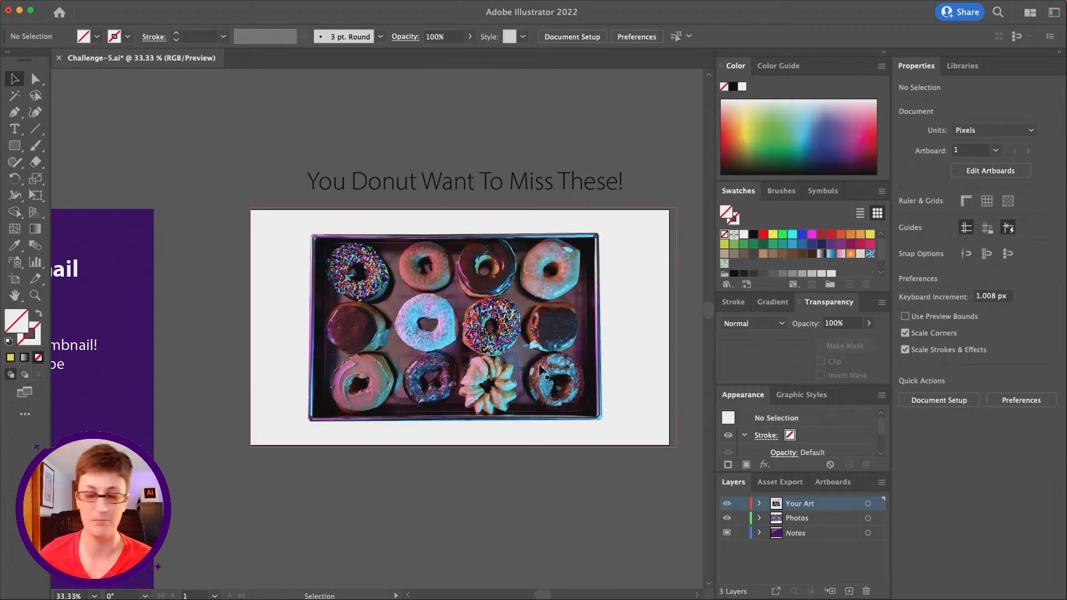
scroll(542, 369, down, 3)
scroll(542, 370, left, 2)
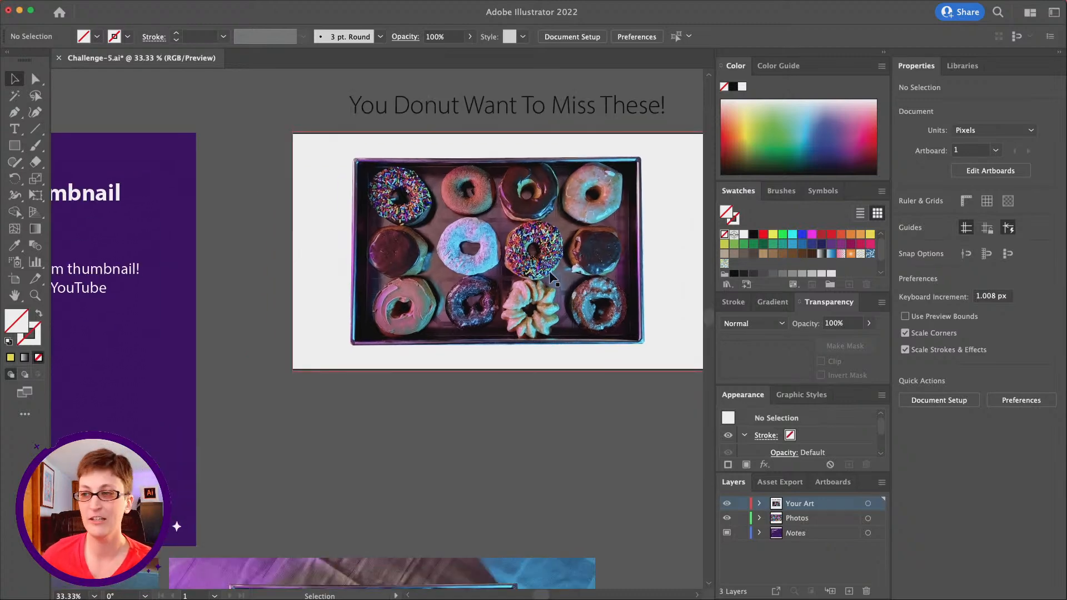
drag(522, 201, 313, 340)
scroll(369, 265, down, 6)
scroll(369, 265, left, 6)
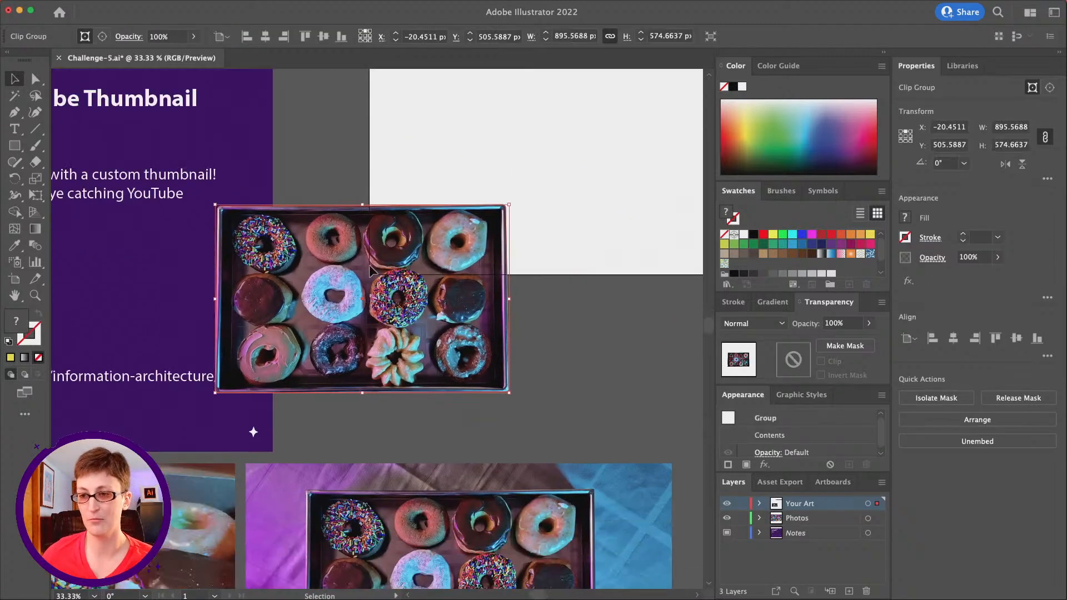
drag(455, 243, 398, 272)
Move the clipped donut box to the artboard's lower-left area, at about X 438.65 px and Y 185.22 px
scroll(398, 272, right, 5)
scroll(398, 273, up, 2)
scroll(398, 273, right, 3)
scroll(398, 272, up, 2)
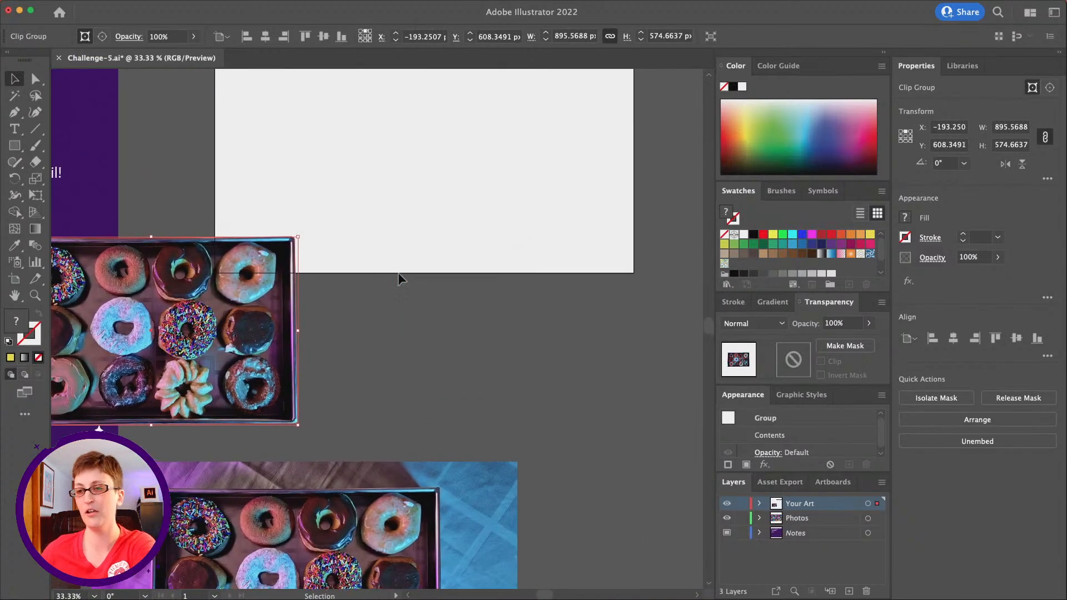
drag(256, 348, 466, 210)
scroll(480, 343, up, 4)
scroll(480, 344, left, 1)
click(496, 405)
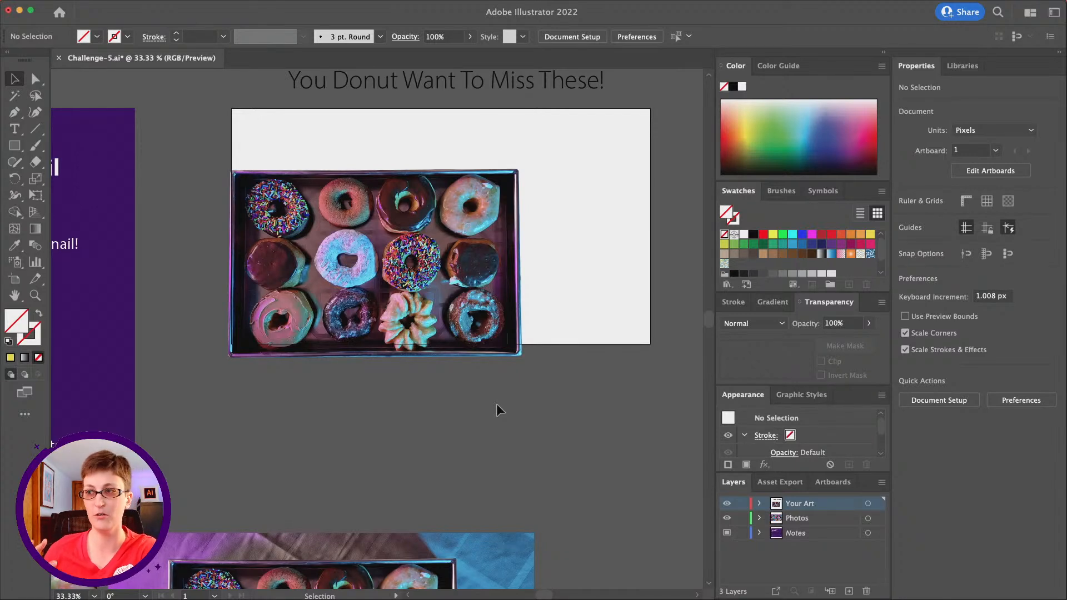
scroll(378, 300, up, 1)
click(266, 205)
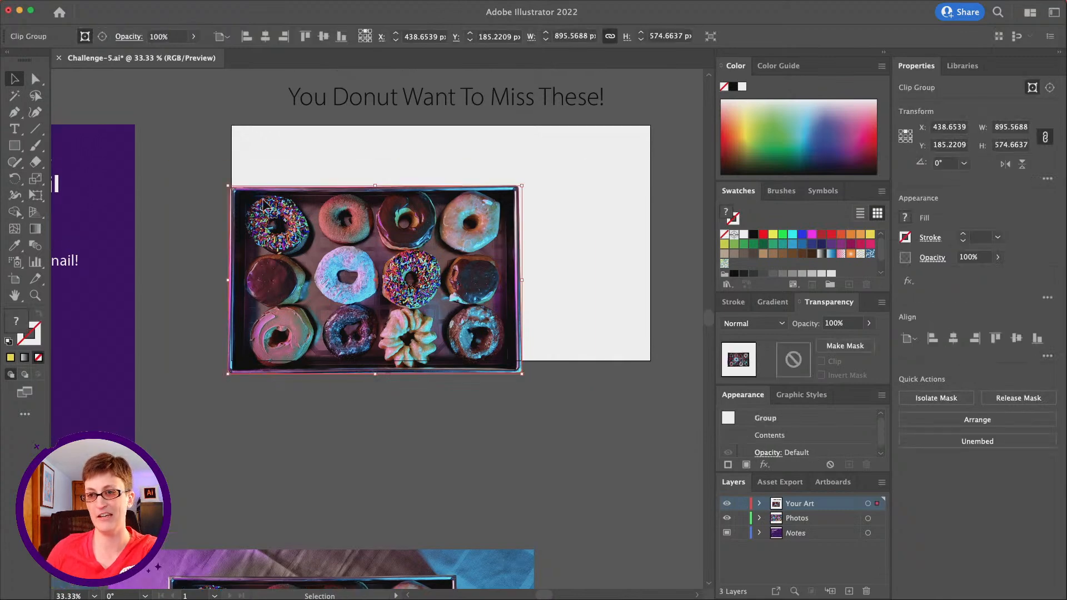
Rotate the clipped donut box counterclockwise and position it across the artboard's lower-left corner, extending partly off the artboard
drag(223, 188, 197, 273)
drag(420, 240, 365, 285)
click(495, 264)
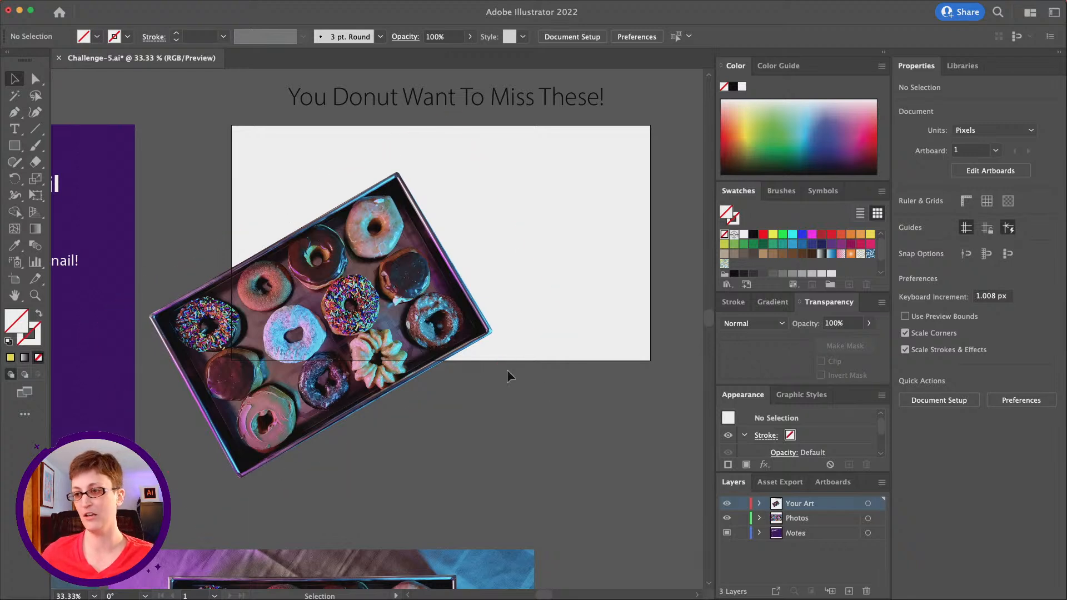
scroll(583, 395, up, 1)
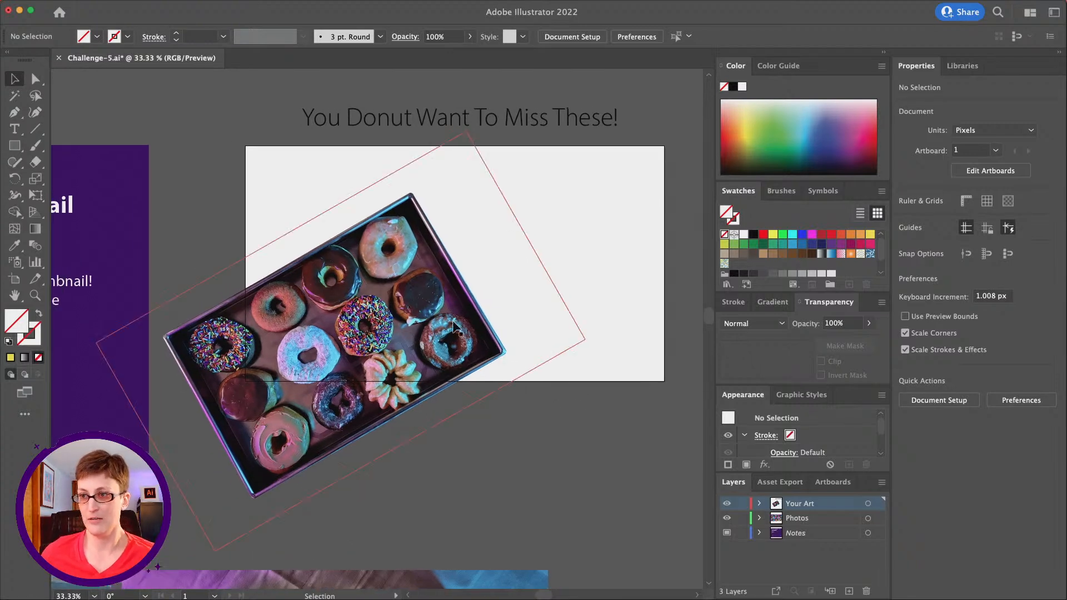
drag(398, 328, 404, 323)
click(508, 462)
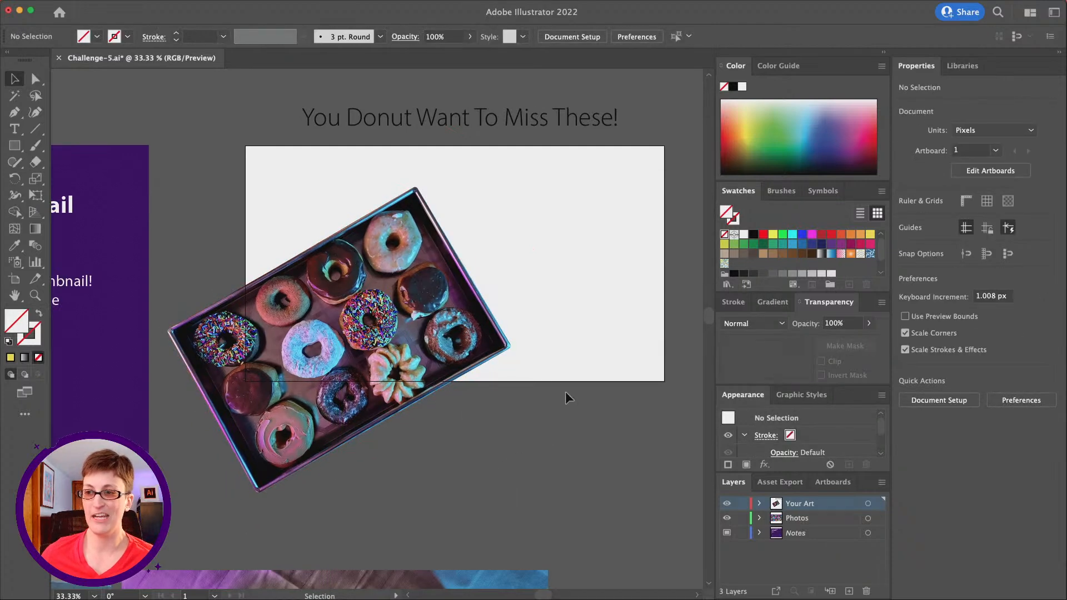
click(295, 345)
click(483, 473)
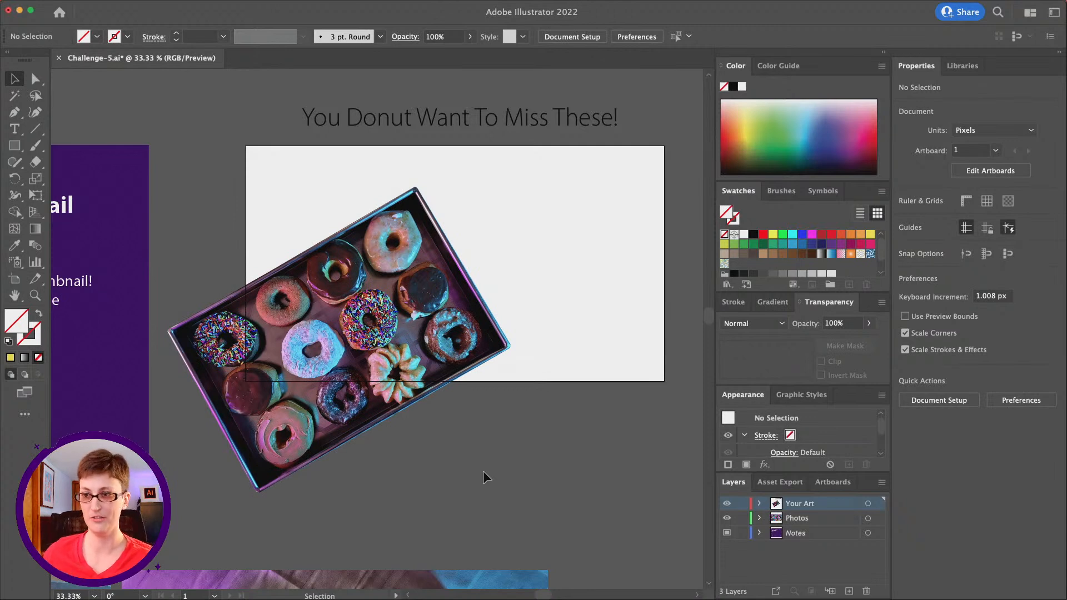
Draw a 1280 × 720 px rectangle that covers the whole artboard
click(18, 147)
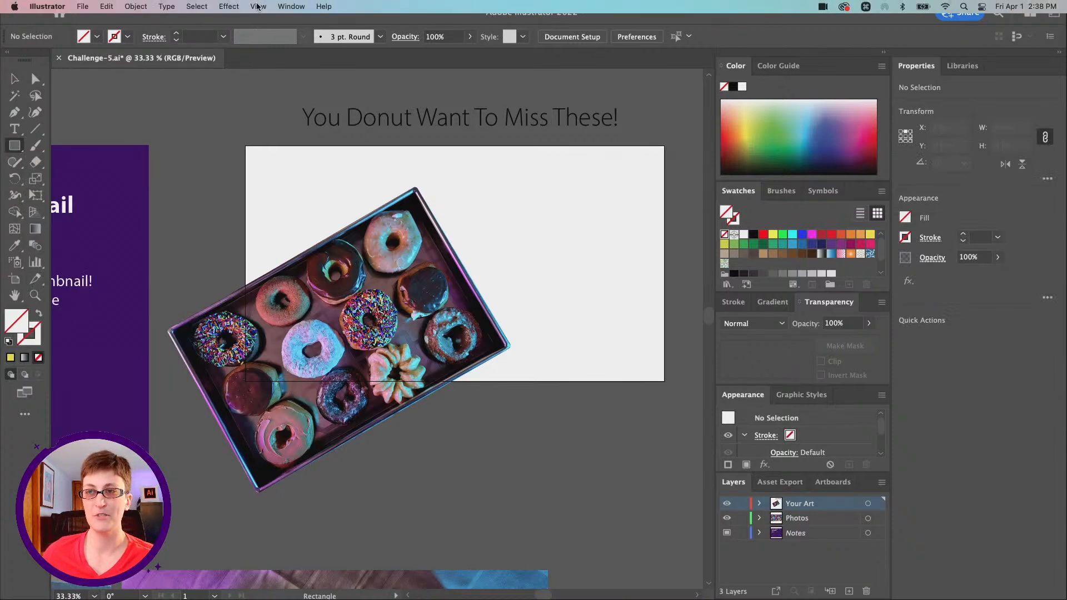
click(258, 6)
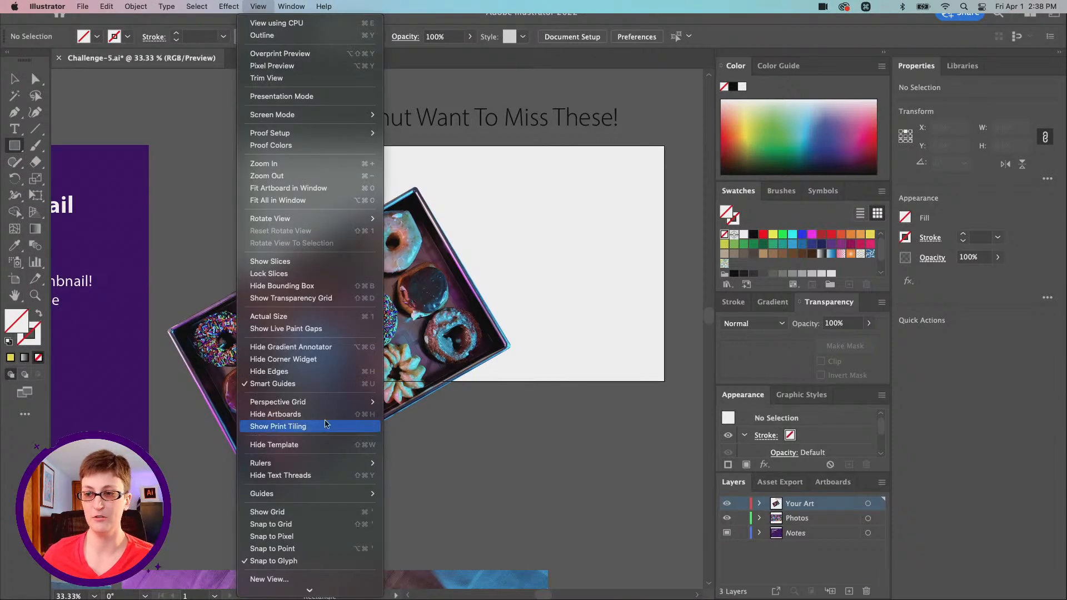
click(264, 6)
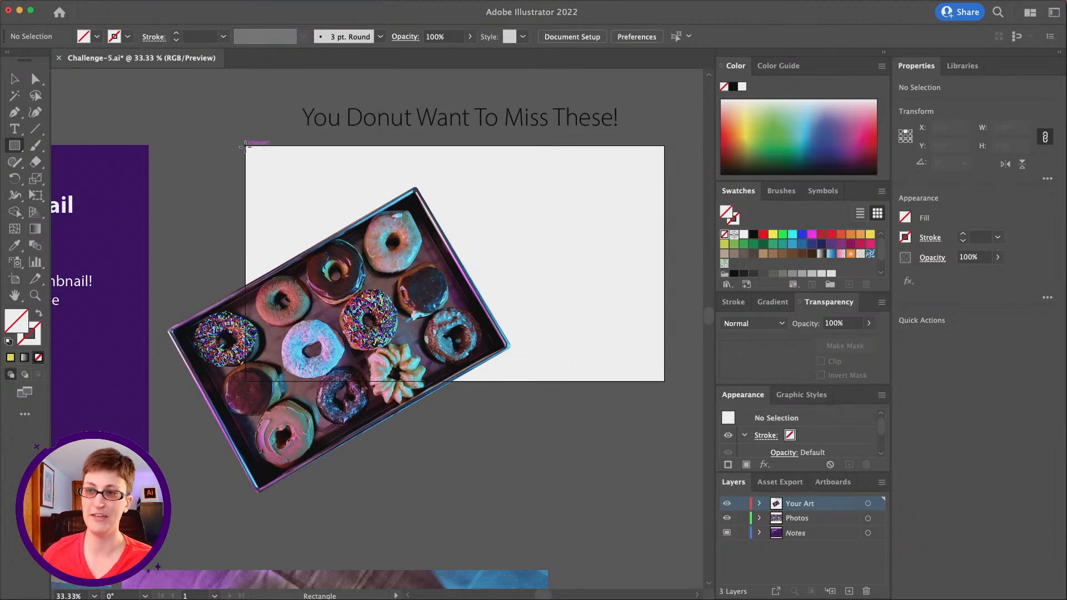
mouse_move(245, 147)
mouse_down()
mouse_move(369, 234)
mouse_move(645, 330)
mouse_move(659, 388)
mouse_move(664, 381)
mouse_up()
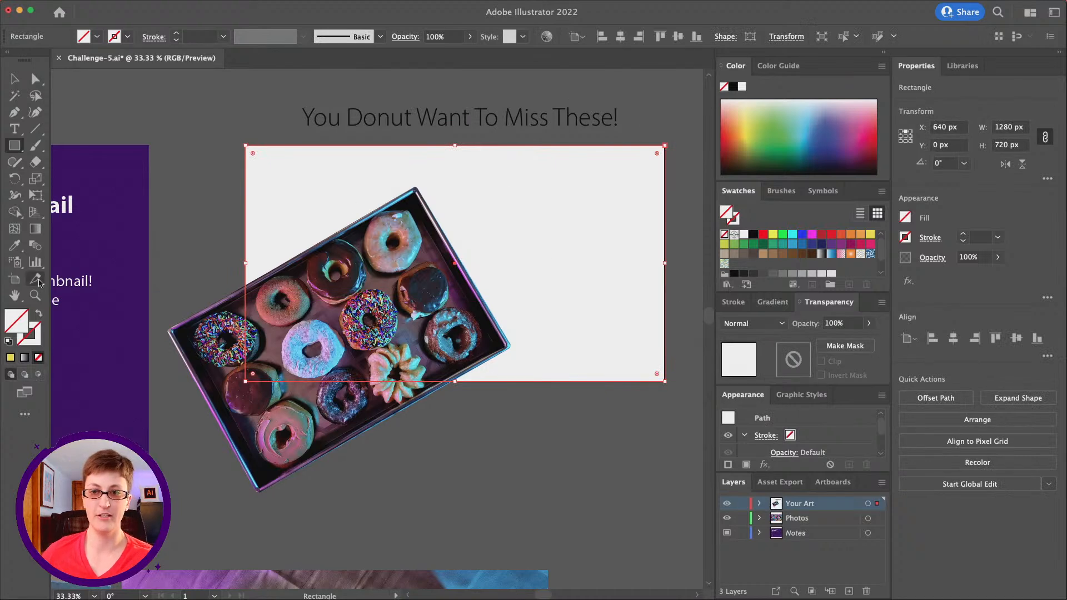
Fill the artboard-sized rectangle with a magenta sampled by Eyedropper from the lit right edge of the donut box
double_click(17, 323)
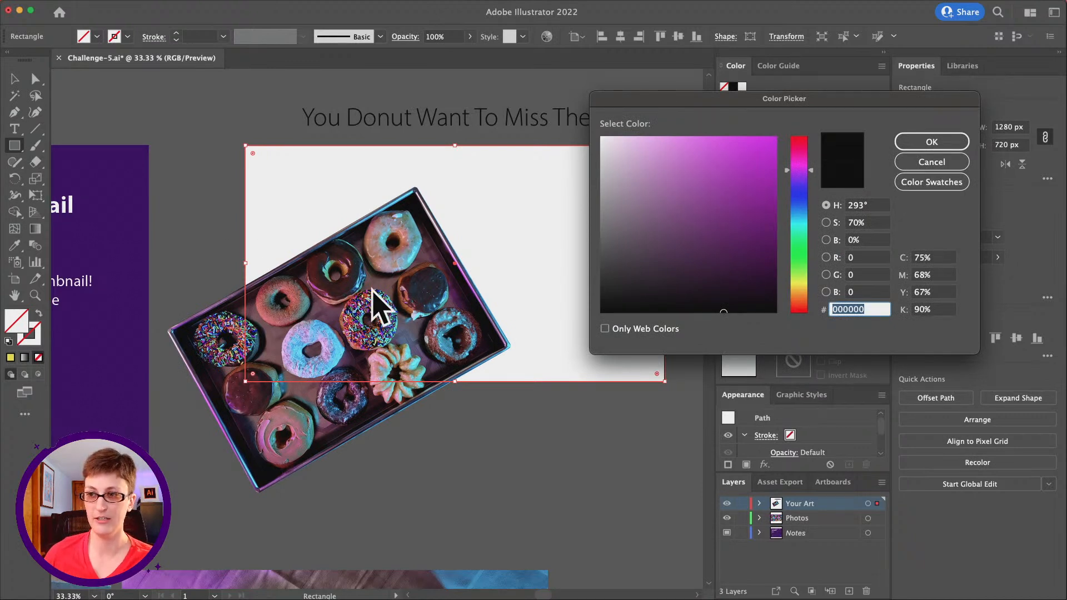
click(925, 162)
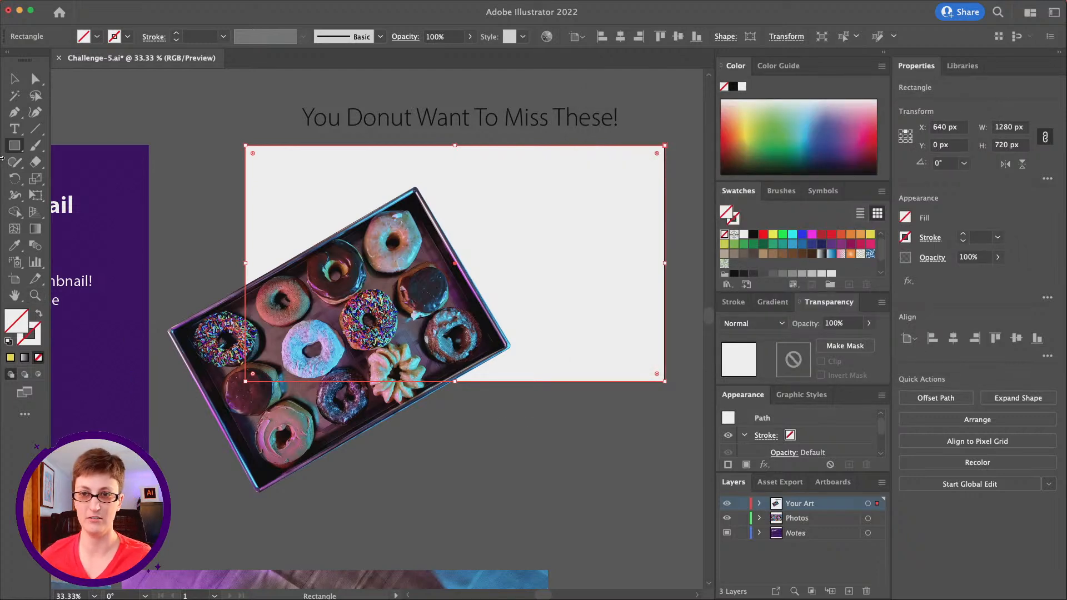
click(14, 246)
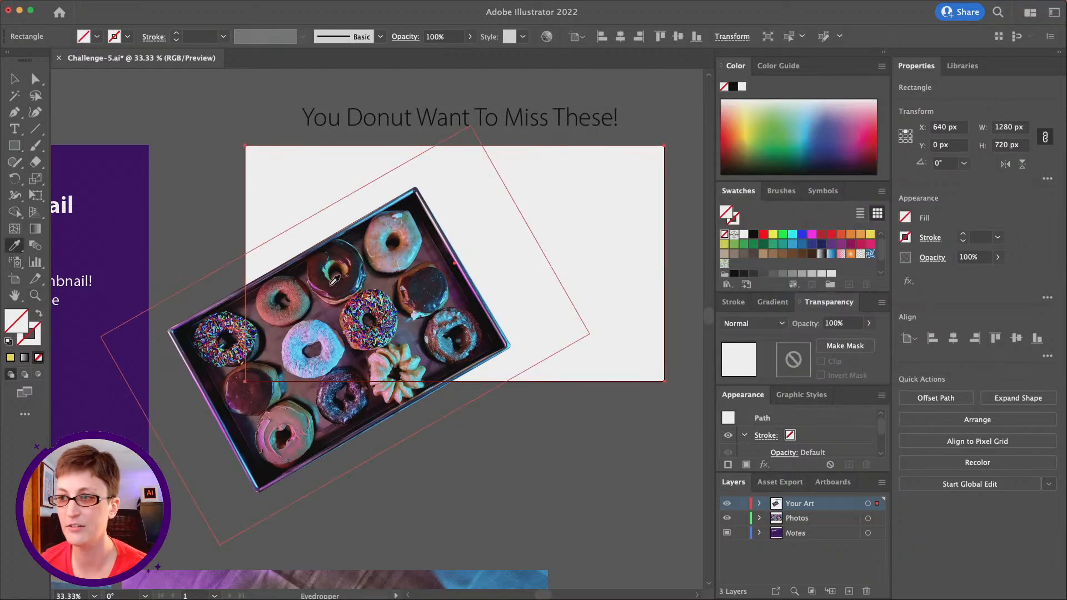
click(470, 271)
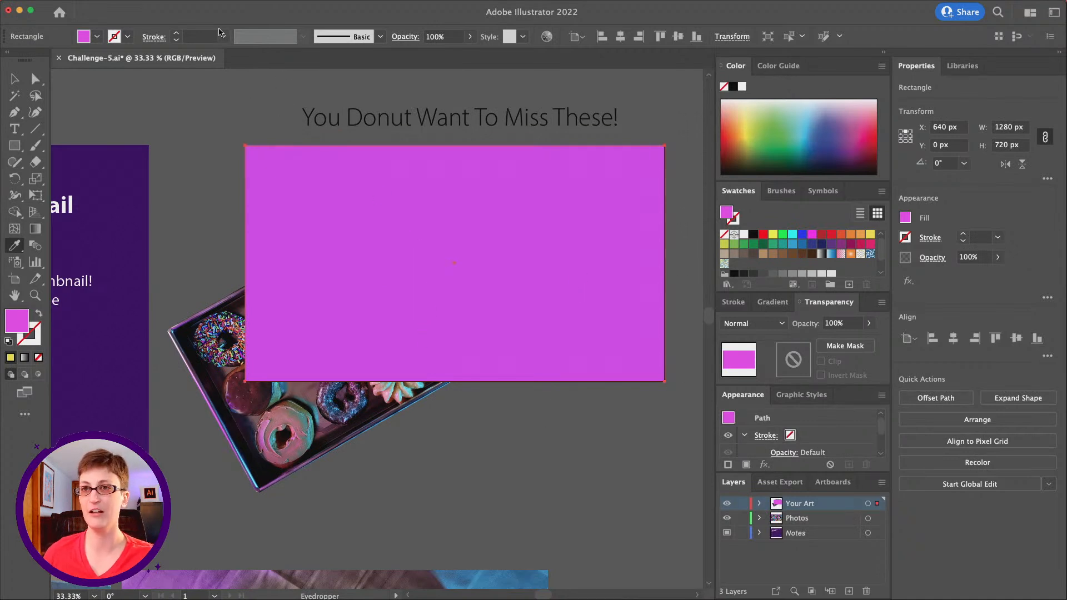
Send the magenta rectangle to the back, behind the donut box, and deselect it
click(135, 6)
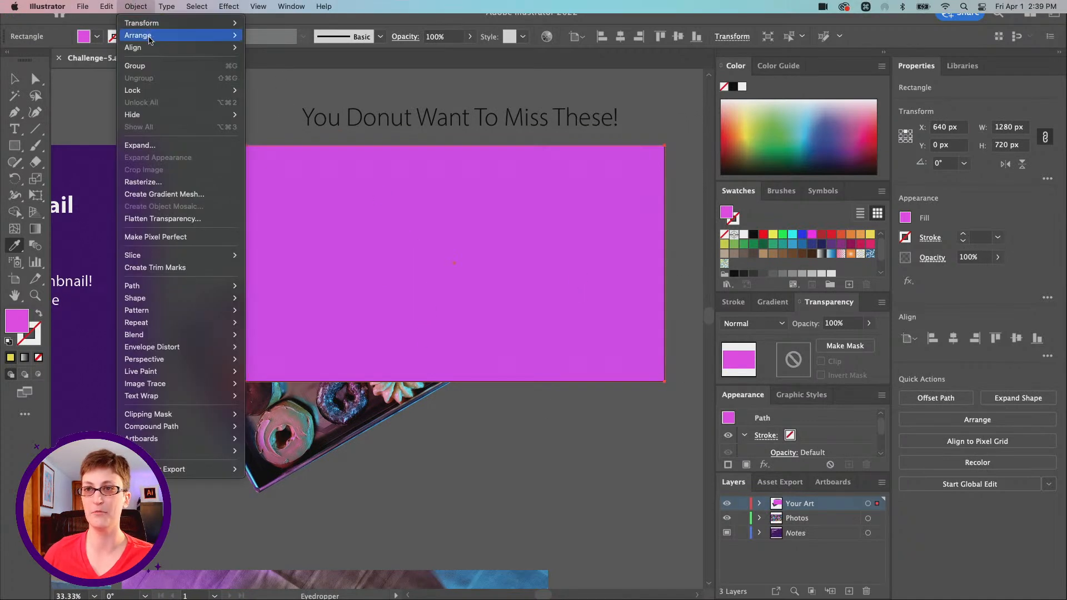
mouse_move(166, 35)
click(274, 72)
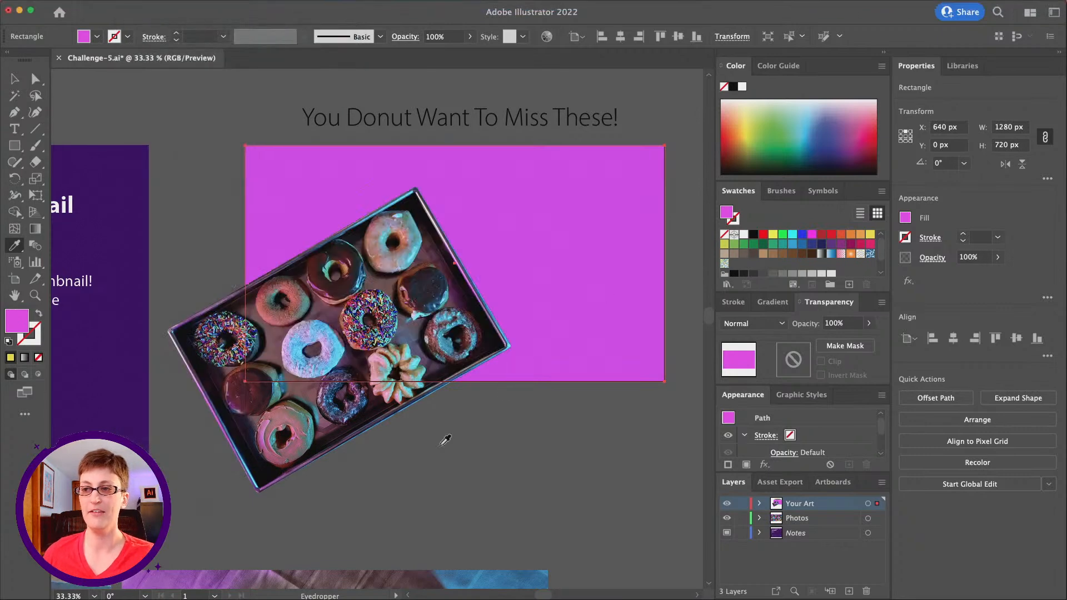
click(14, 79)
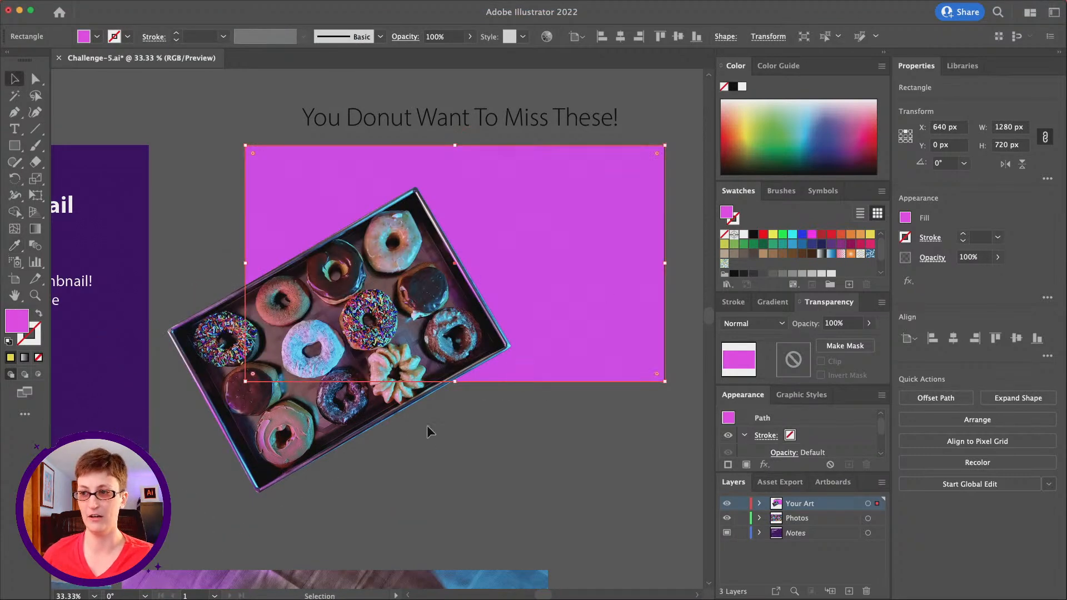
click(445, 395)
Examine the donut box's clipped edges up close against the magenta background, along with the overall composition
scroll(443, 392, right, 2)
click(35, 296)
drag(409, 329, 423, 342)
click(424, 342)
click(364, 327)
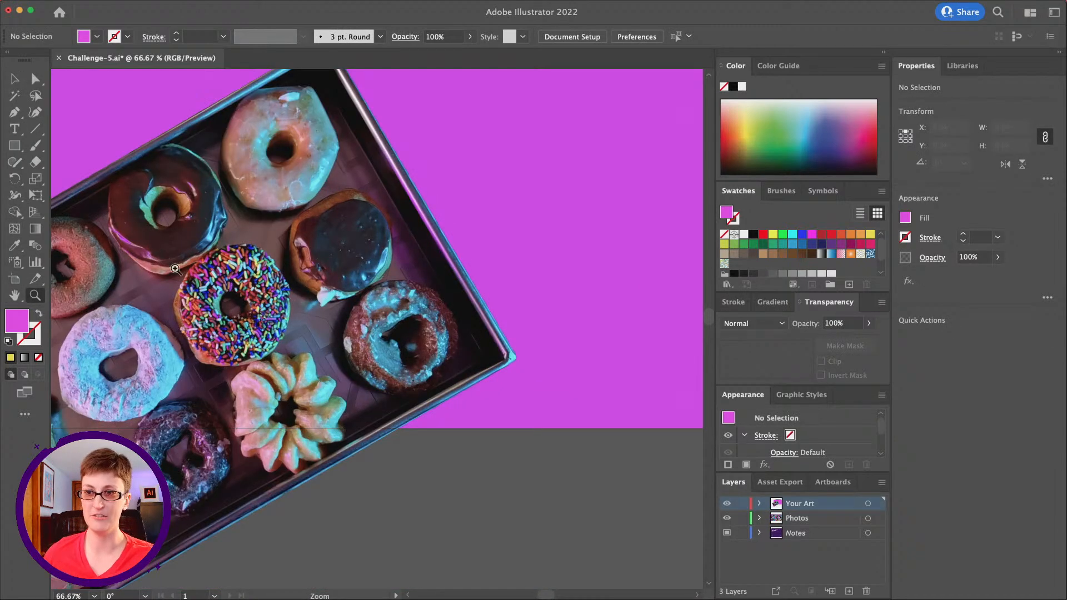
scroll(195, 250, up, 3)
scroll(196, 250, left, 2)
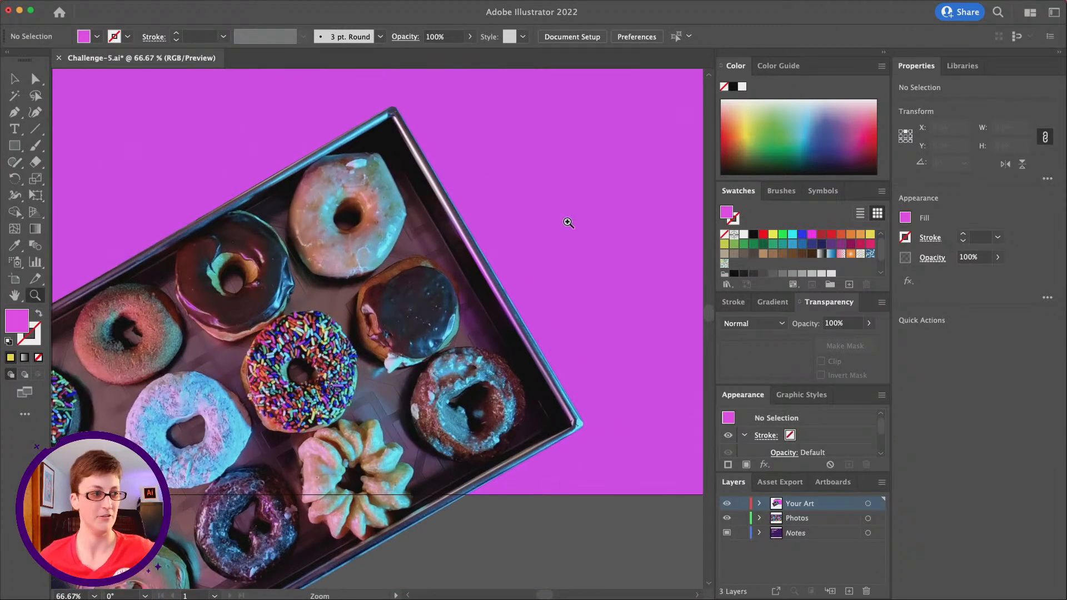
key(alt)
alt+click(517, 262)
alt+click(367, 305)
scroll(361, 308, down, 4)
scroll(361, 309, left, 3)
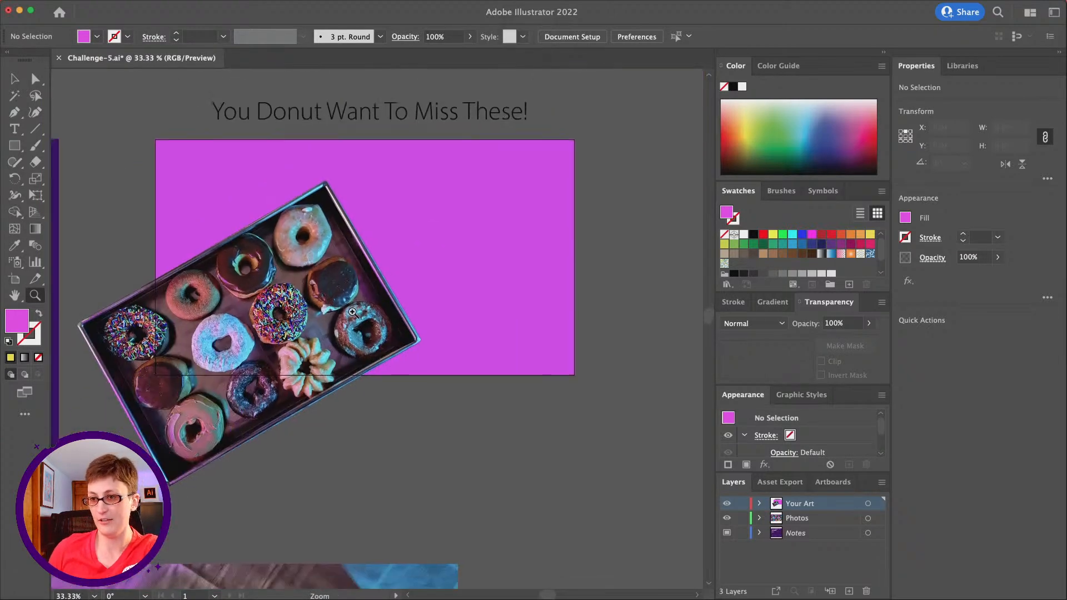
scroll(353, 313, down, 2)
scroll(354, 258, up, 1)
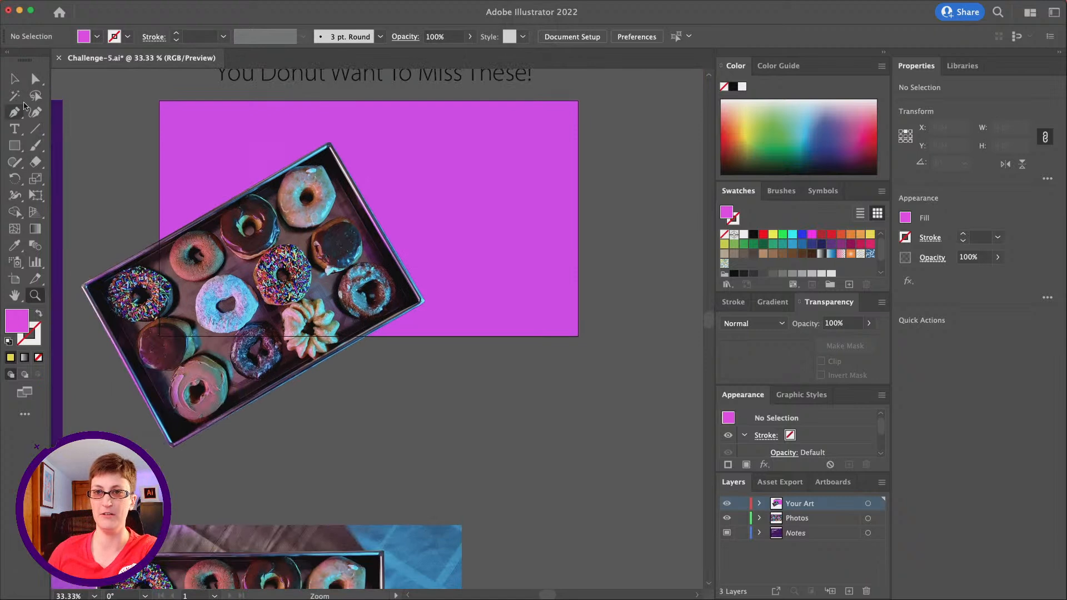
click(15, 79)
scroll(461, 405, up, 1)
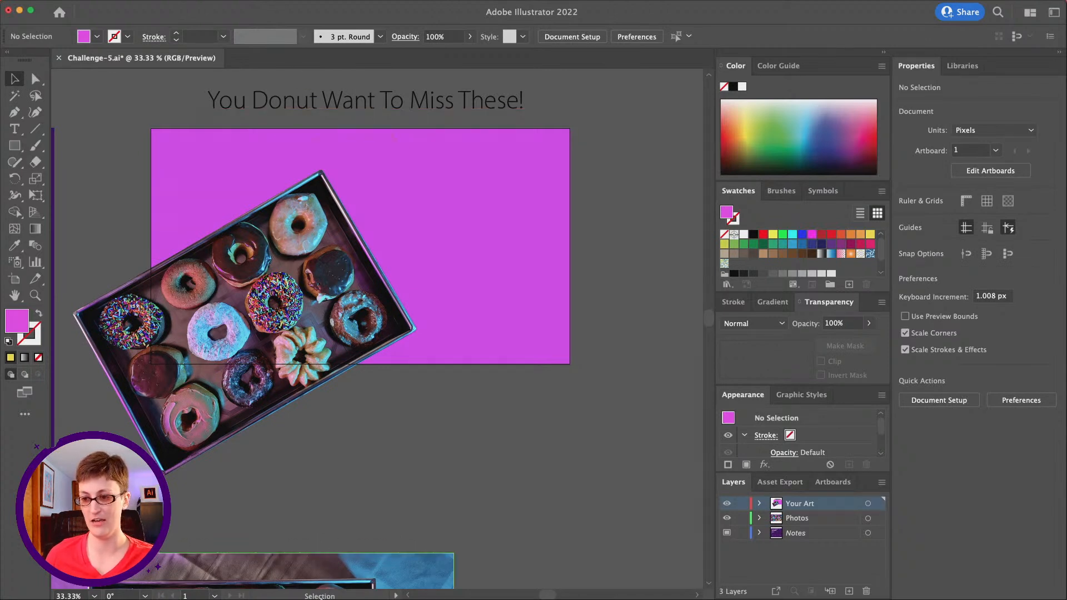
Switch to the browser's Adobe Fonts site, list all fonts and expand the full set of tags
click(430, 586)
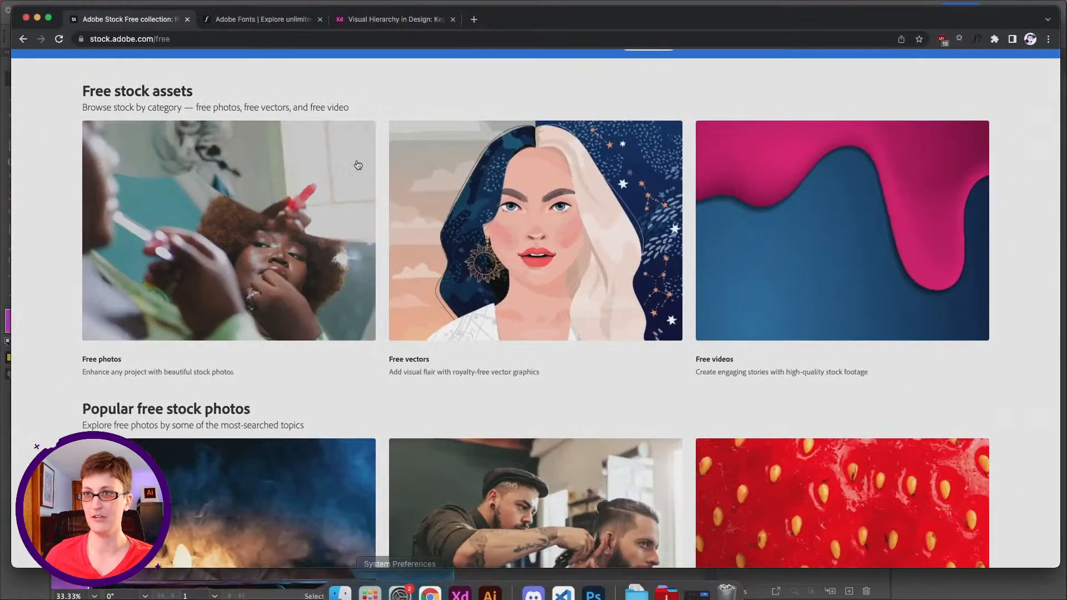
click(271, 20)
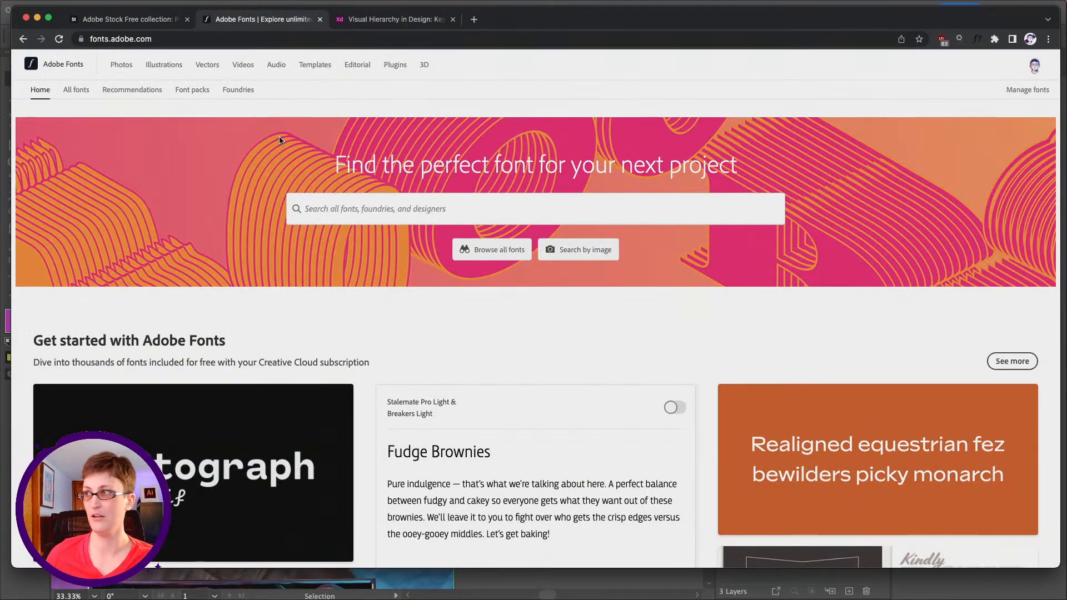
click(77, 91)
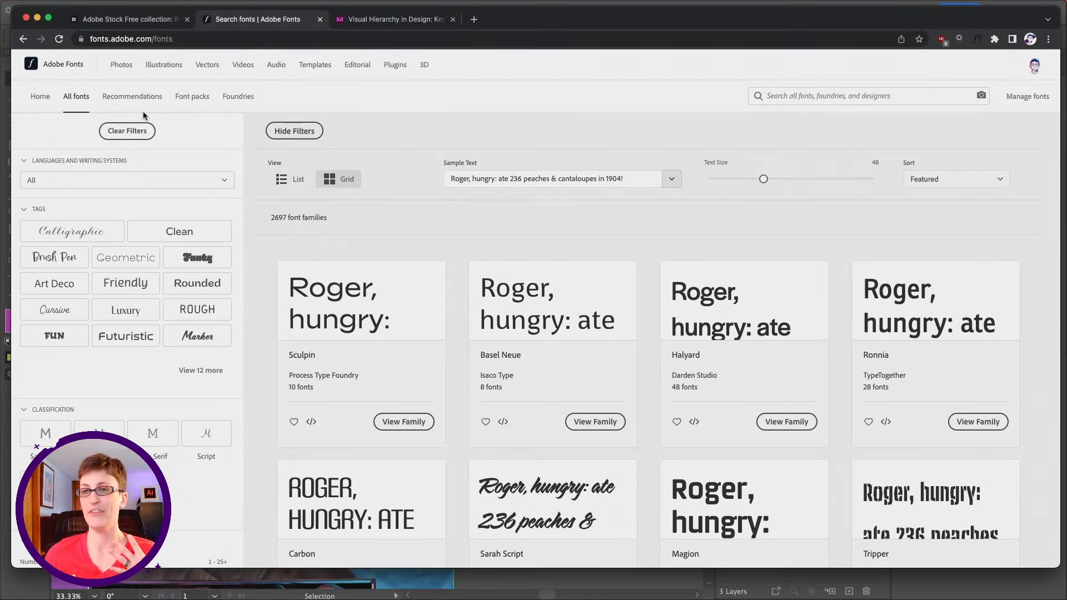
click(209, 380)
scroll(166, 311, down, 1)
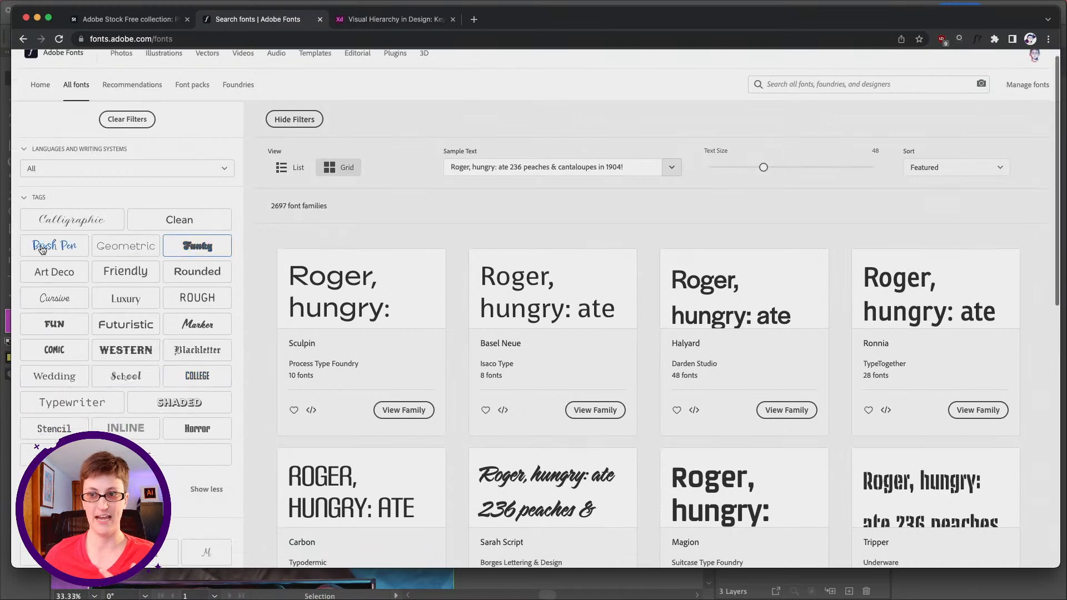
Filter the fonts by the Friendly tag and the heaviest weight, and sort them by Newest
click(133, 272)
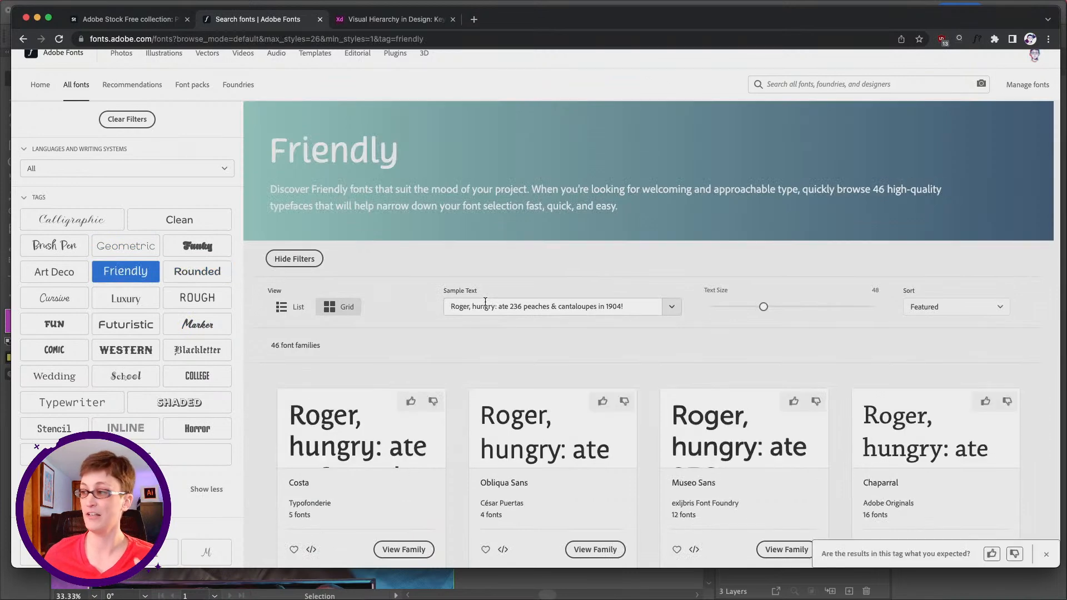
scroll(343, 279, down, 10)
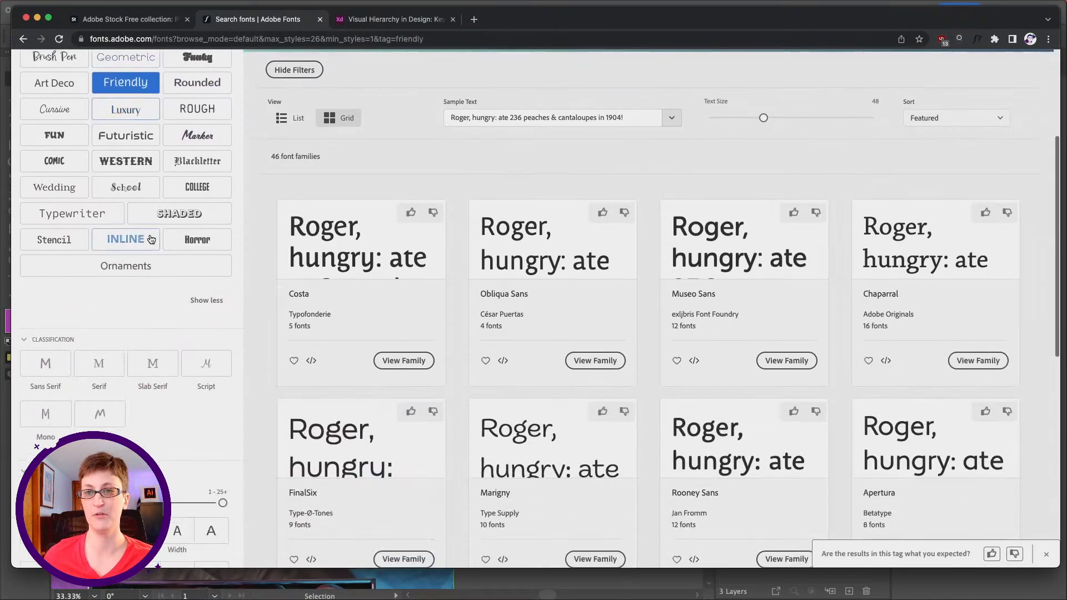
scroll(186, 312, down, 3)
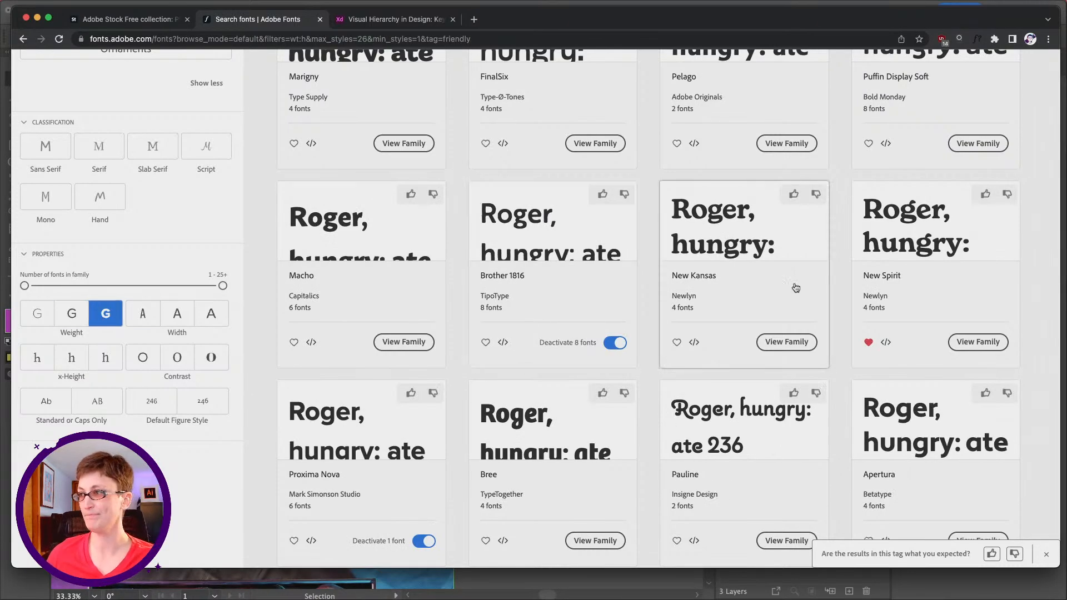
scroll(778, 288, up, 6)
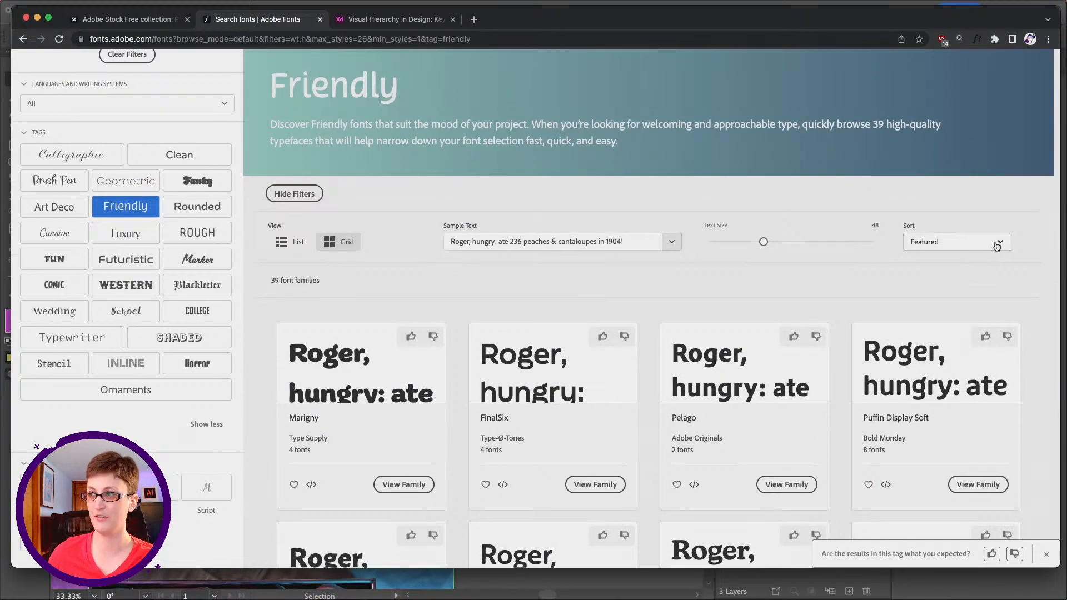
click(995, 246)
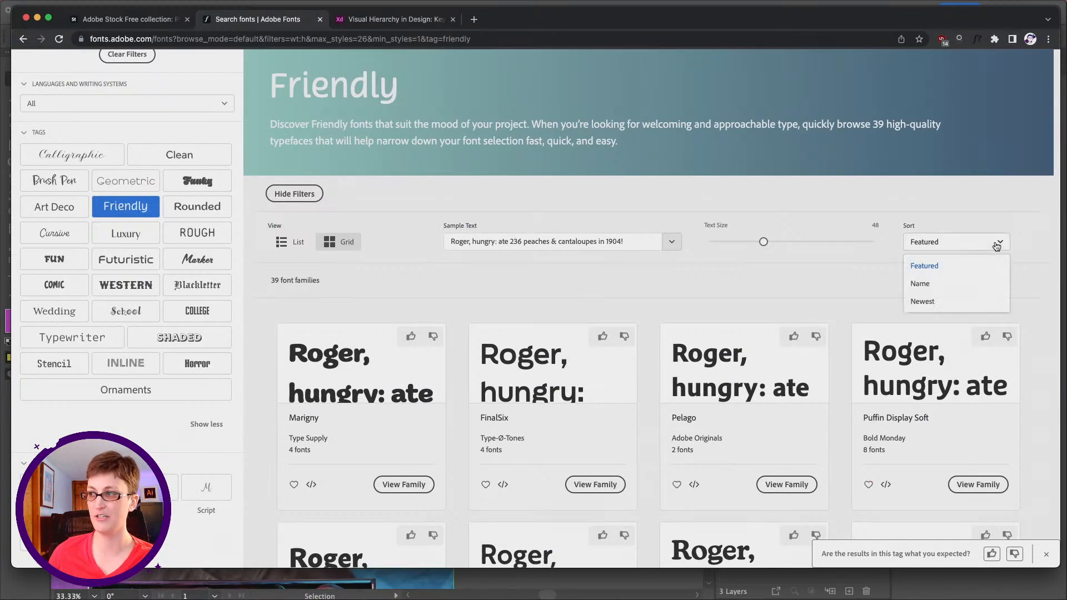
click(971, 304)
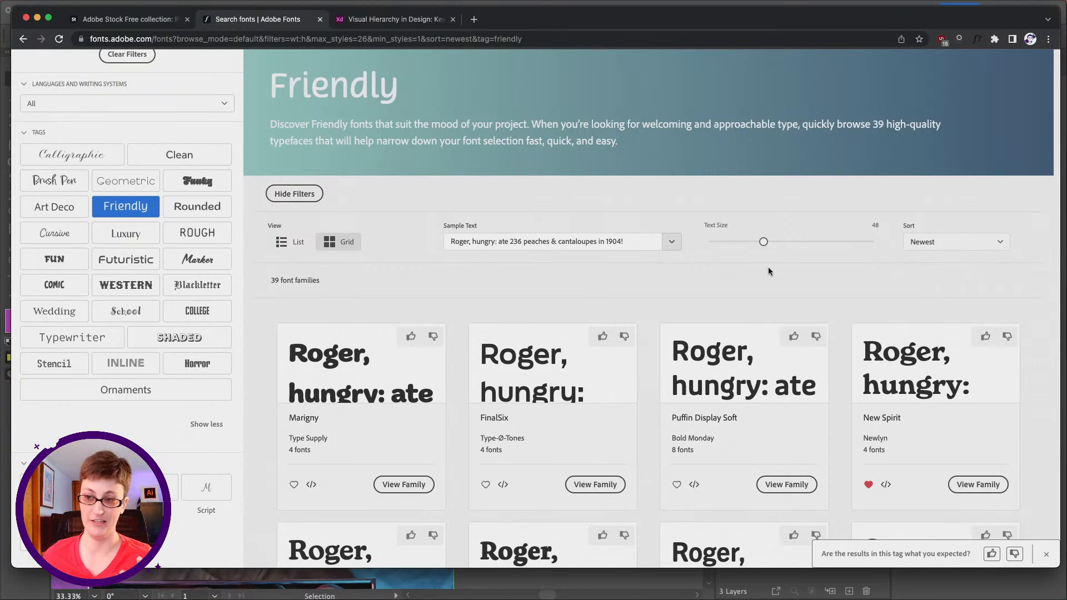
Open the Puffin Display Soft family from the results and activate all of its fonts
scroll(769, 270, down, 5)
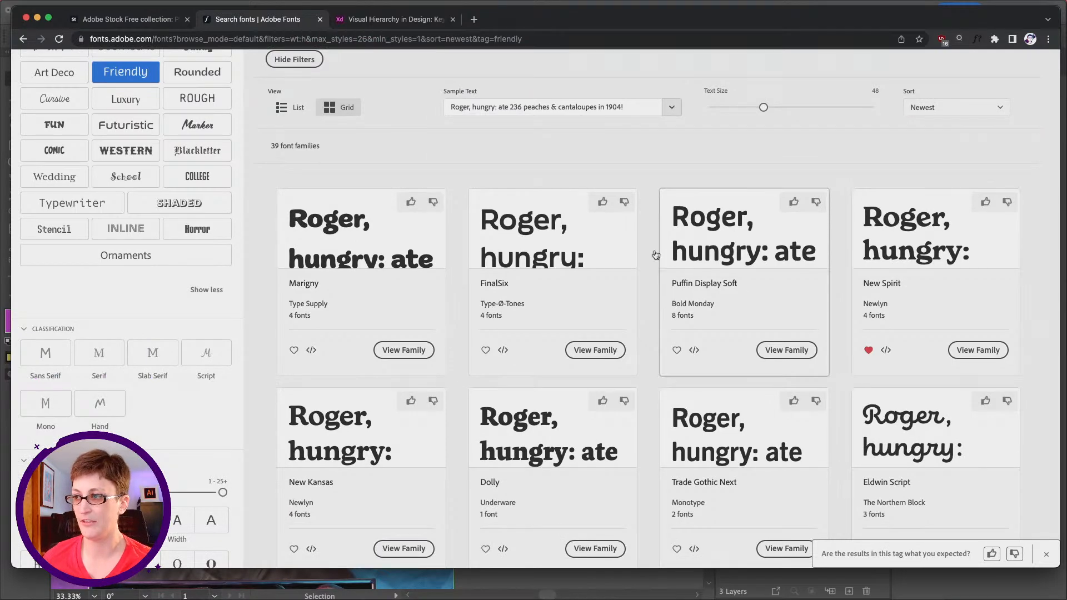
click(709, 260)
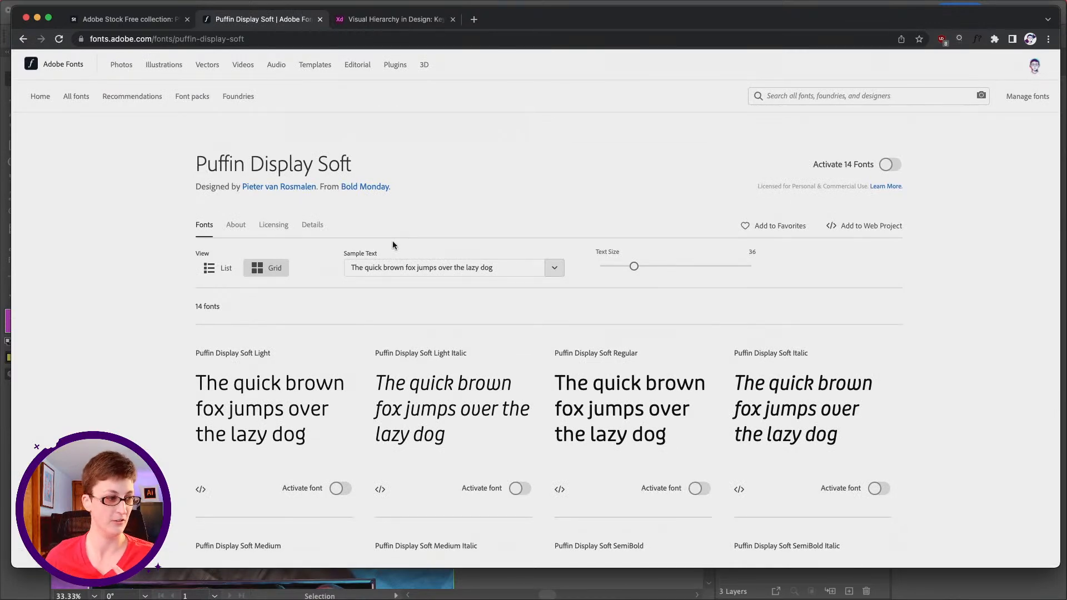
click(888, 166)
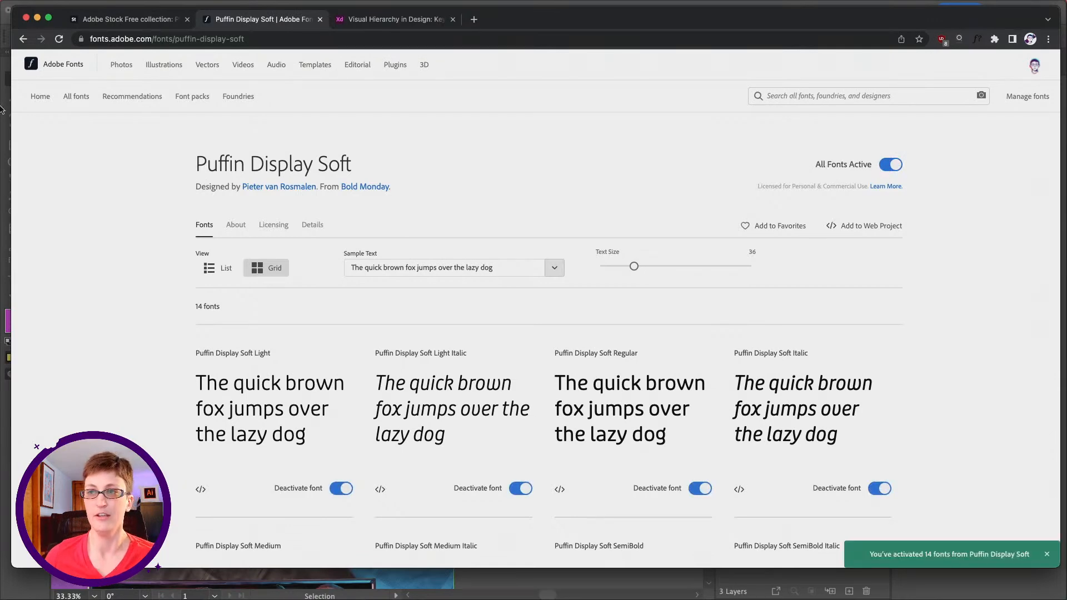
Switch back to Adobe Illustrator and the thumbnail artboard with the headline above it
click(977, 587)
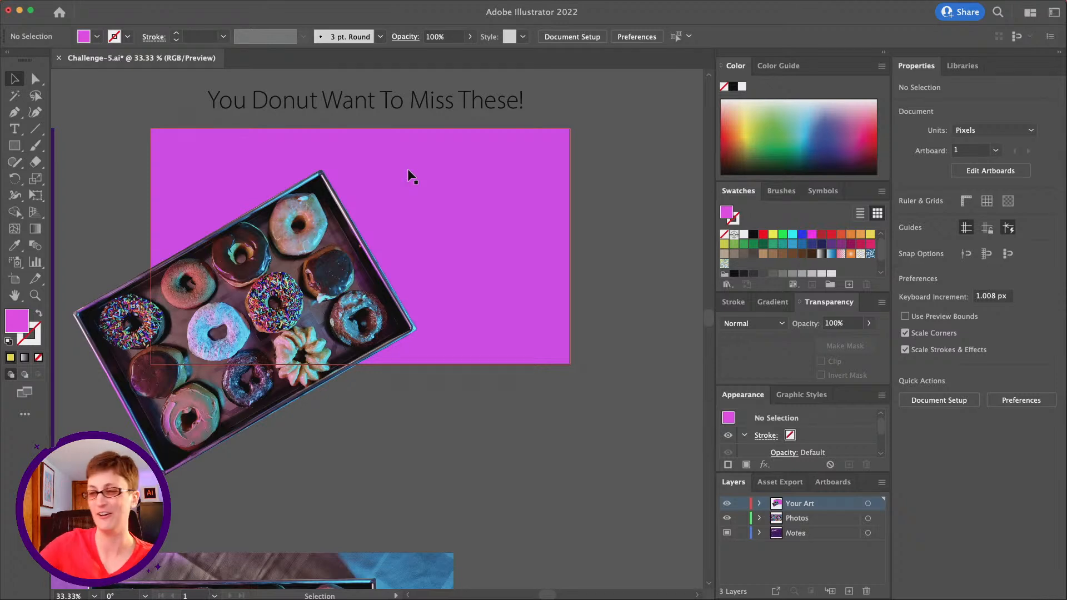
scroll(408, 181, up, 2)
scroll(380, 111, up, 2)
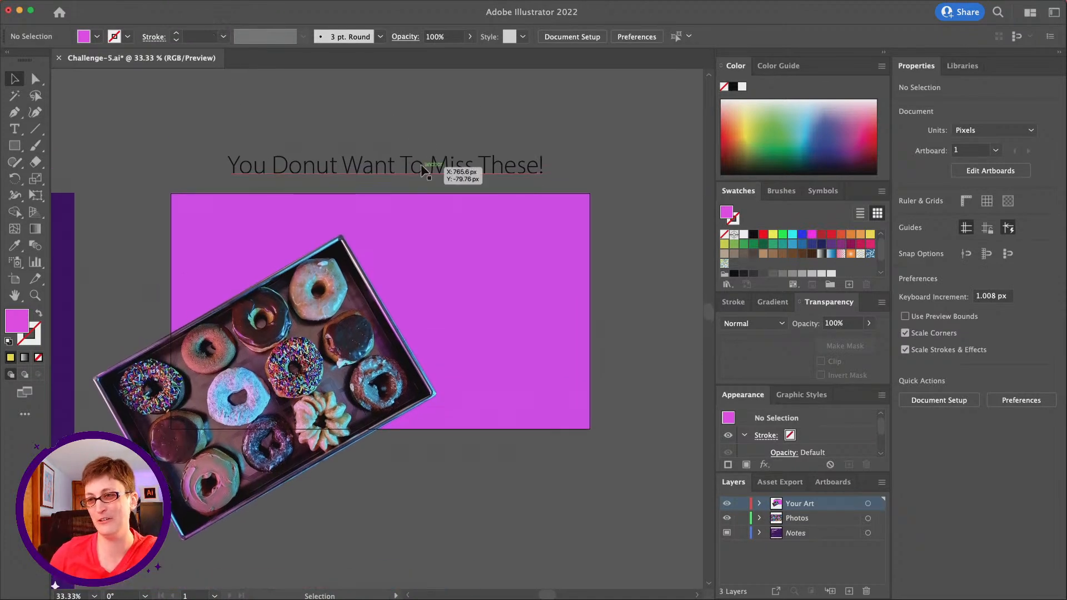
Set the headline's font to Puffin Display Soft Black and centre it above the artboard
drag(423, 167, 420, 149)
click(502, 37)
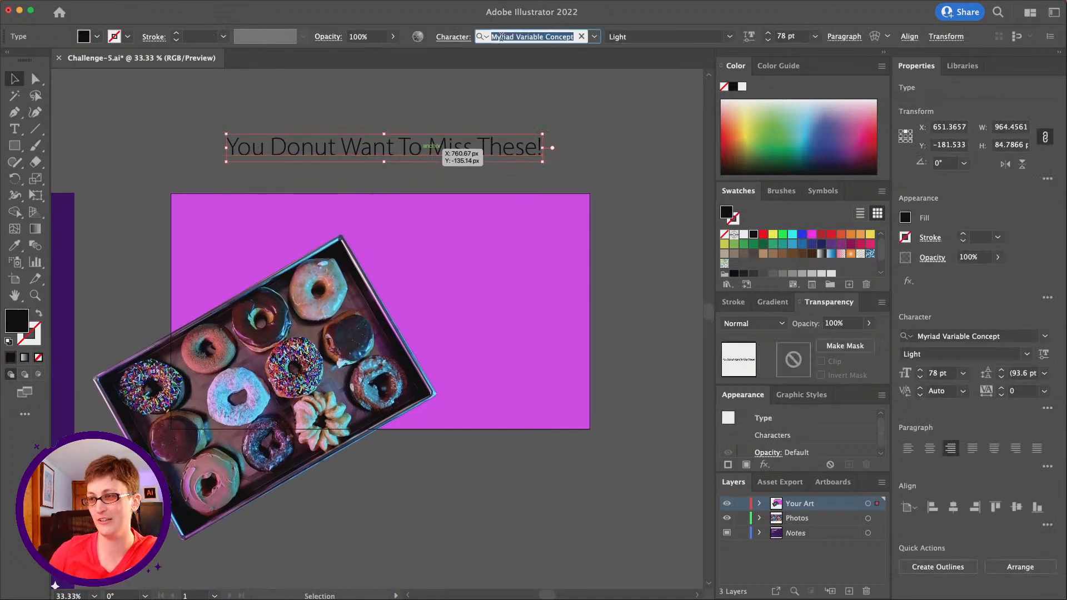
text(puf)
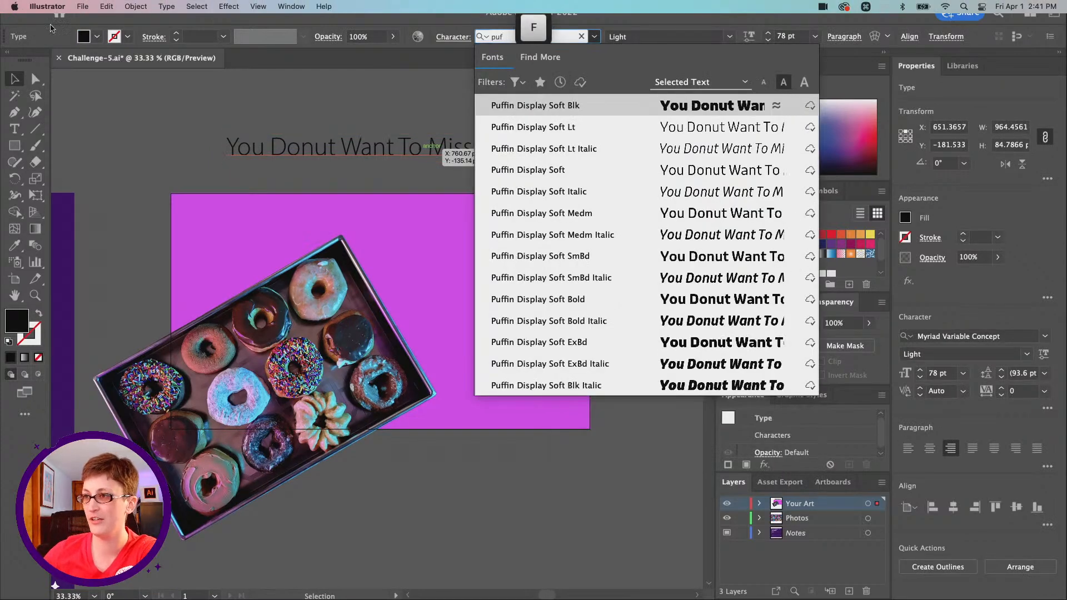
click(615, 109)
click(365, 109)
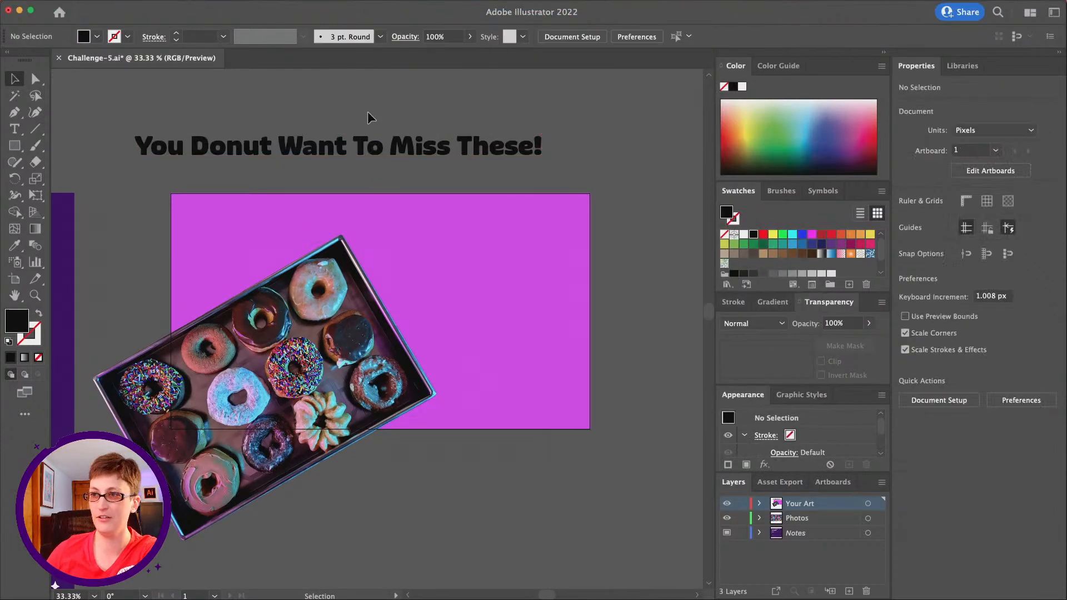
scroll(368, 113, left, 2)
drag(370, 145, 414, 129)
Create a separate text object reading "You" and place it on the magenta background to the right of the donut box
key(t)
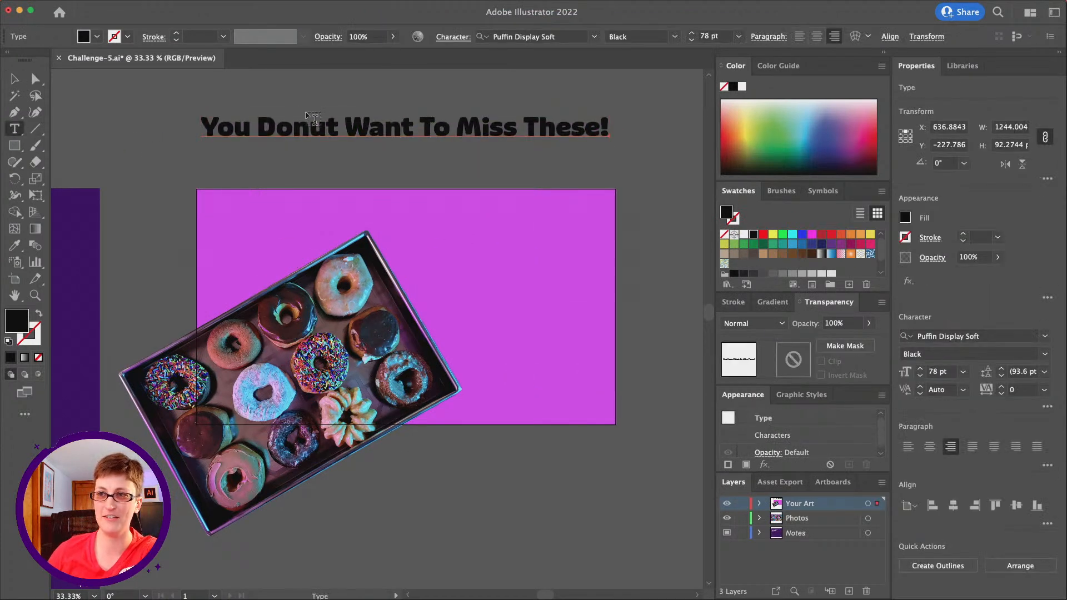
click(448, 169)
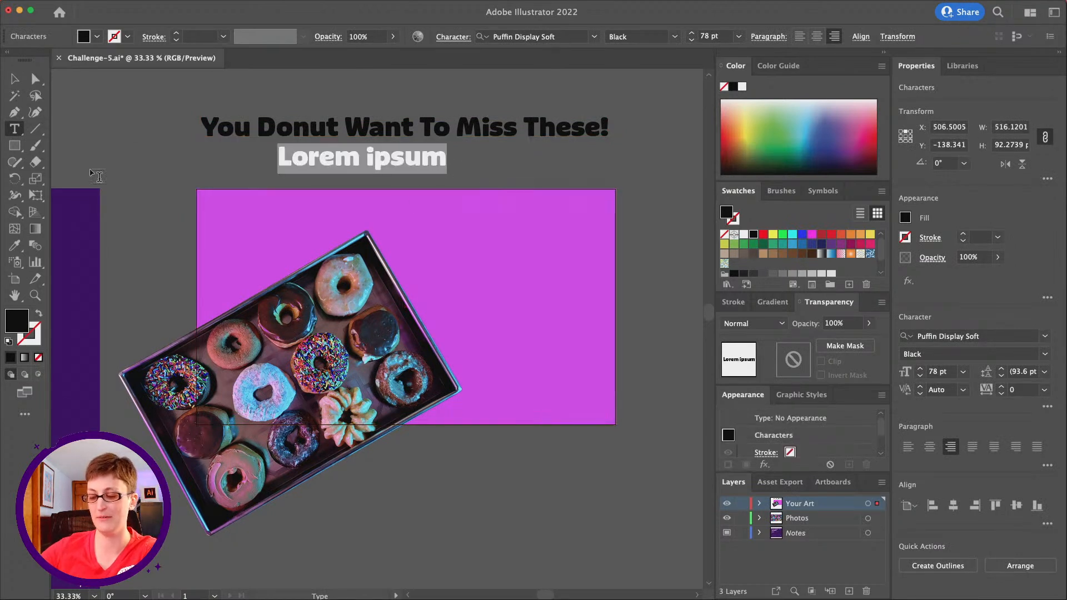
text(You)
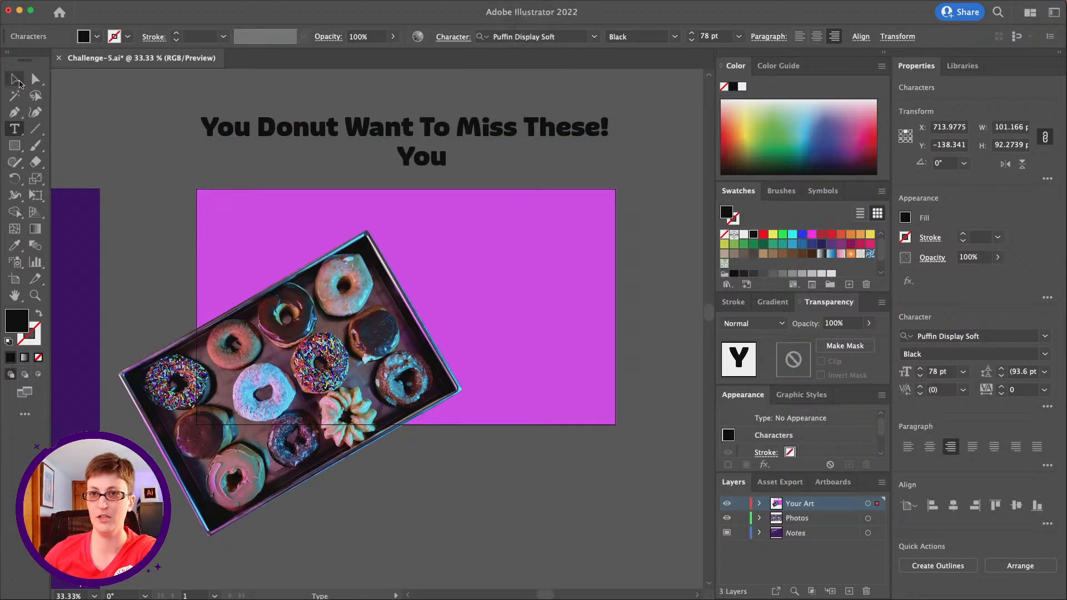
click(15, 79)
drag(436, 157, 491, 276)
Duplicate "You" directly below, change the copy to "Donut" and line up the left edges of the two words
key(super)
key(shift)
double_click(488, 273)
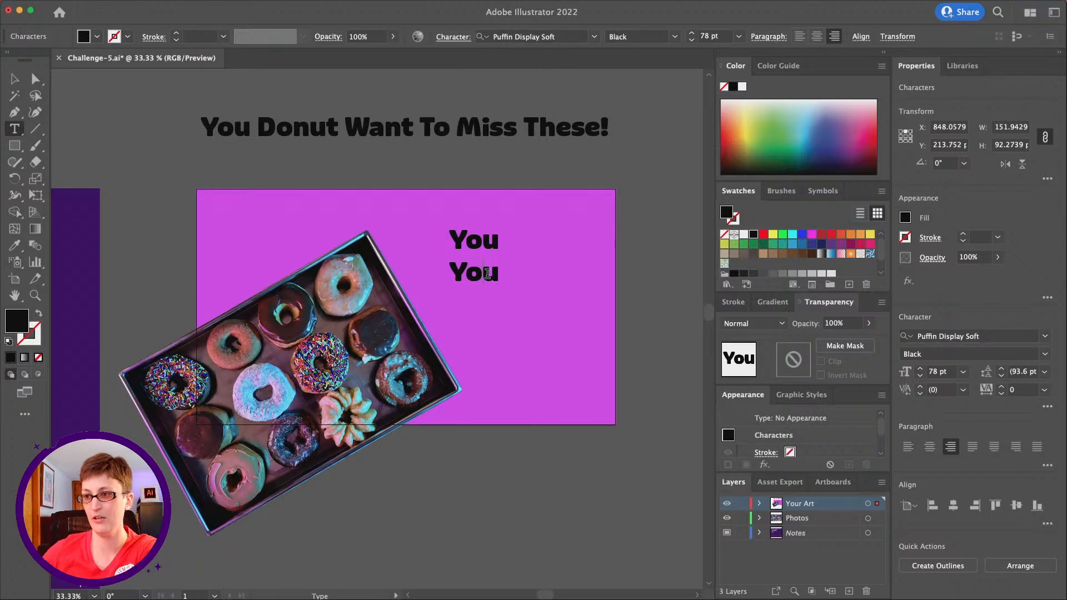
double_click(487, 273)
text(Donut)
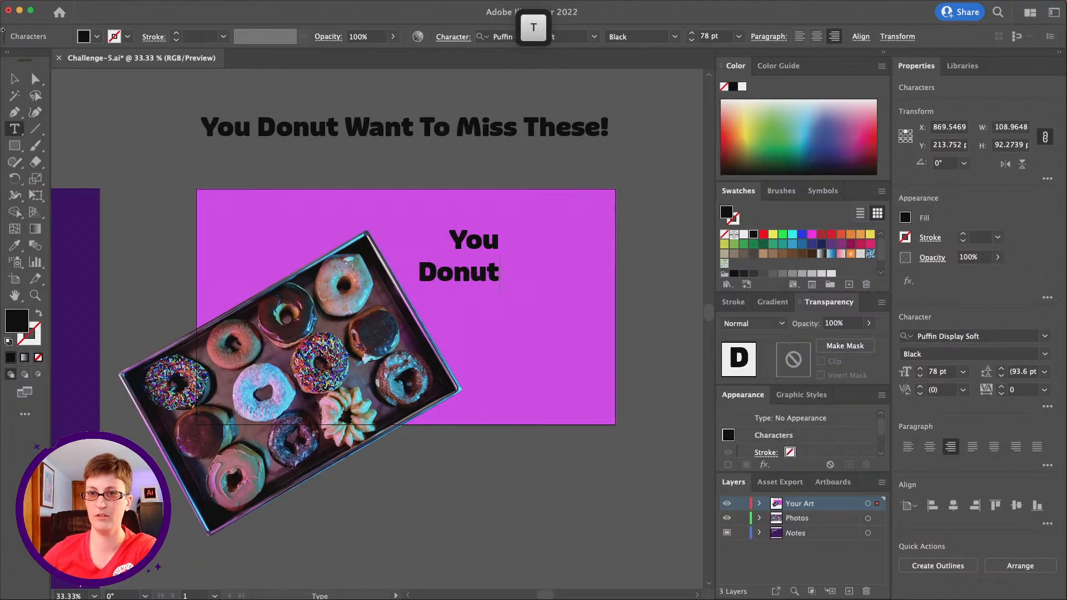
key(Escape)
drag(464, 280, 483, 245)
key(shift)
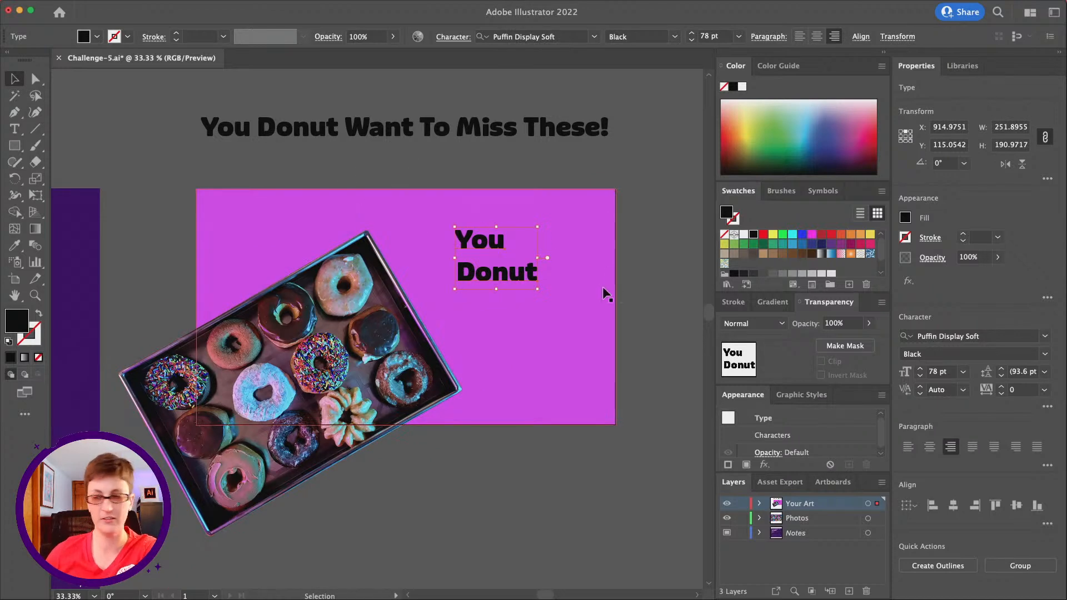
click(633, 261)
Duplicate "Donut" straight below and change the copy to "Want"
click(512, 279)
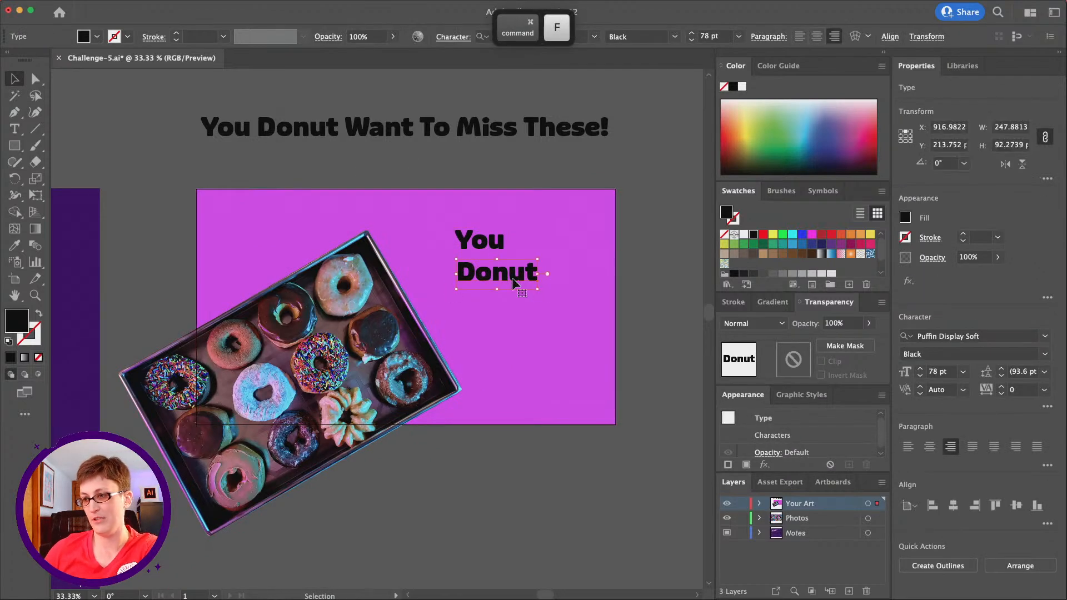
drag(512, 277, 515, 305)
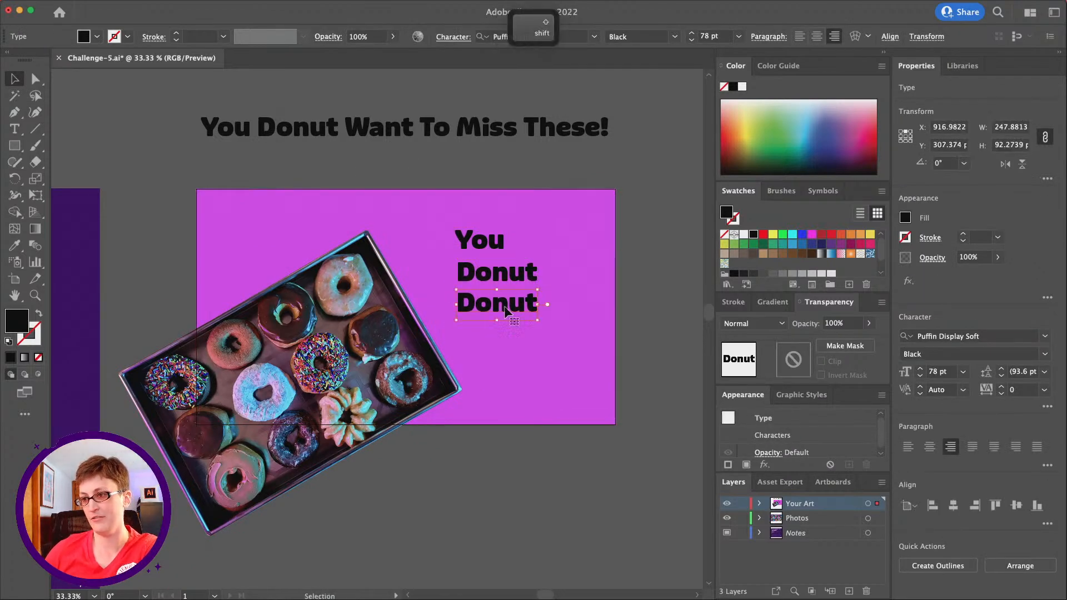
double_click(501, 303)
text(Want)
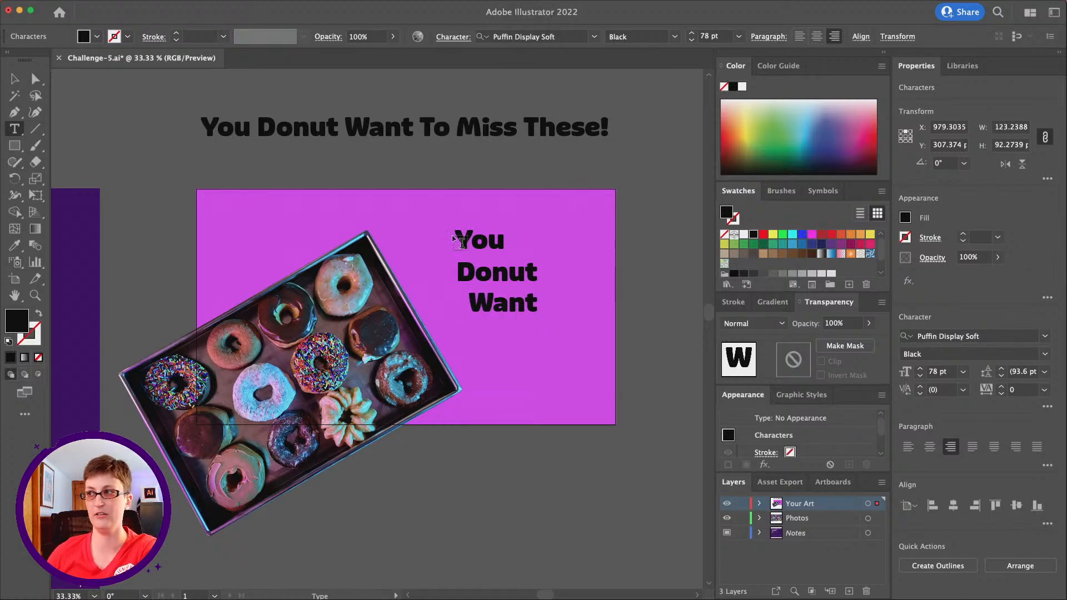
key(Escape)
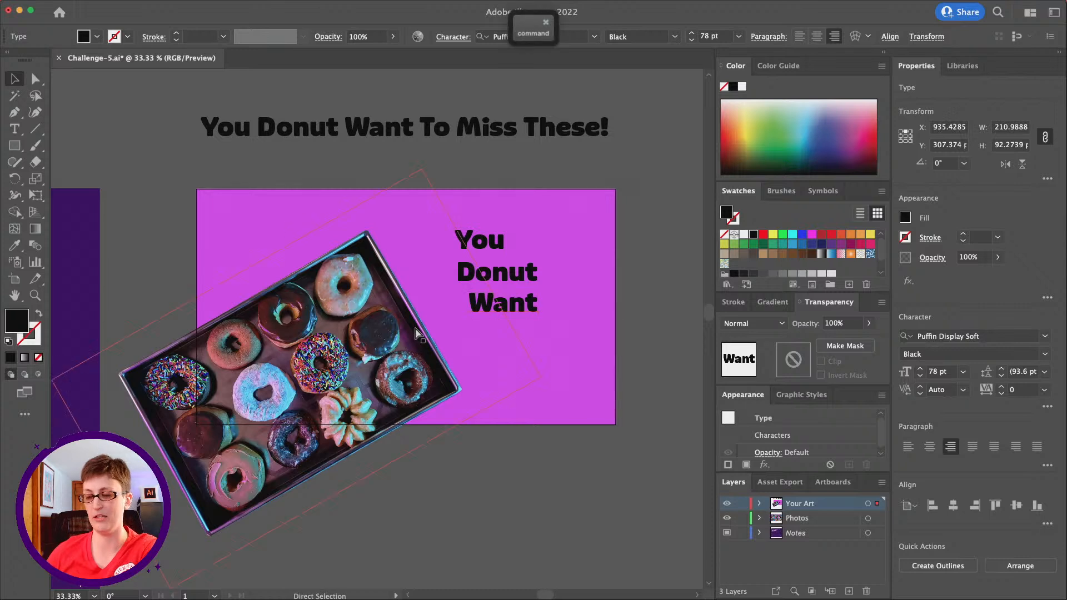
Duplicate "Want" straight below and change the copy to "To Miss"
drag(520, 305, 514, 346)
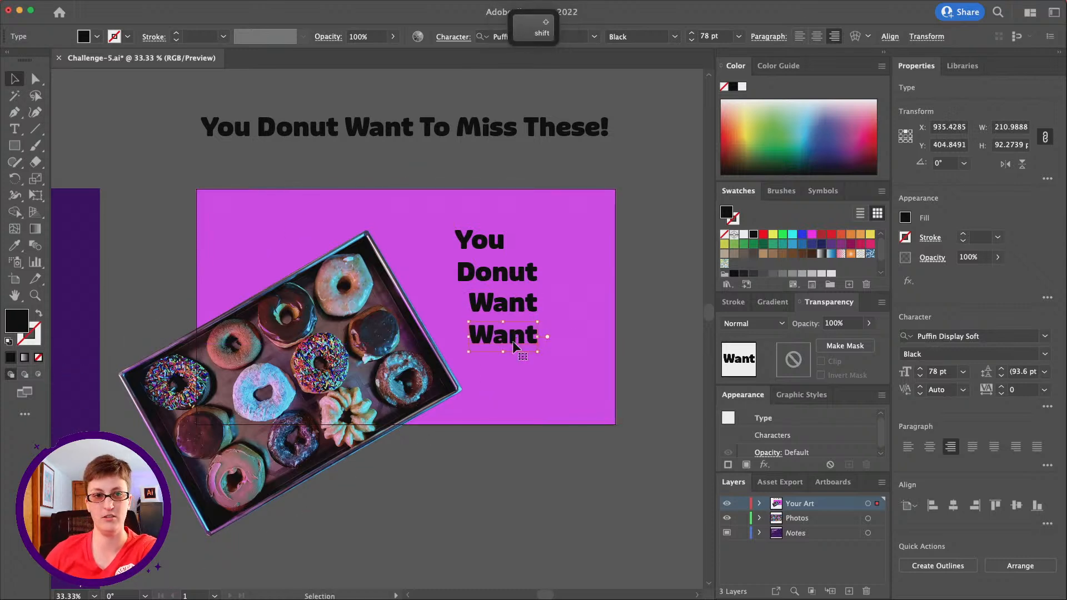
double_click(514, 343)
double_click(513, 341)
text(To Miss)
key(Escape)
Duplicate "To Miss" straight below and change the copy to "These"
key(cmd+c)
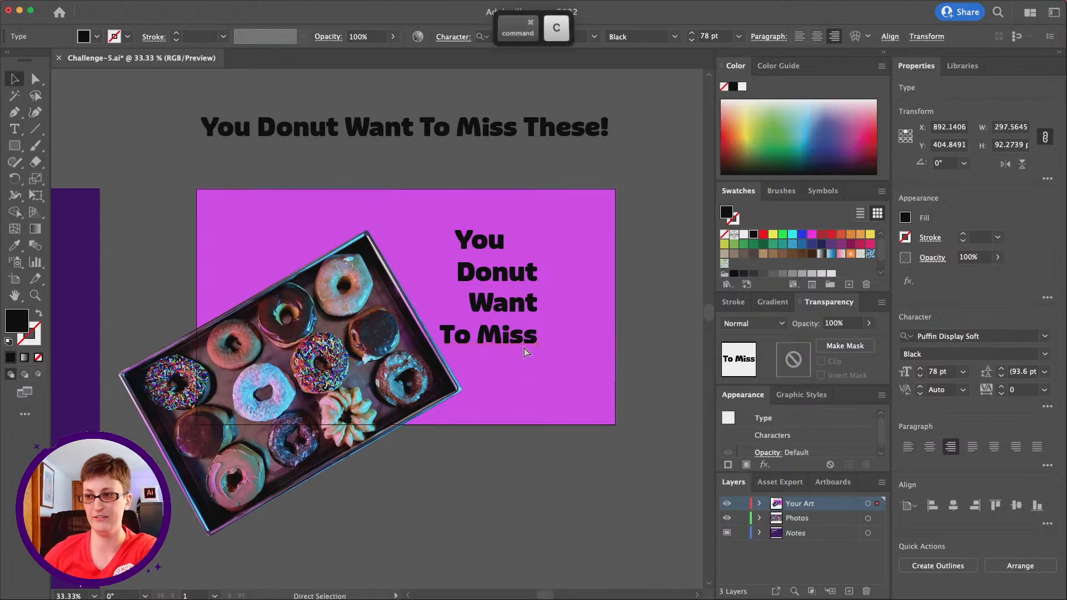
key(super+f)
drag(521, 342, 520, 368)
double_click(518, 364)
triple_click(518, 364)
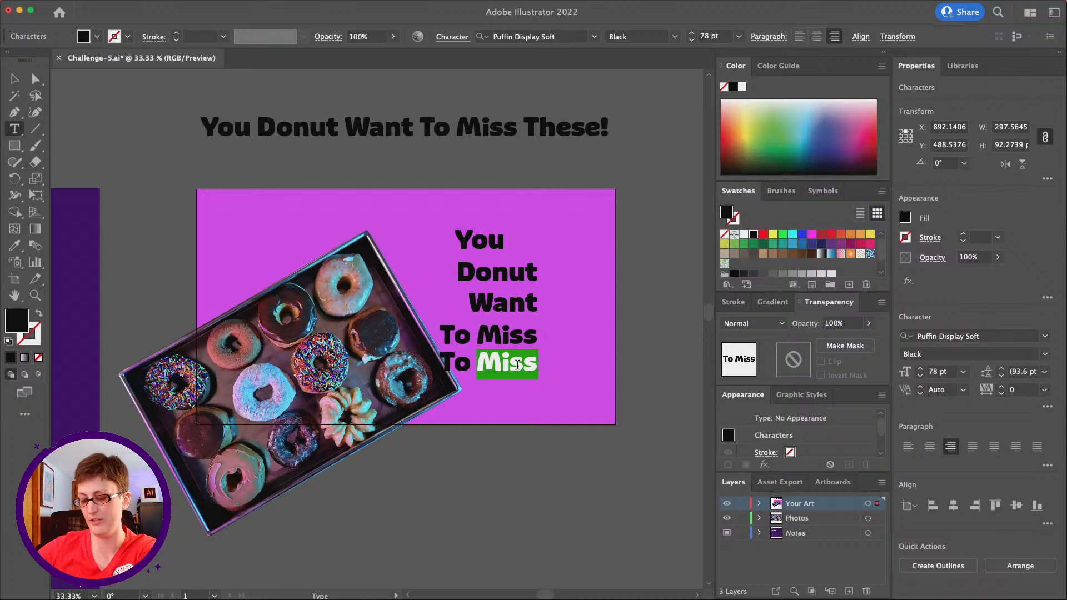
text(These)
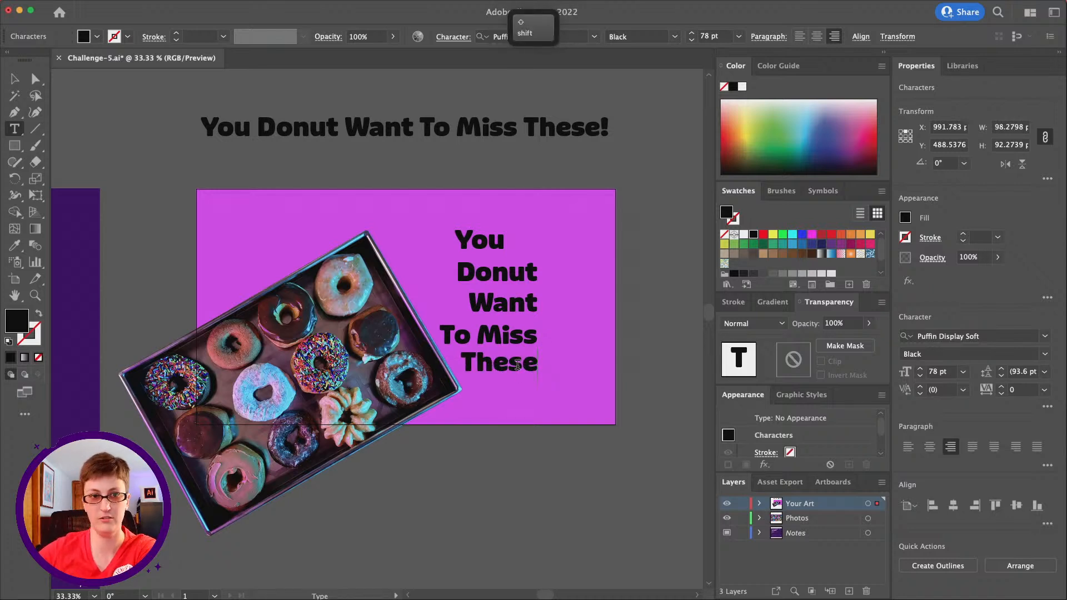
key(Escape)
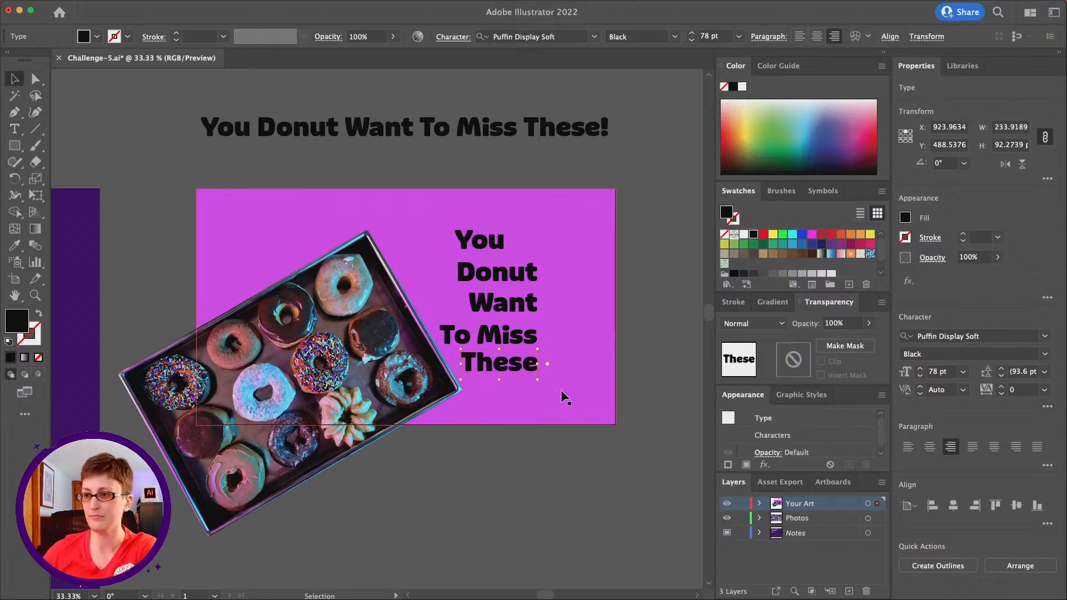
Select all five stacked text lines and shift them together toward the artboard's right edge
shift+click(511, 342)
shift+click(514, 308)
shift+click(502, 283)
drag(484, 243, 514, 244)
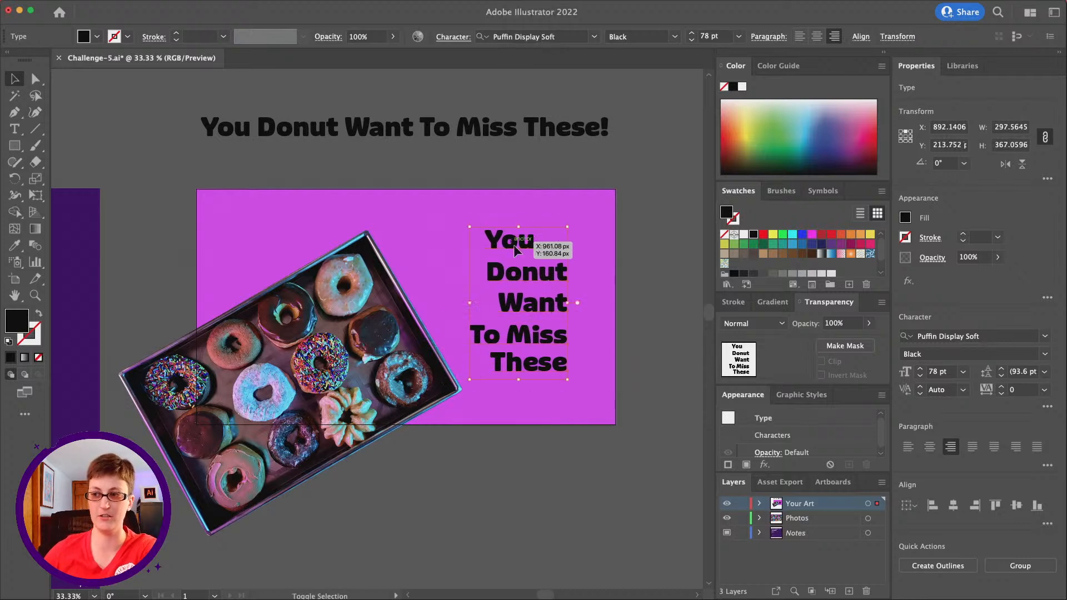
click(527, 470)
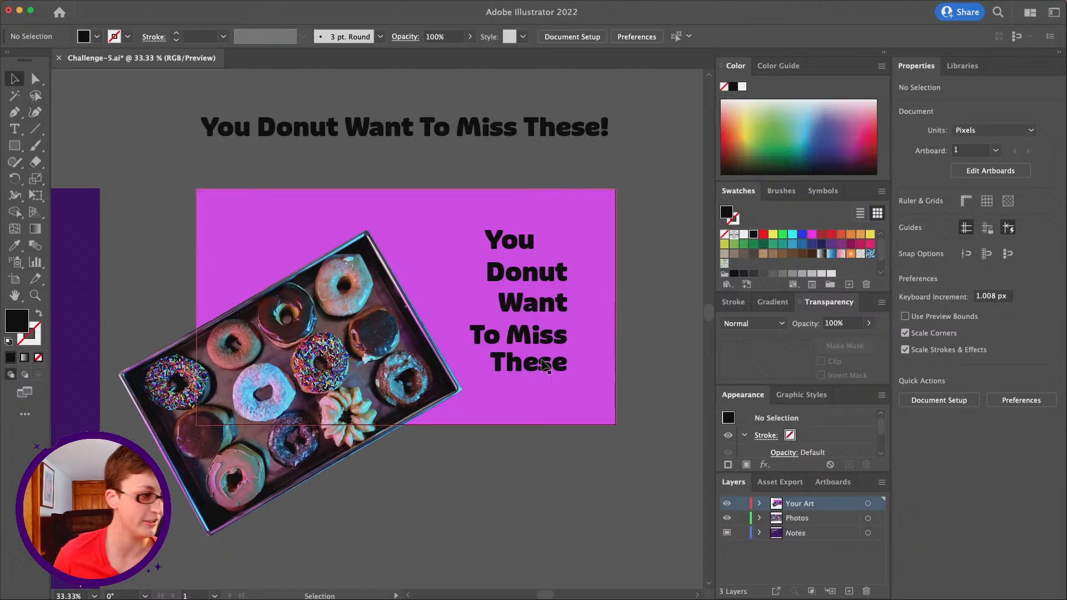
Enlarge "Donut" to about 472 px wide and move "Want", "To Miss" and "These" down to clear it
click(517, 268)
drag(568, 289, 642, 359)
click(559, 361)
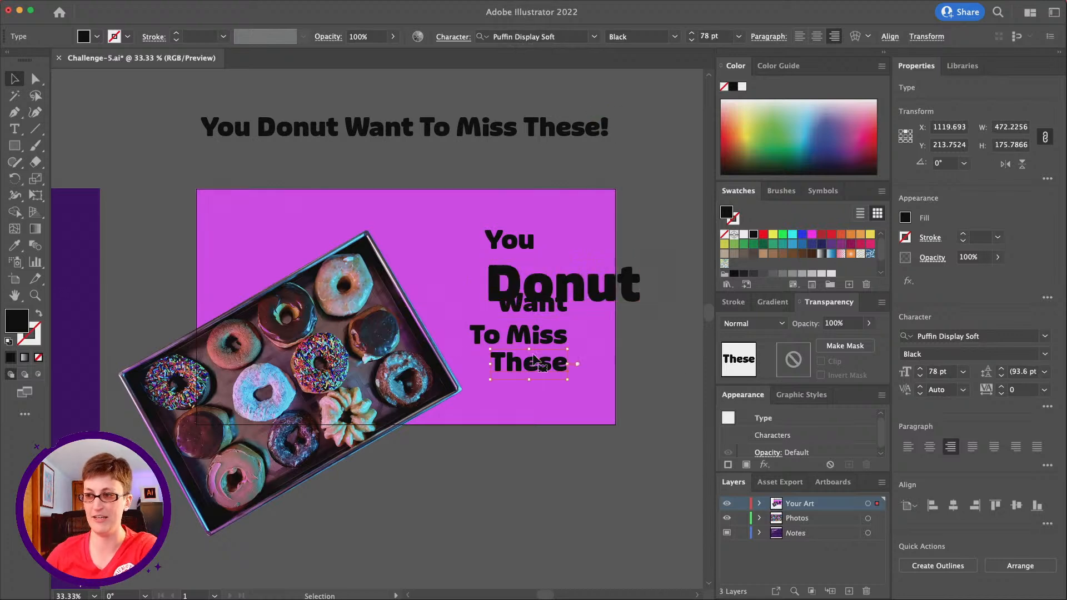
shift+click(525, 310)
drag(525, 311, 536, 329)
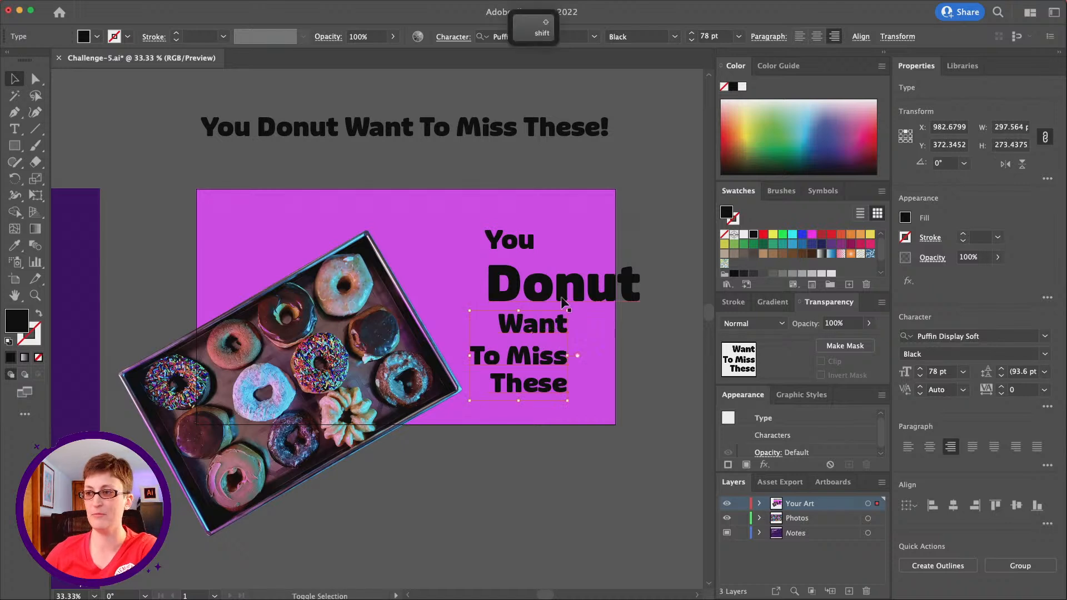
Align the right edges of "Want", "To Miss" and "These" with the right edge of "Donut"
shift+click(565, 305)
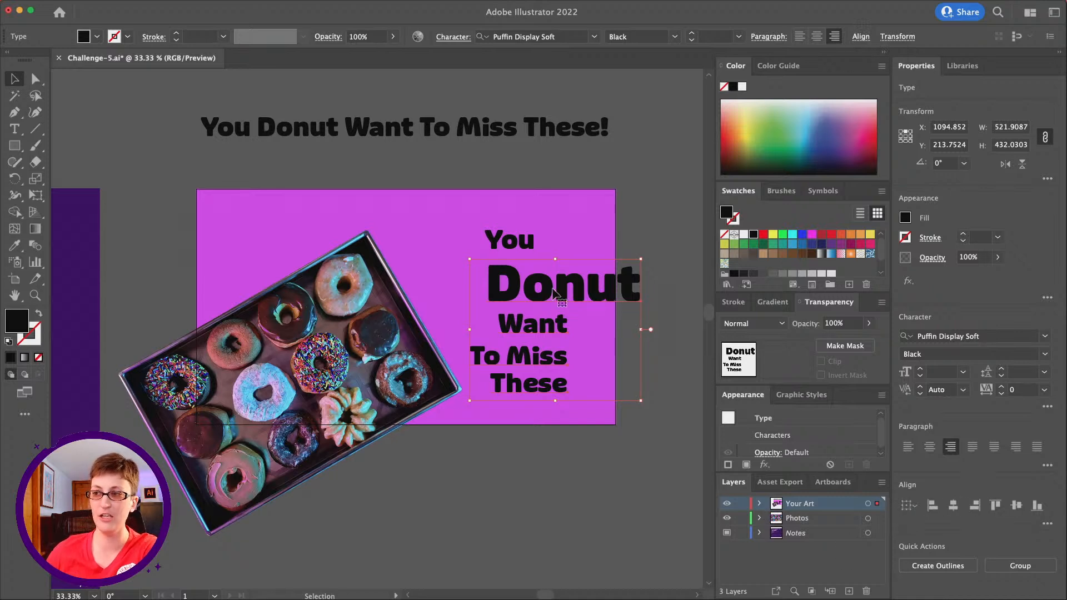
click(605, 435)
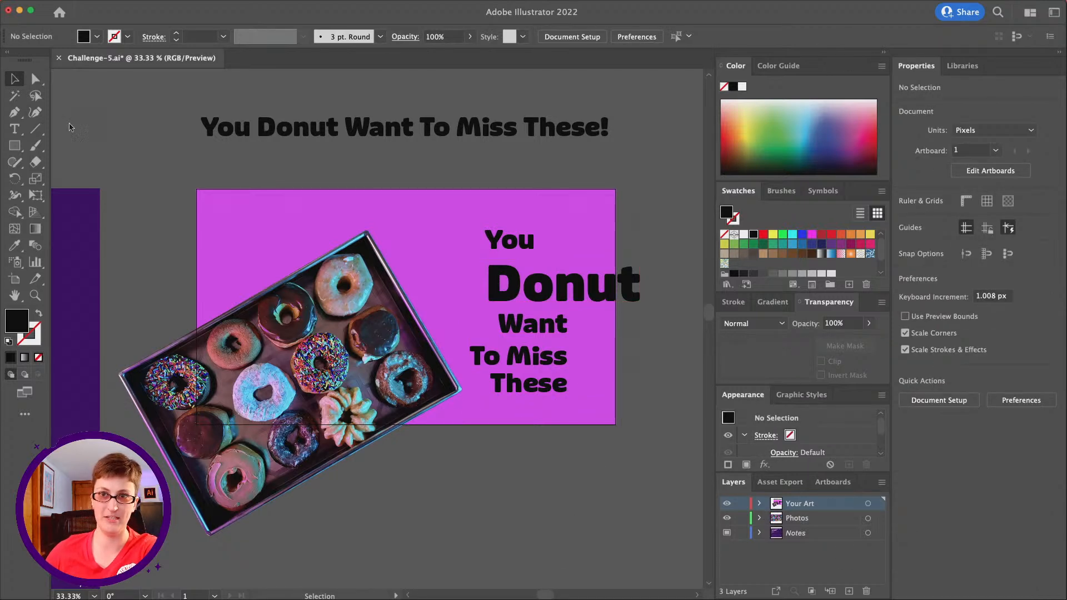
drag(525, 309, 519, 285)
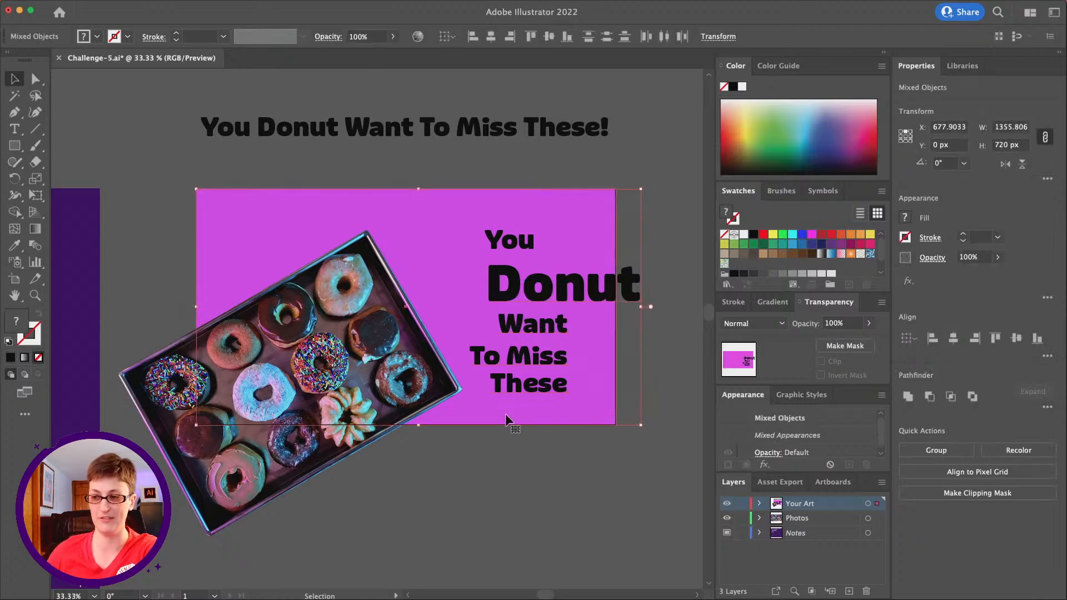
shift+click(480, 417)
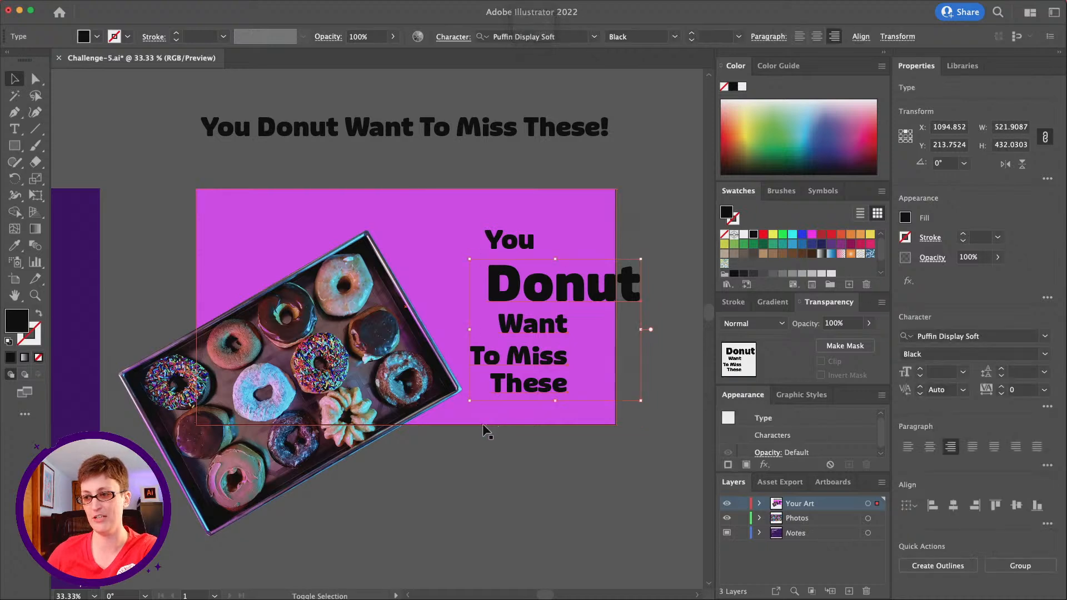
click(975, 507)
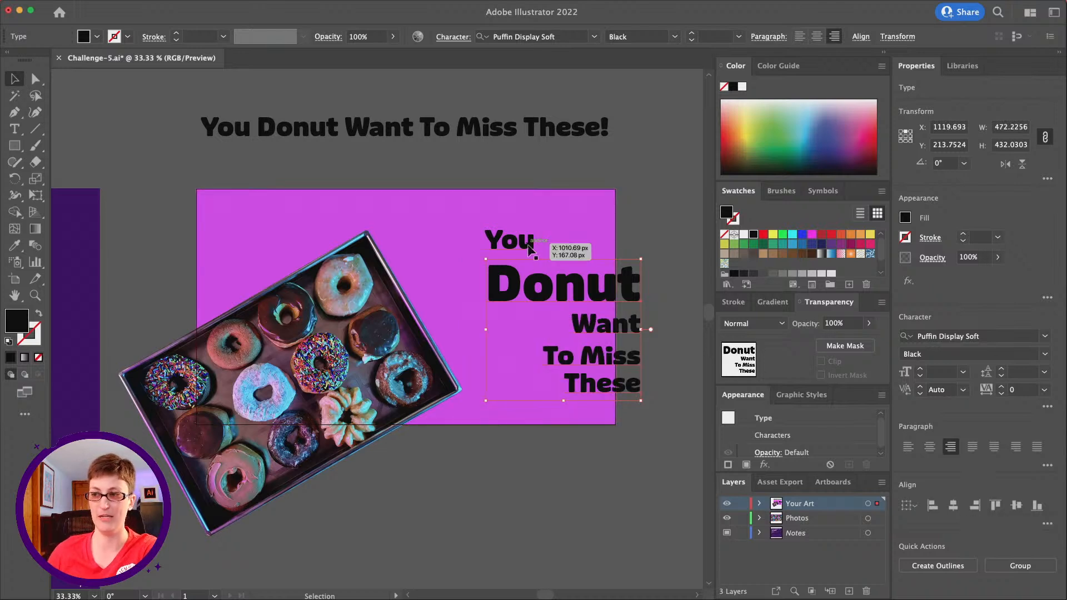
Add "You" to the selected lines and move the whole text block left so it fits inside the artboard
key(shift)
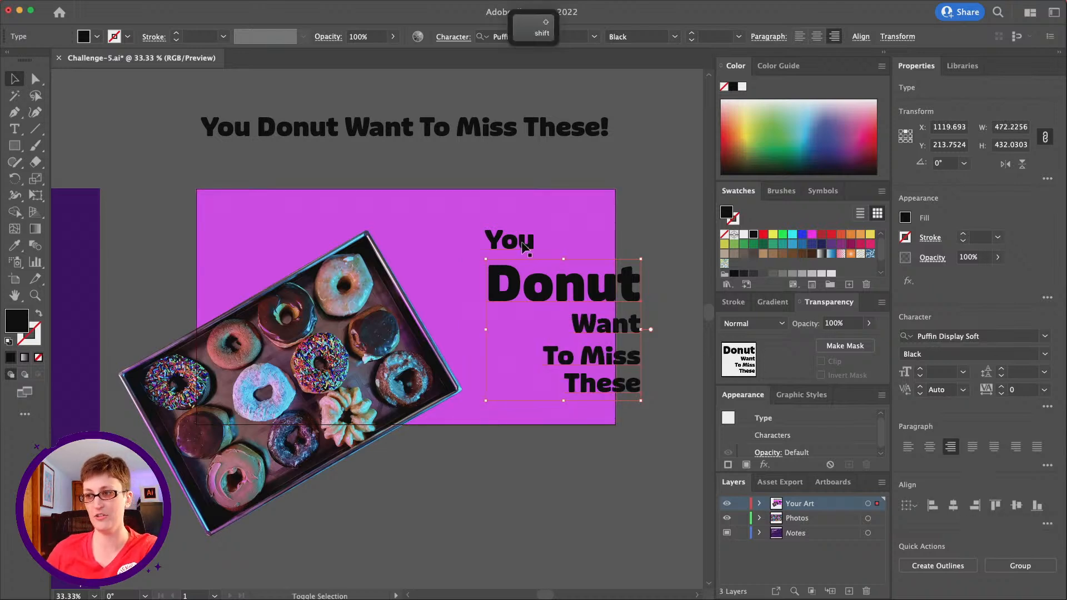
shift+click(527, 248)
drag(527, 249, 472, 248)
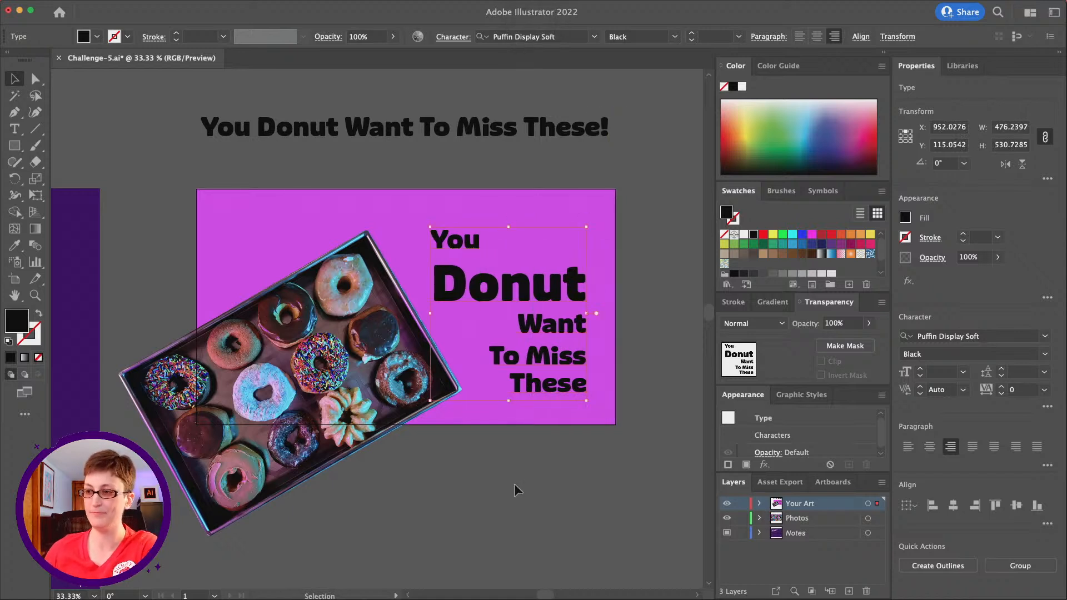
click(578, 370)
click(455, 244)
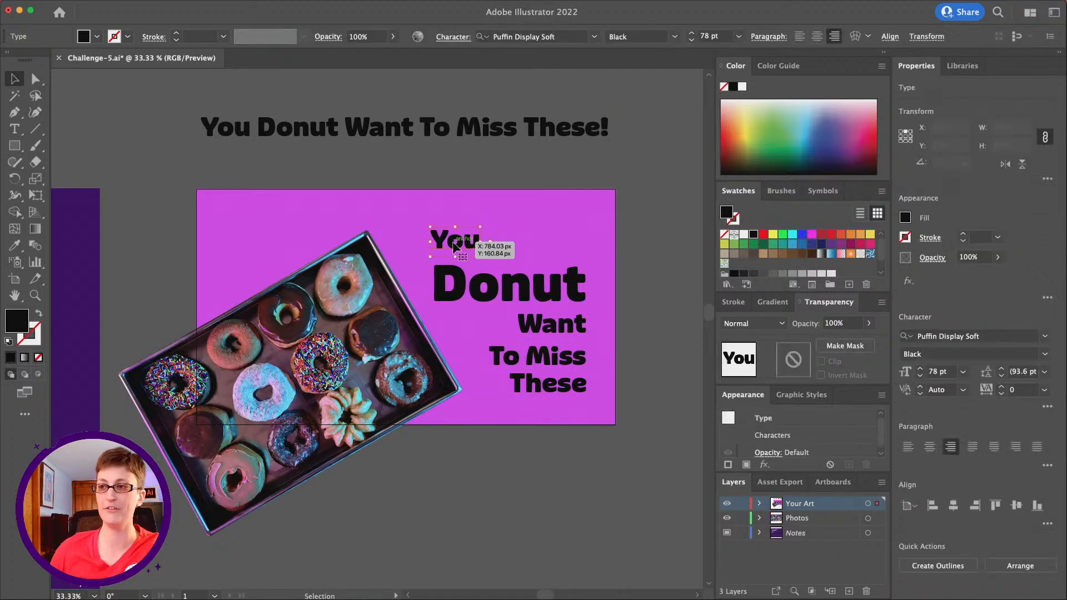
click(615, 272)
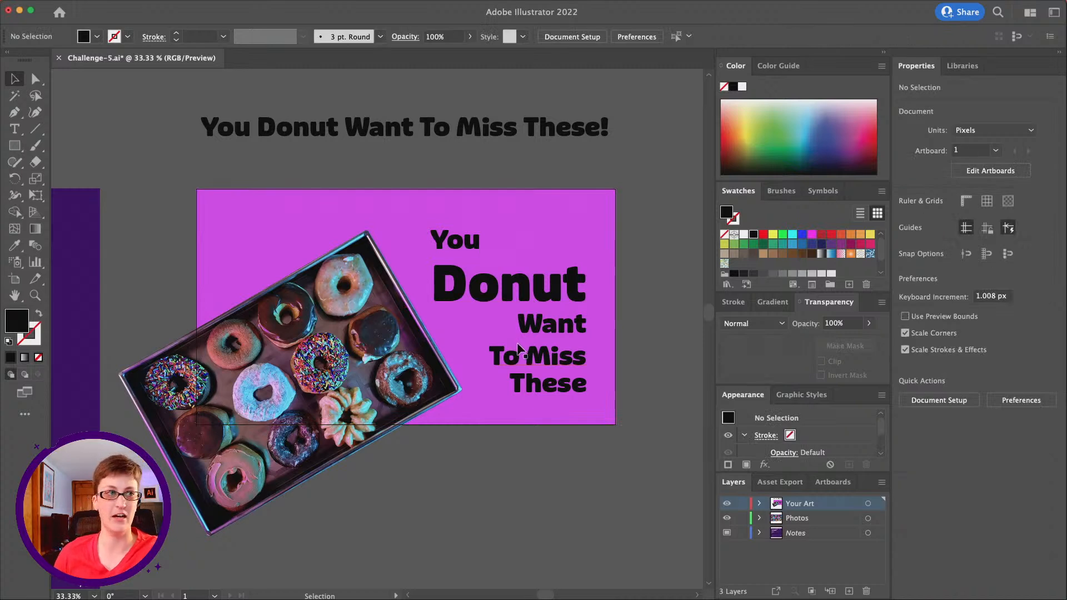
Change the font style of "You", "Want" and "To Miss" to Medium
click(466, 245)
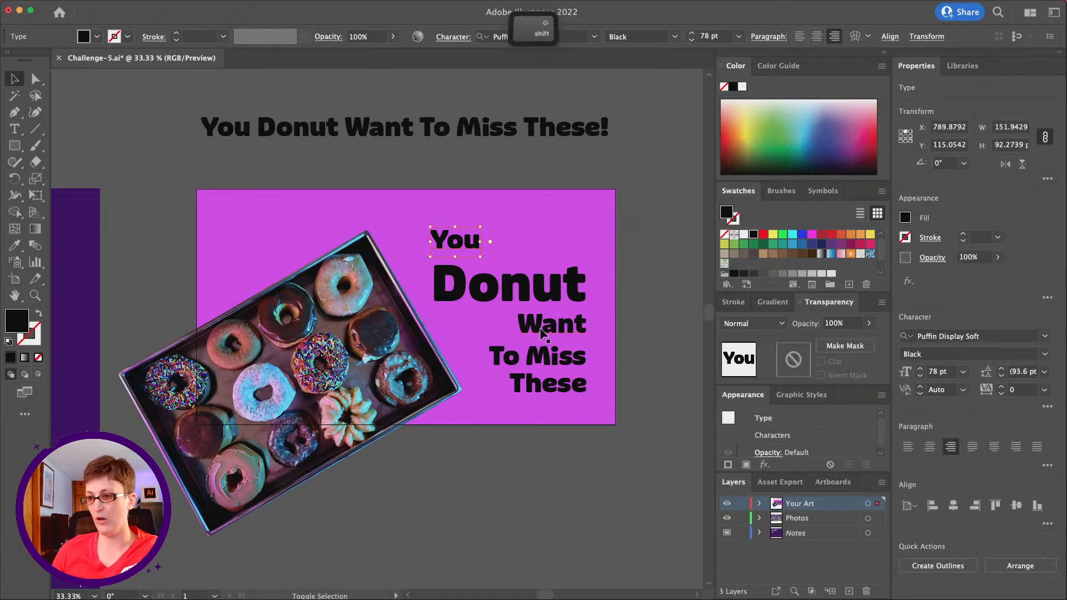
shift+click(558, 361)
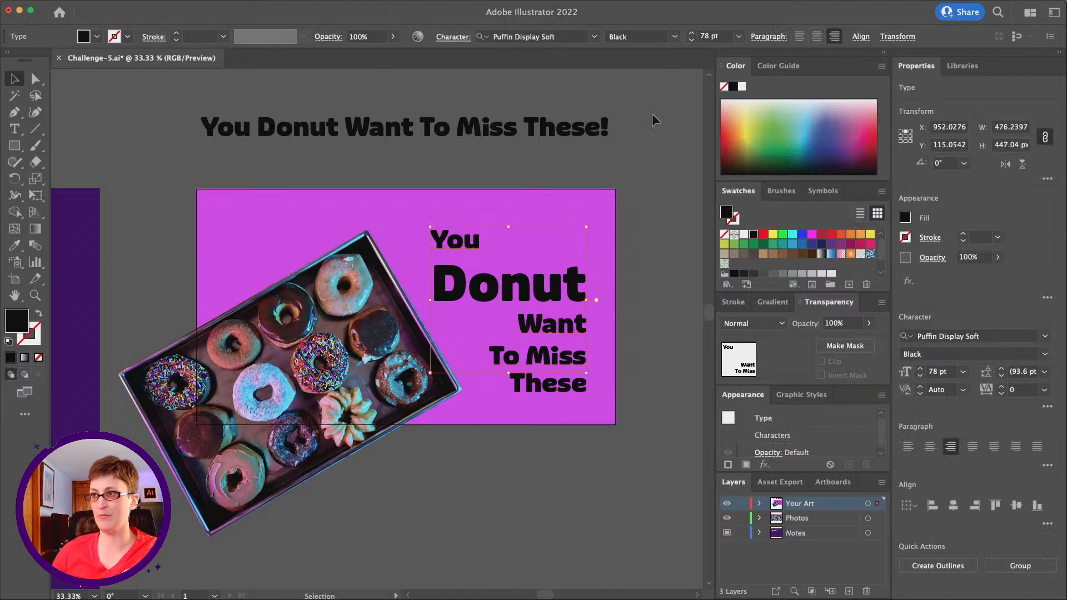
click(676, 37)
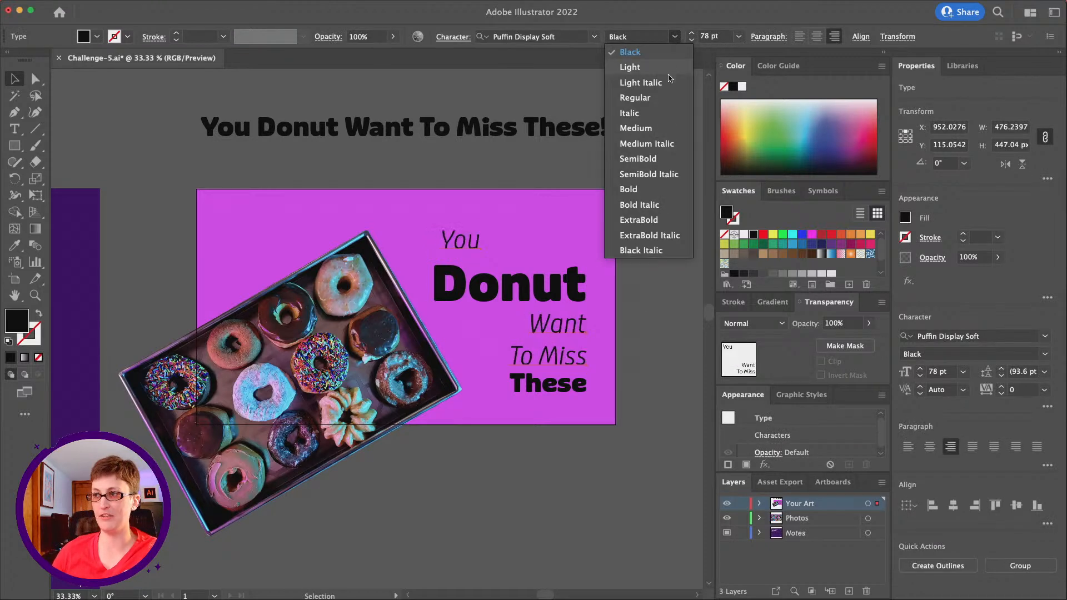
click(653, 130)
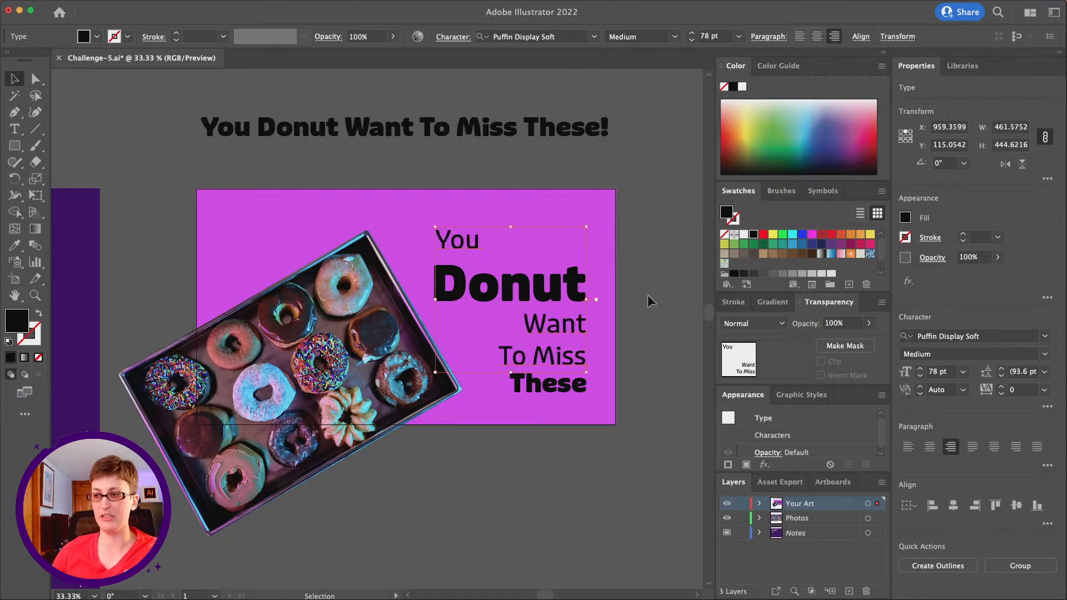
click(631, 293)
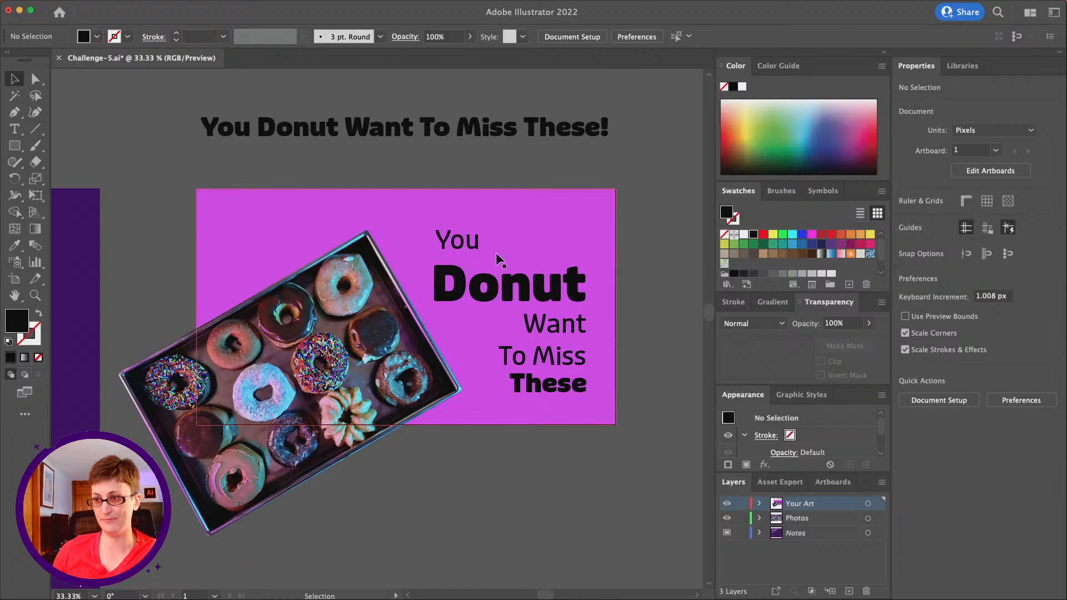
click(470, 246)
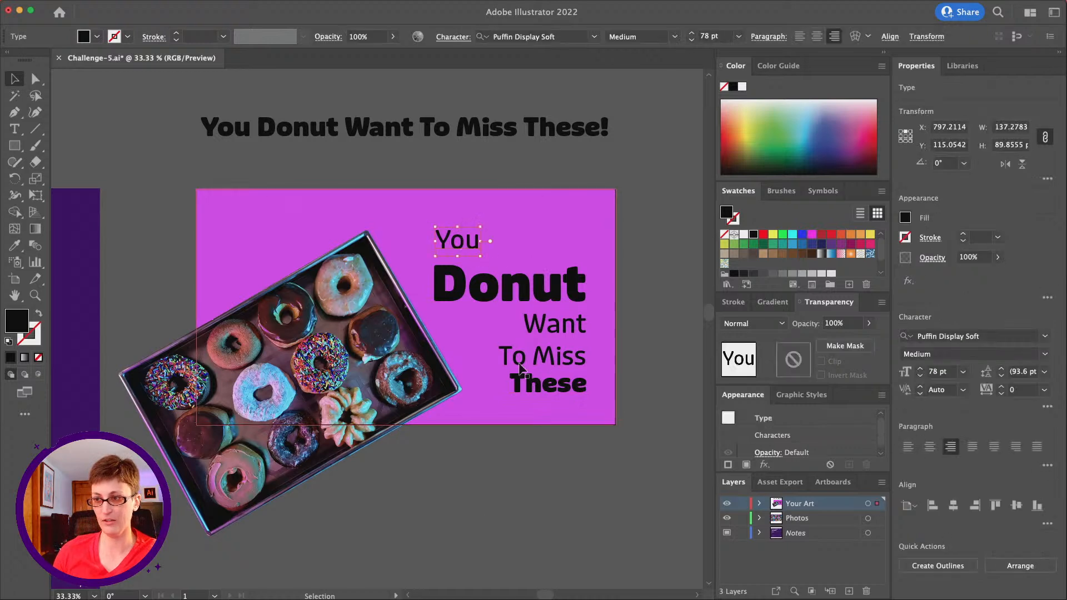
shift+click(507, 286)
shift+click(560, 329)
shift+click(563, 360)
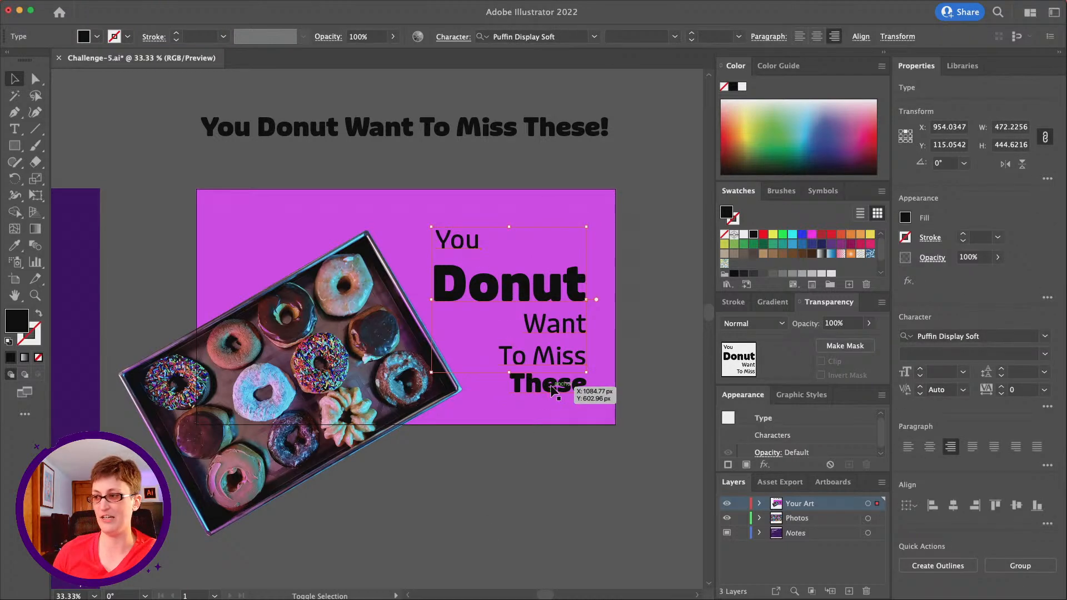
shift+click(527, 391)
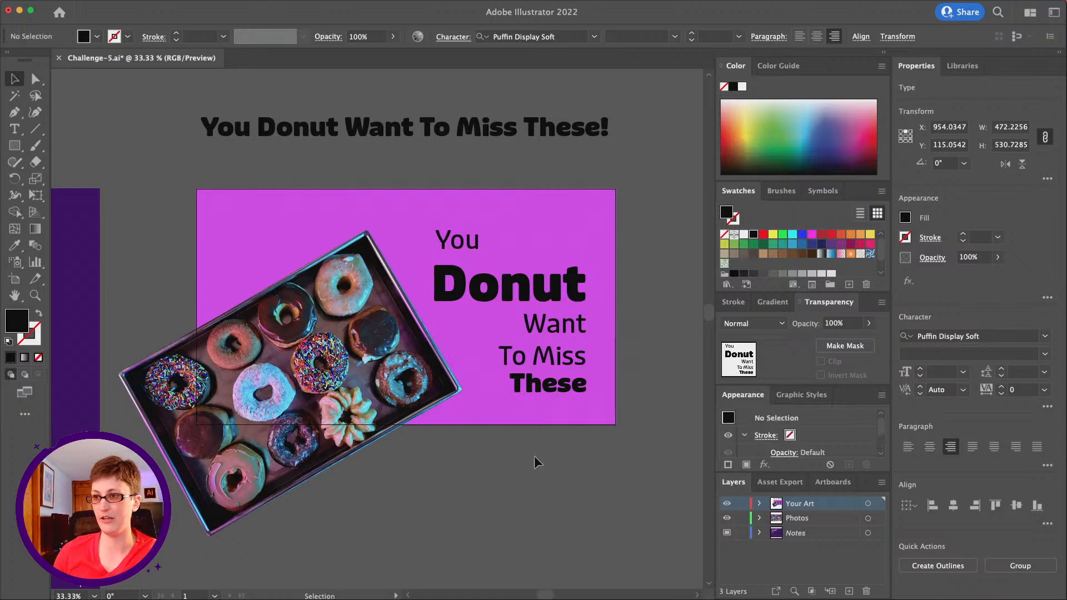
click(535, 462)
Move the whole stacked text block, from "You" to "These", straight up about 39 px on the artboard
scroll(533, 453, down, 2)
scroll(534, 453, left, 1)
drag(485, 189, 484, 192)
click(484, 196)
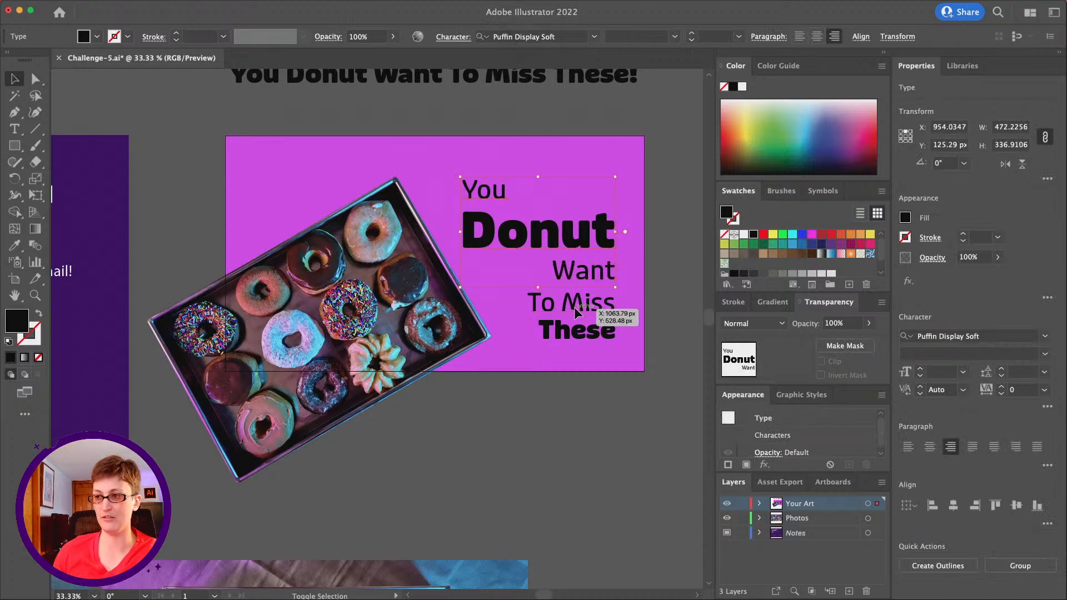
drag(580, 334, 580, 325)
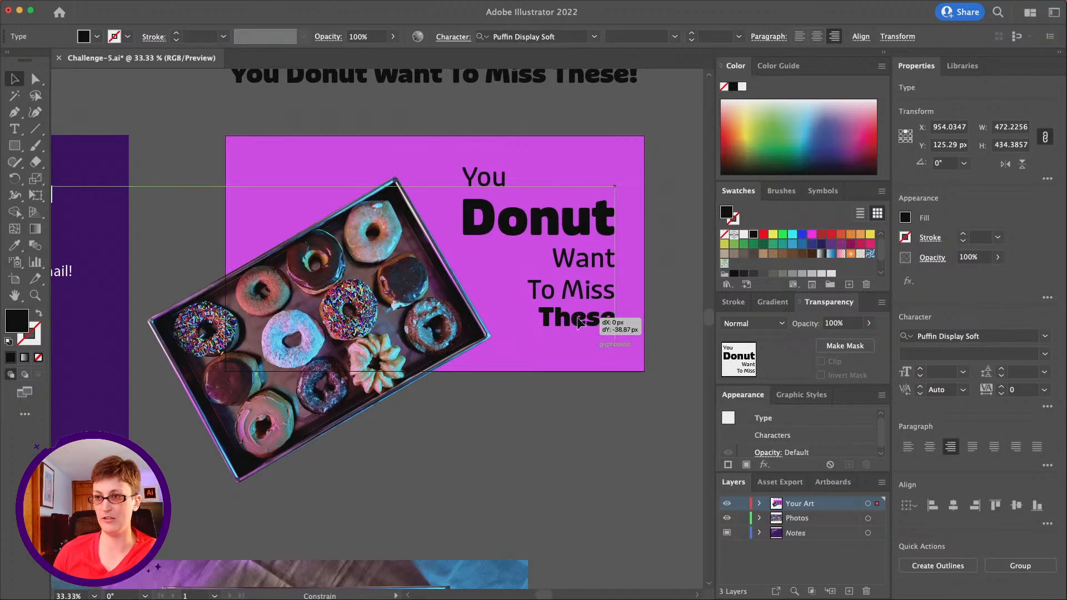
click(465, 451)
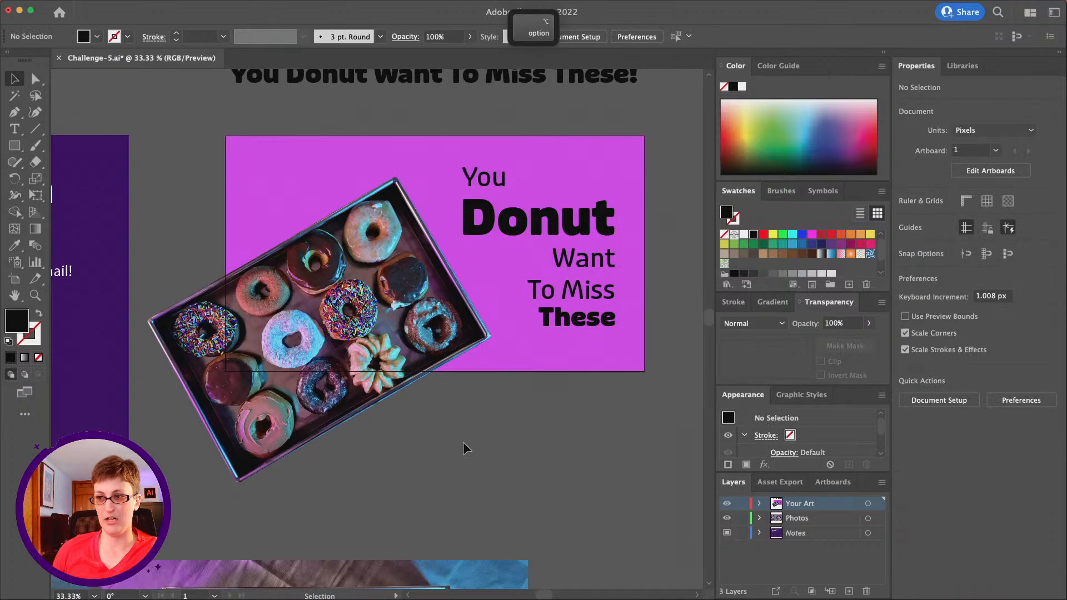
Copy the close-up donut photo donut8.png from the middle of the first row of the photo grid
click(35, 296)
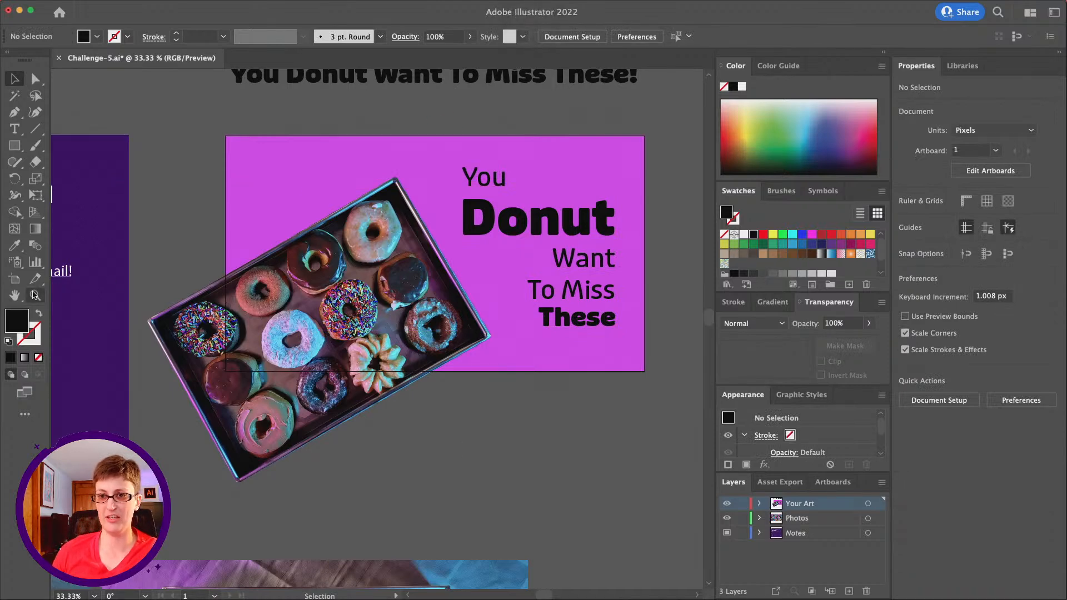
alt+click(334, 369)
alt+click(465, 252)
scroll(328, 246, down, 10)
scroll(328, 246, left, 10)
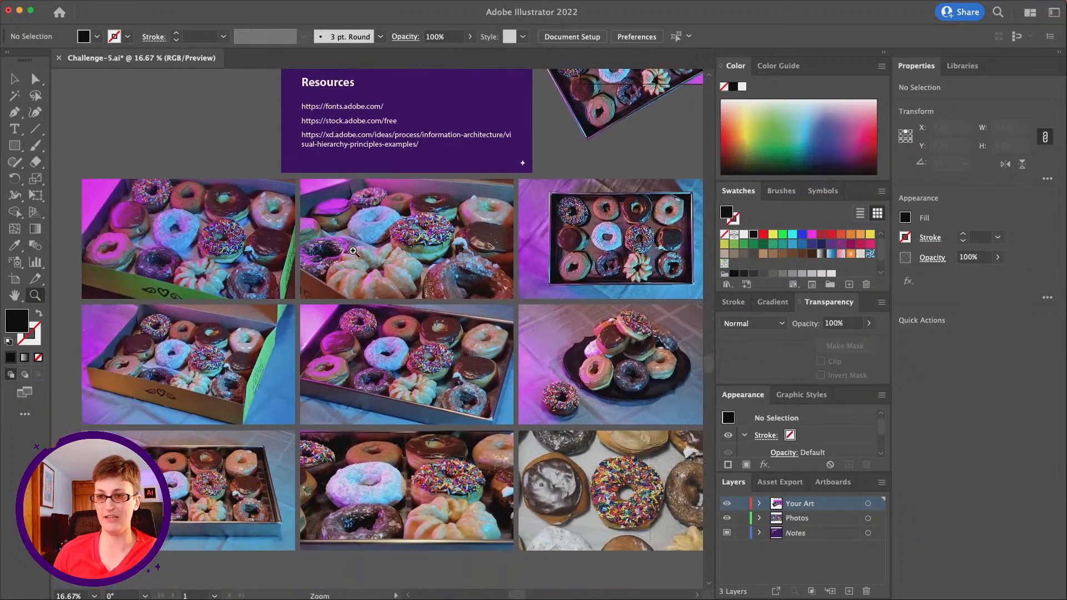
click(15, 78)
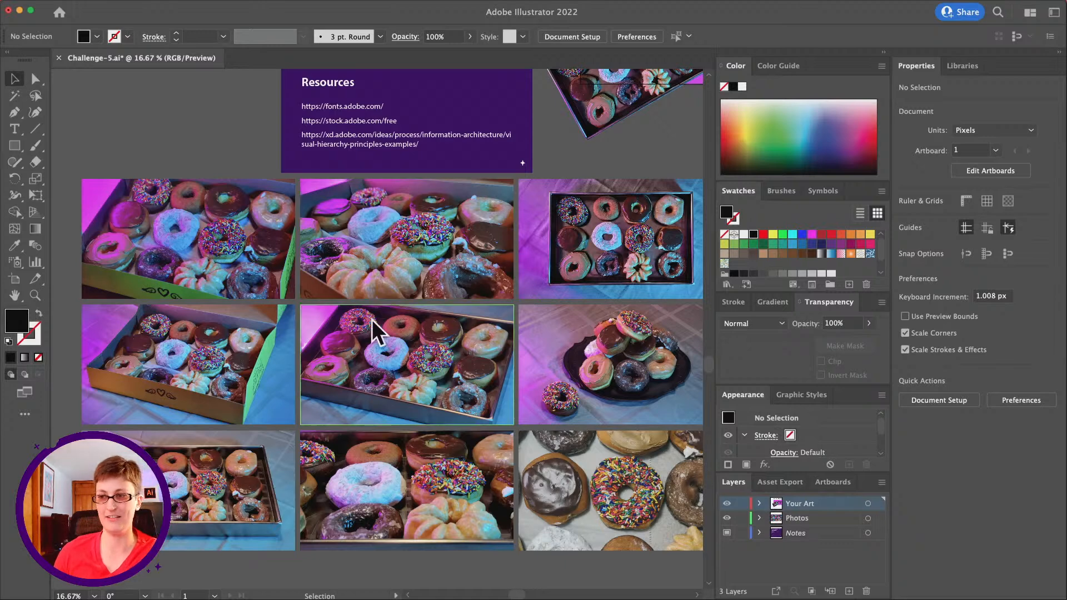
scroll(350, 278, up, 3)
scroll(351, 278, right, 3)
click(354, 281)
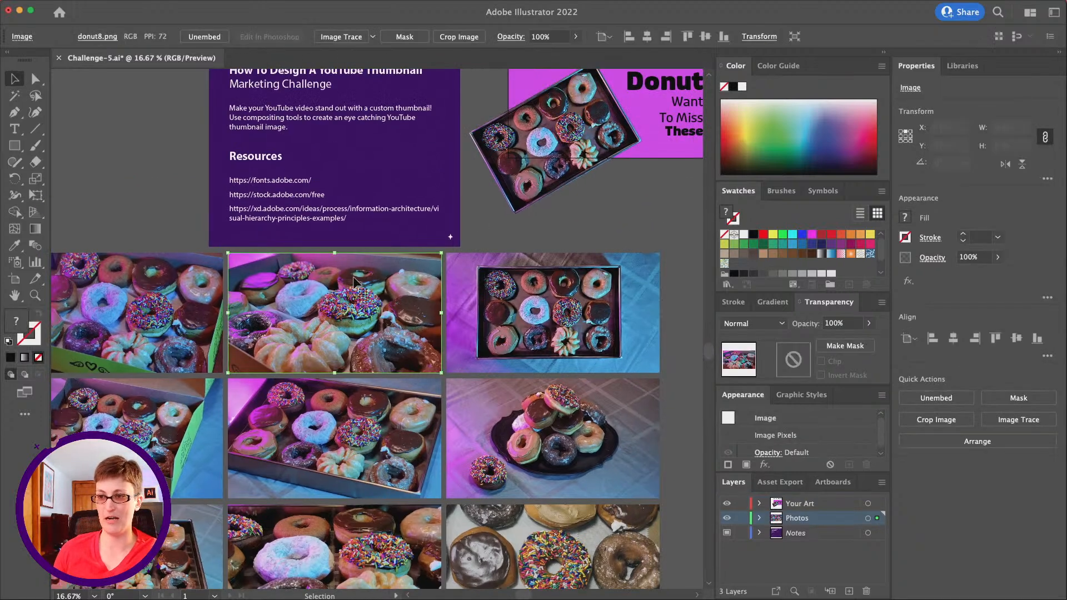
scroll(353, 281, up, 3)
scroll(353, 281, right, 7)
key(super+c)
scroll(493, 293, up, 1)
scroll(493, 293, right, 1)
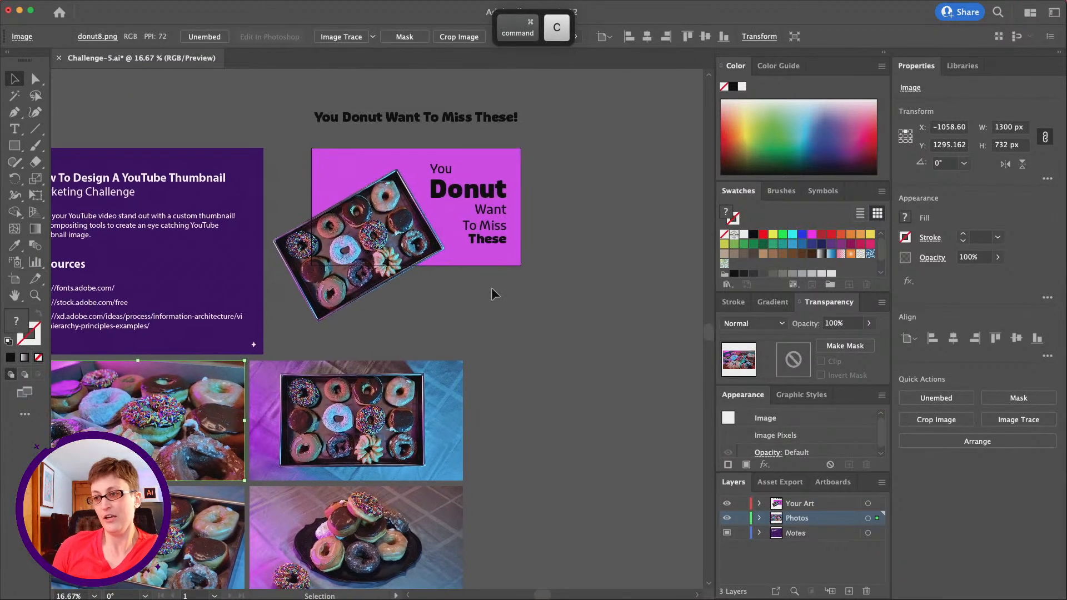
key(super+c)
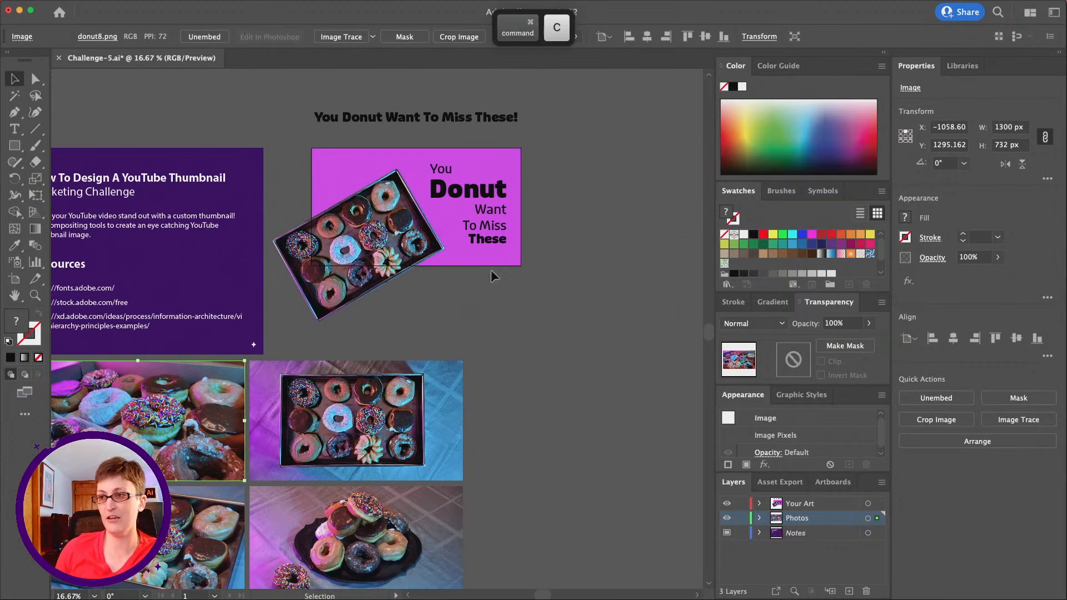
Paste the copied donut photo into the Your Art layer and move it up and right over the artboard's lower-right corner
click(492, 259)
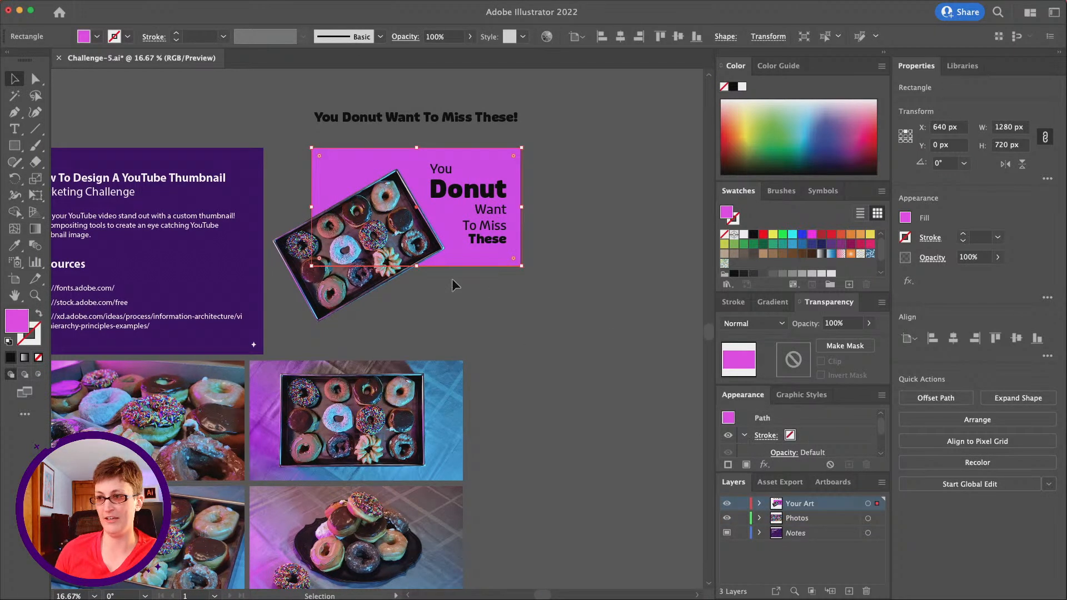
key(super+v)
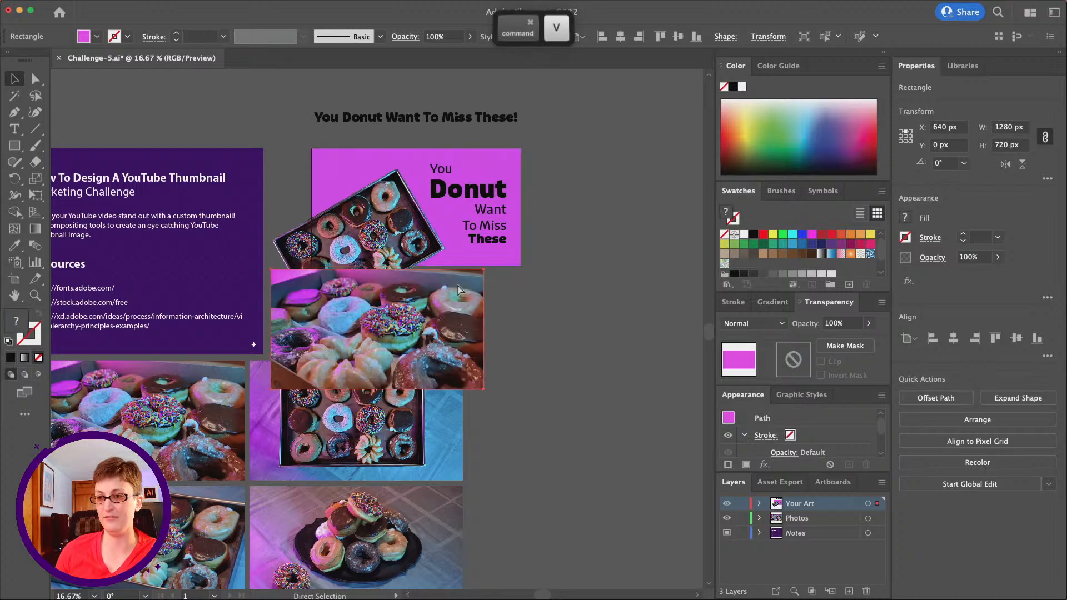
scroll(528, 332, up, 1)
scroll(528, 332, right, 1)
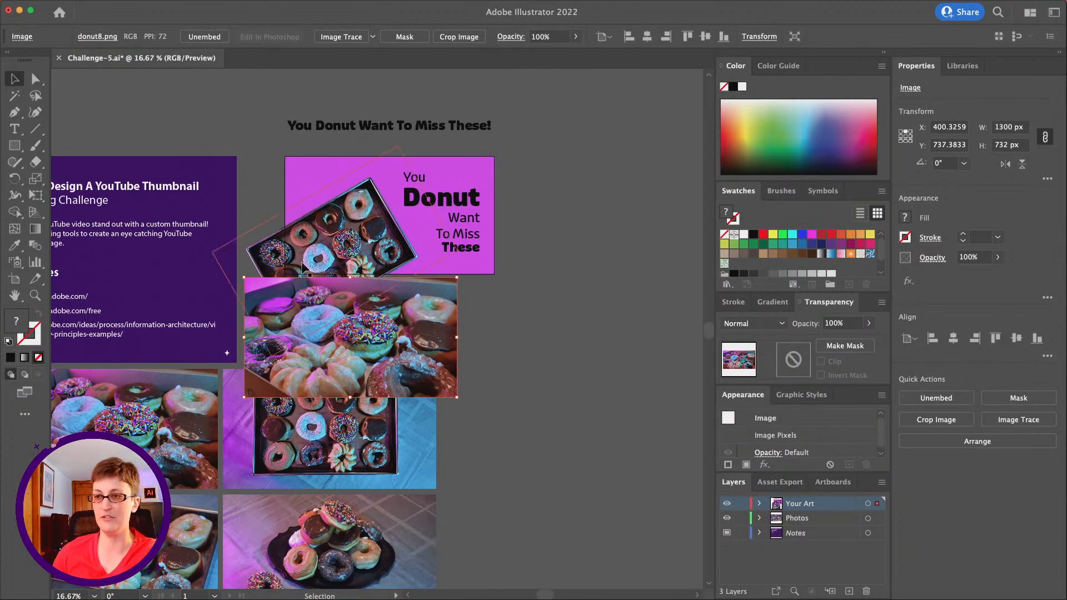
drag(431, 311, 546, 281)
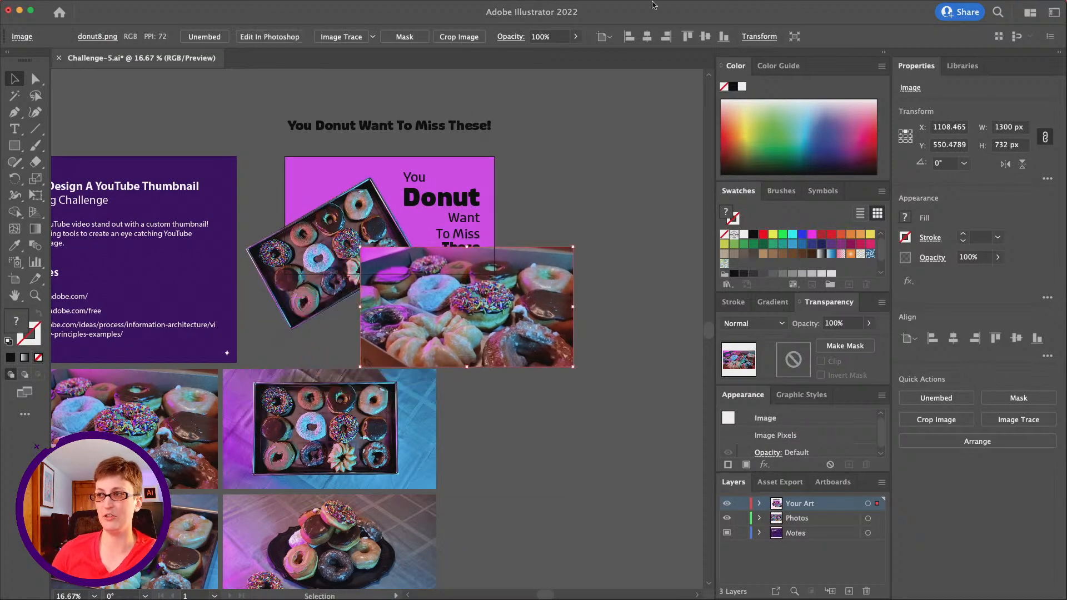
Center the pasted donut photo horizontally and vertically on the artboard
click(911, 340)
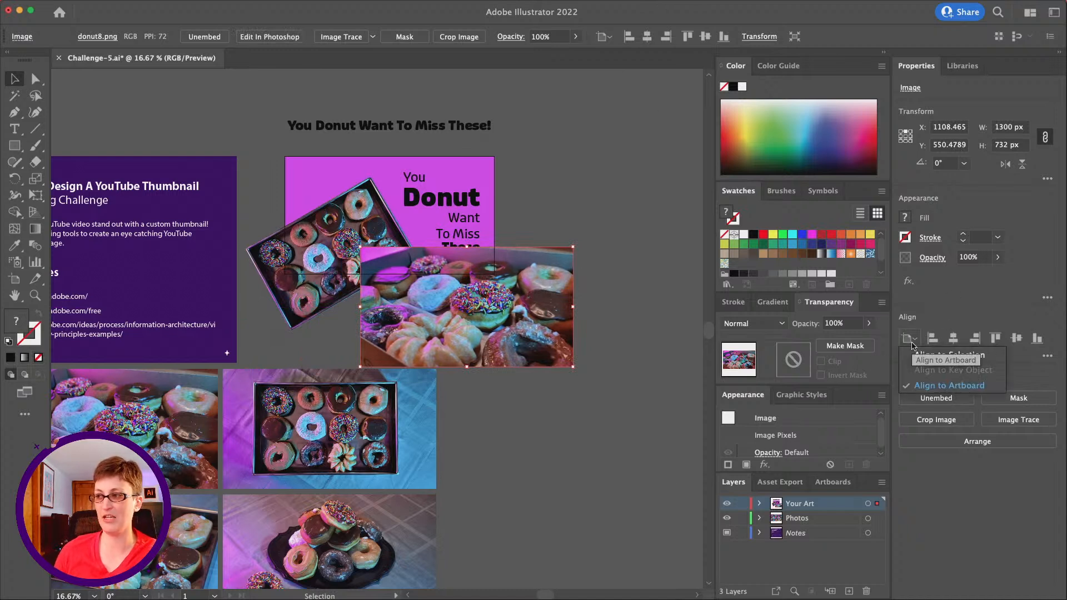
click(956, 387)
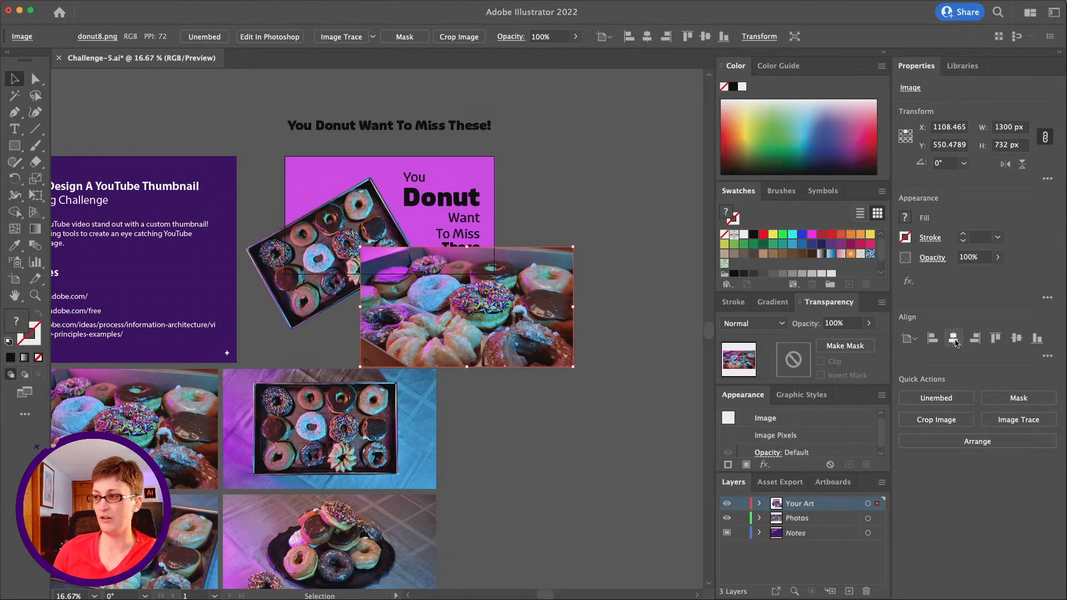
click(955, 340)
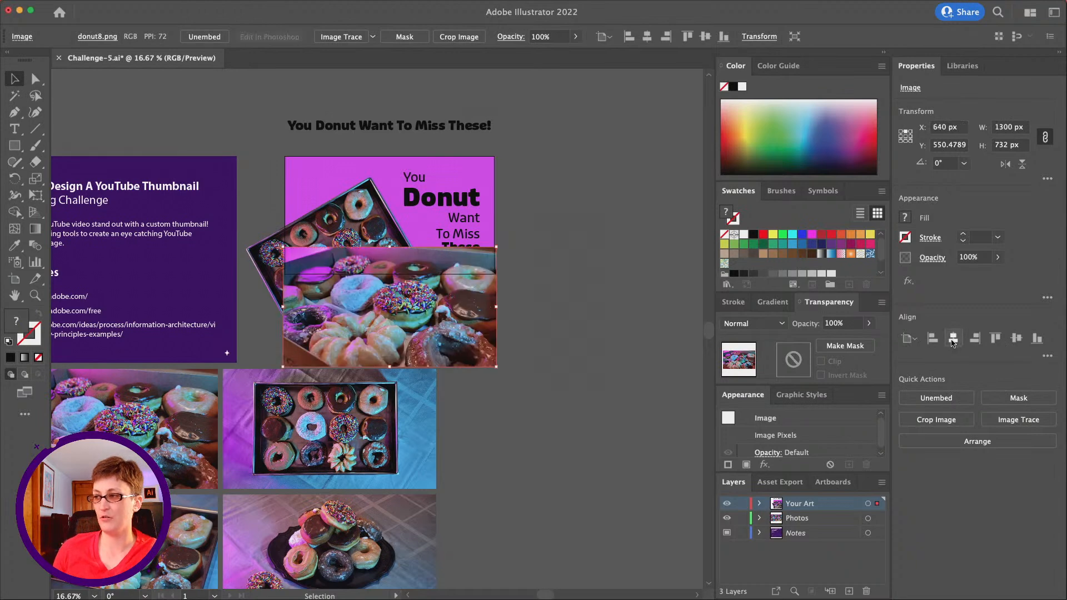
click(1016, 340)
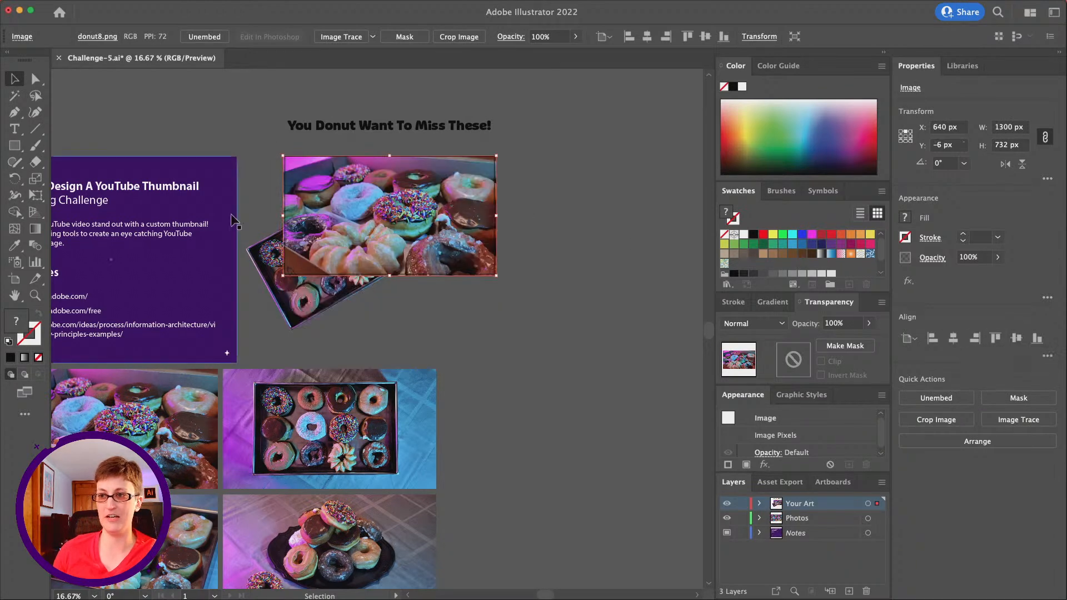
click(563, 248)
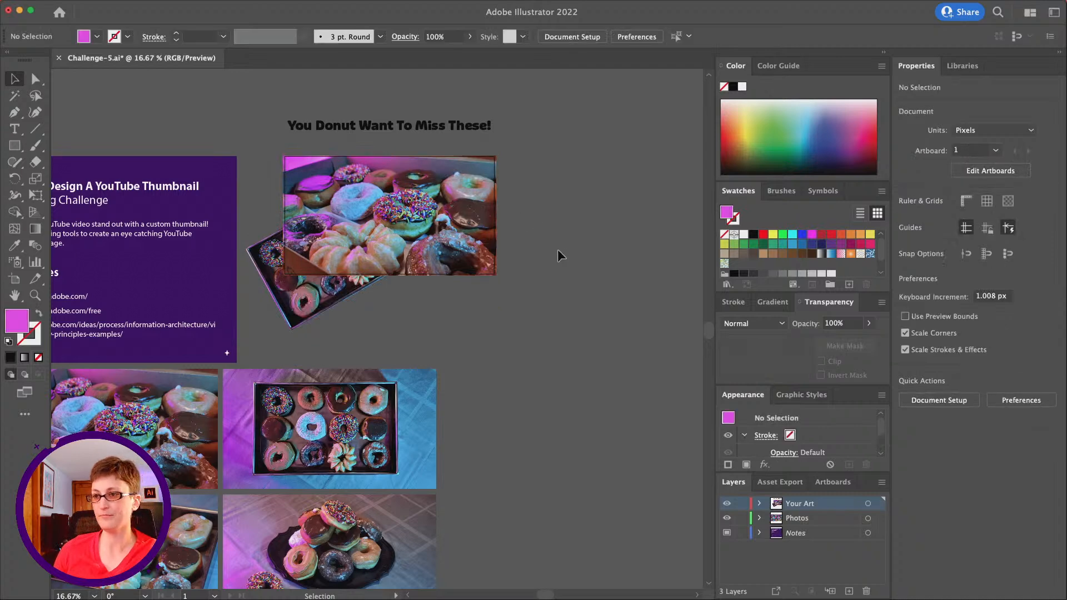
Float and enlarge the layer list, expand Your Art, and move the donut photo directly above the magenta rectangle, behind the text and box
click(364, 221)
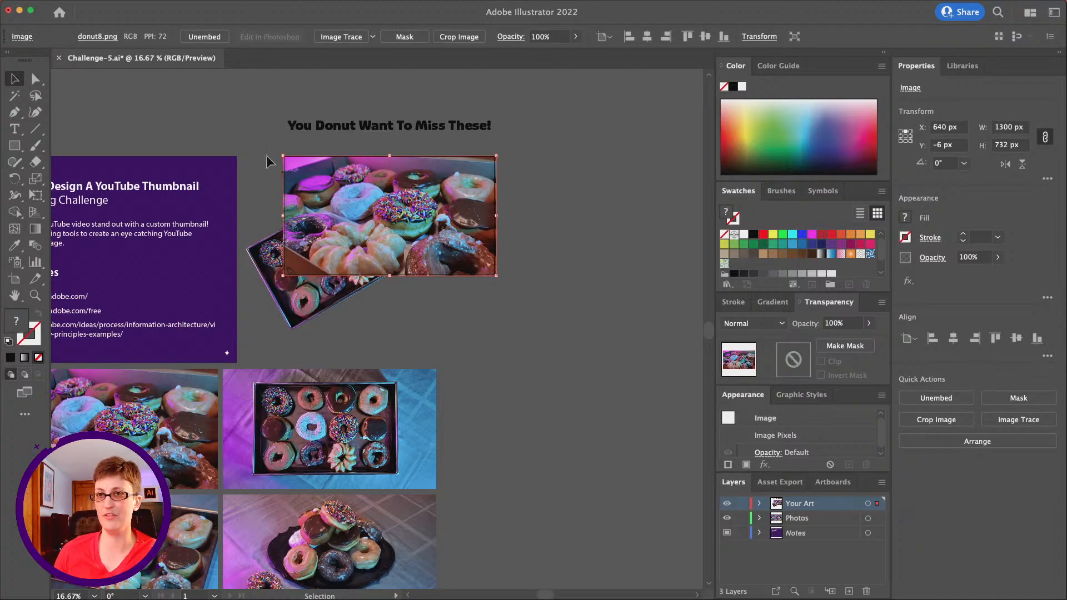
mouse_move(123, 4)
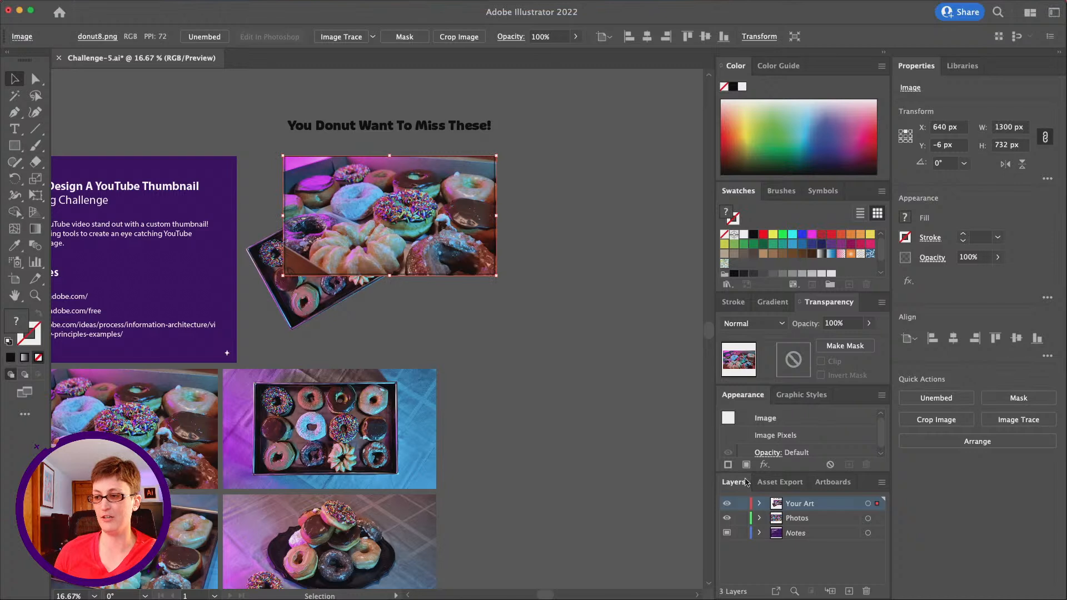
drag(743, 485, 560, 144)
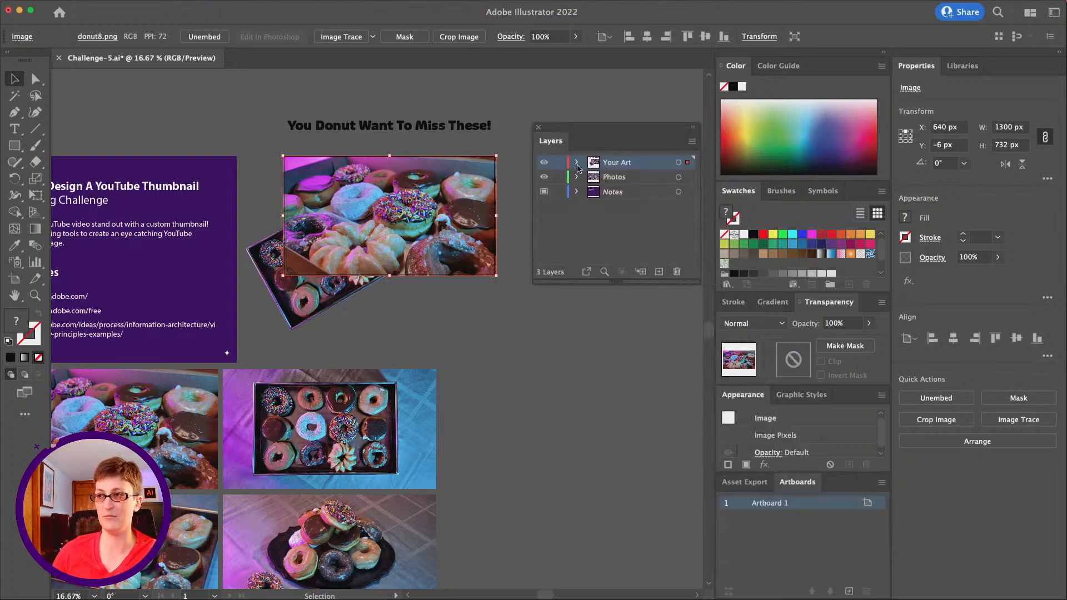
click(577, 162)
drag(632, 288, 632, 451)
drag(643, 241, 632, 292)
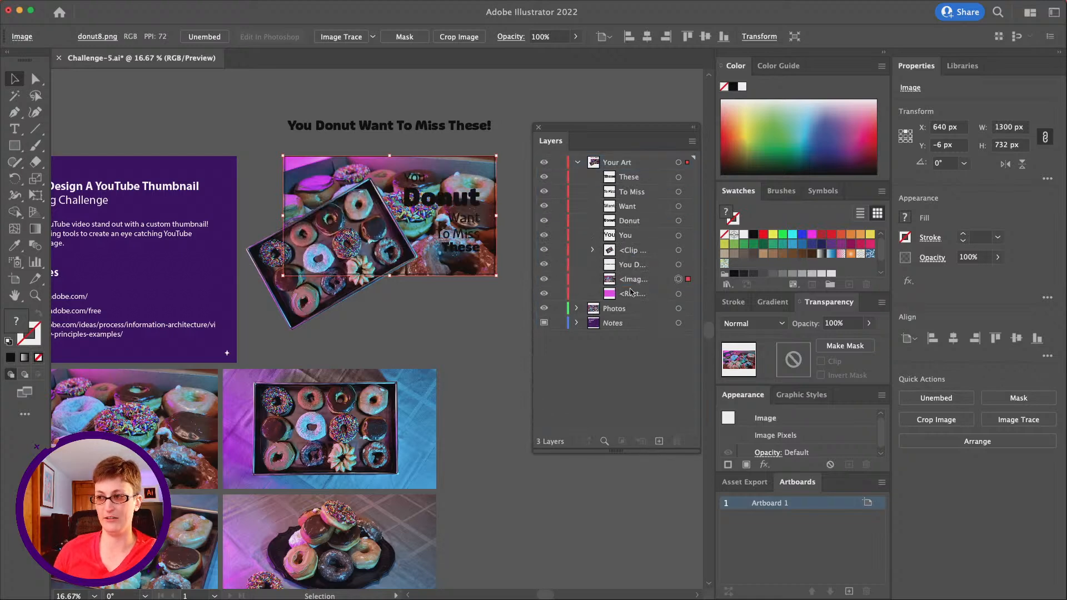
click(470, 319)
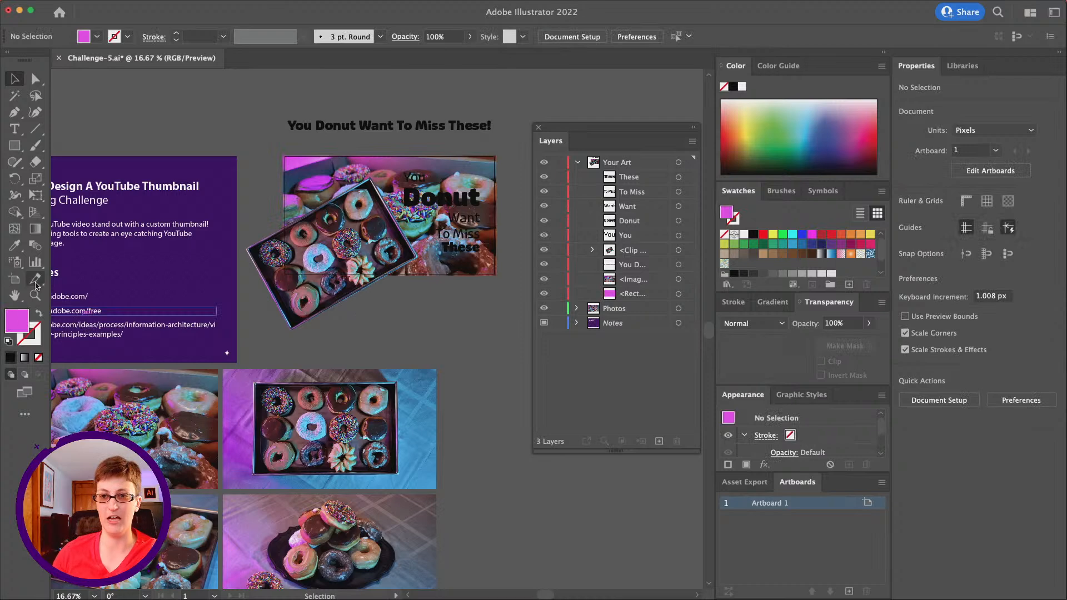
Try the Overlay blend mode on the background donut photo and settle on Soft Light
click(35, 295)
click(393, 245)
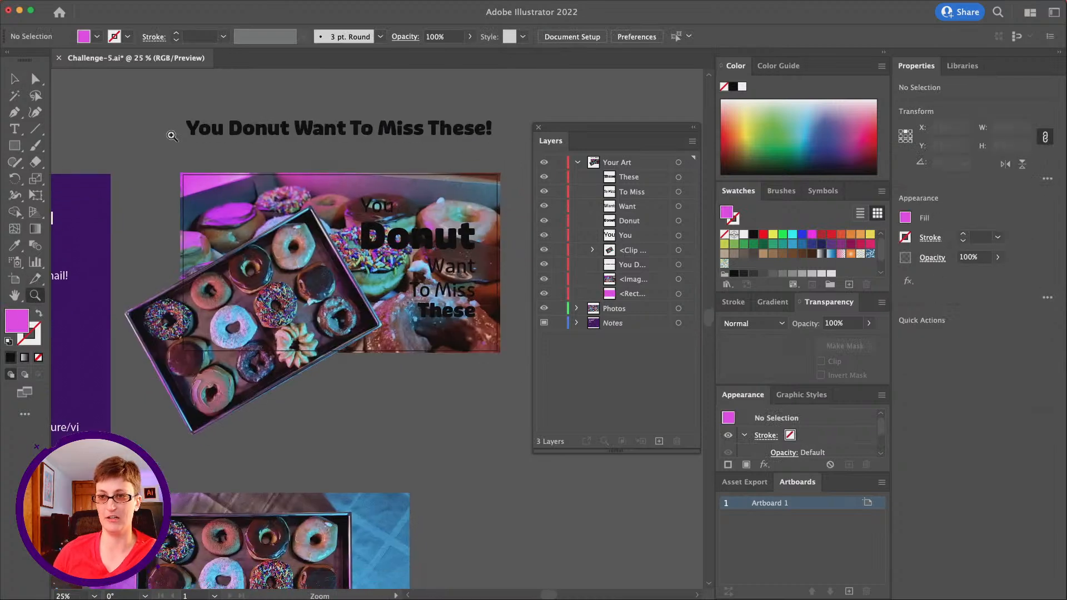
click(14, 79)
click(229, 206)
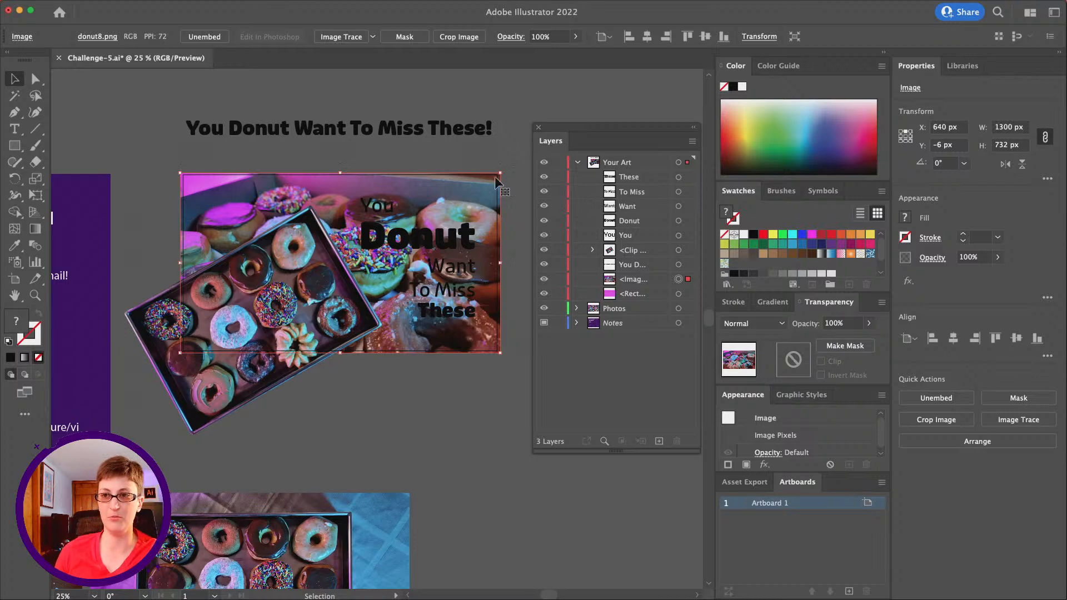
click(756, 323)
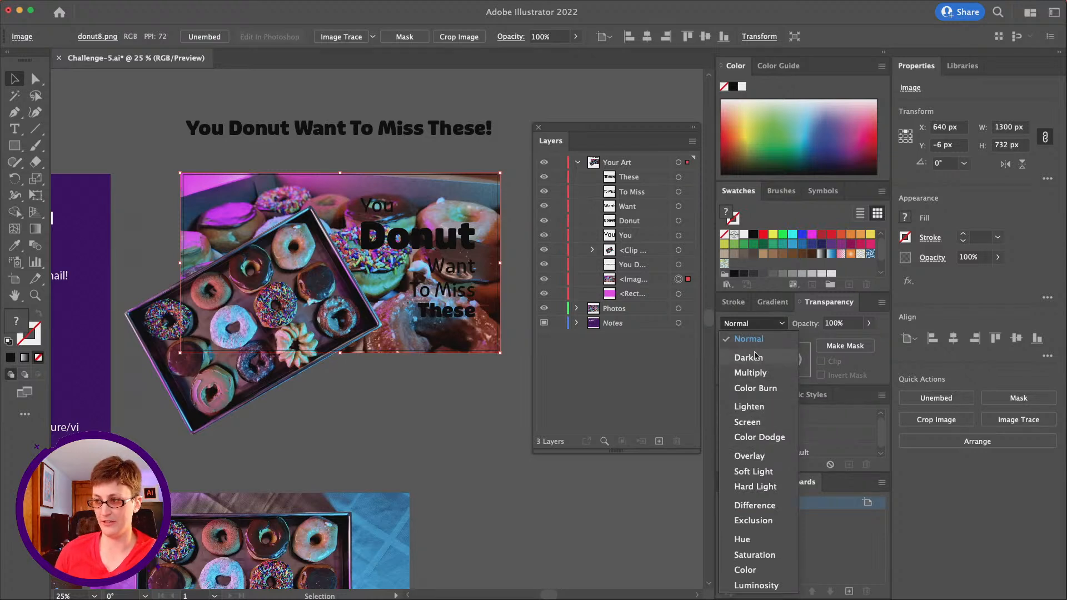
click(749, 455)
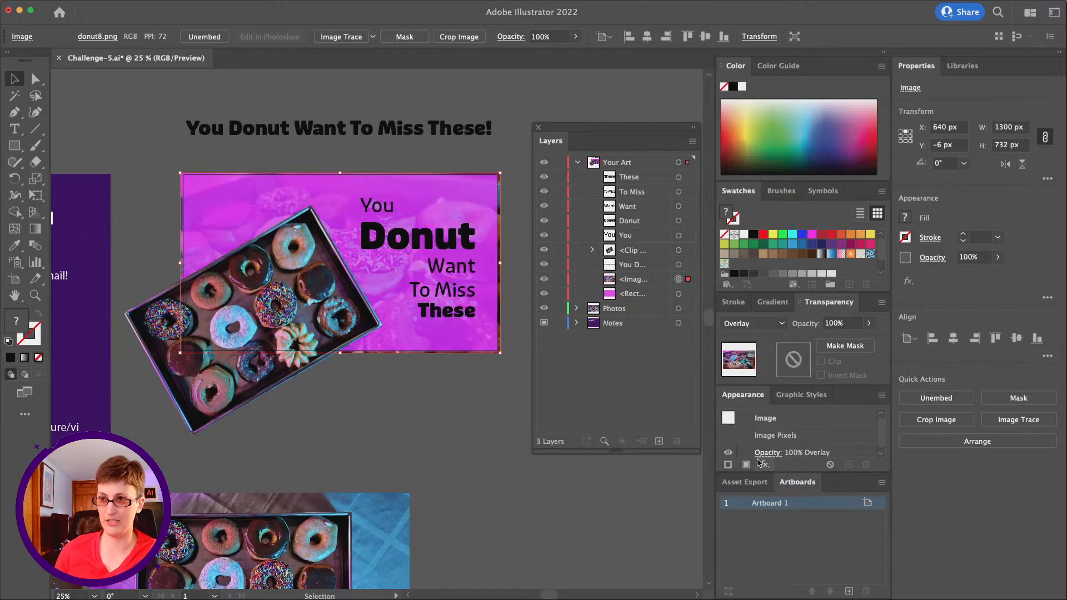
click(753, 323)
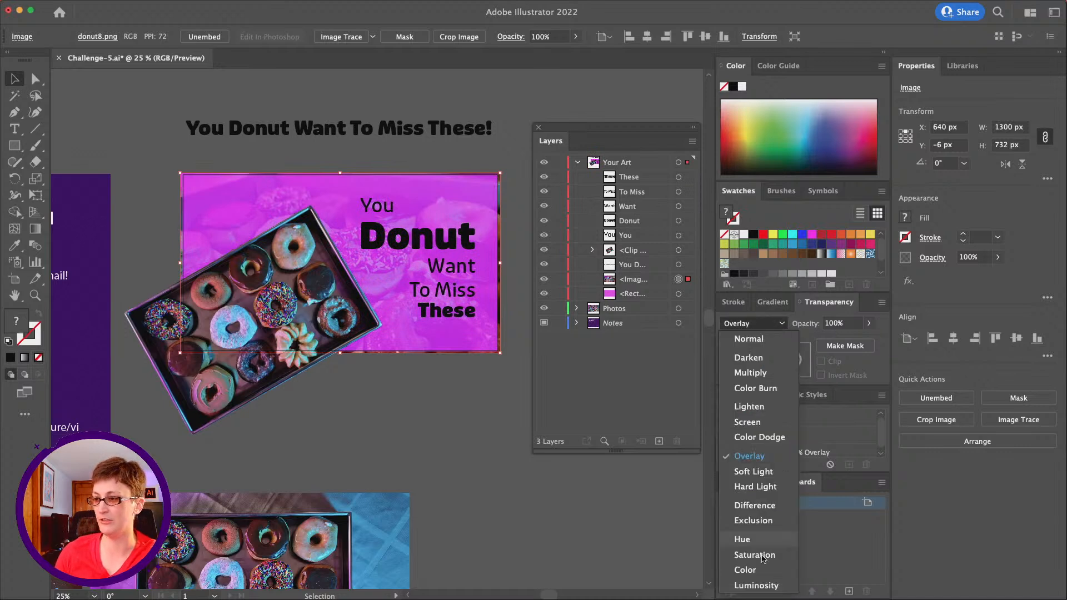
click(752, 451)
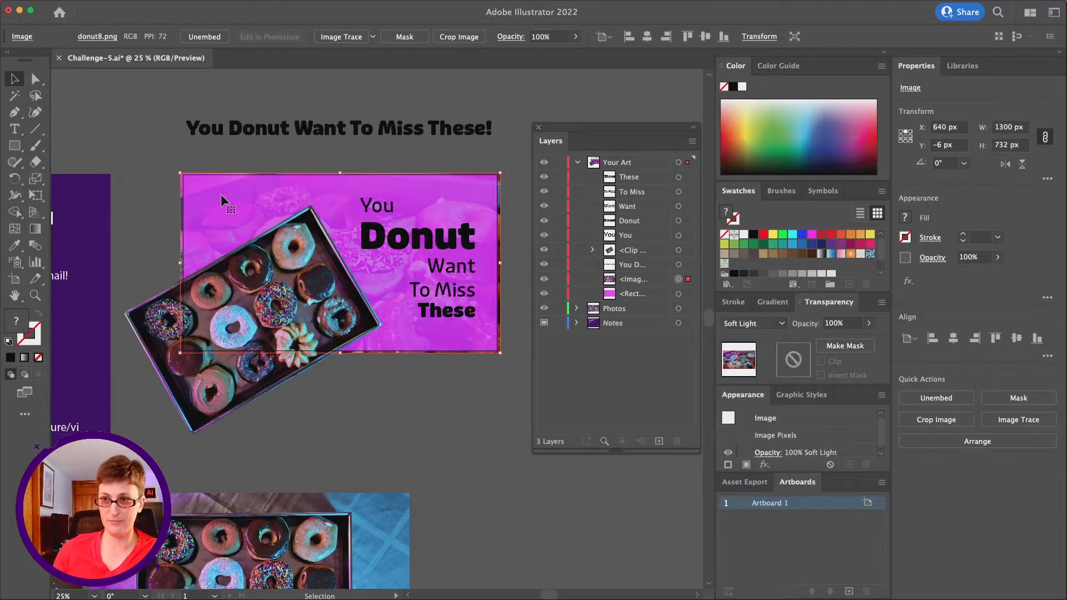
Reduce the opacity of the background donut photo to 69%
click(869, 325)
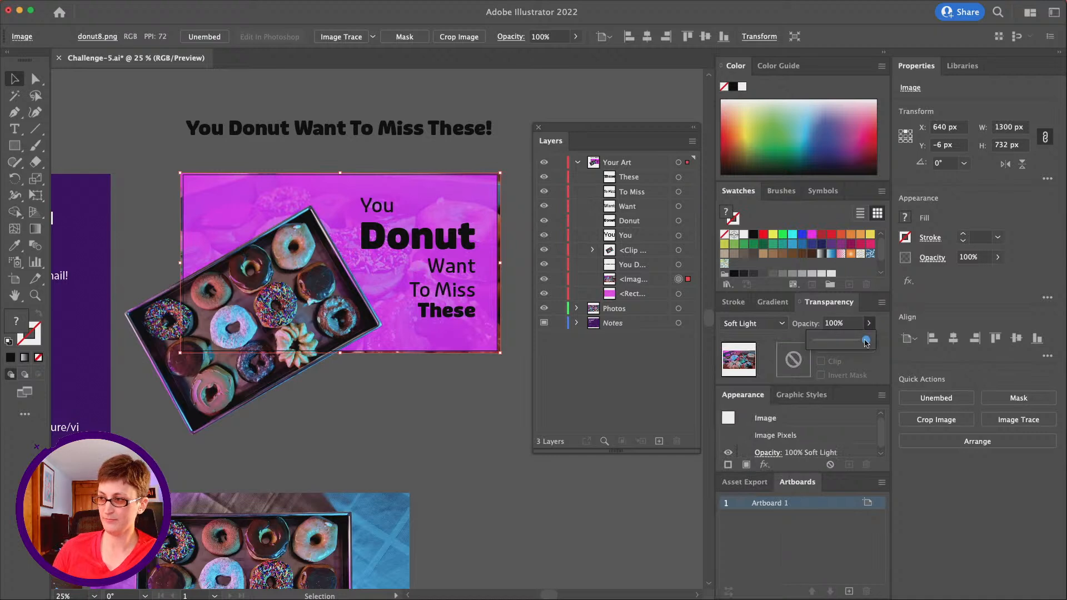
drag(866, 343, 860, 342)
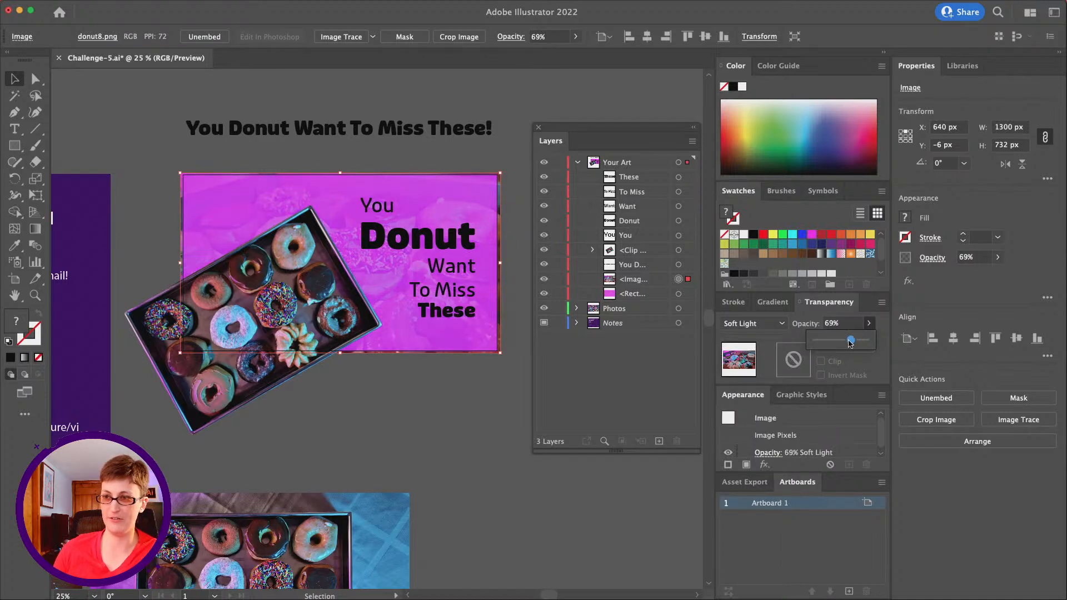
click(375, 400)
click(376, 400)
Recolor the stacked words You, Donut, Want, To Miss and These white
key(z)
click(409, 294)
key(v)
scroll(154, 176, left, 3)
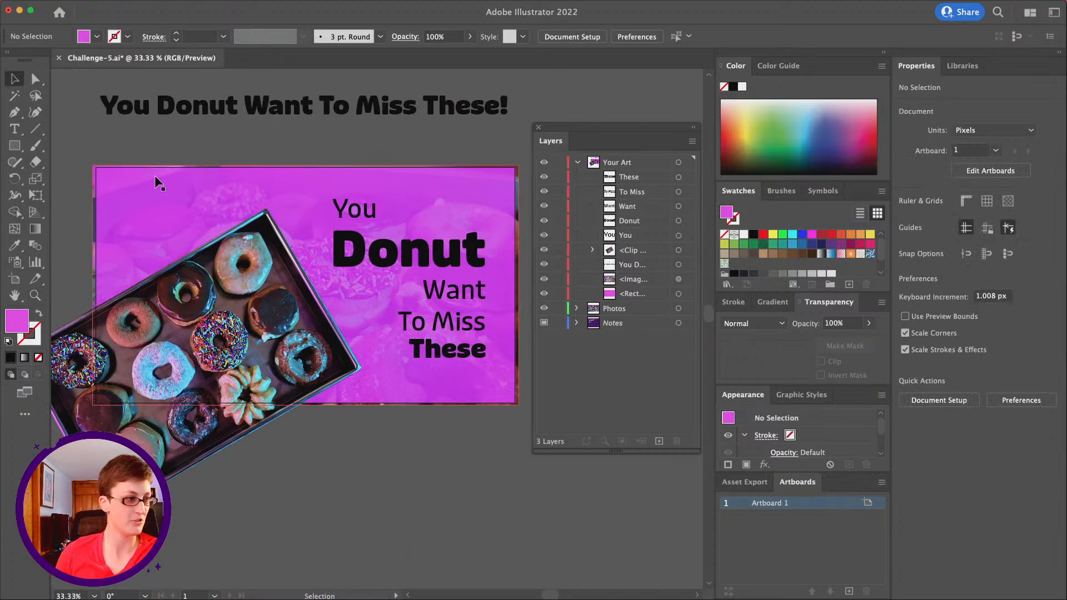
scroll(348, 282, right, 3)
scroll(348, 281, down, 1)
click(337, 197)
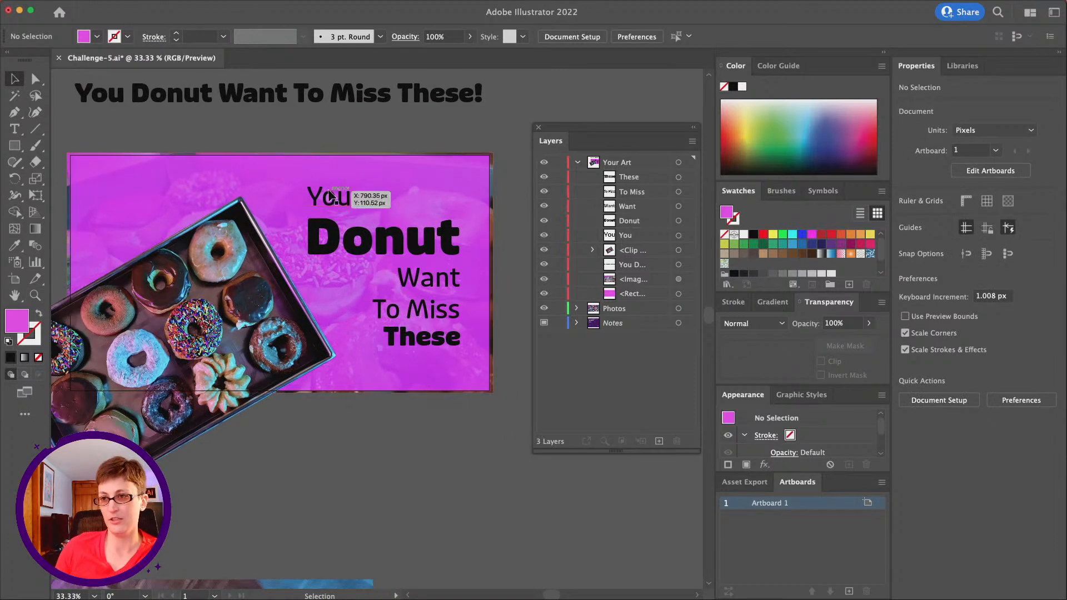
shift+click(369, 223)
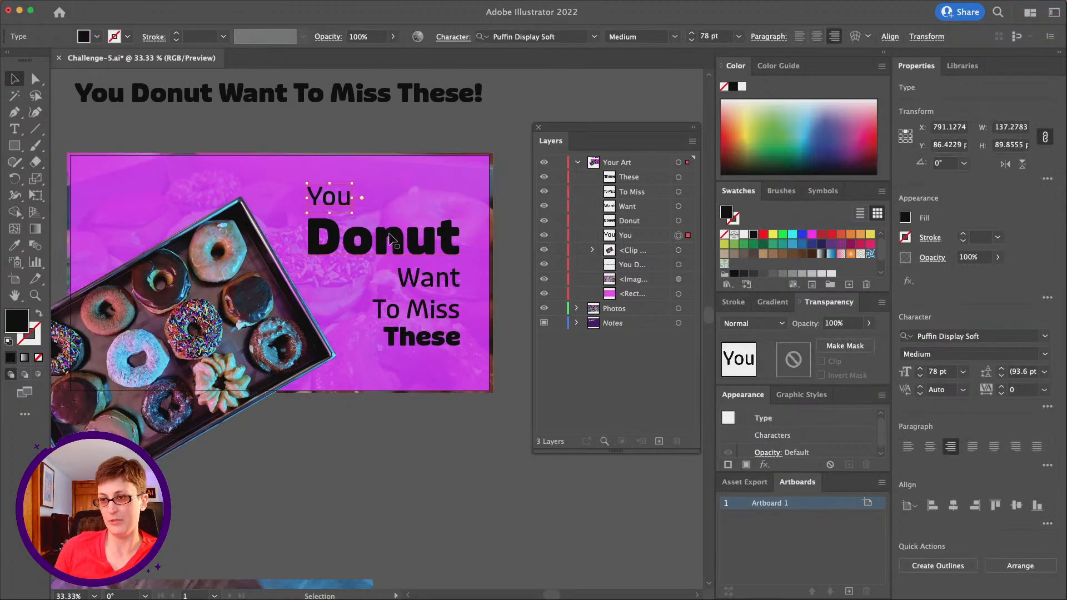
shift+click(443, 293)
shift+click(442, 313)
shift+click(450, 340)
scroll(456, 245, left, 3)
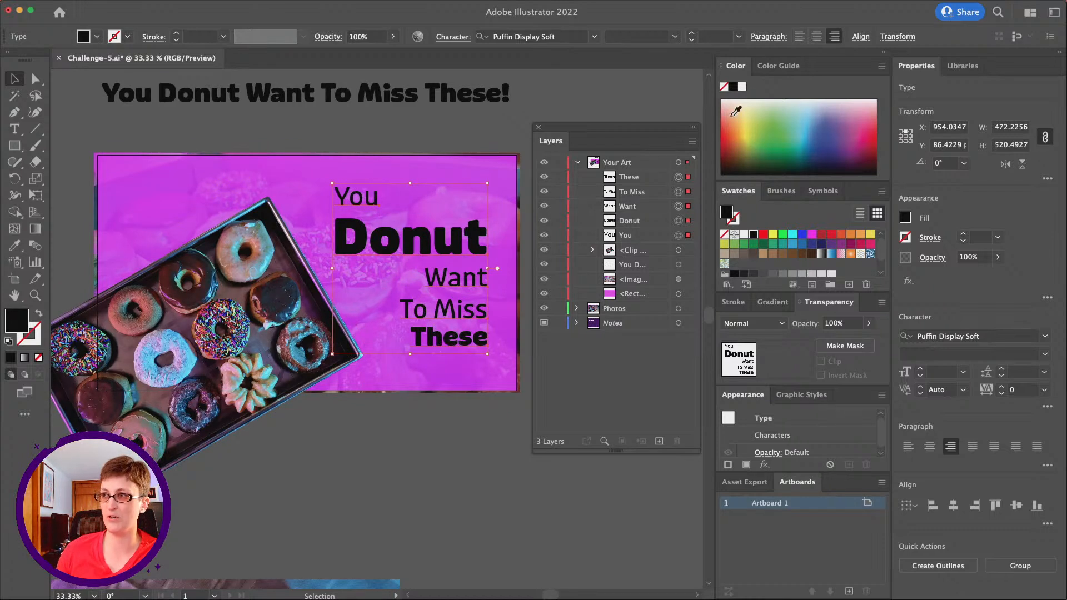
click(743, 87)
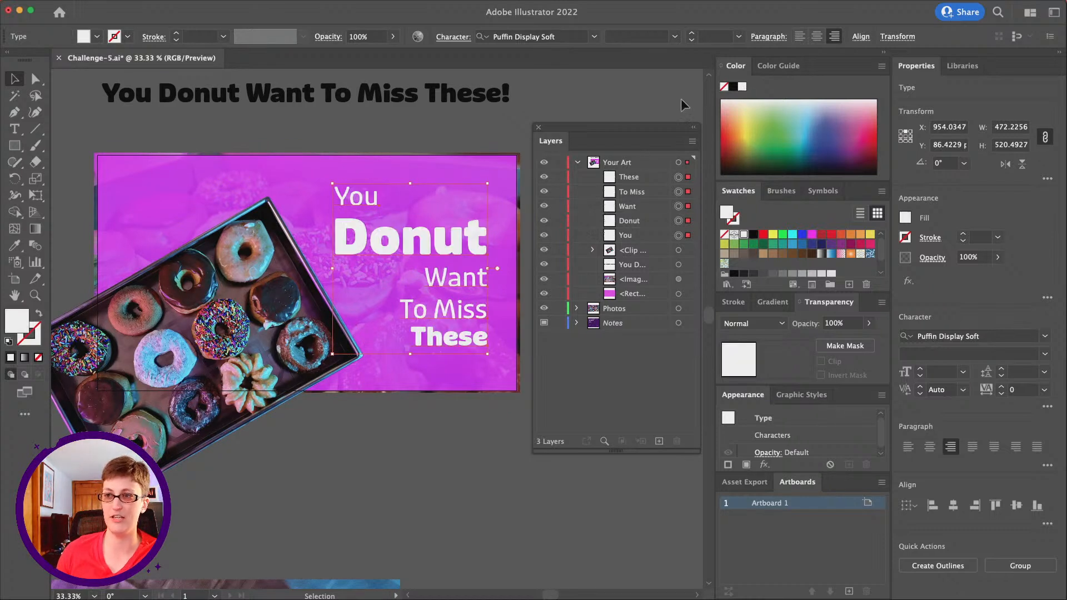
click(60, 144)
Change the magenta background rectangle's fill to a darker purple-magenta
scroll(121, 176, down, 2)
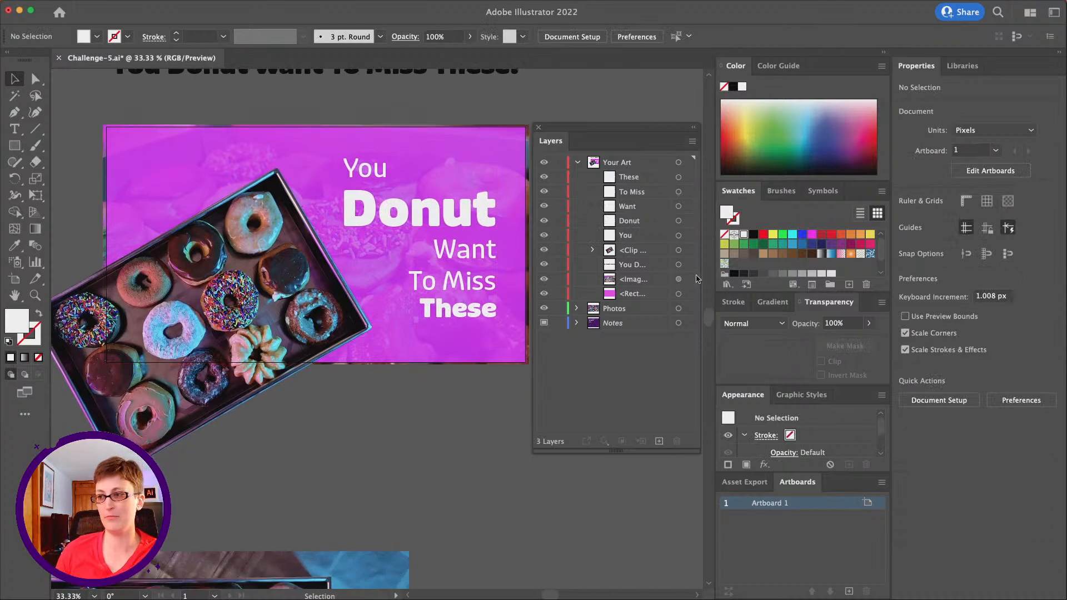
click(678, 294)
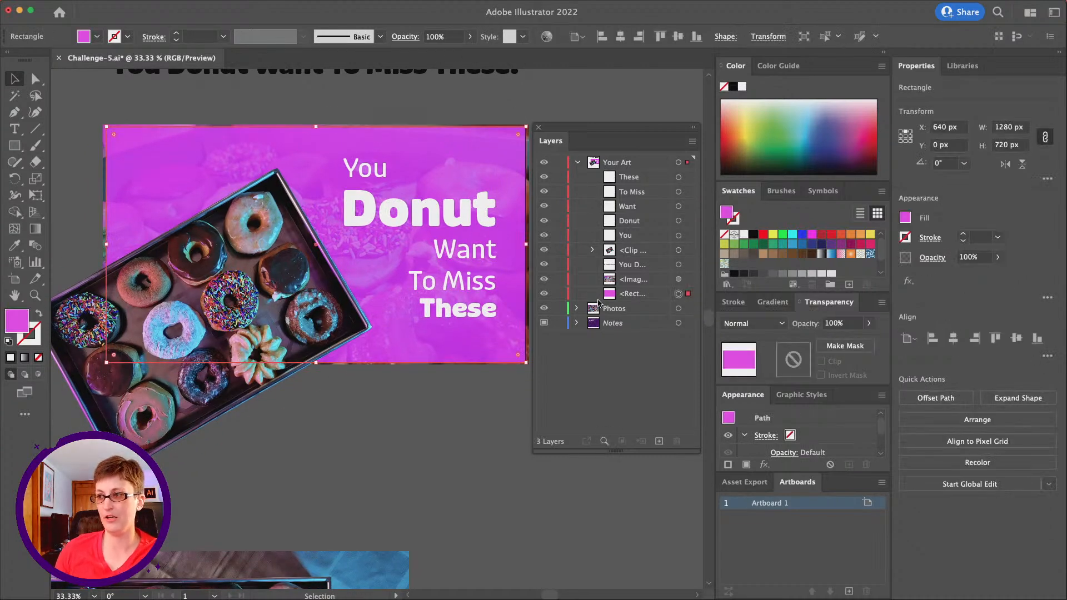
double_click(17, 318)
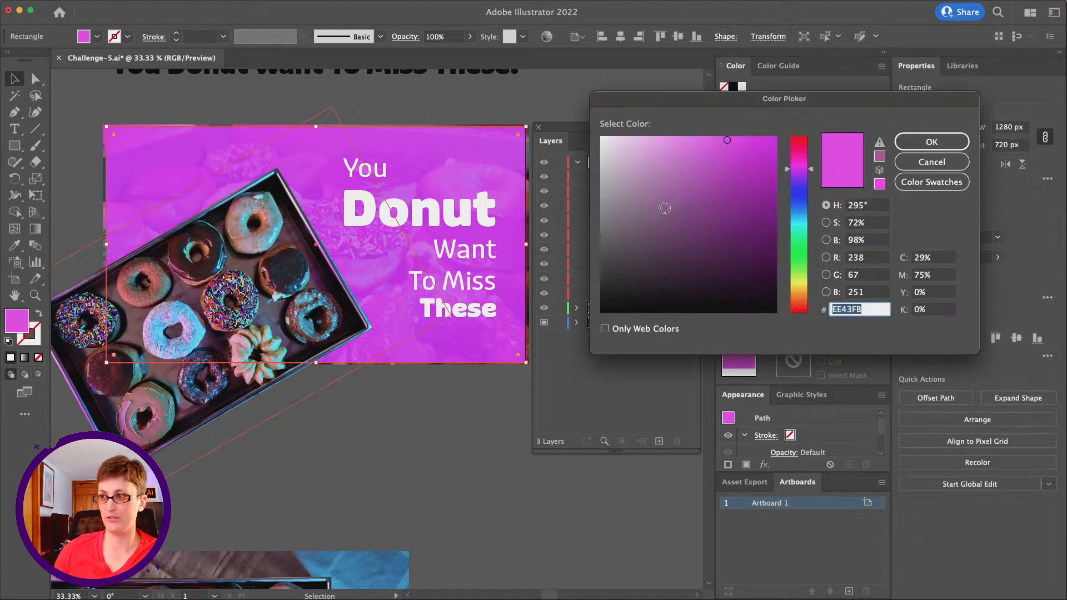
mouse_move(722, 157)
mouse_down()
mouse_move(736, 149)
mouse_move(762, 161)
mouse_up()
click(932, 141)
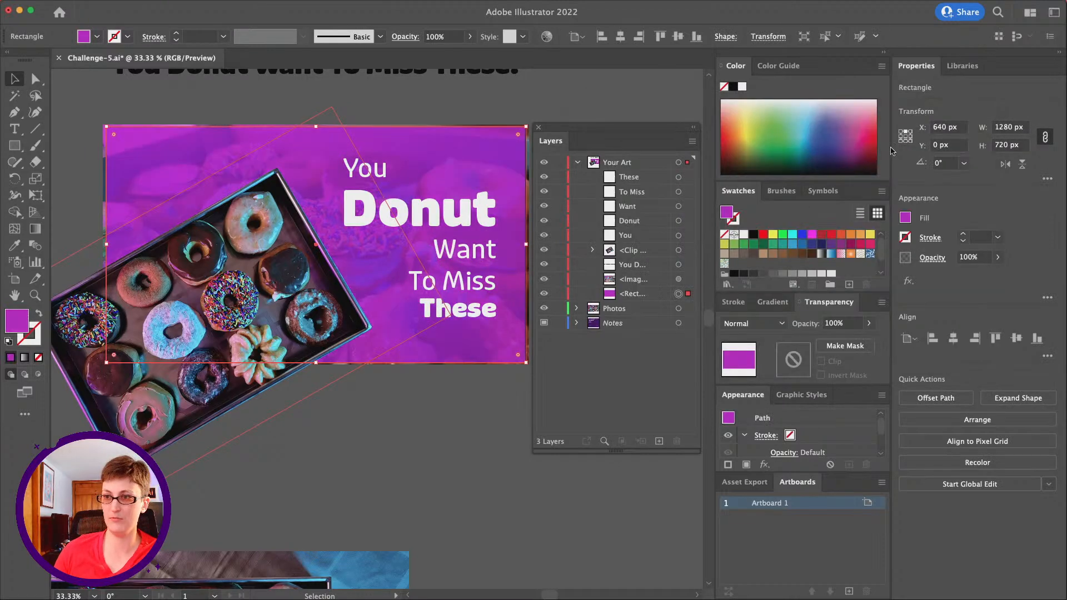
click(398, 442)
Move the tilted donut box slightly up and left, to about X 262 px, Y 72 px, away from the text
click(34, 295)
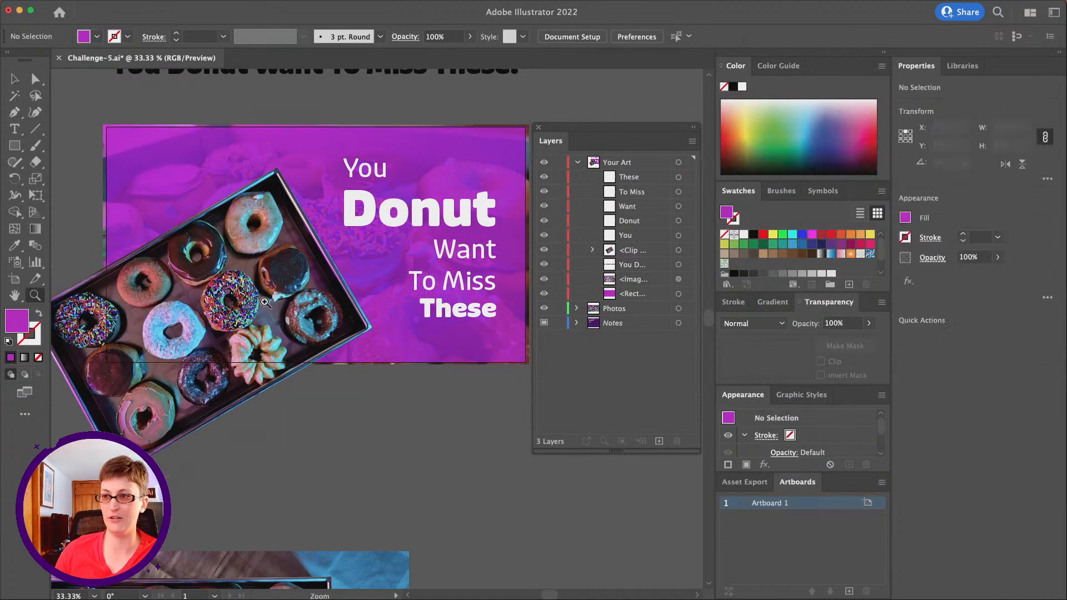
alt+click(372, 339)
scroll(372, 340, down, 4)
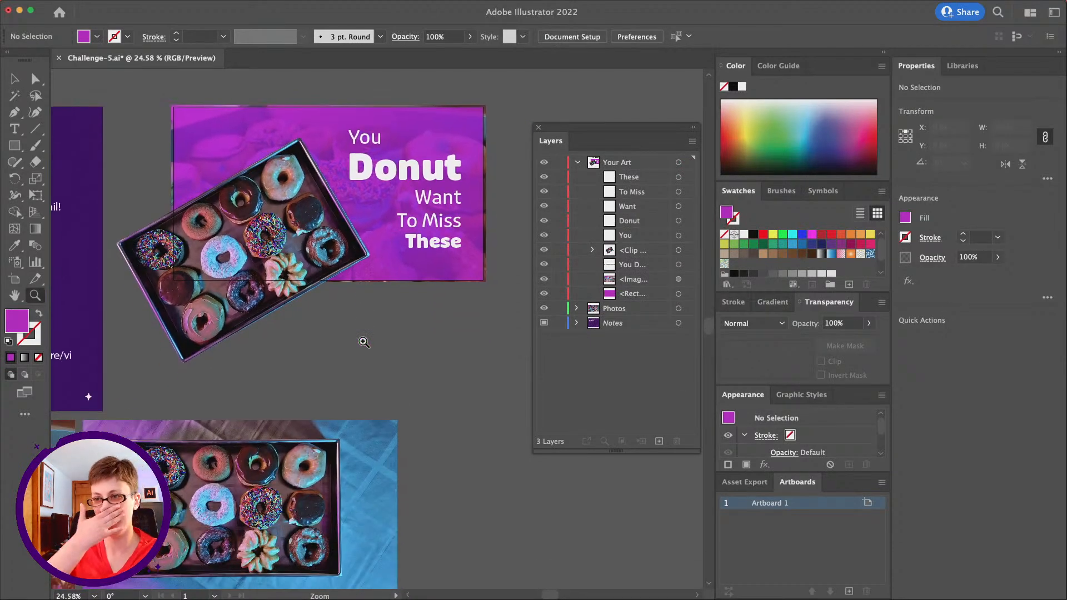
scroll(364, 342, up, 2)
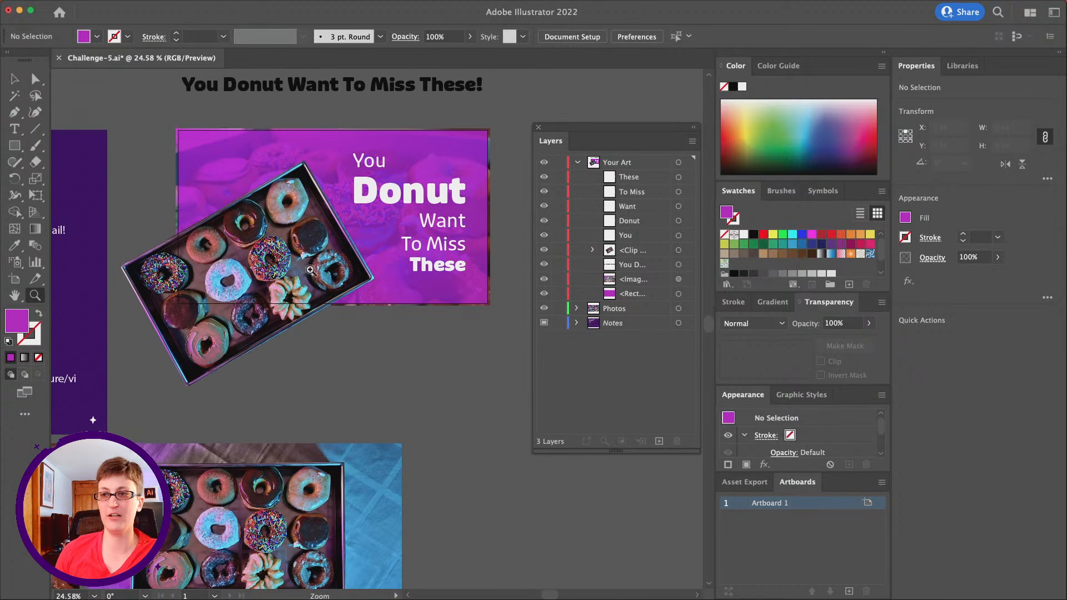
click(14, 78)
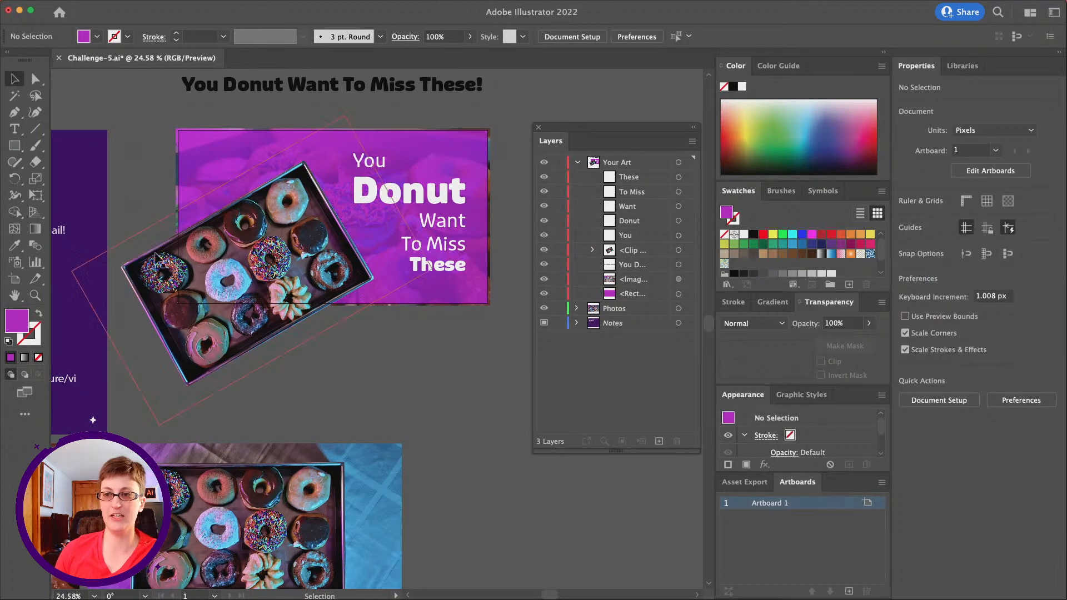
drag(210, 350, 208, 336)
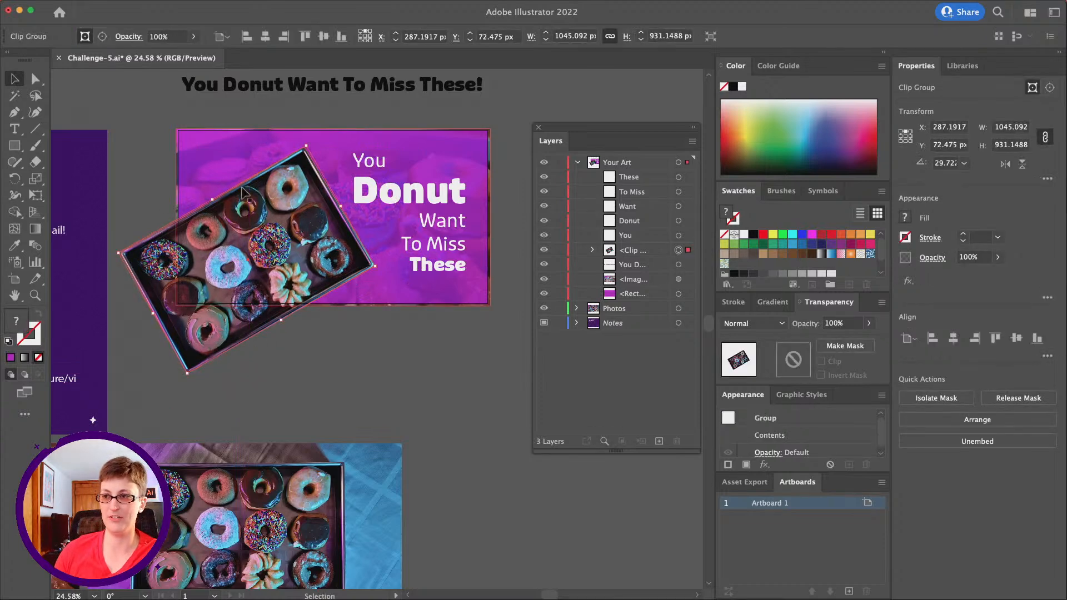
click(340, 364)
click(367, 162)
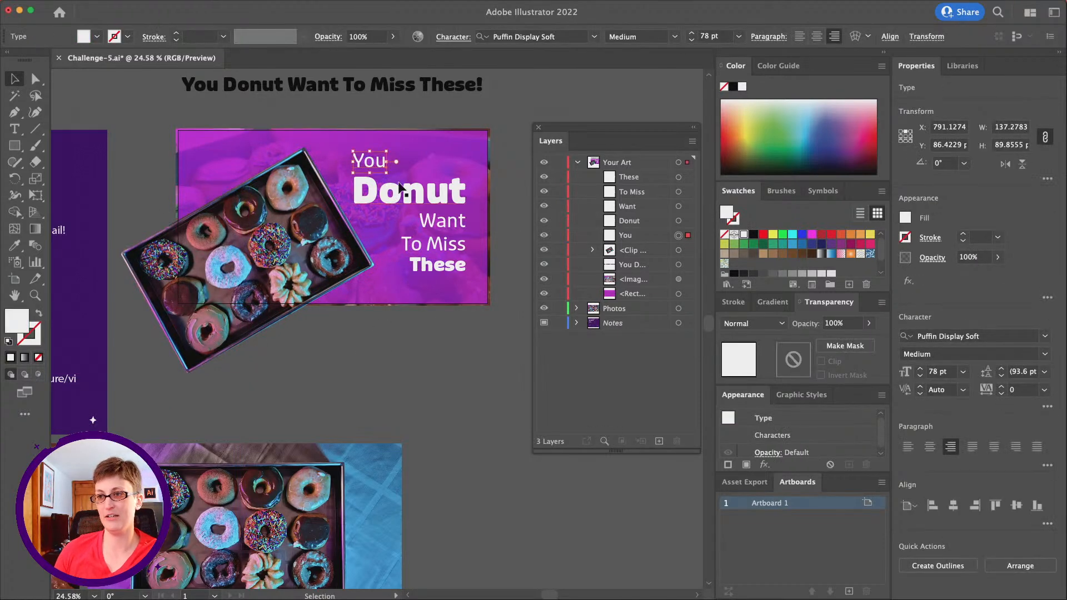
drag(297, 249, 291, 249)
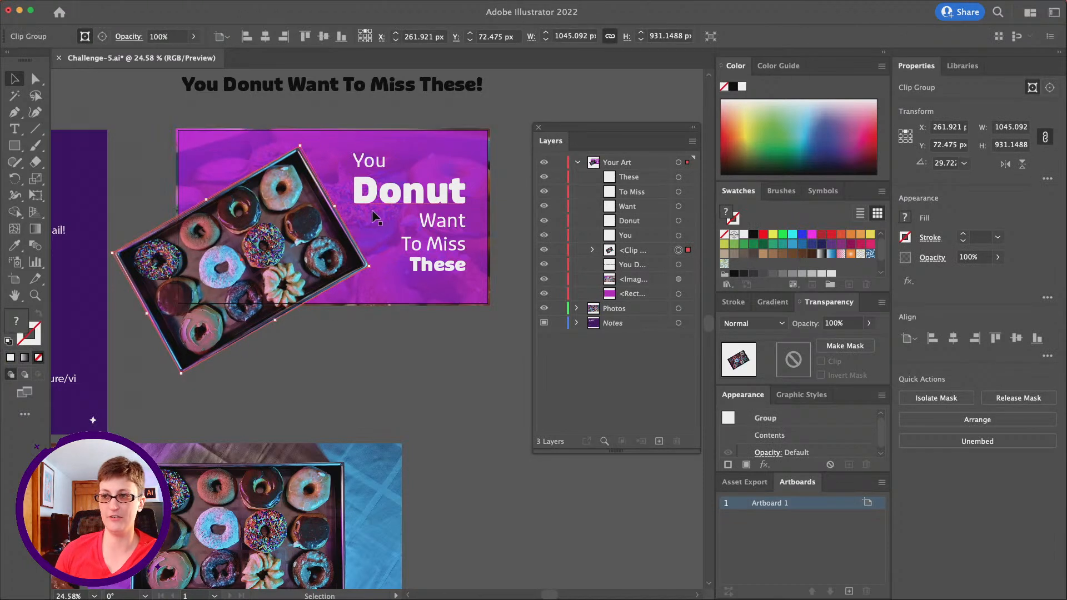
click(416, 308)
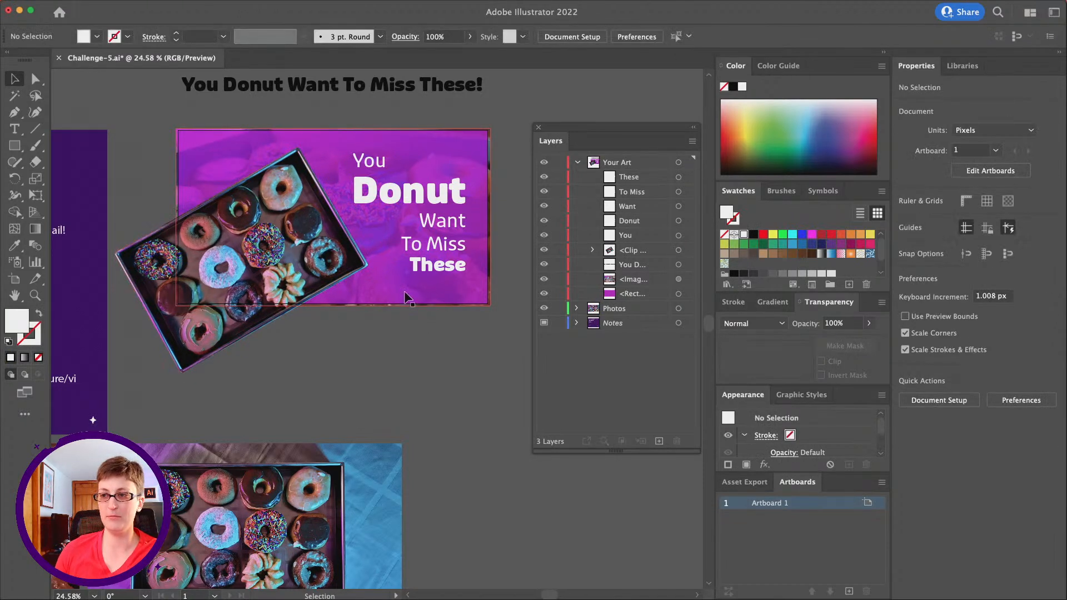
scroll(247, 300, up, 1)
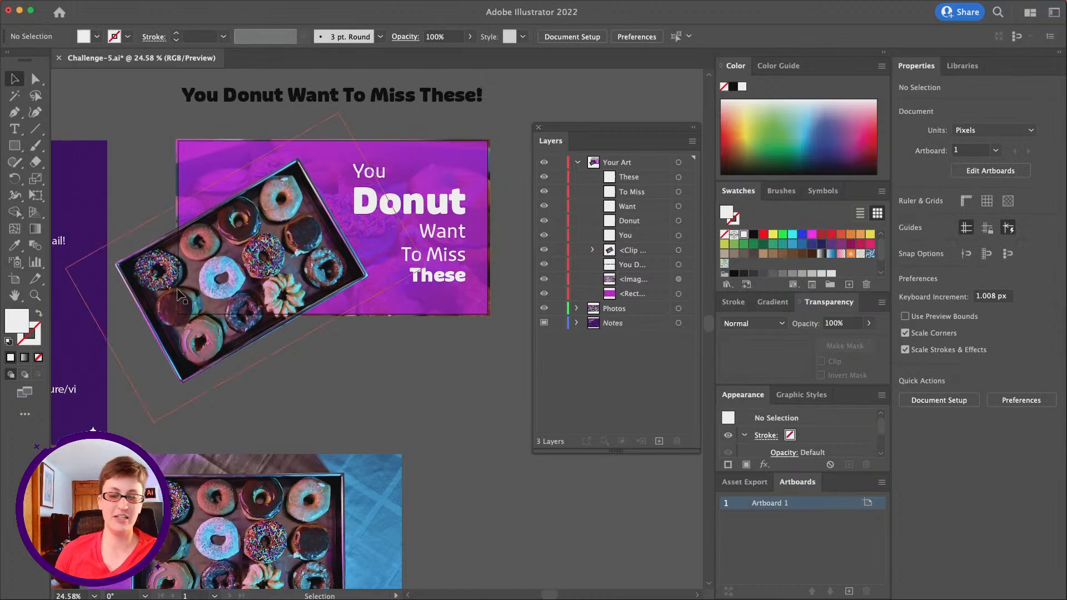
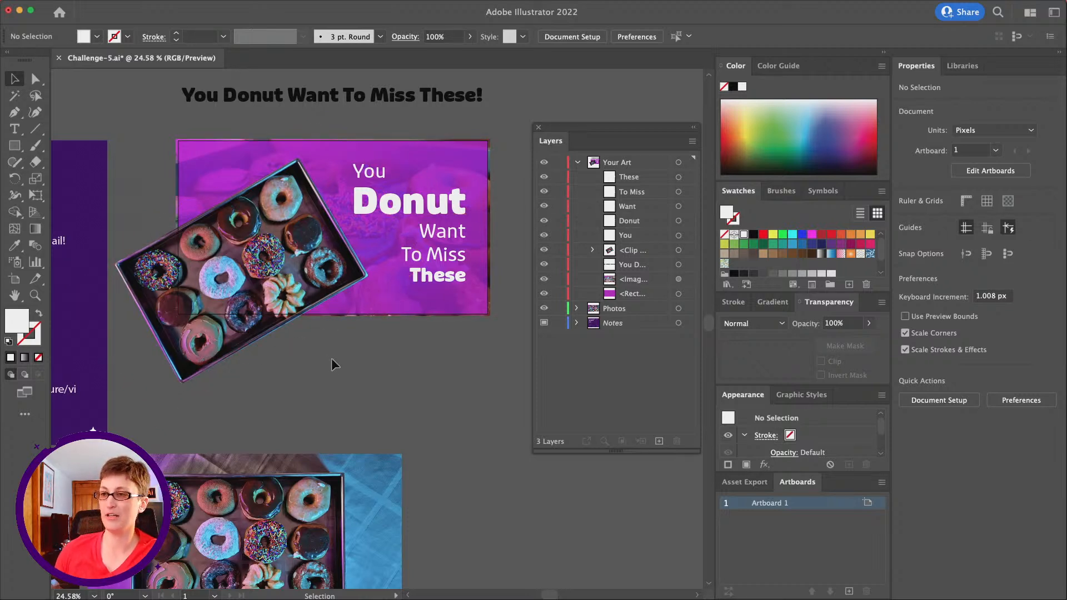
Find the photo with the large sprinkled donut in the middle, donut1.png, among the supplied photos and copy it
scroll(334, 367, down, 10)
scroll(333, 366, left, 5)
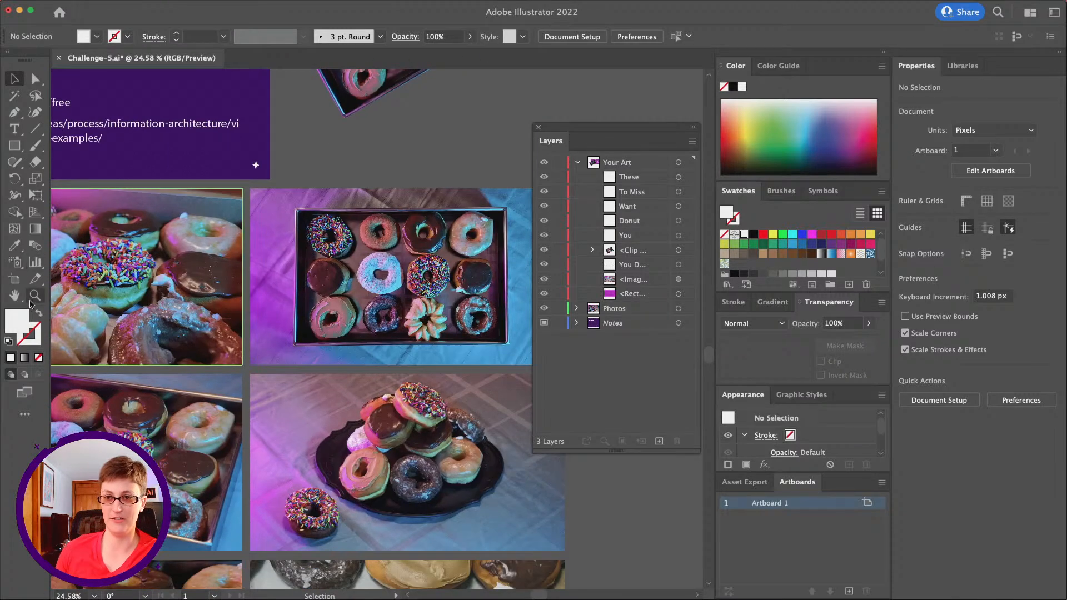
click(35, 297)
alt+click(283, 372)
scroll(281, 358, down, 5)
scroll(282, 357, left, 5)
scroll(282, 358, up, 5)
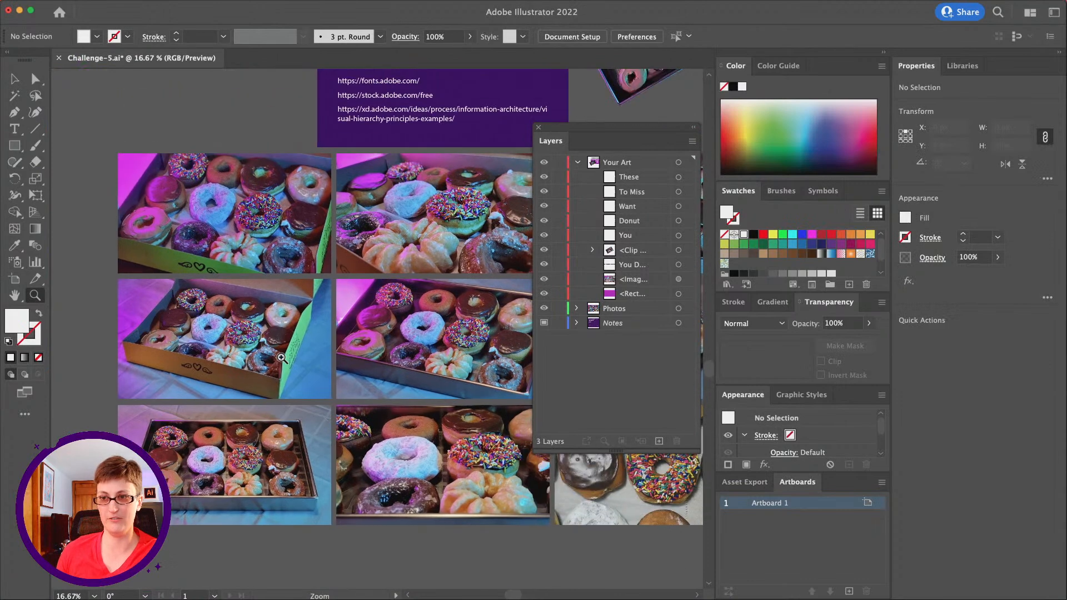
scroll(282, 358, right, 10)
scroll(284, 357, down, 2)
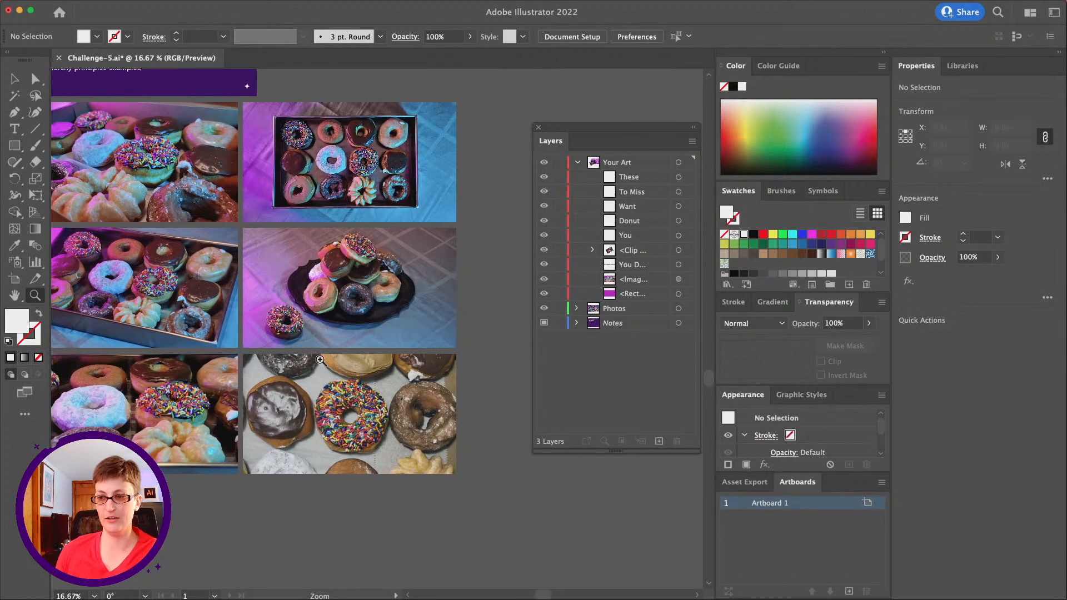
click(14, 78)
click(341, 431)
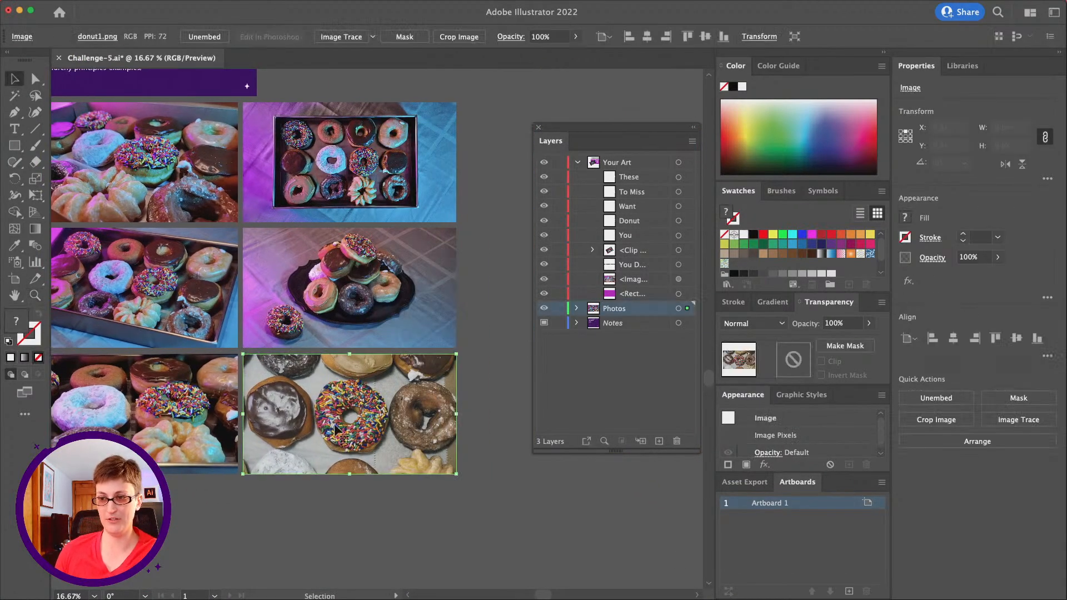
key(super)
Paste the copied sprinkled donut photo into the Your Art layer
scroll(442, 175, up, 8)
scroll(443, 175, right, 3)
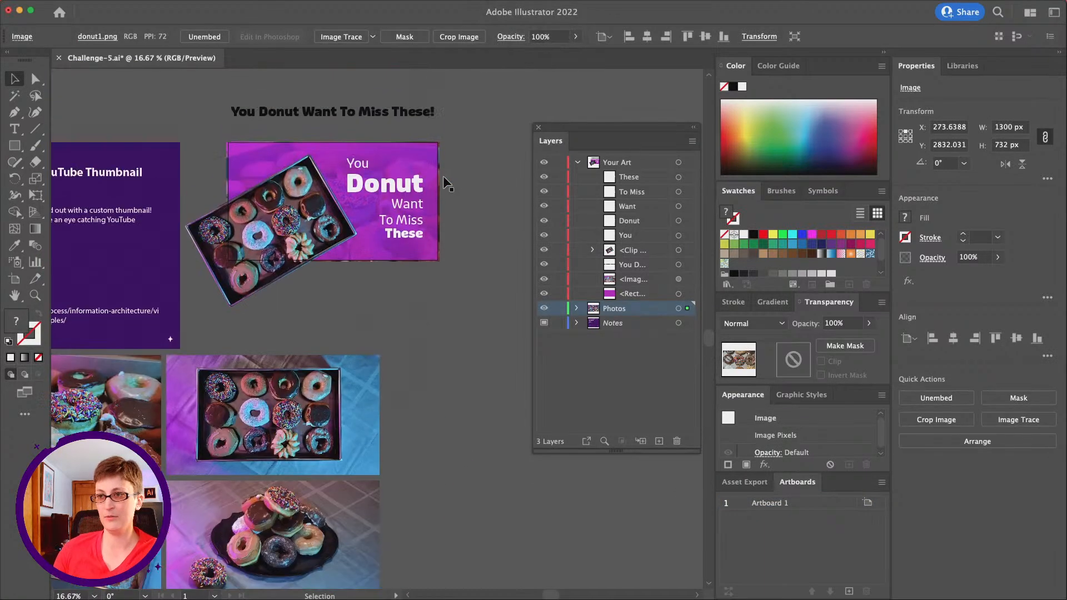
click(454, 189)
click(639, 164)
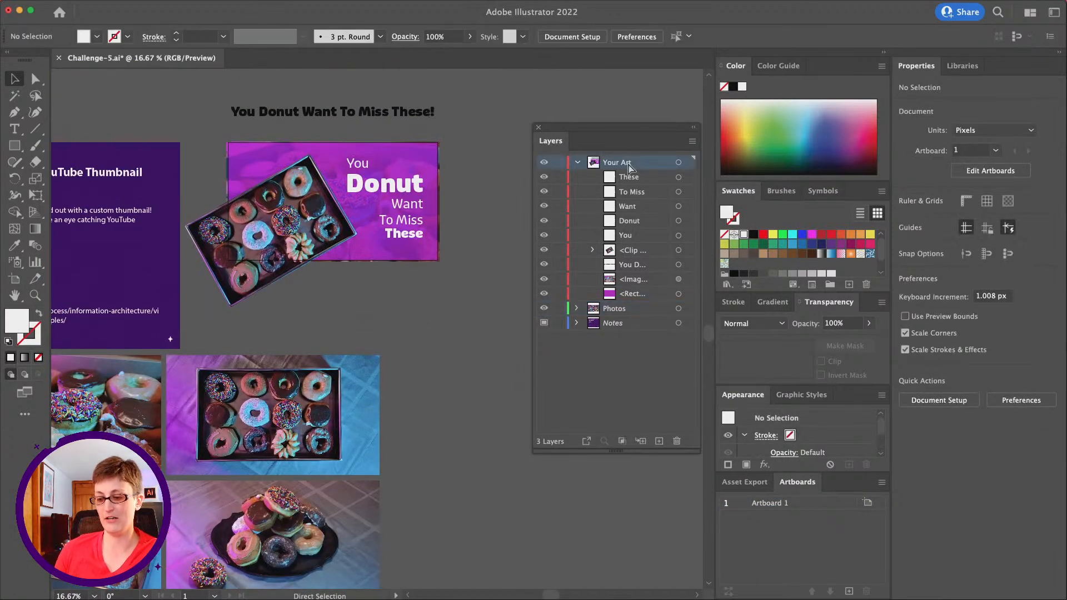
key(super)
key(super+v)
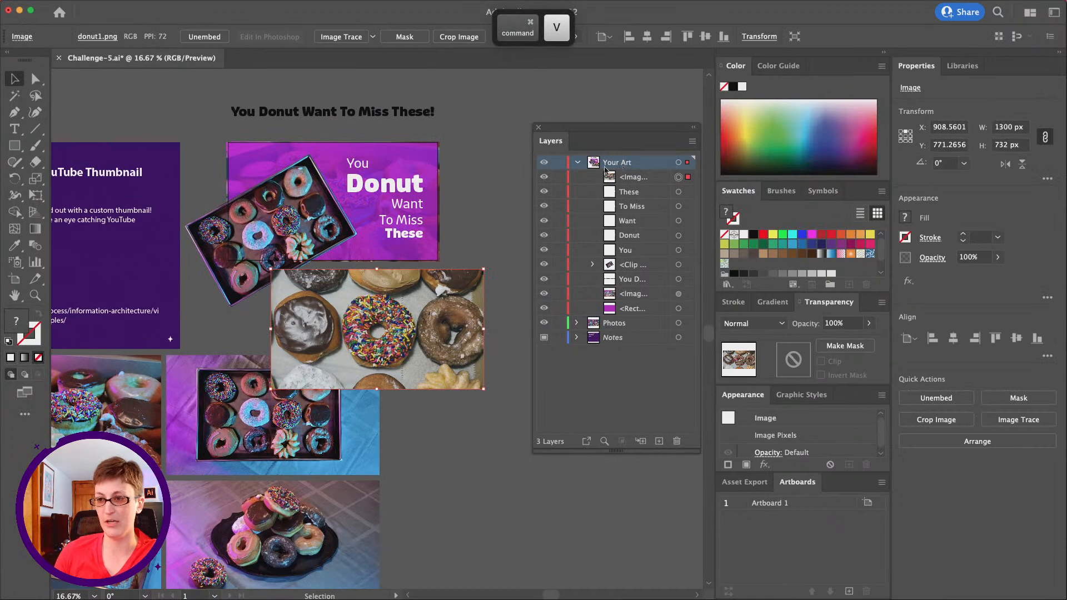
Move the pasted sprinkled donut photo slightly up, over the artboard's lower edge, and deselect it
click(35, 295)
click(375, 332)
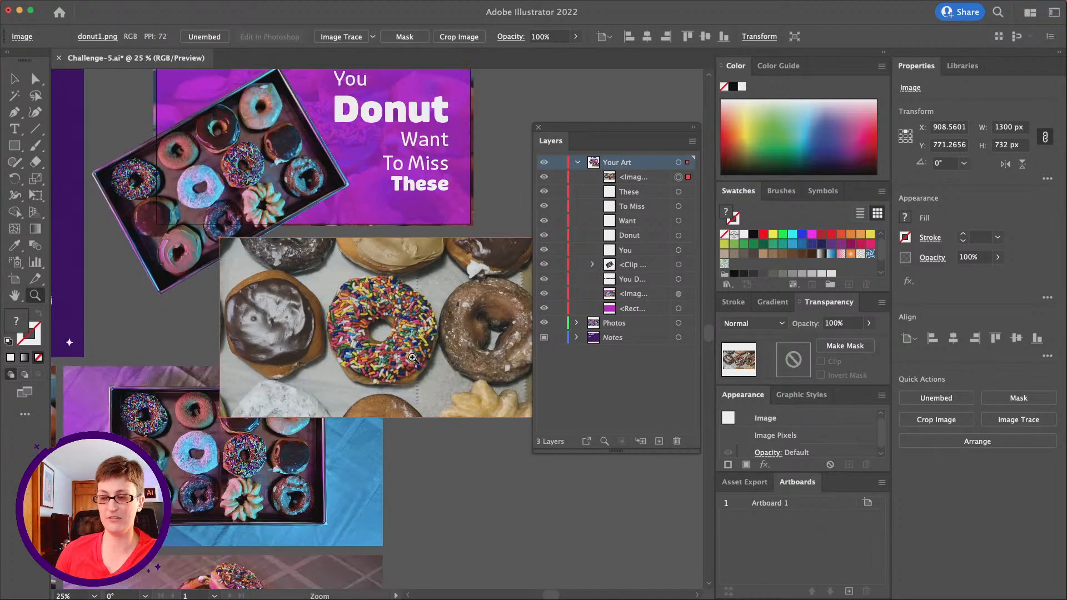
click(413, 358)
click(413, 357)
key(v)
drag(321, 384, 333, 339)
click(368, 478)
scroll(369, 478, up, 2)
scroll(369, 478, left, 2)
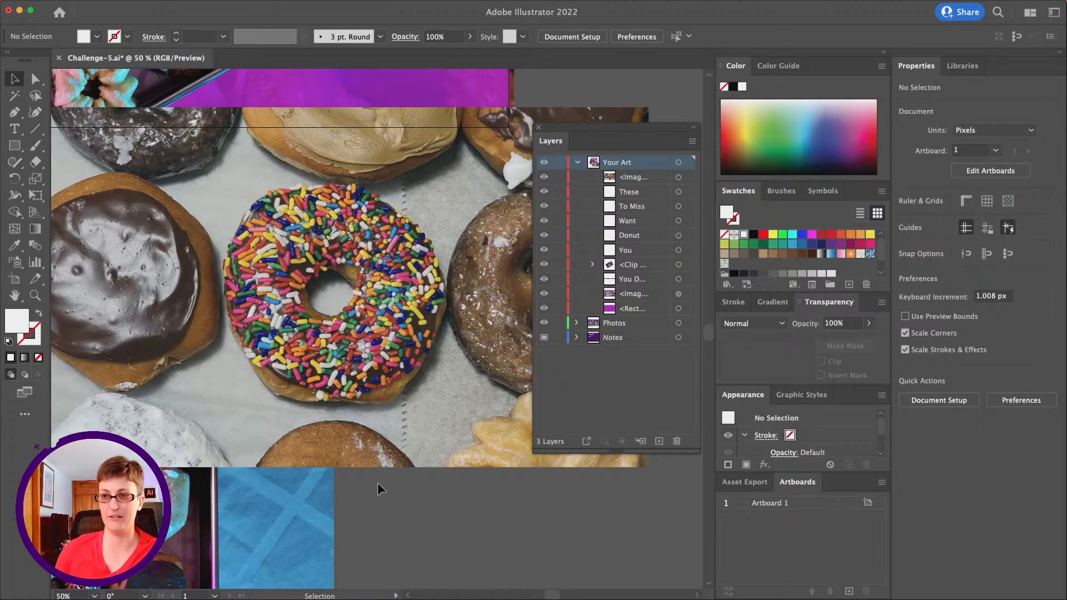
Trace the sprinkled donut's outer edge with a closed Pen path and swap its fill and stroke to leave a white outline
click(15, 112)
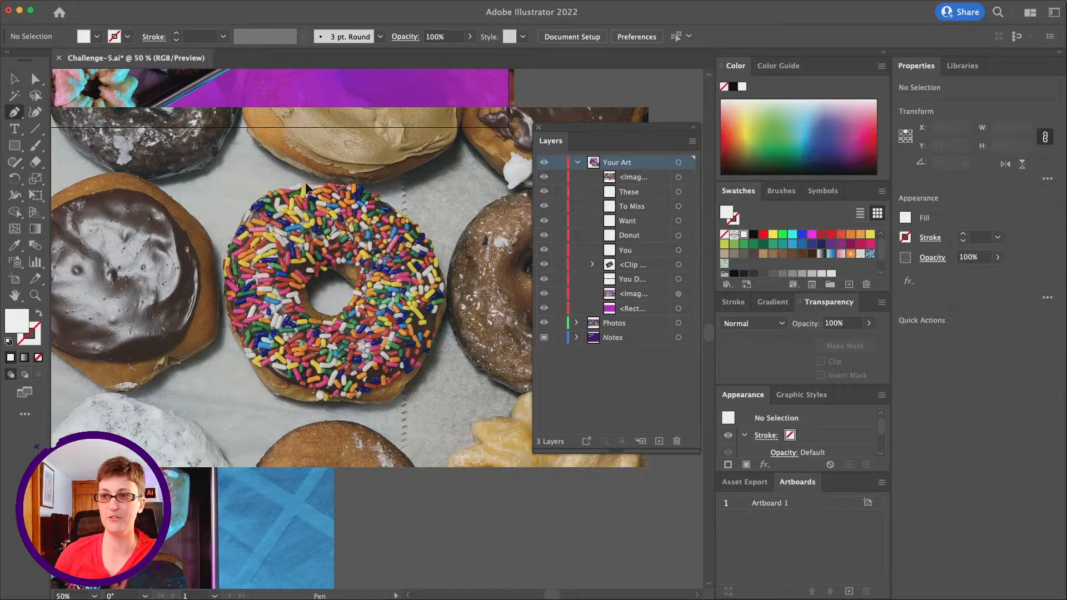
drag(306, 183, 305, 183)
drag(246, 213, 230, 241)
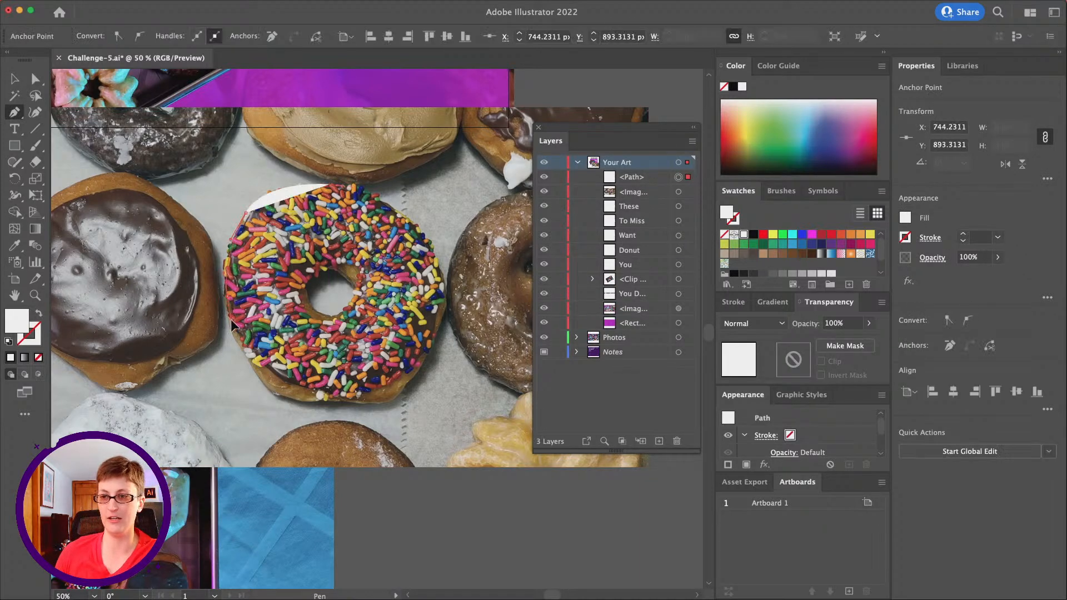
drag(231, 320, 233, 322)
drag(264, 379, 388, 402)
drag(430, 354, 444, 327)
drag(446, 324, 448, 283)
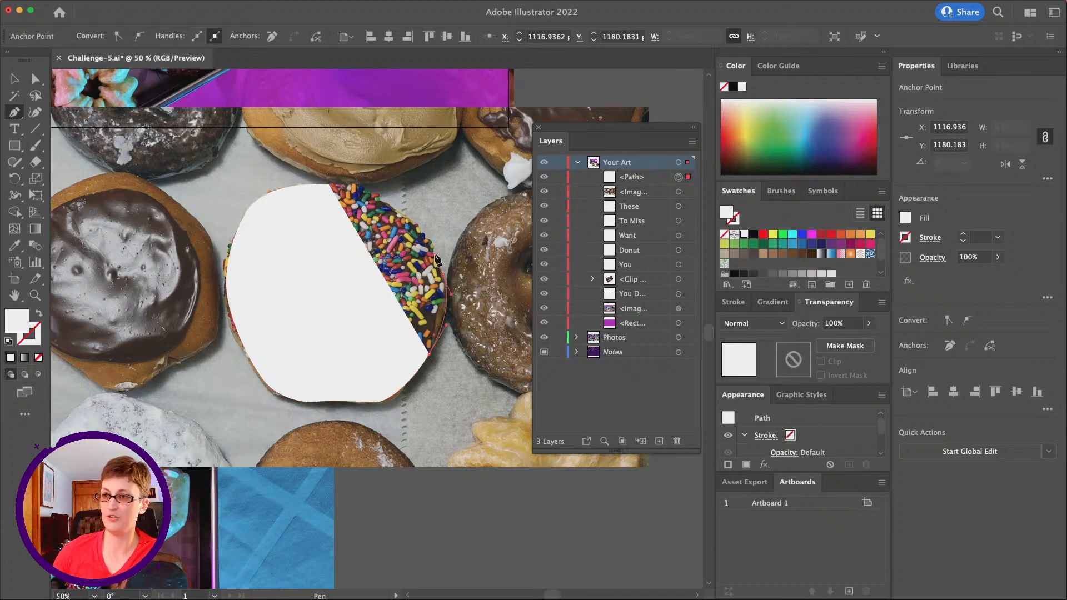
drag(435, 254, 435, 254)
mouse_move(403, 213)
mouse_down()
mouse_move(374, 193)
mouse_move(291, 191)
mouse_up()
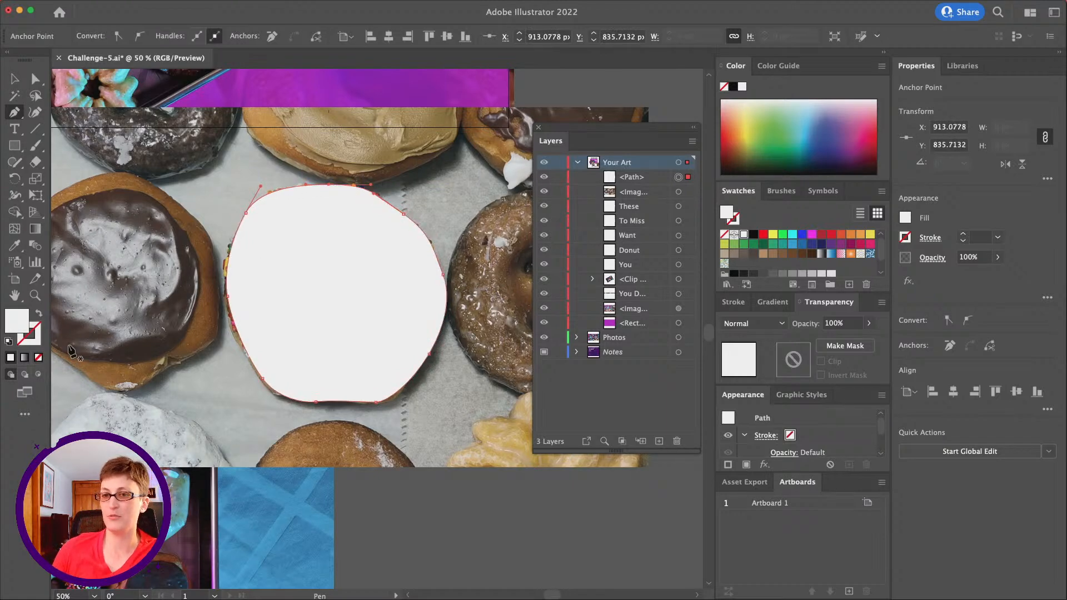
click(38, 315)
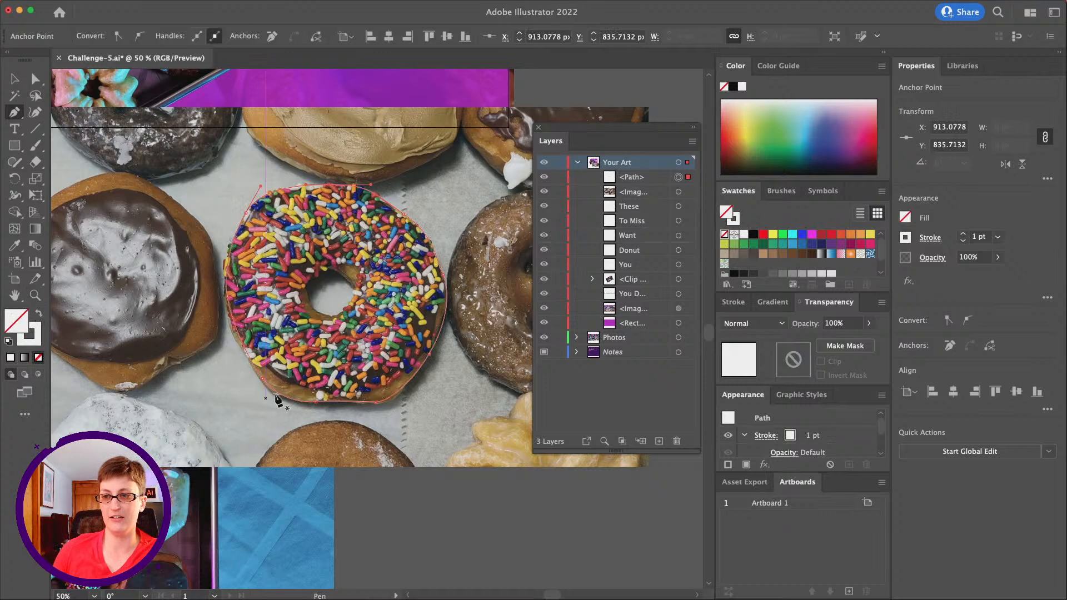
Trace the edge of the sprinkled donut's centre hole with a closed Pen path
click(34, 295)
click(399, 292)
click(316, 347)
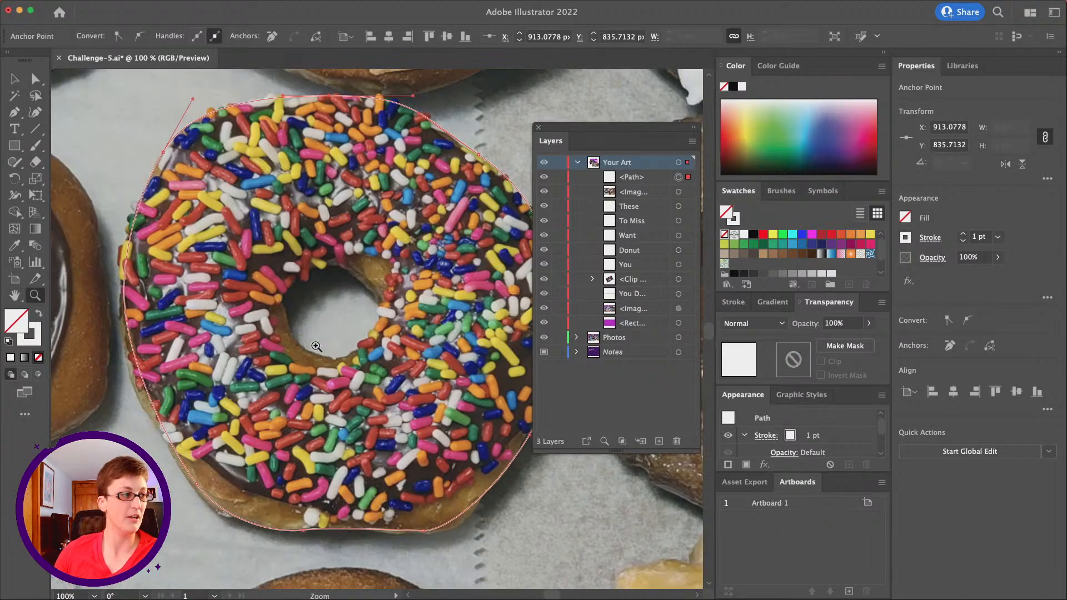
click(15, 112)
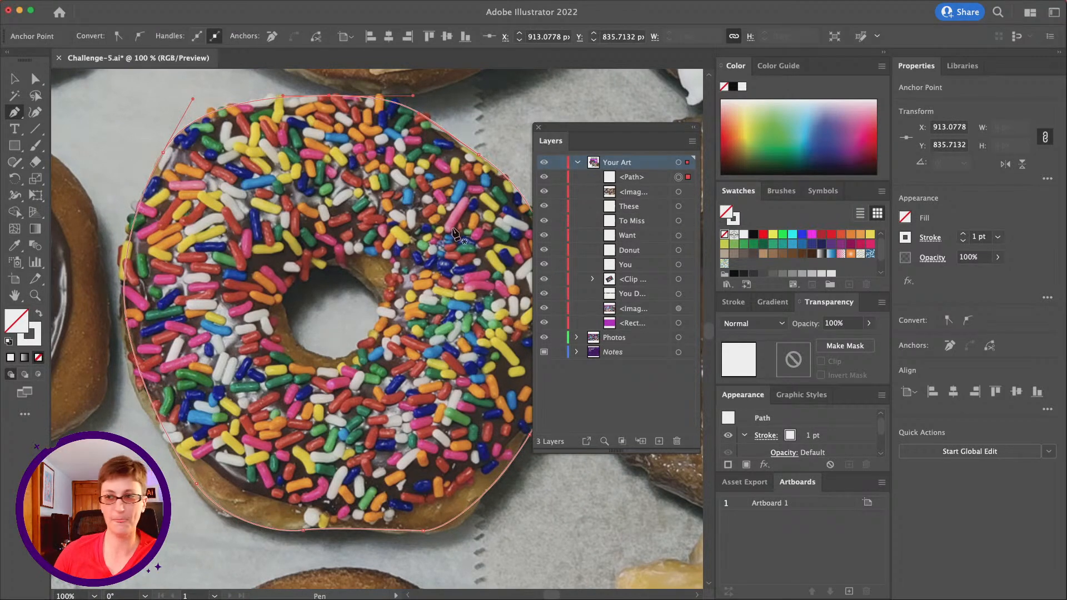
drag(329, 264, 279, 306)
drag(304, 350, 375, 335)
drag(392, 298, 330, 271)
click(313, 265)
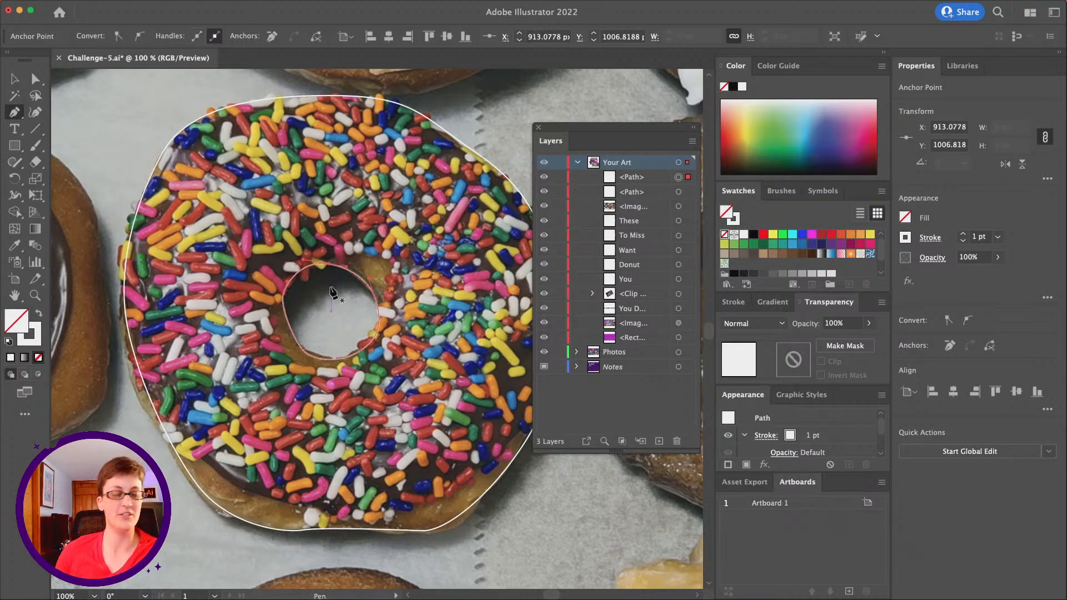
Combine the donut's outer and hole paths into a compound path and swap its fill and stroke to give a white fill
click(35, 295)
alt+click(253, 402)
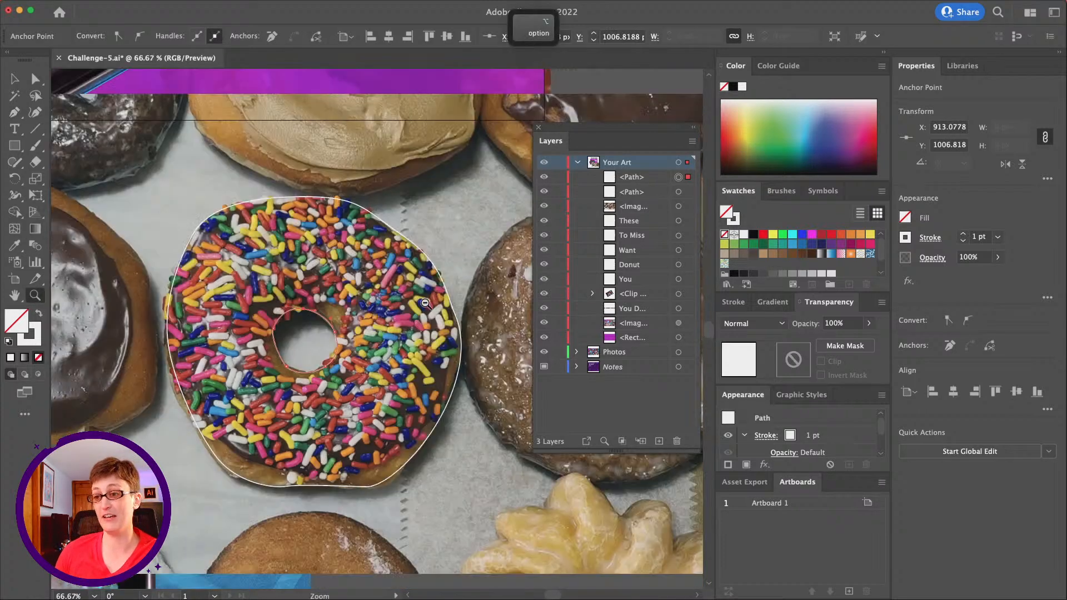
alt+click(425, 303)
alt+click(311, 306)
key(v)
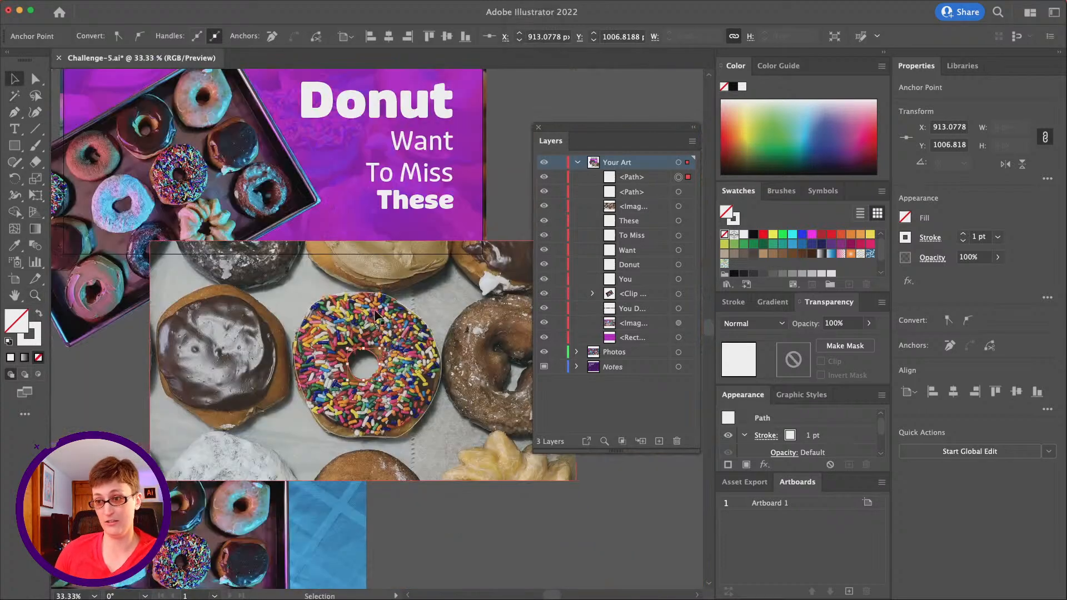
click(679, 177)
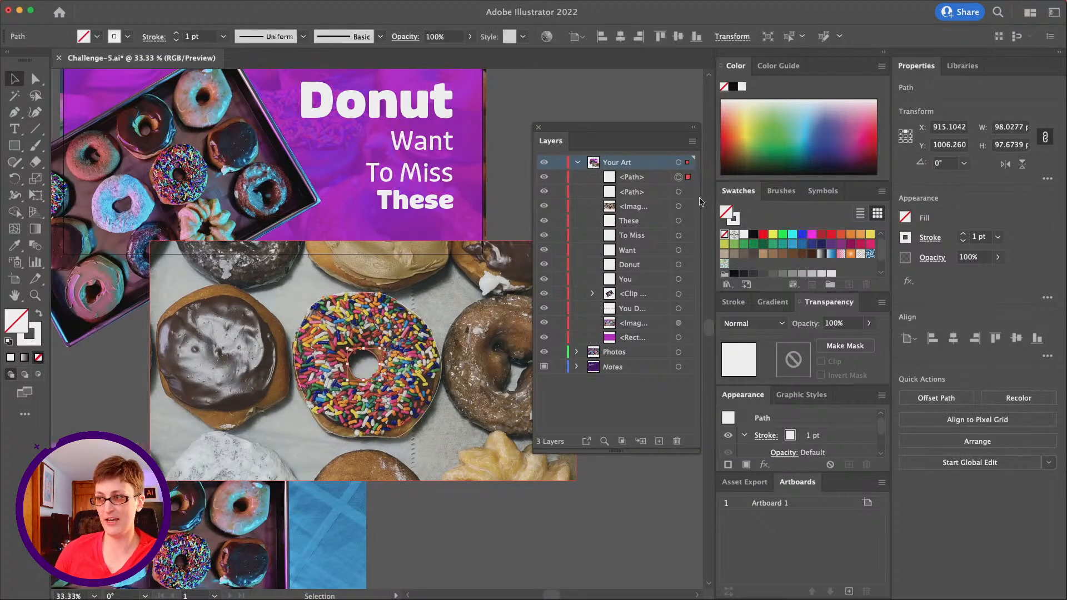
shift+click(678, 192)
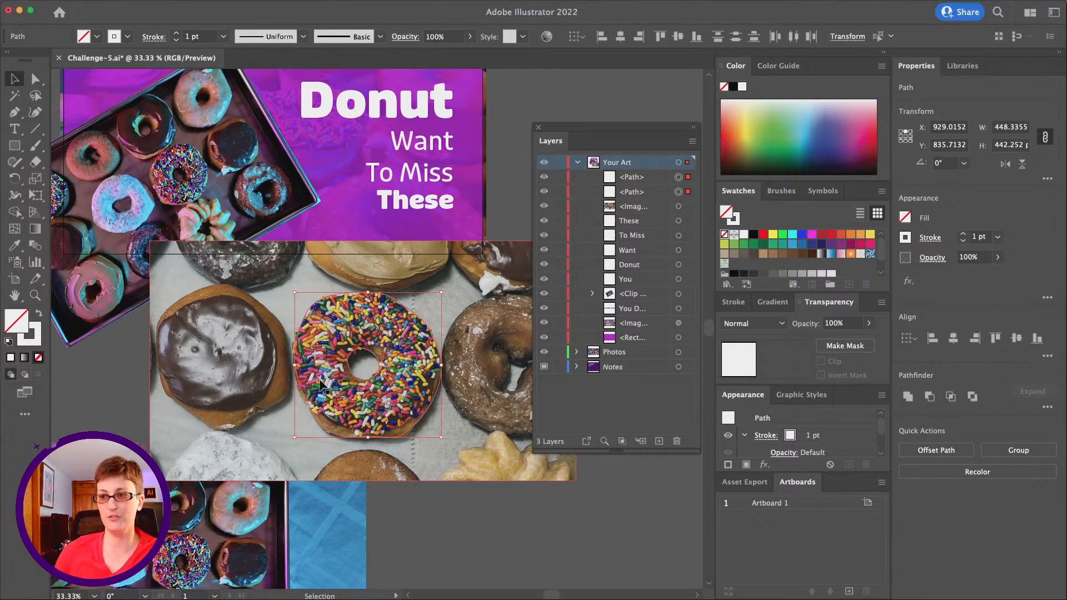
right_click(354, 378)
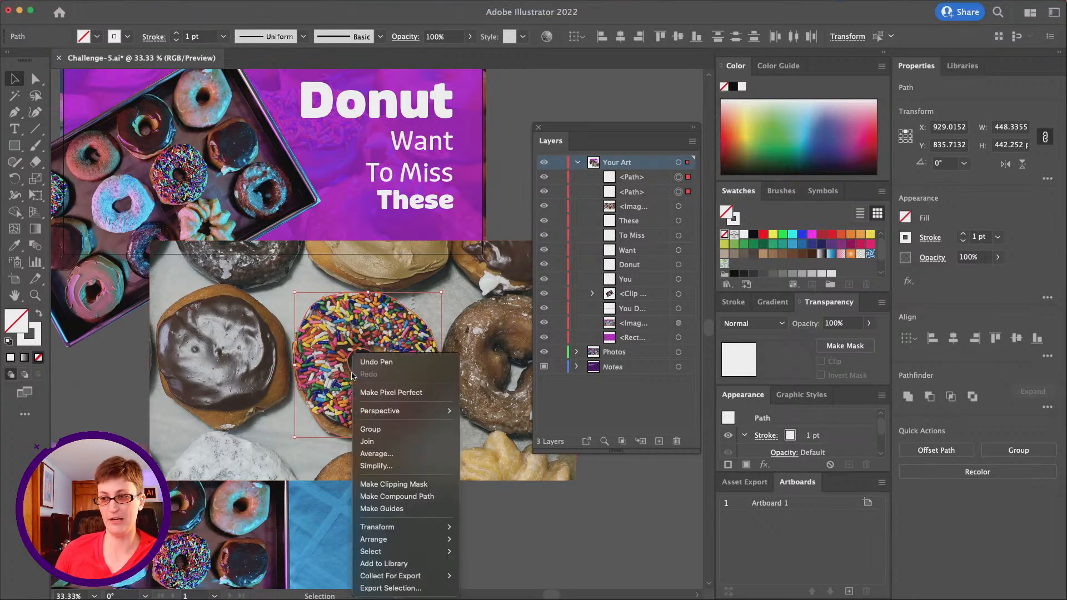
click(395, 497)
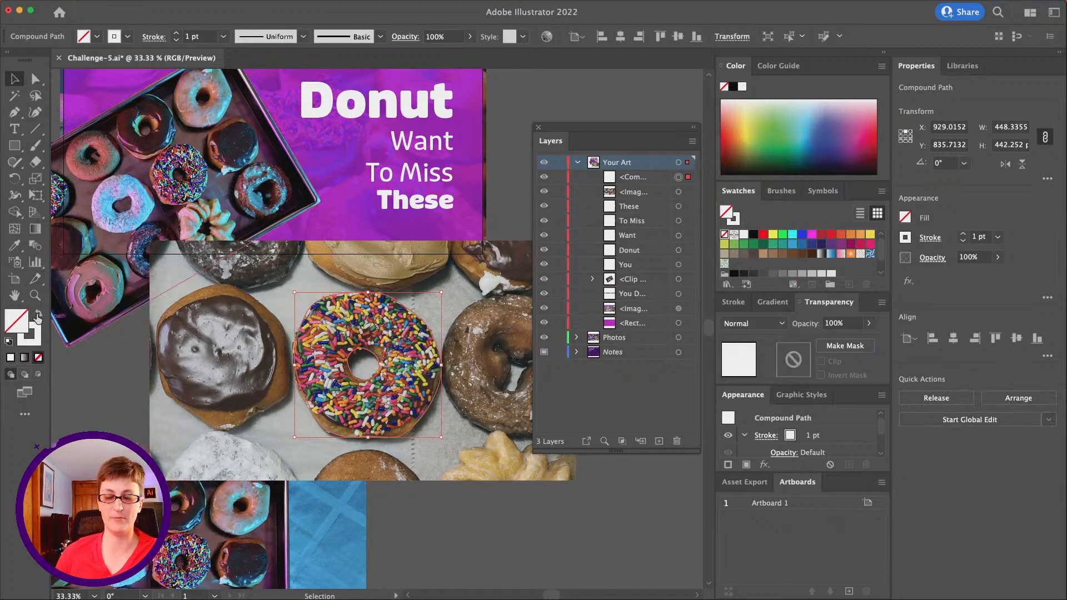
click(38, 316)
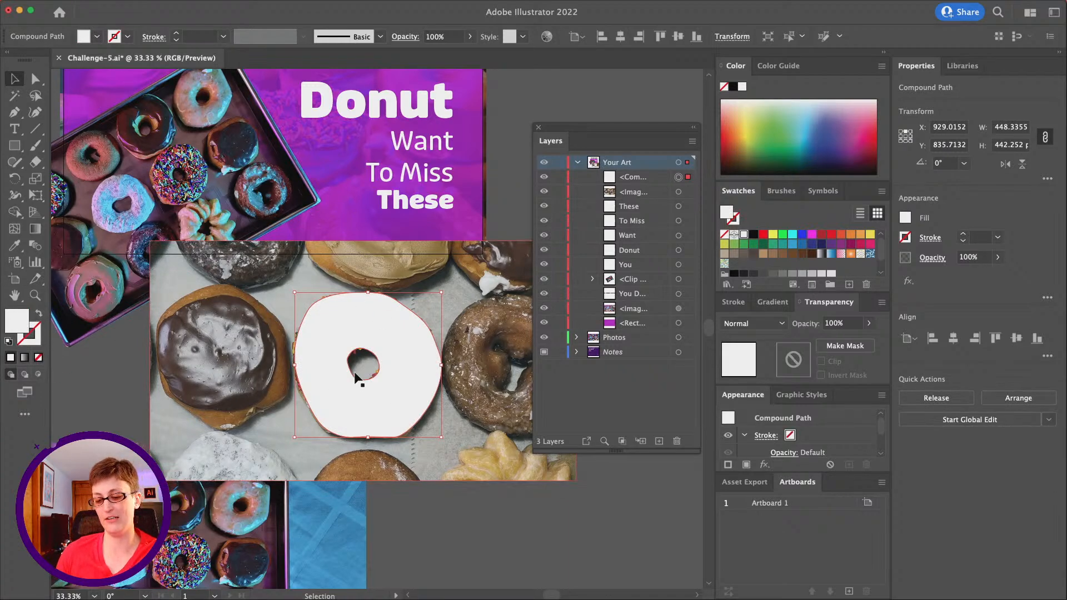
Make a clipping mask from the white donut shape and the donut photo beneath it, and deselect
shift+click(485, 448)
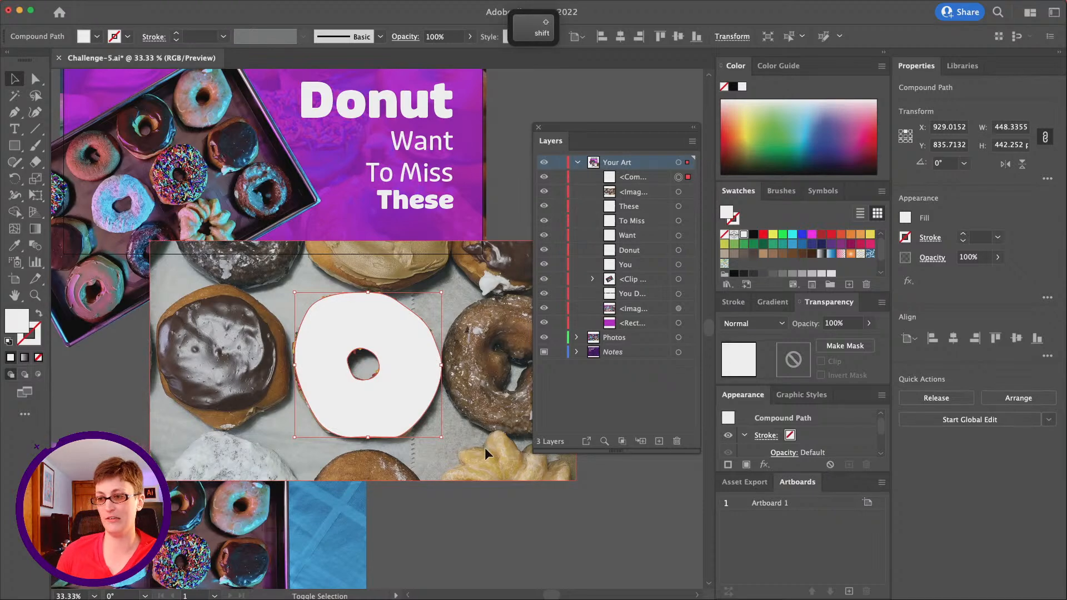
right_click(399, 399)
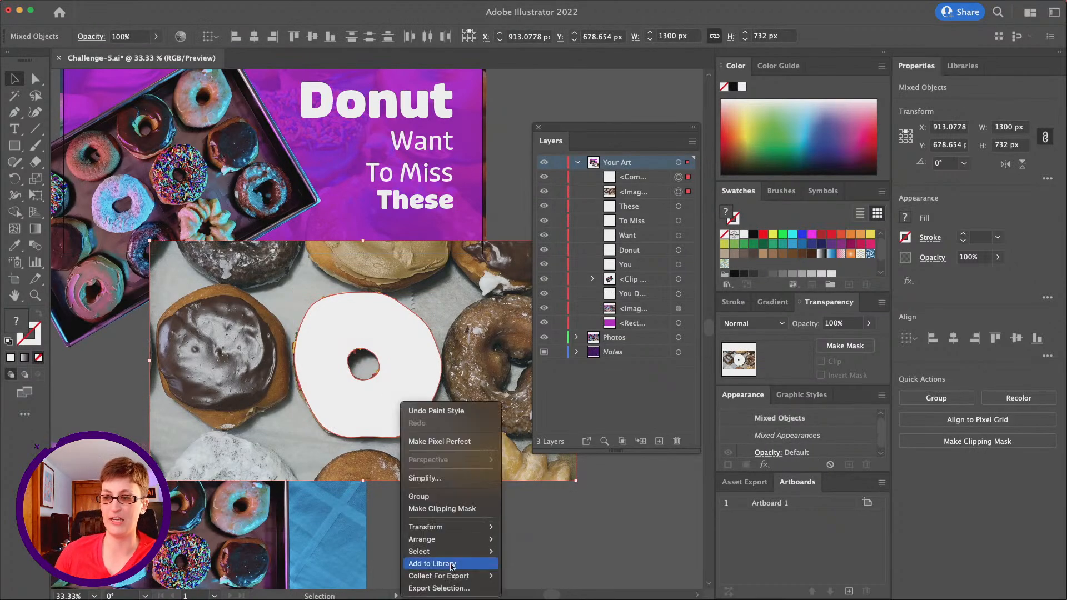
click(439, 508)
click(477, 441)
Move the cut-out sprinkled donut up onto the artboard, between the donut box and the text, and deselect it
scroll(450, 475, up, 2)
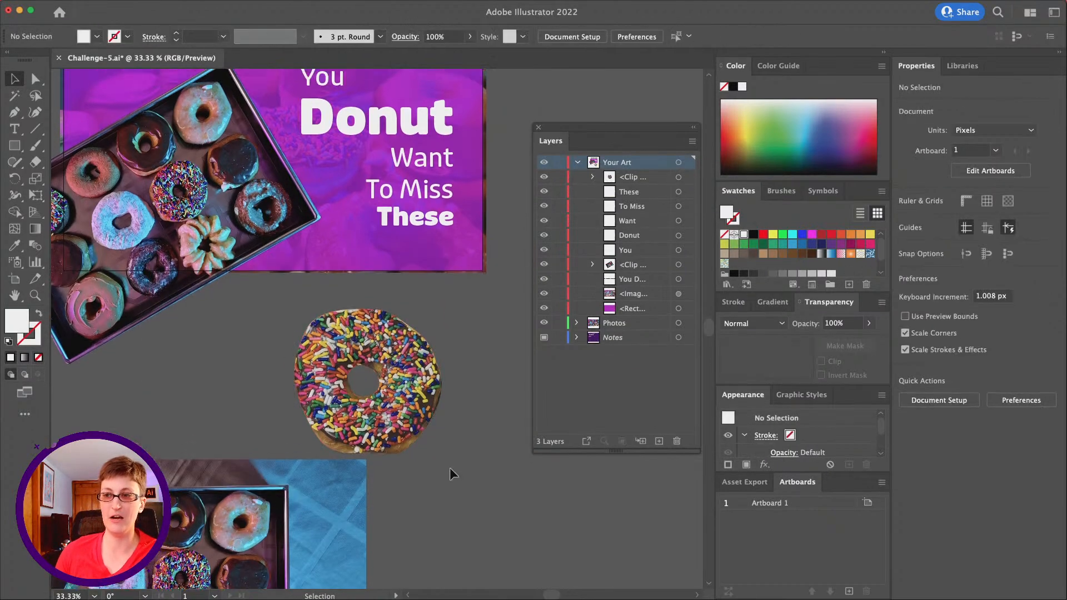
drag(415, 378, 370, 234)
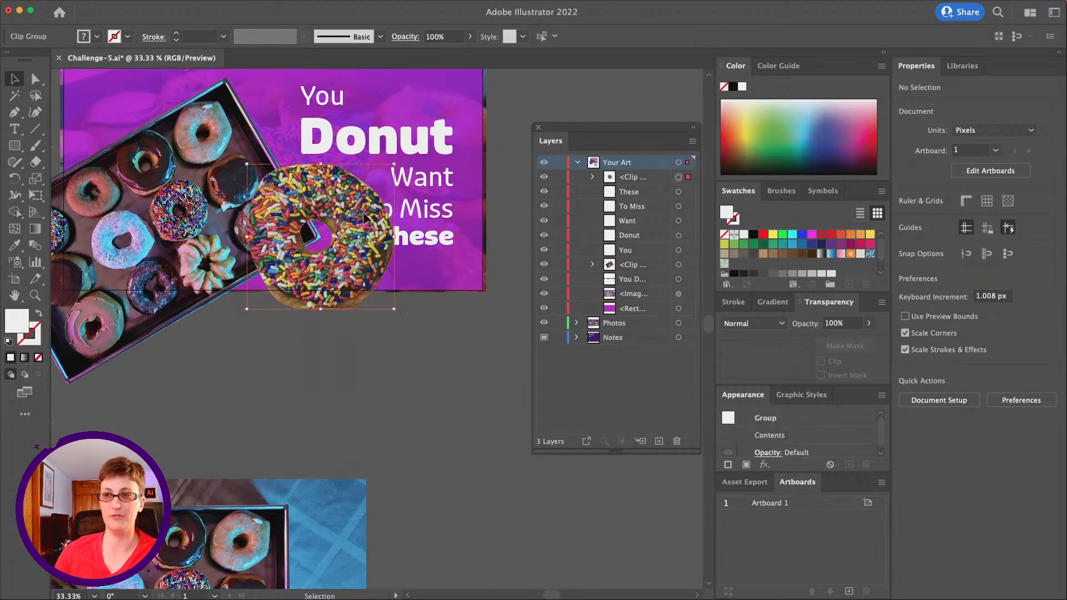
scroll(410, 443, up, 2)
click(419, 452)
scroll(419, 453, left, 2)
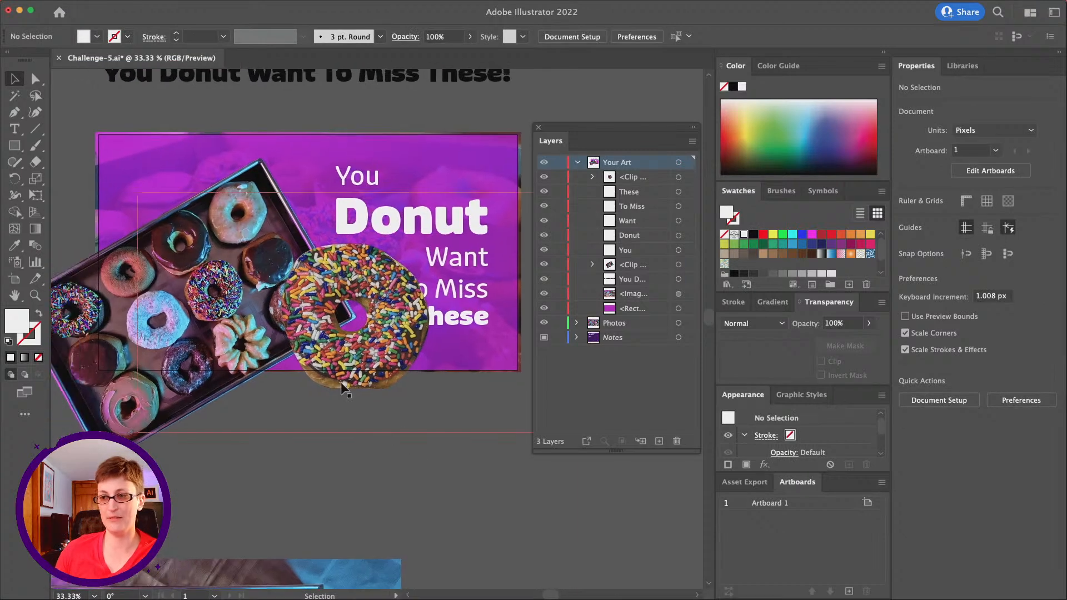
Scale the cut-out donut down, place it under the start of the word Donut, and shift the donut box slightly left
click(339, 379)
drag(282, 391, 349, 323)
drag(396, 286, 389, 261)
click(372, 423)
drag(278, 341, 266, 339)
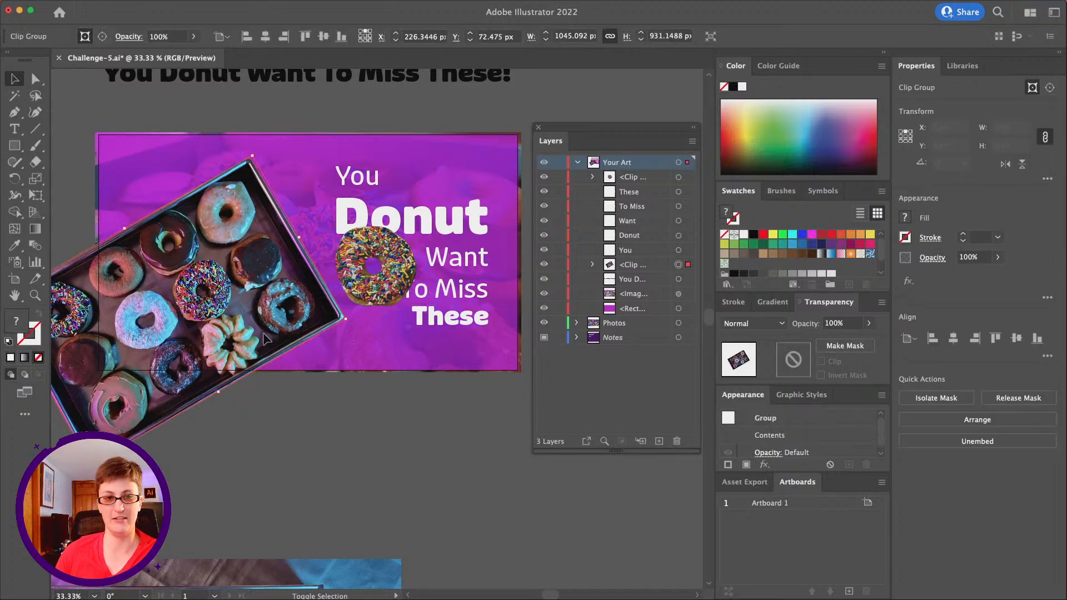
Scale down the "Want" and "To Miss" lines and move "These" up to tighten the stacked text
click(472, 256)
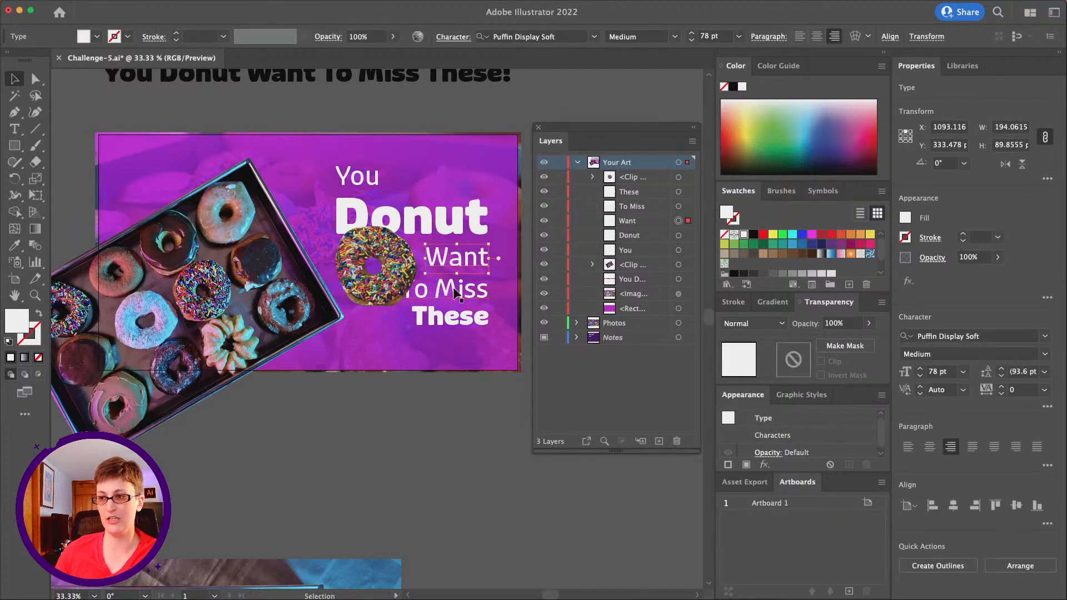
shift+click(464, 289)
shift+click(445, 318)
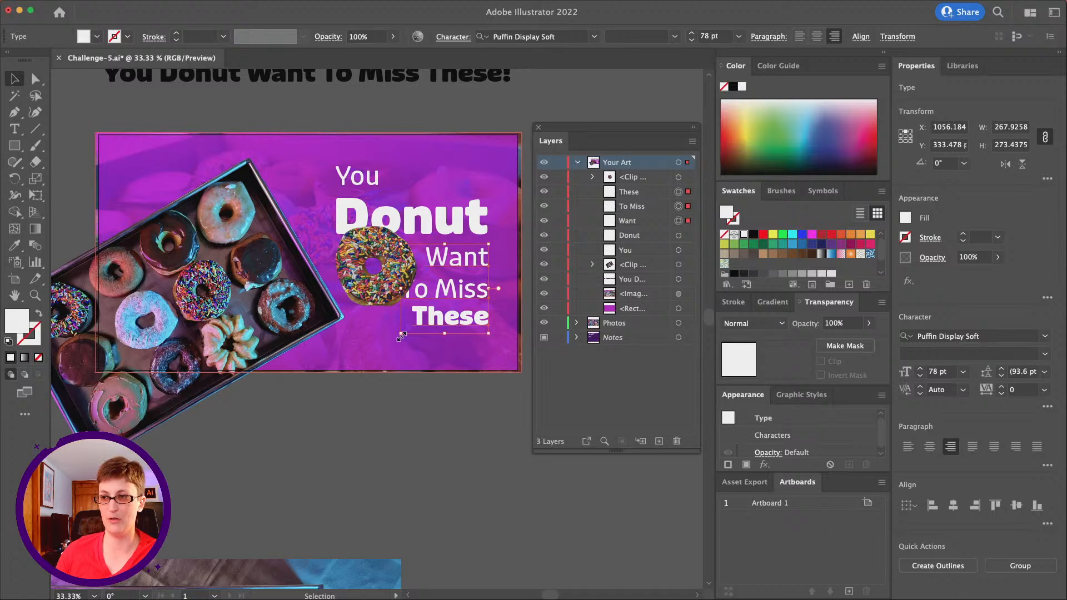
shift+click(441, 317)
mouse_move(400, 309)
mouse_down()
mouse_move(418, 300)
mouse_move(439, 319)
mouse_move(438, 308)
mouse_move(410, 300)
mouse_up()
click(447, 440)
Shrink the cut-out donut slightly and nudge the donut box slightly up, leaving nothing selected
click(389, 295)
click(403, 388)
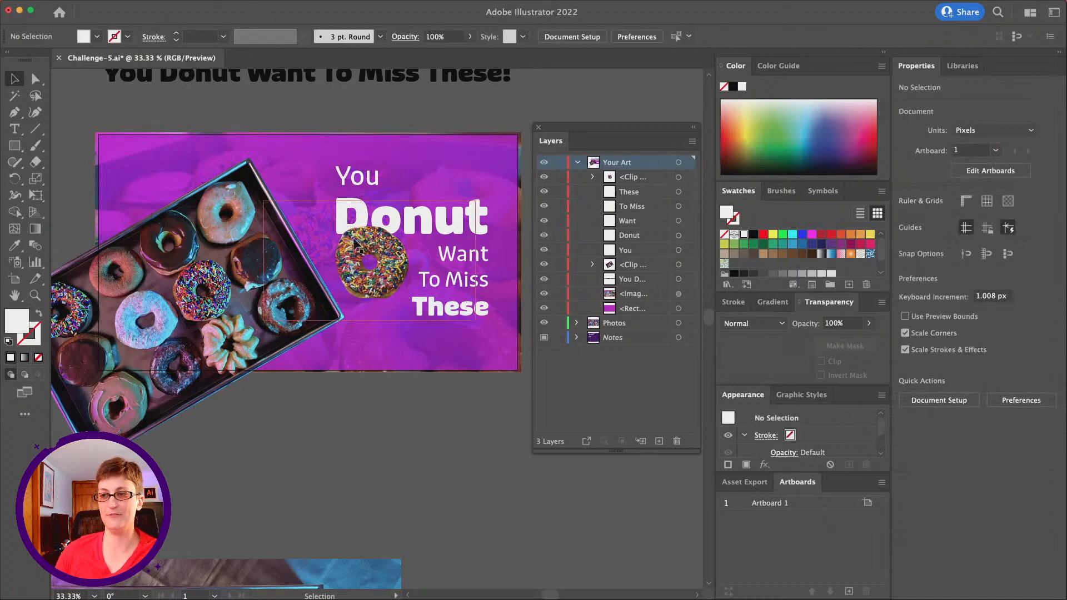
scroll(358, 312, left, 2)
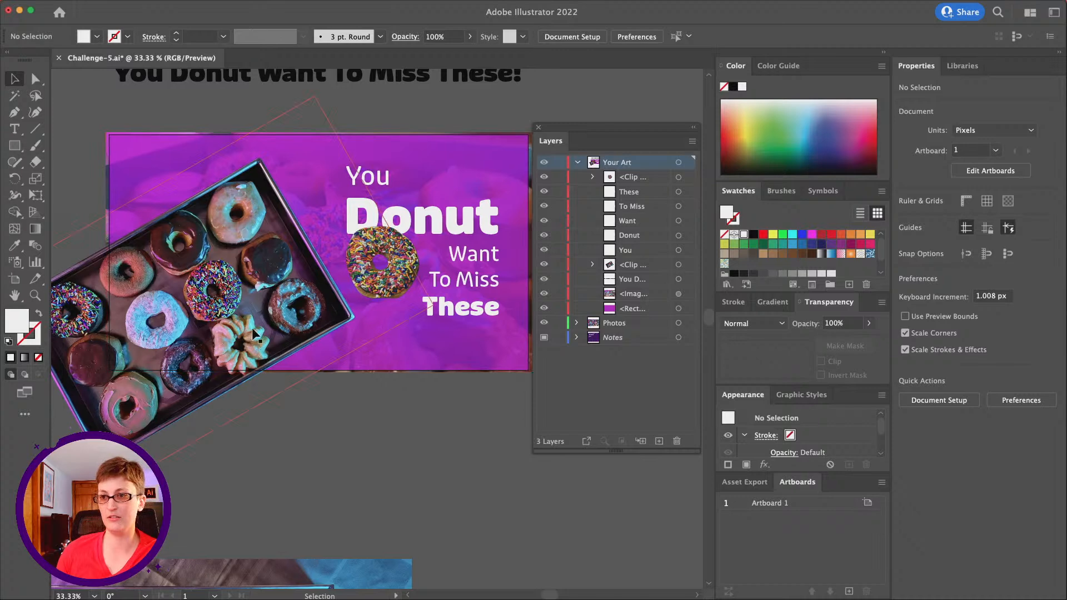
drag(251, 328, 251, 322)
click(444, 464)
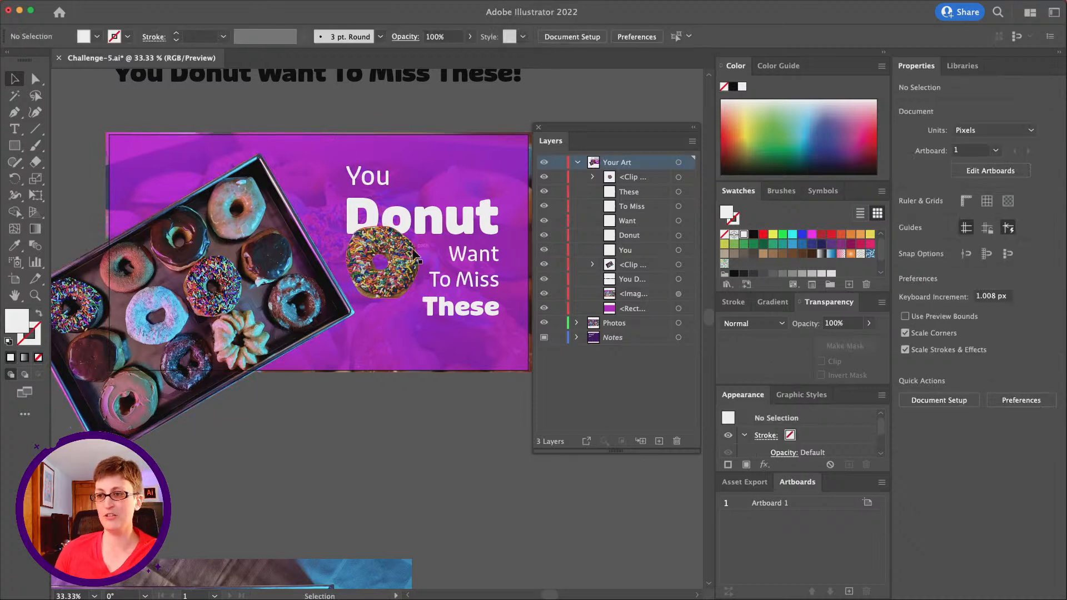
Try shrinking the cut-out donut and placing it over the "o" in Donut, and undo both changes
click(415, 257)
drag(348, 303, 411, 236)
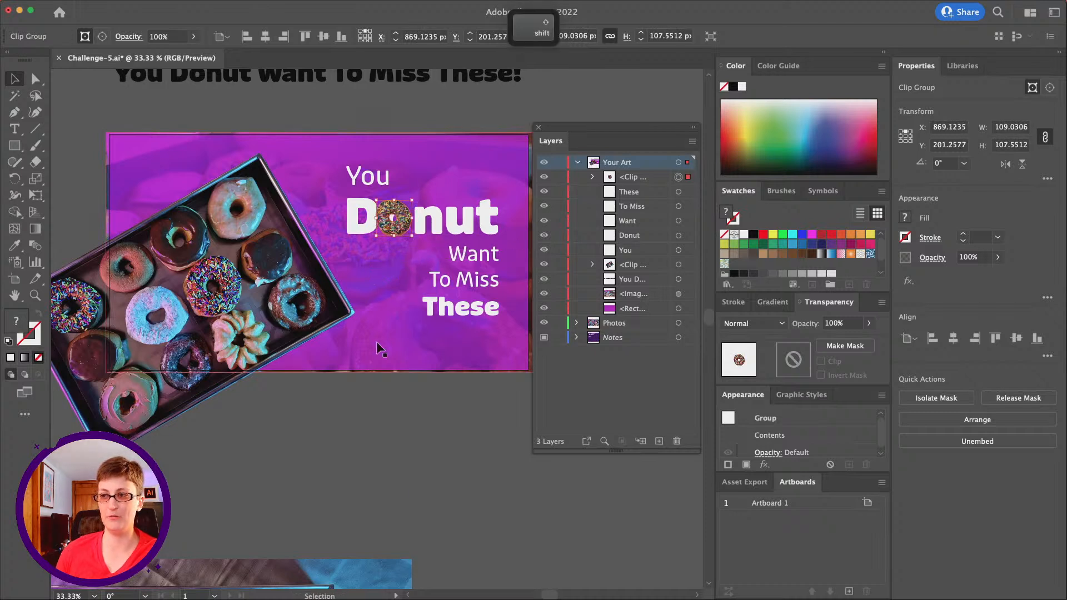
key(super+z)
key(super+z)
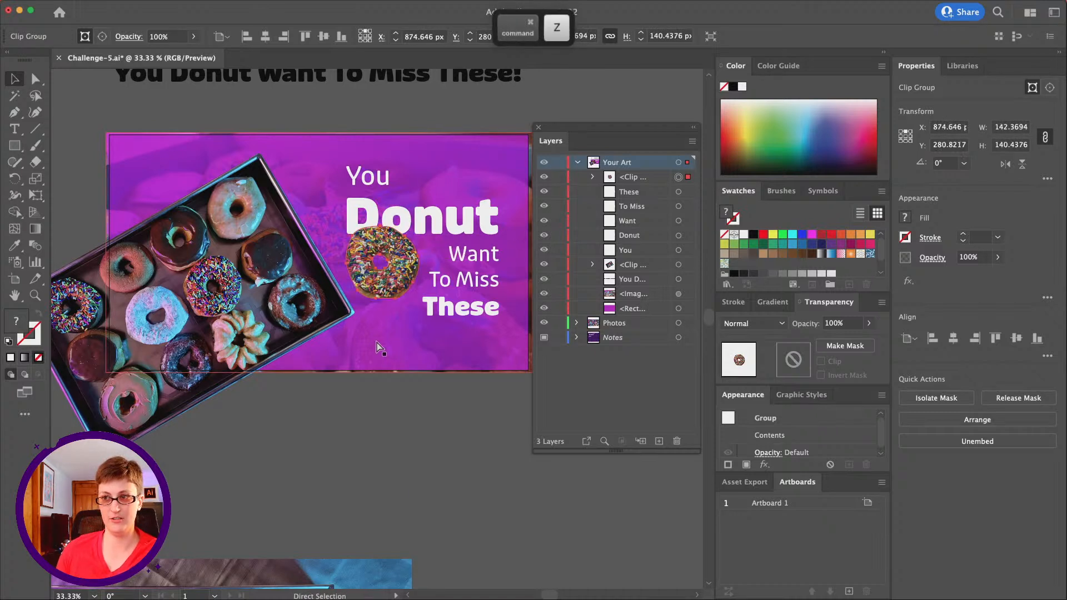
click(384, 412)
Swap to a white stroke without fill and draw a curved Pen path about 352 px wide from below "These" to the donut box
scroll(384, 413, right, 2)
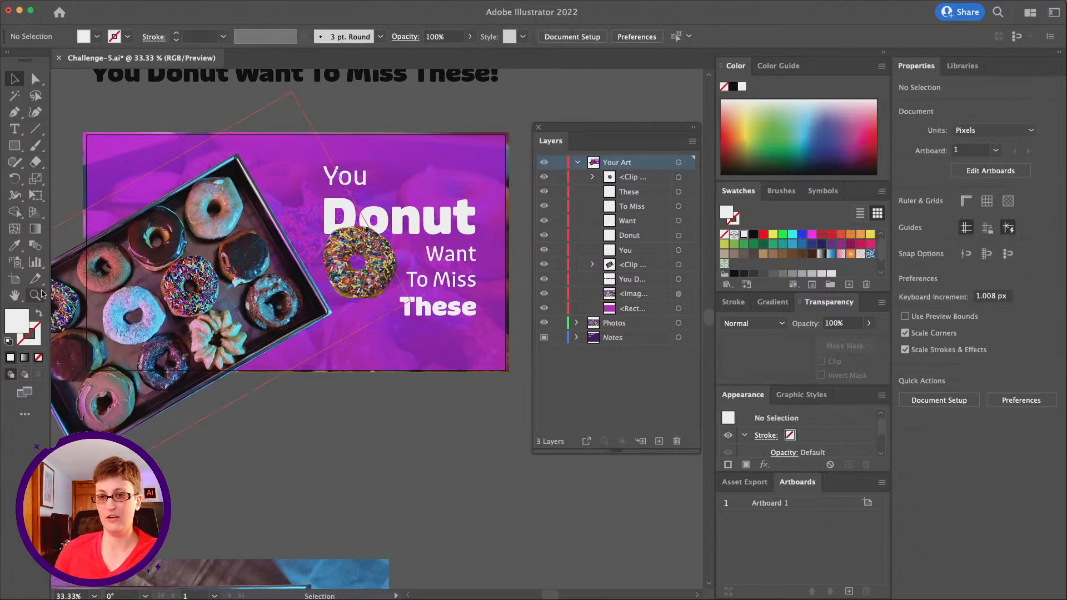
click(35, 295)
click(383, 334)
scroll(383, 333, up, 2)
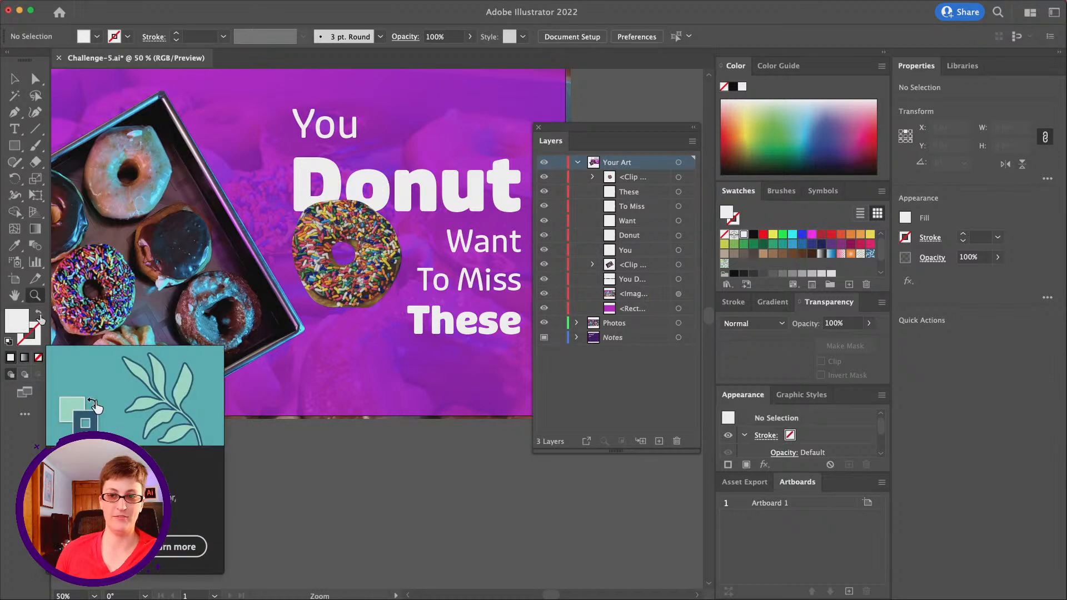
click(38, 317)
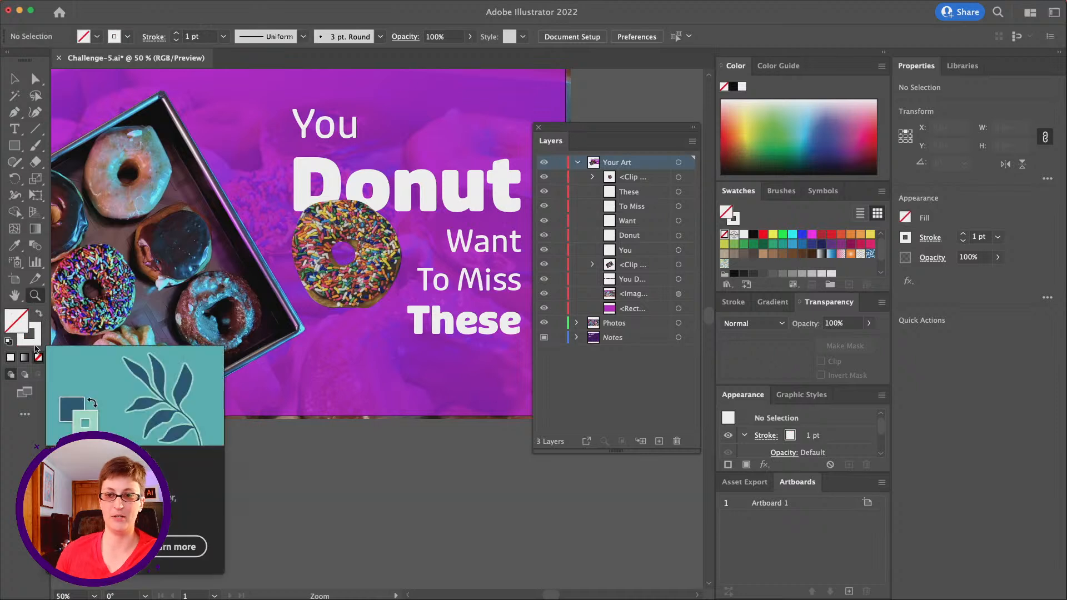
click(37, 346)
click(15, 112)
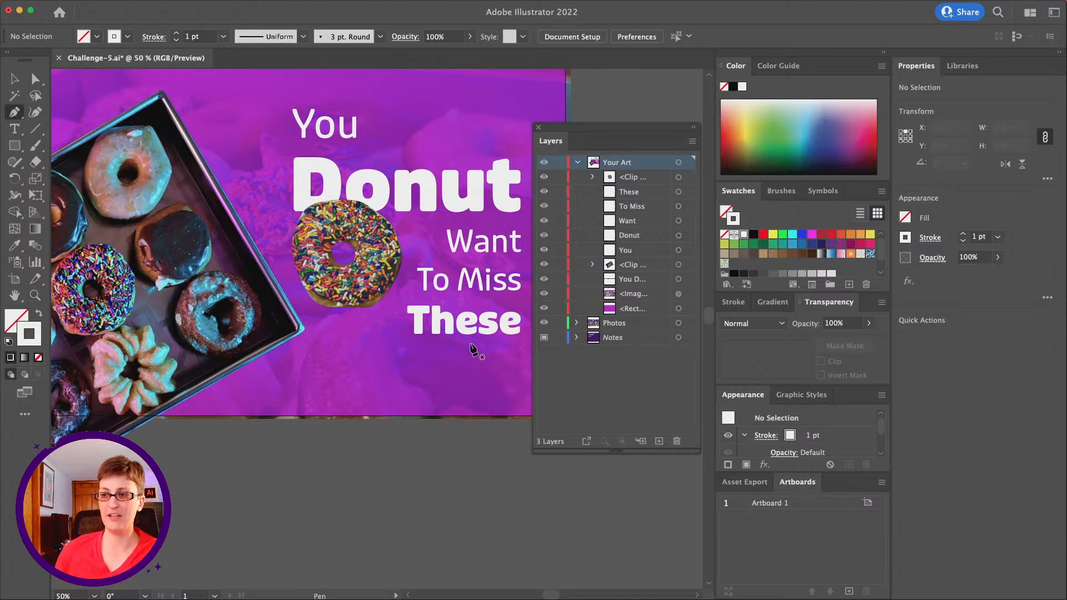
drag(461, 364, 460, 367)
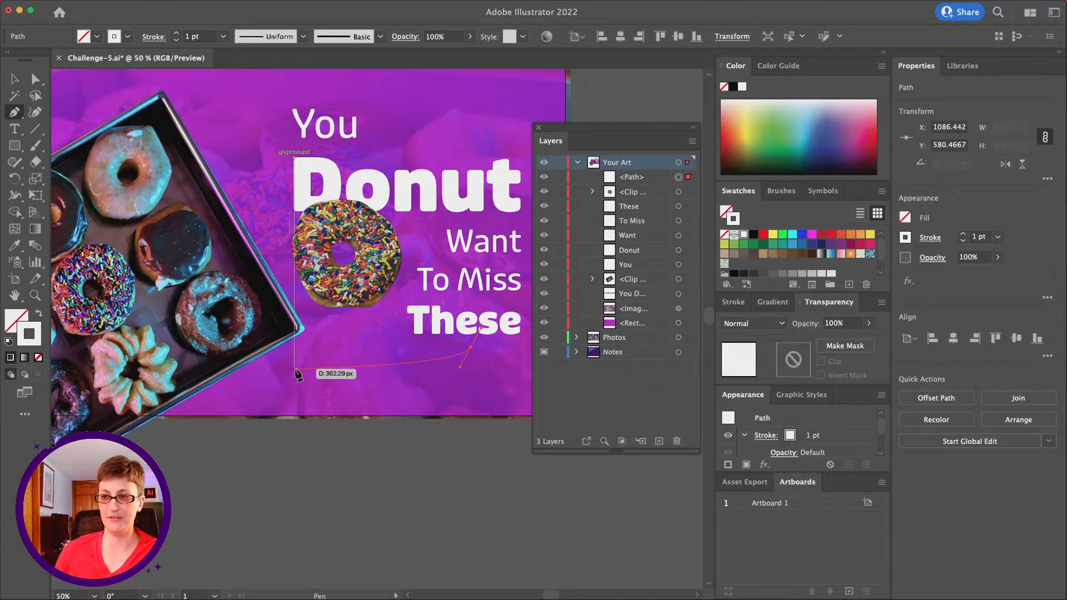
drag(298, 371, 230, 352)
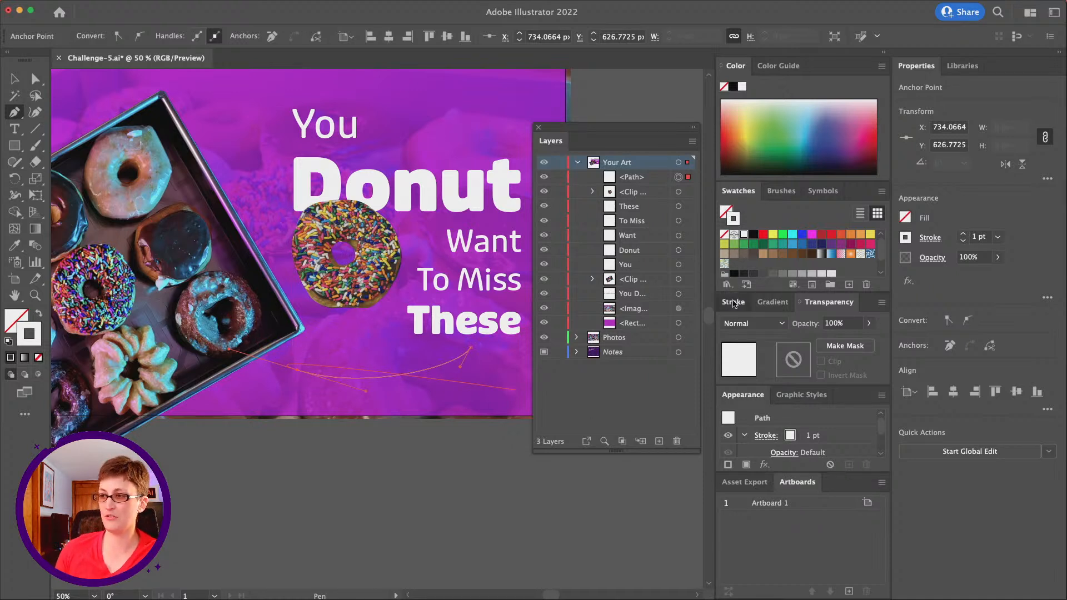
Select the curved line below "These" and set its stroke weight to 15 pt
click(733, 303)
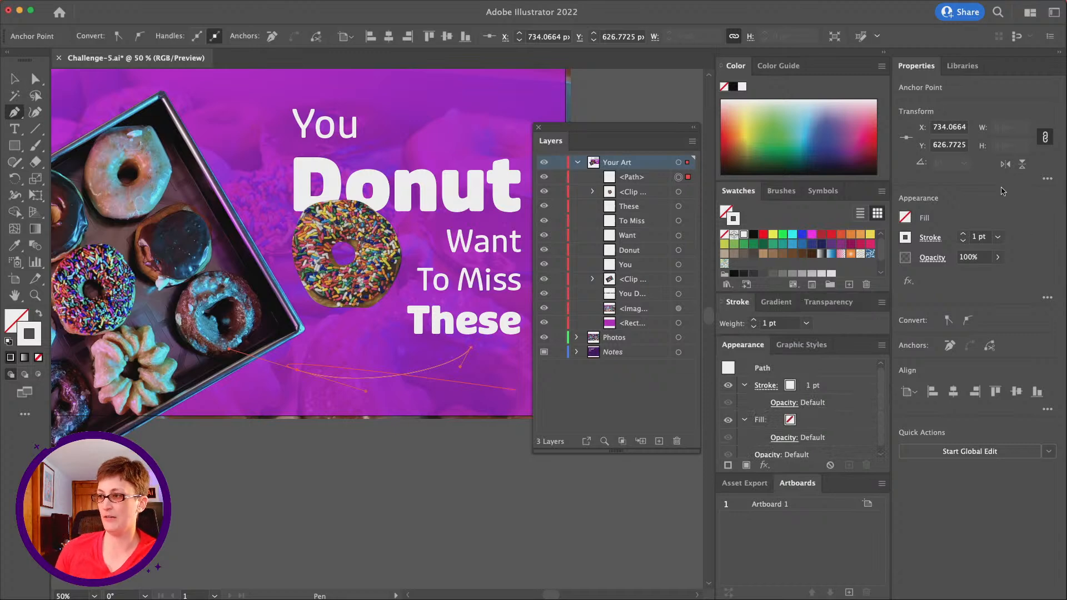
click(13, 82)
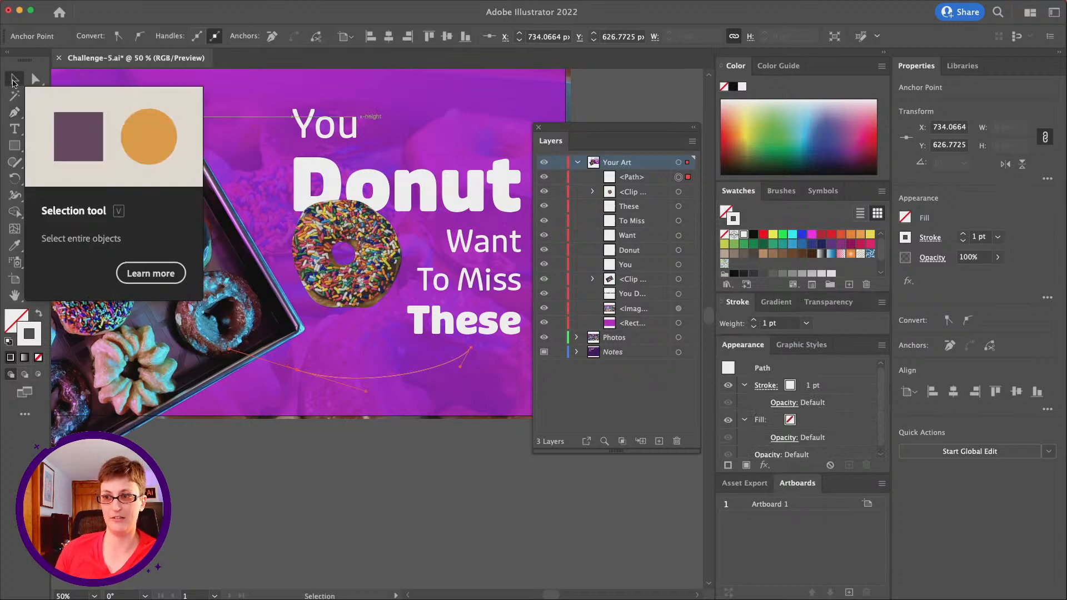
click(367, 508)
click(366, 380)
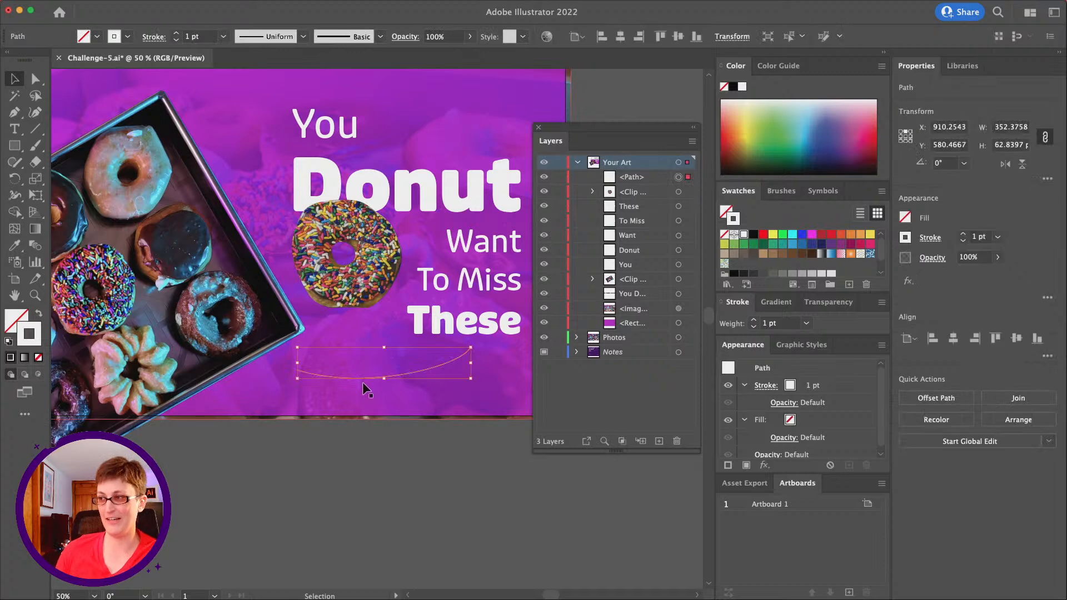
click(738, 305)
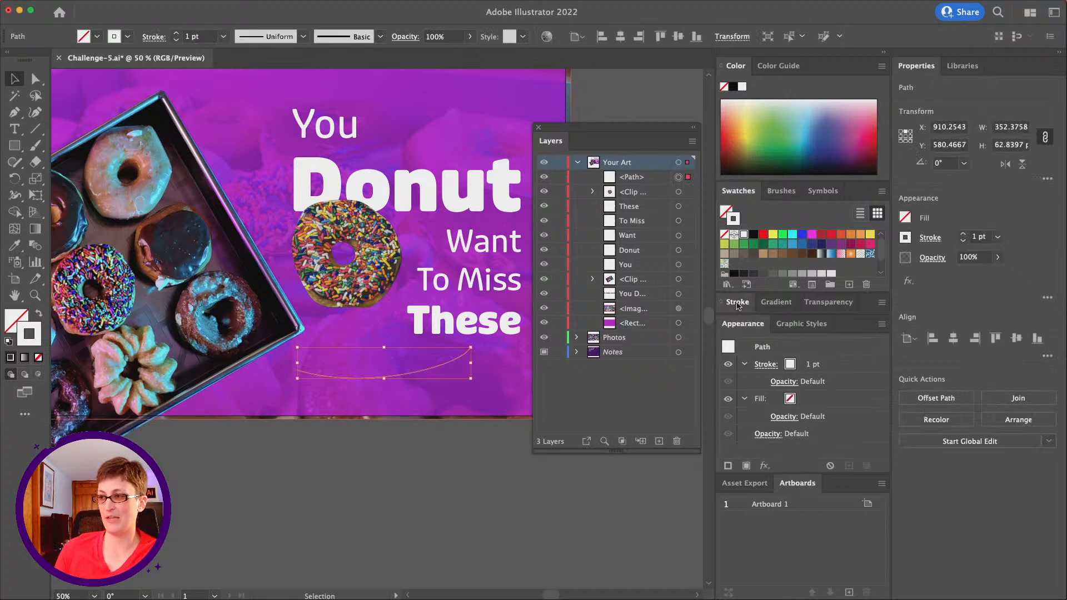
click(738, 305)
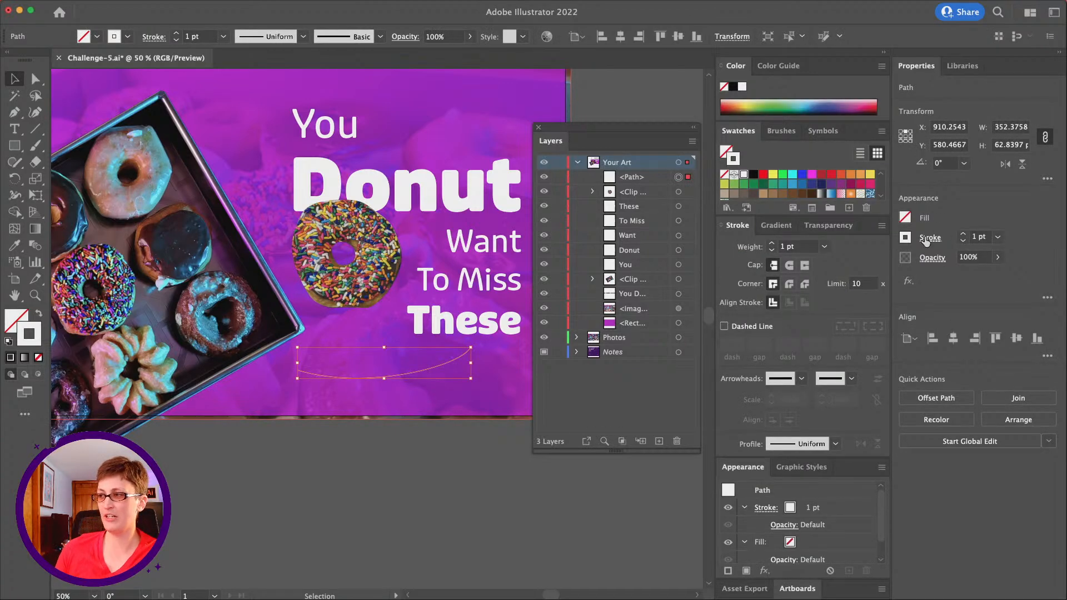
click(926, 239)
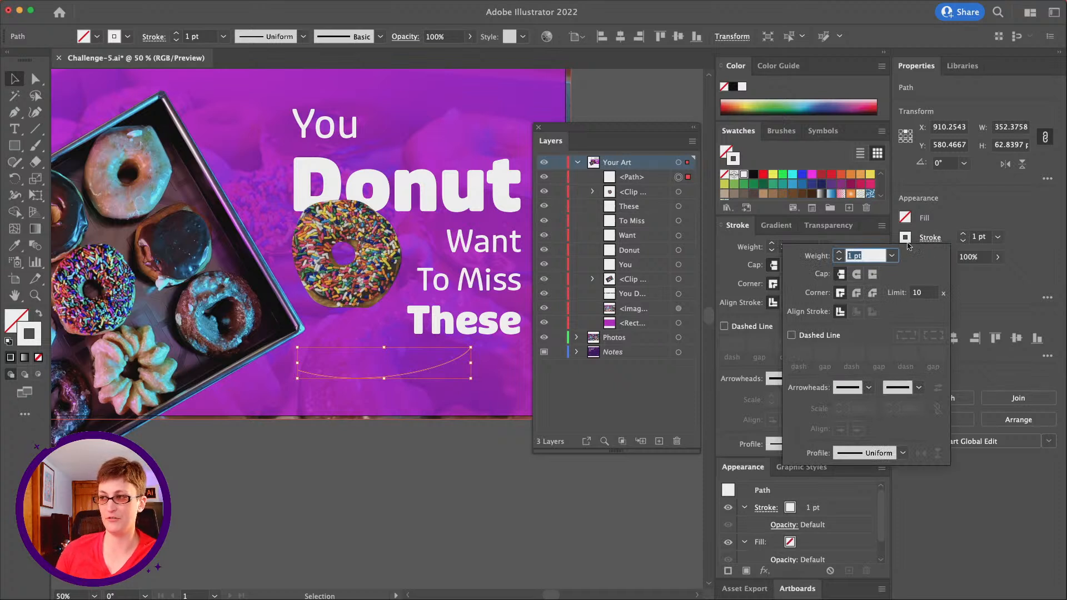
text(15)
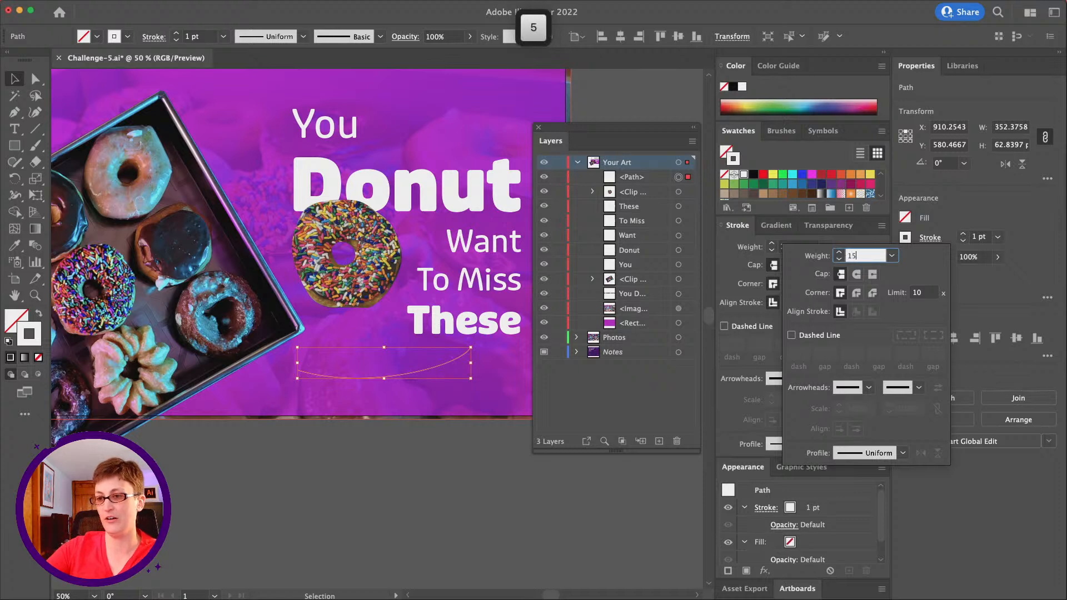
key(Tab)
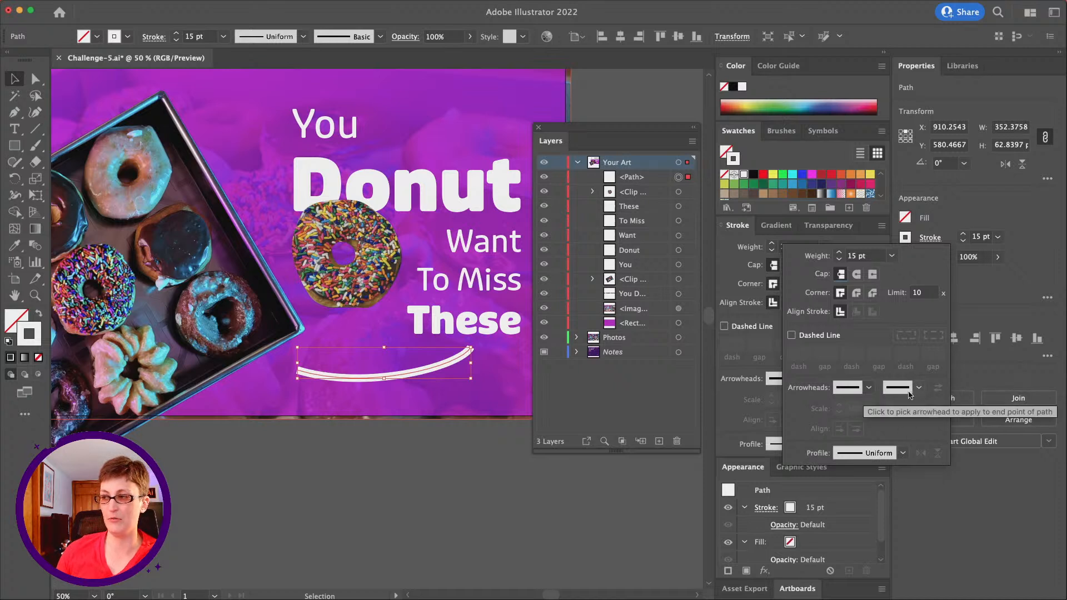
Add an Arrow 8 arrowhead to the curved line, pointing at the donut box, with the arrowhead scaled to 50%
click(920, 388)
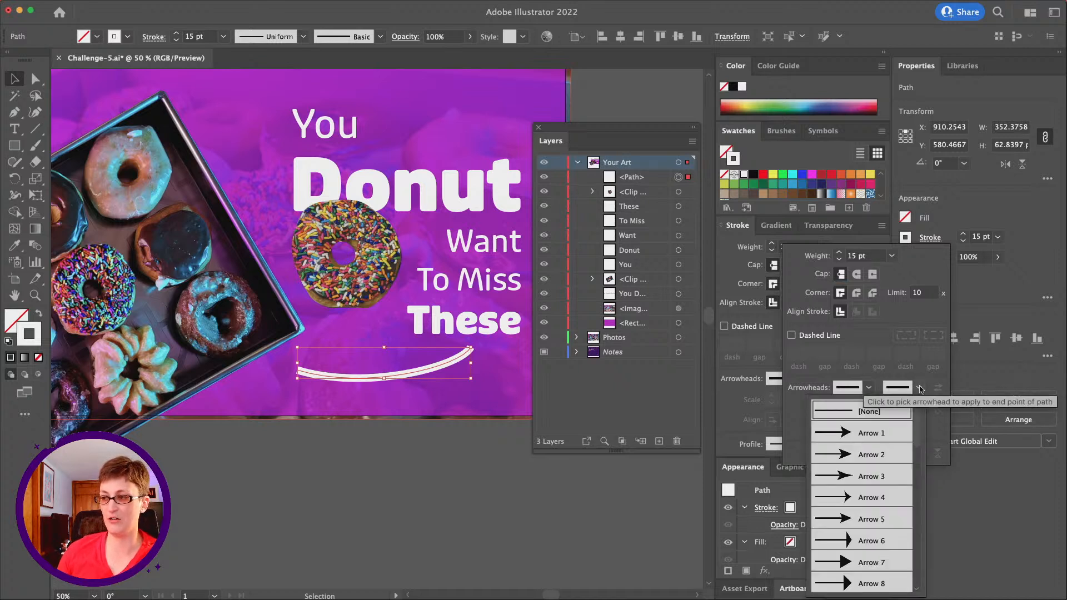
click(868, 389)
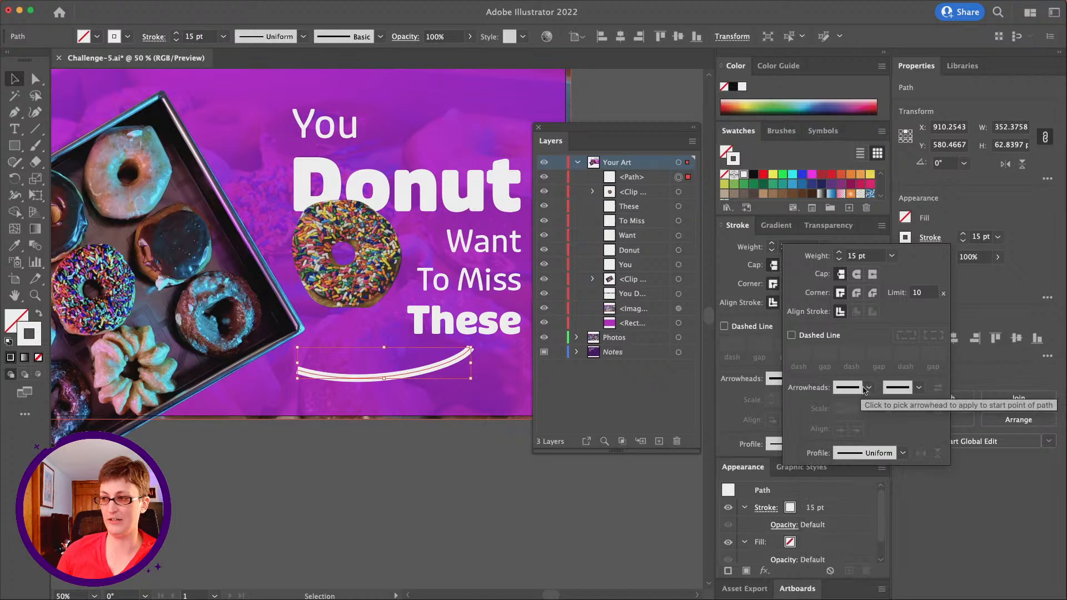
click(867, 396)
scroll(787, 559, down, 1)
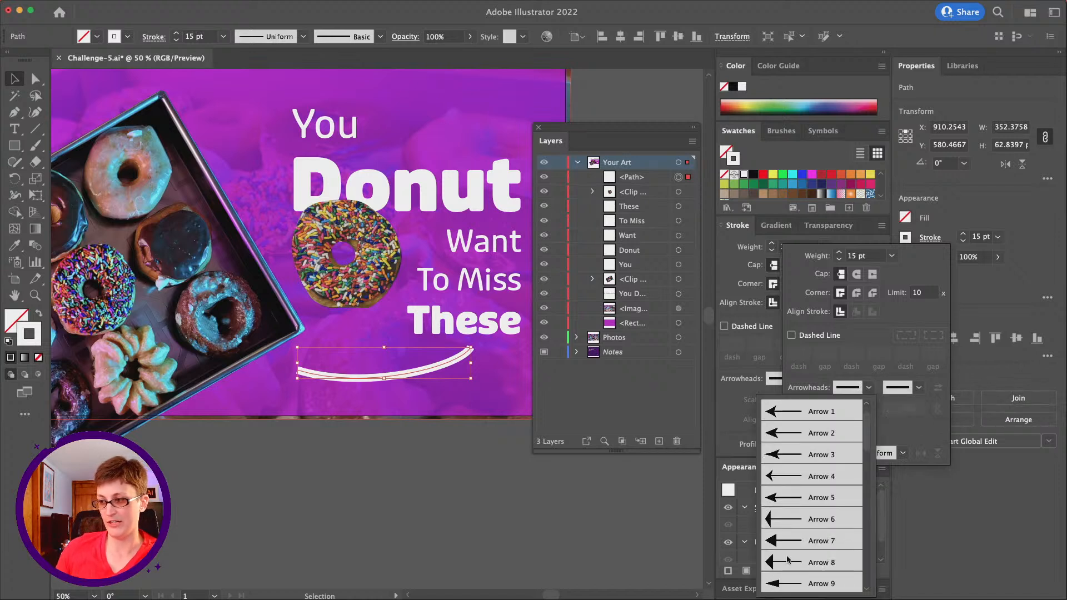
click(789, 557)
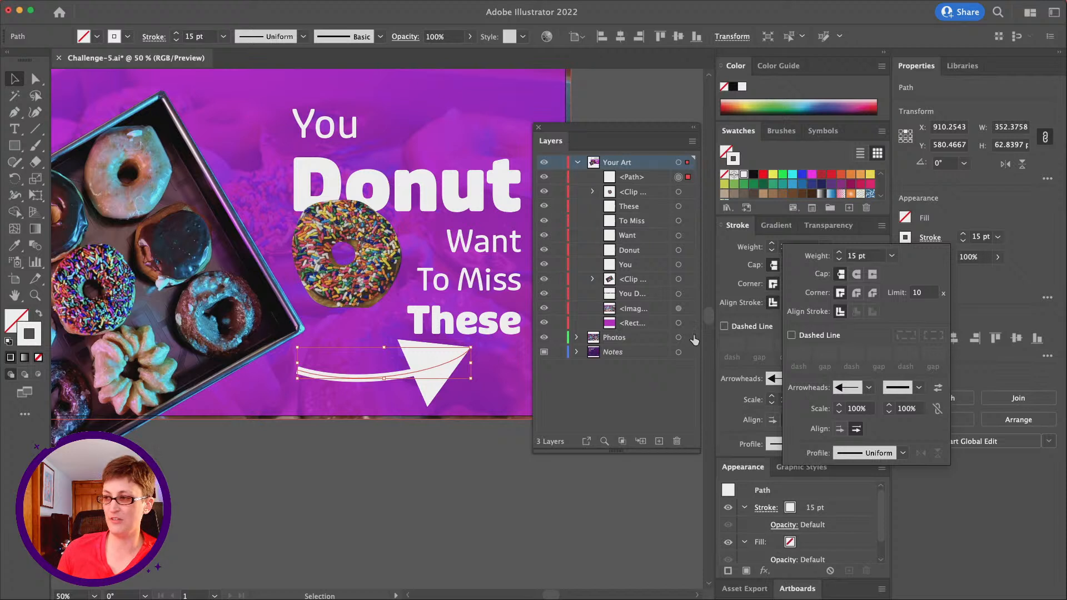
click(938, 389)
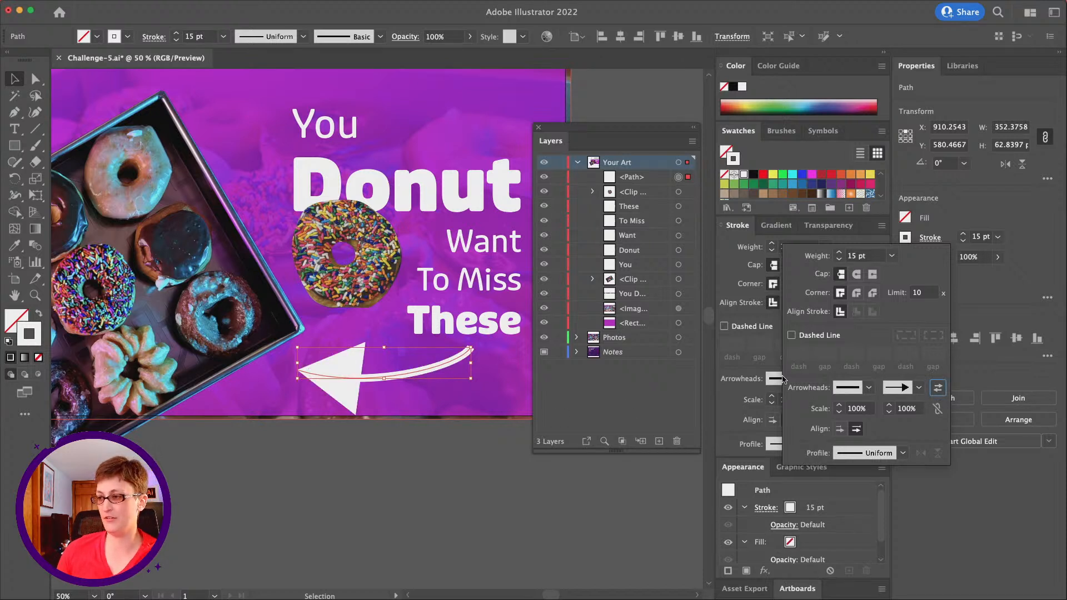
click(904, 409)
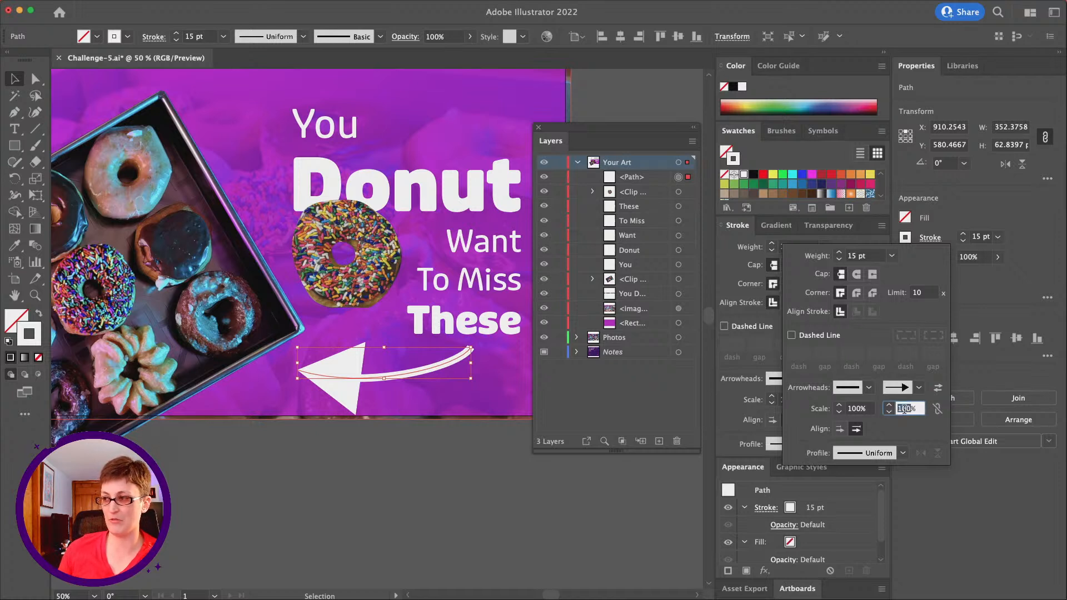
text(50)
key(Tab)
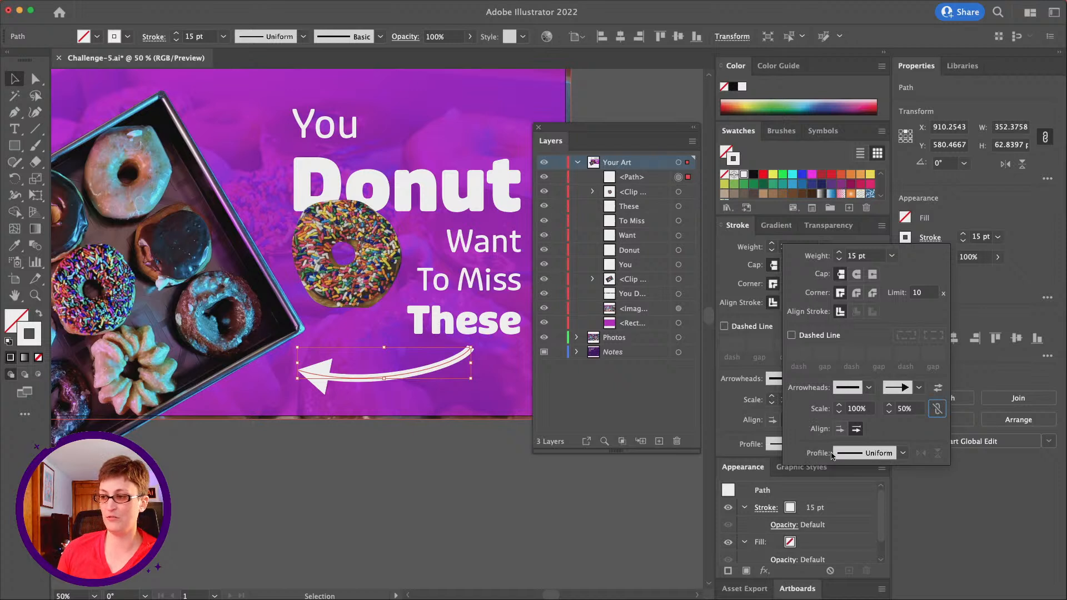
Apply the triangular tapered width profile to the arrow's stroke, flip it so the tail is thin, and deselect the arrow
click(905, 455)
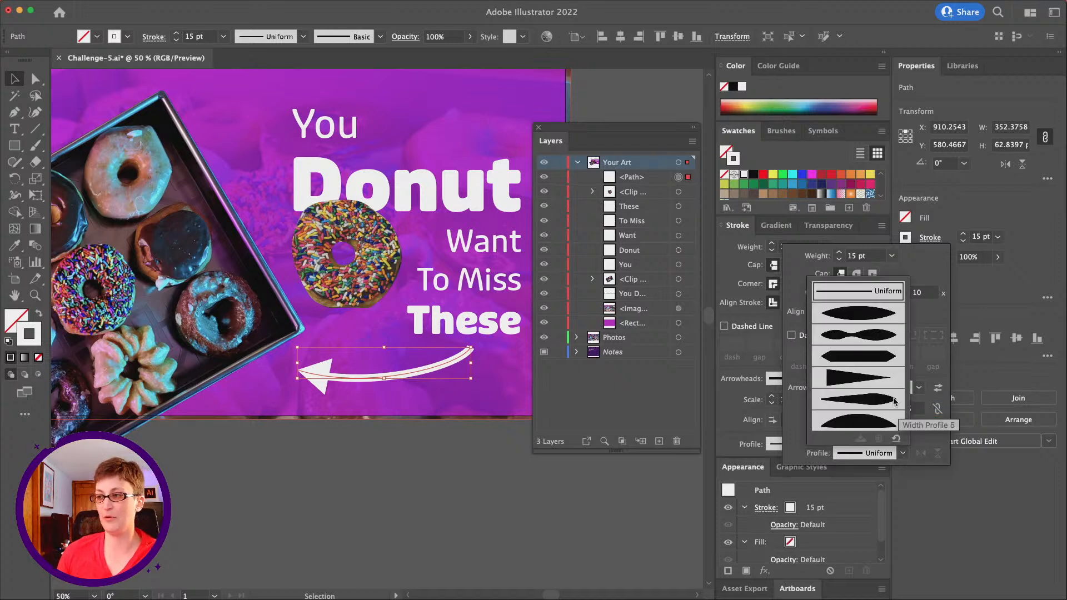
click(852, 378)
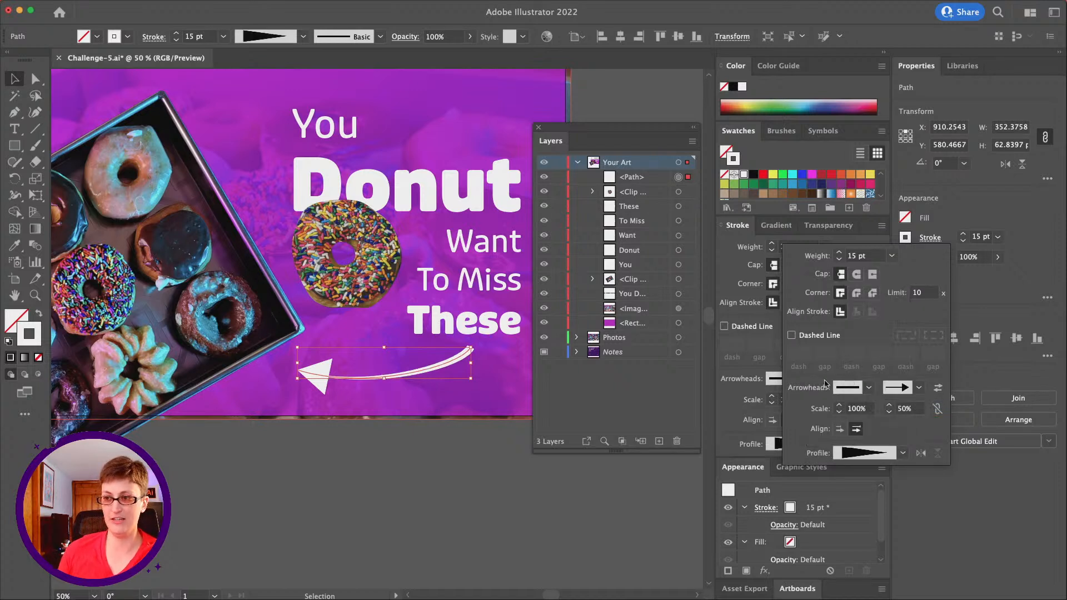
click(921, 453)
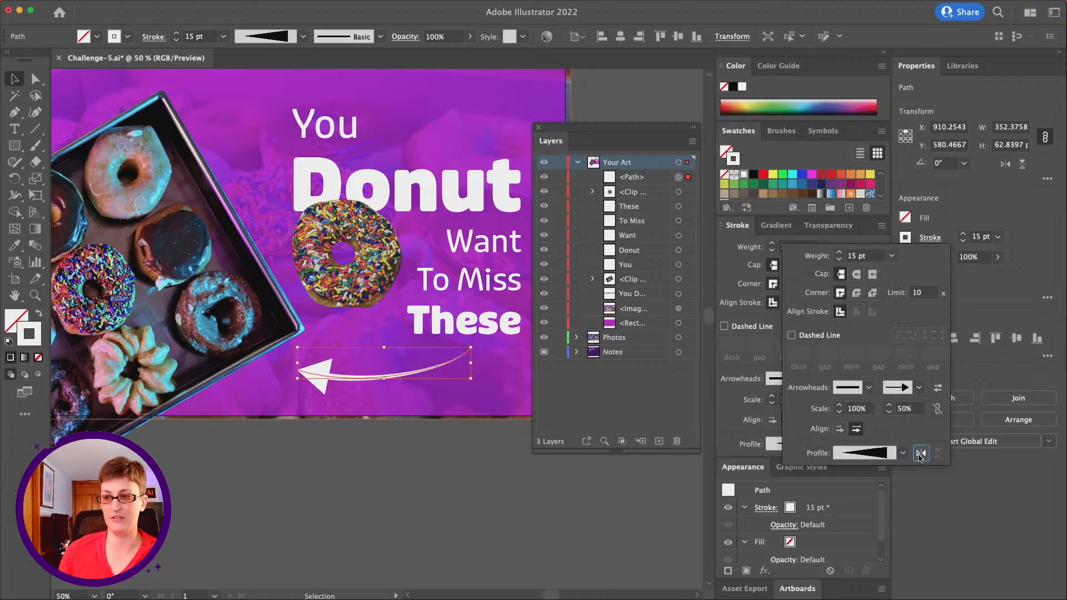
click(34, 292)
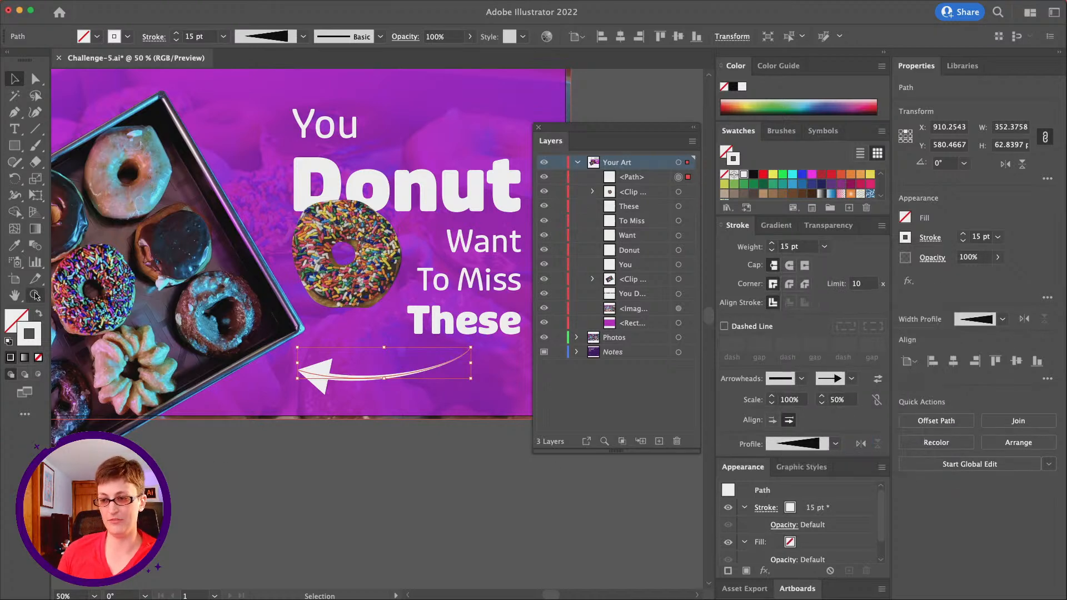
alt+click(408, 343)
click(372, 472)
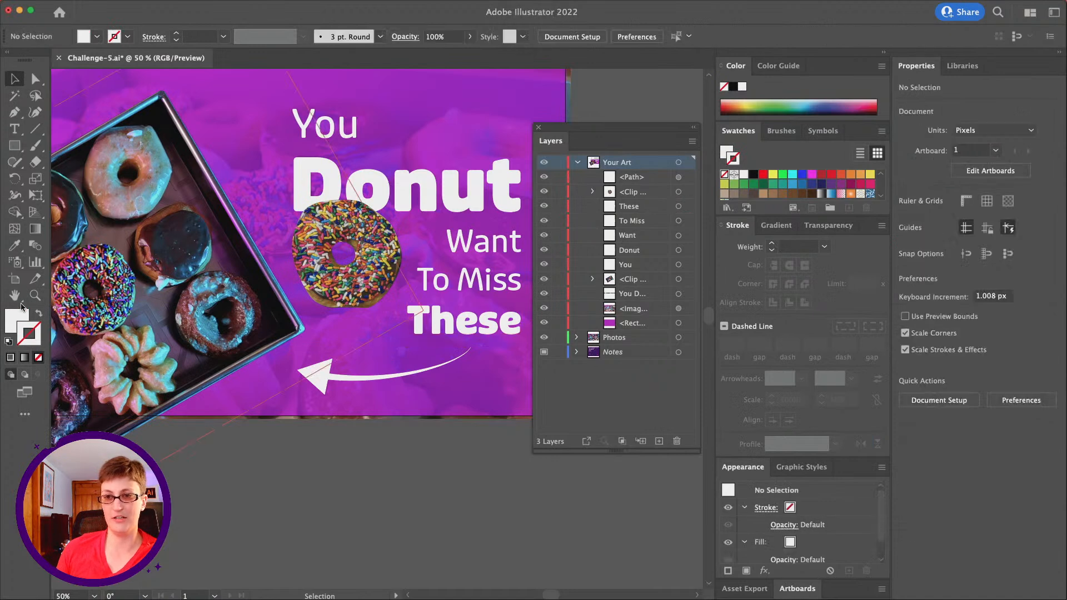
Select all the stacked text lines together with the cut-out donut and nudge them slightly up
click(35, 295)
alt+click(339, 324)
alt+click(362, 346)
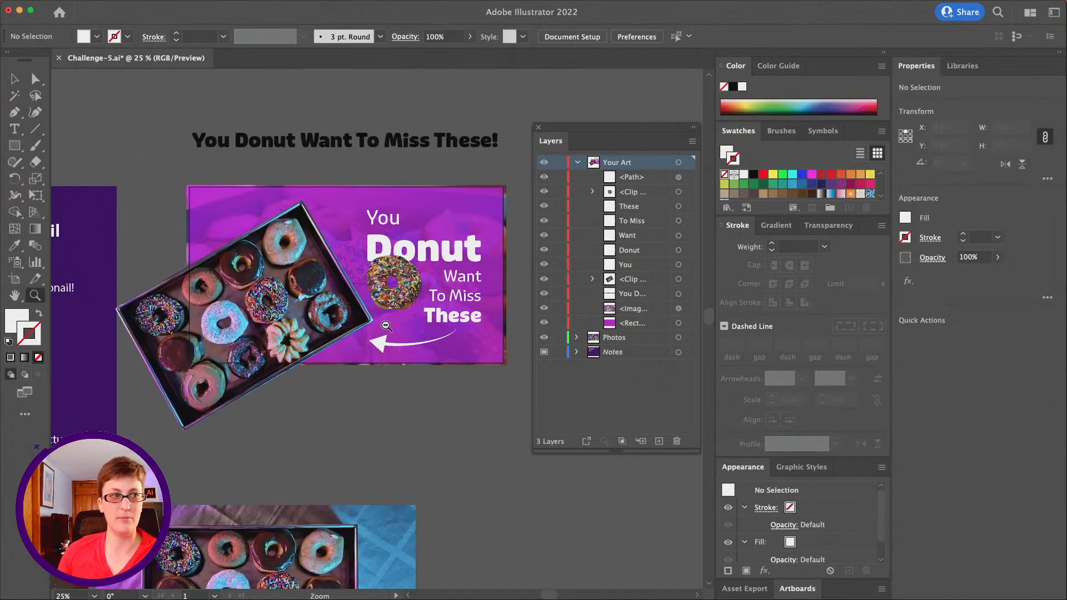
alt+click(362, 371)
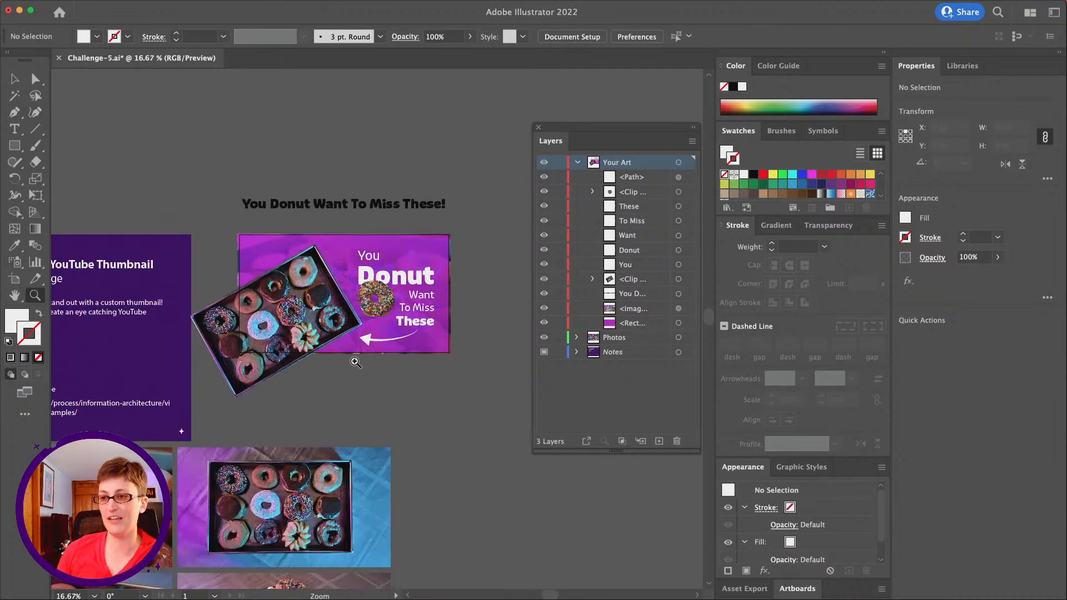
click(382, 330)
click(14, 78)
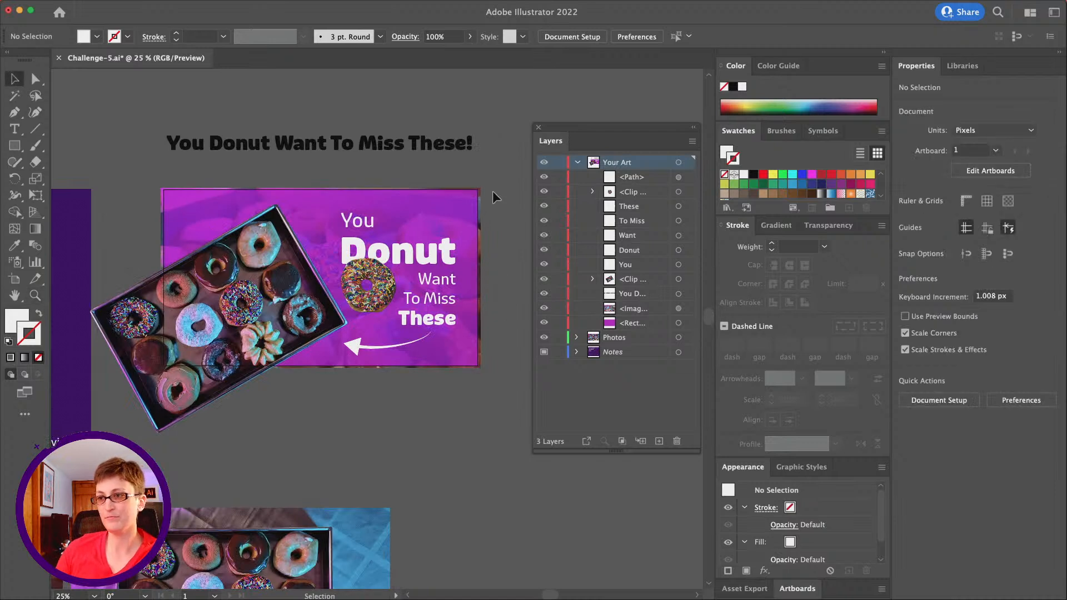
drag(362, 315, 362, 319)
shift+drag(493, 380, 458, 353)
shift+drag(436, 317, 436, 313)
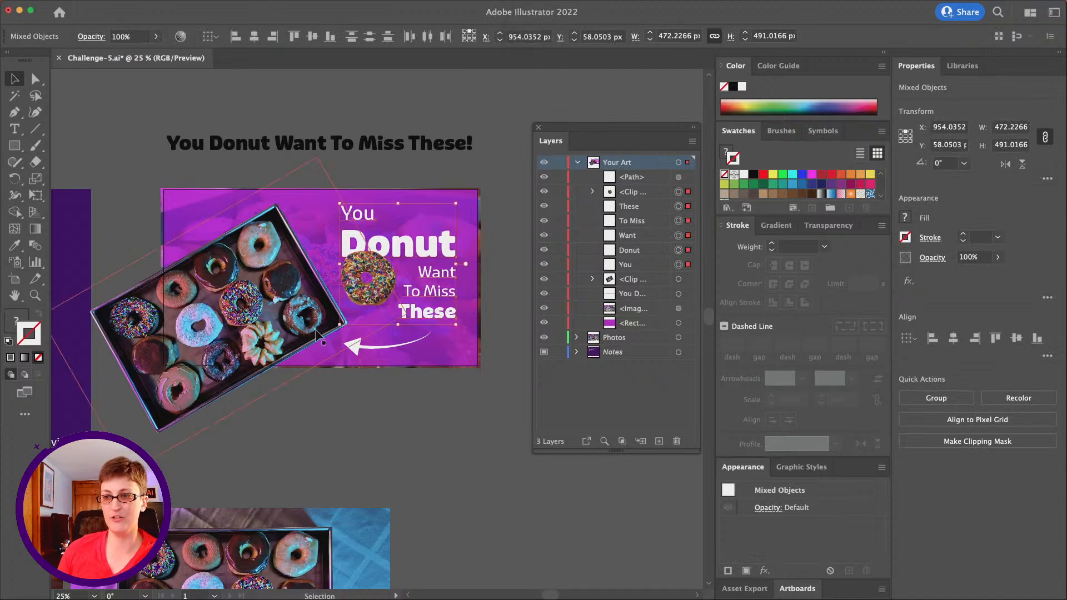
Move the arrow's tail anchor about 15 px left and 24 px up towards "These", adjust the curve, and deselect
click(372, 353)
key(a)
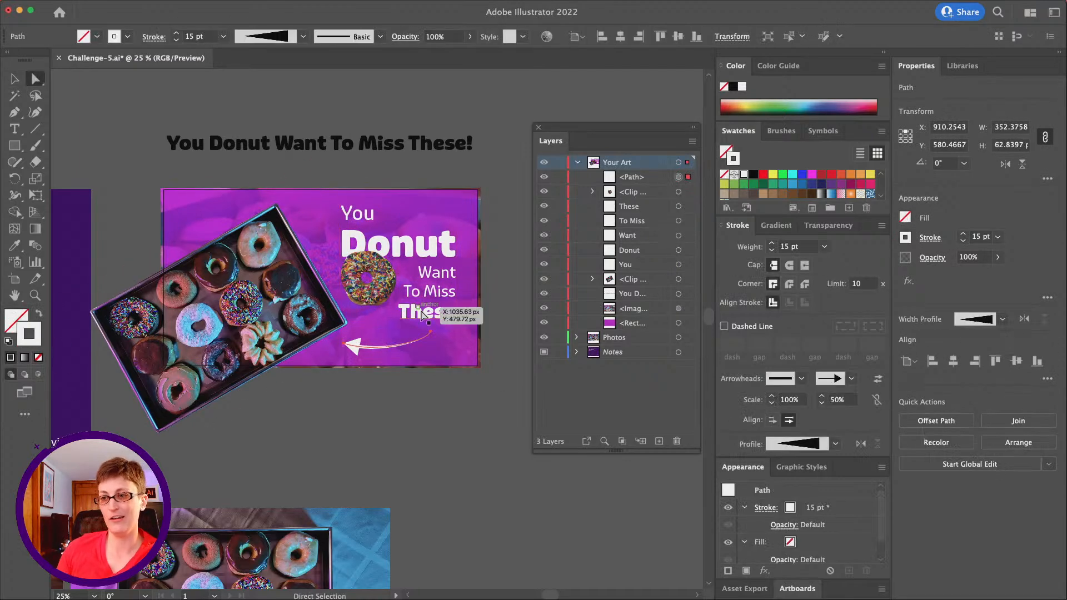
click(432, 334)
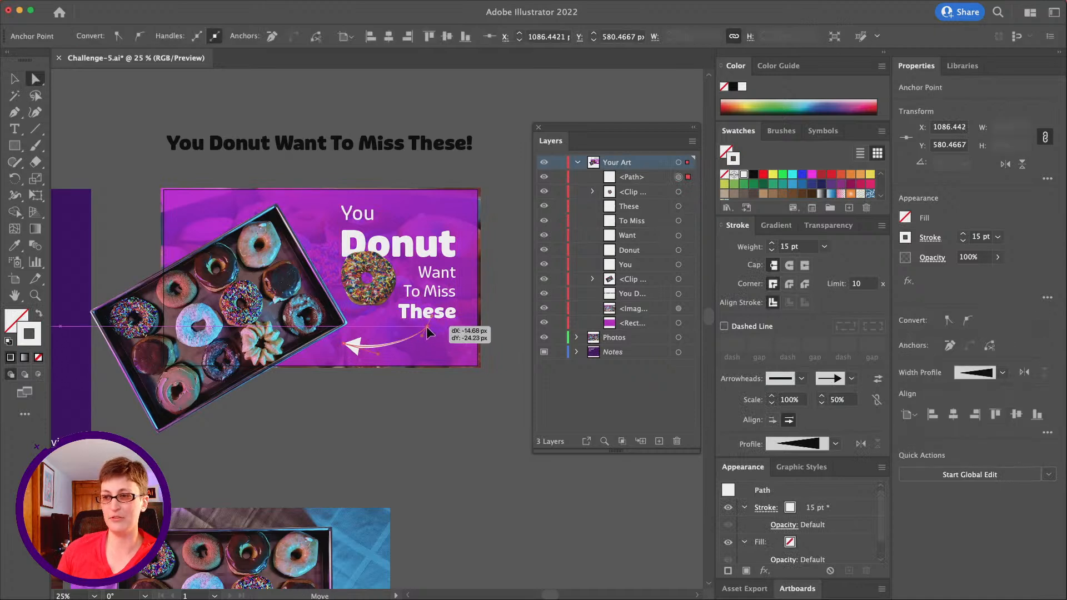
drag(378, 354, 386, 354)
click(417, 395)
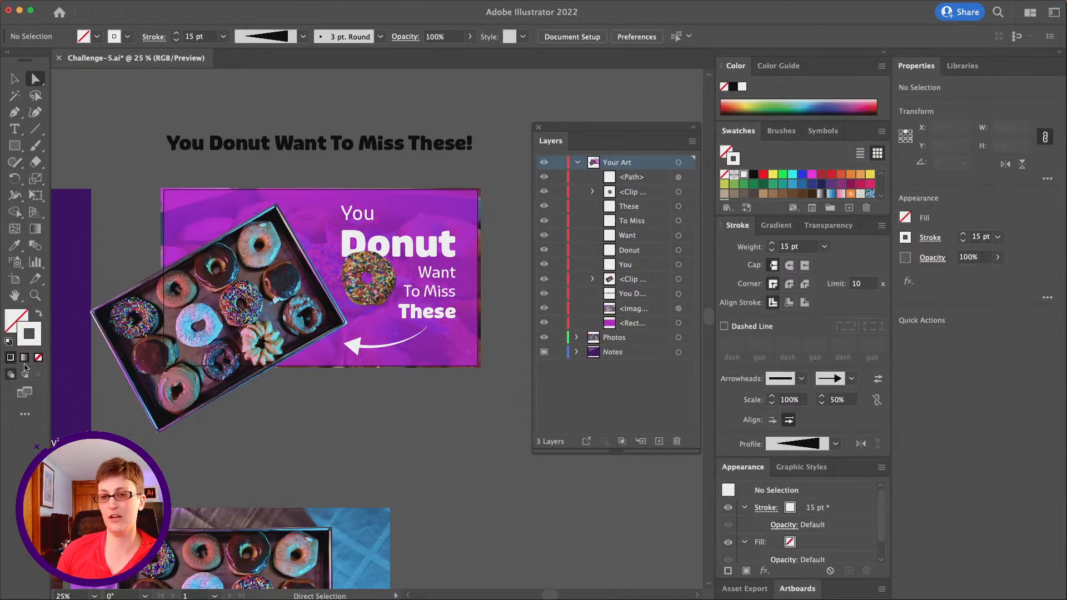
Examine the thumbnail at a reduced size for the balance of text, arrow and donuts
click(35, 295)
key(alt)
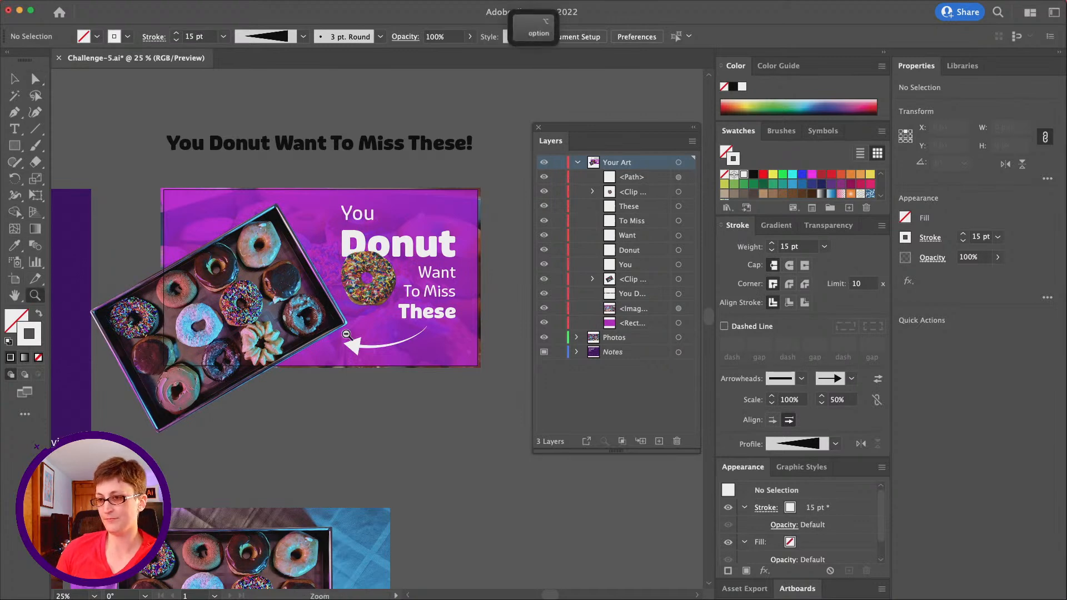
alt+click(346, 335)
alt+click(364, 374)
alt+click(371, 328)
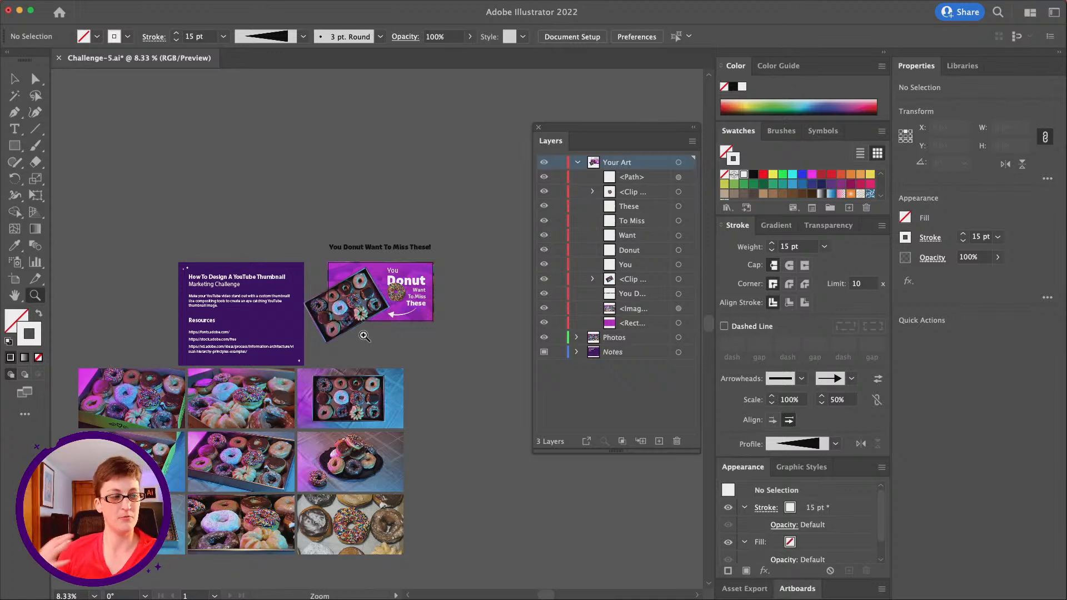
click(406, 314)
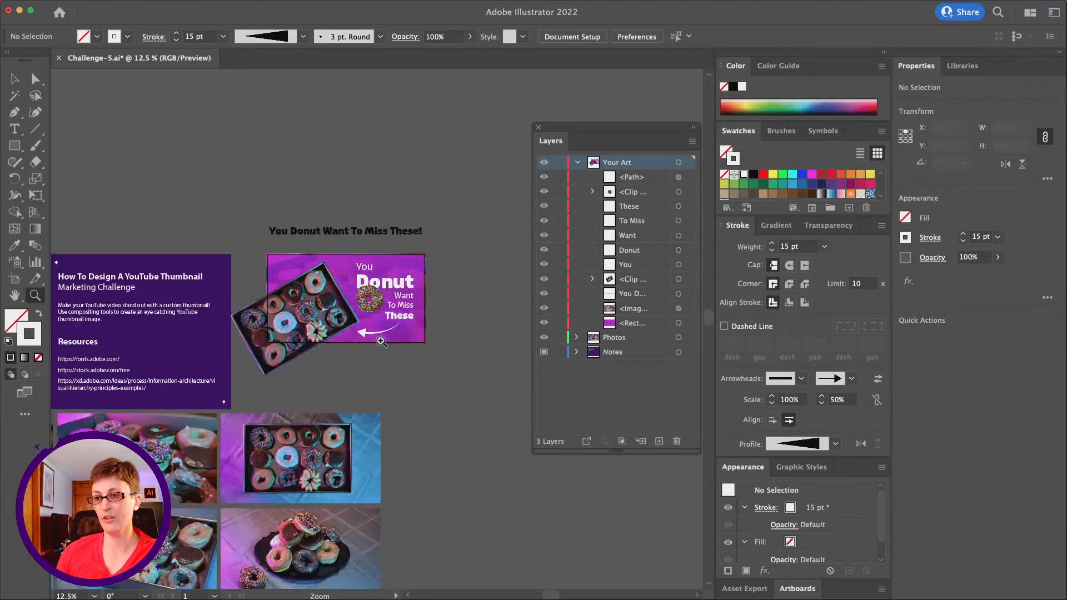
click(411, 319)
click(415, 323)
scroll(345, 303, right, 3)
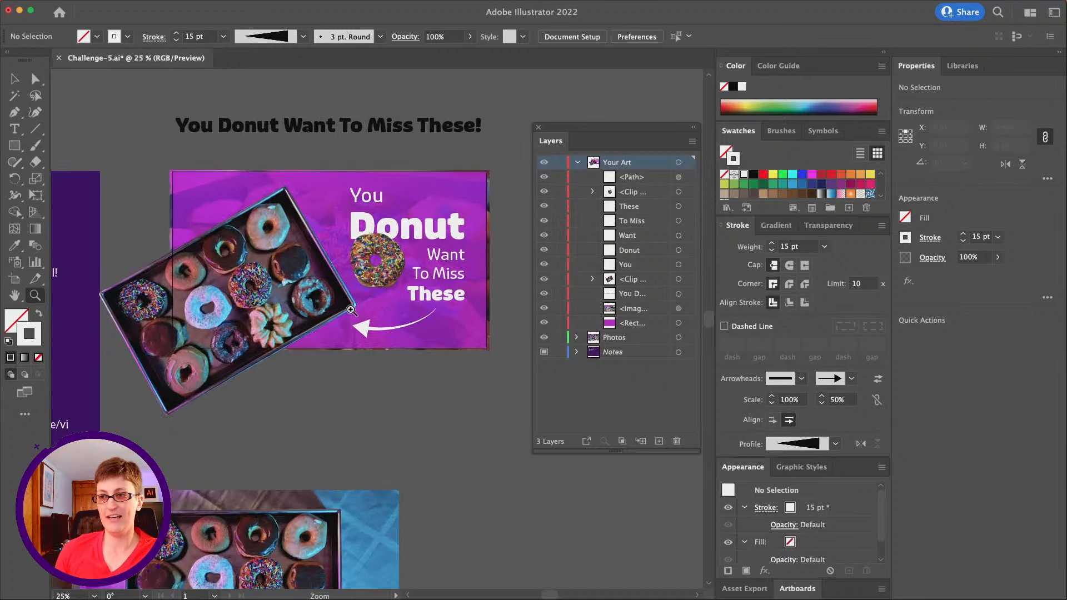
scroll(345, 301, up, 1)
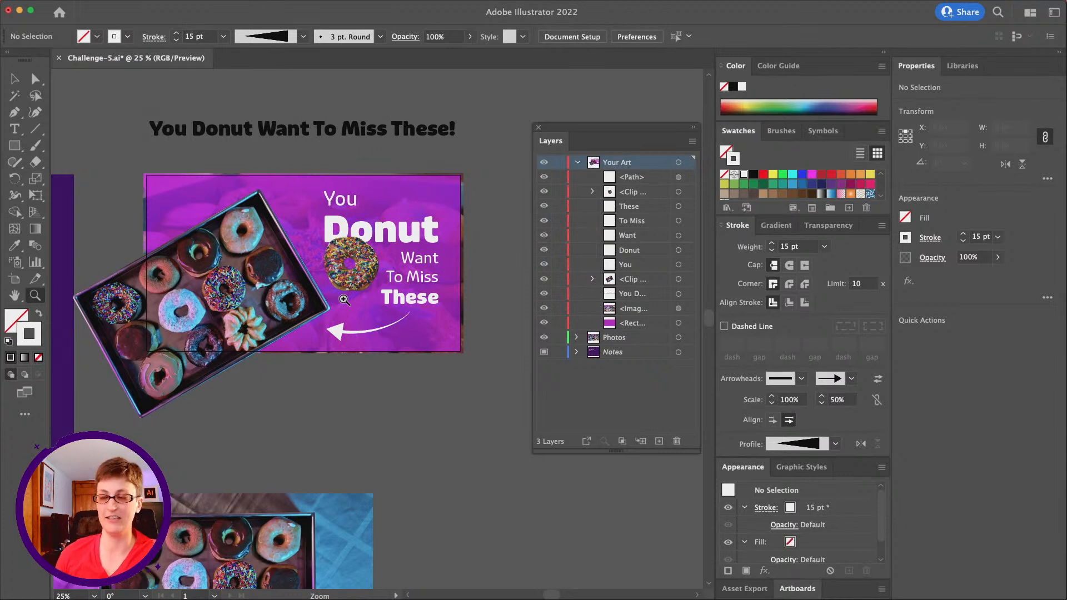
Select the cut-out sprinkled donut together with the tilted donut box and start a Stylize Drop Shadow effect on both
click(14, 78)
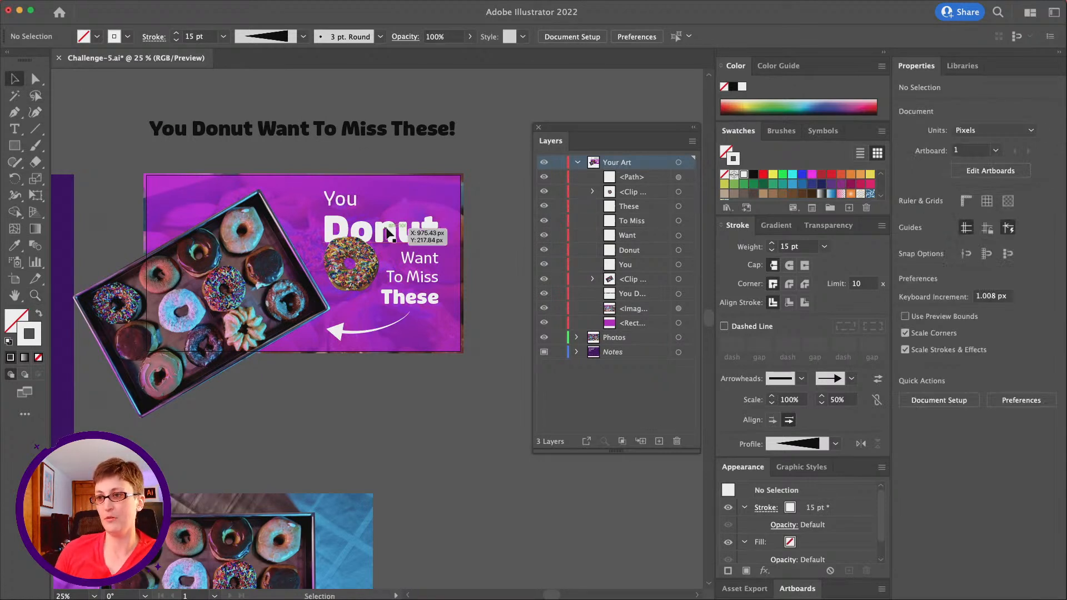
click(359, 285)
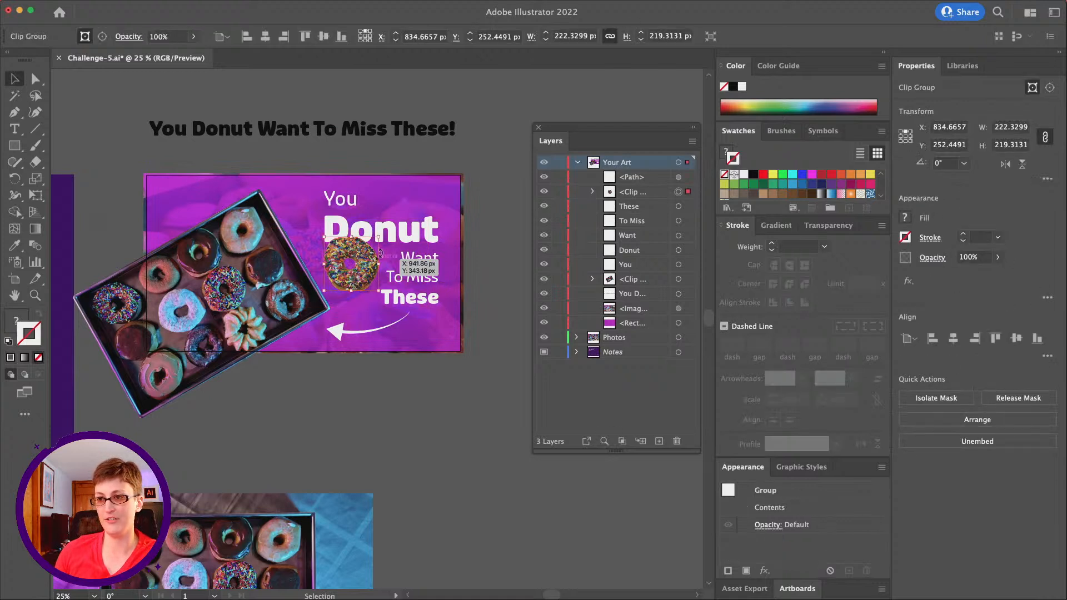
click(162, 353)
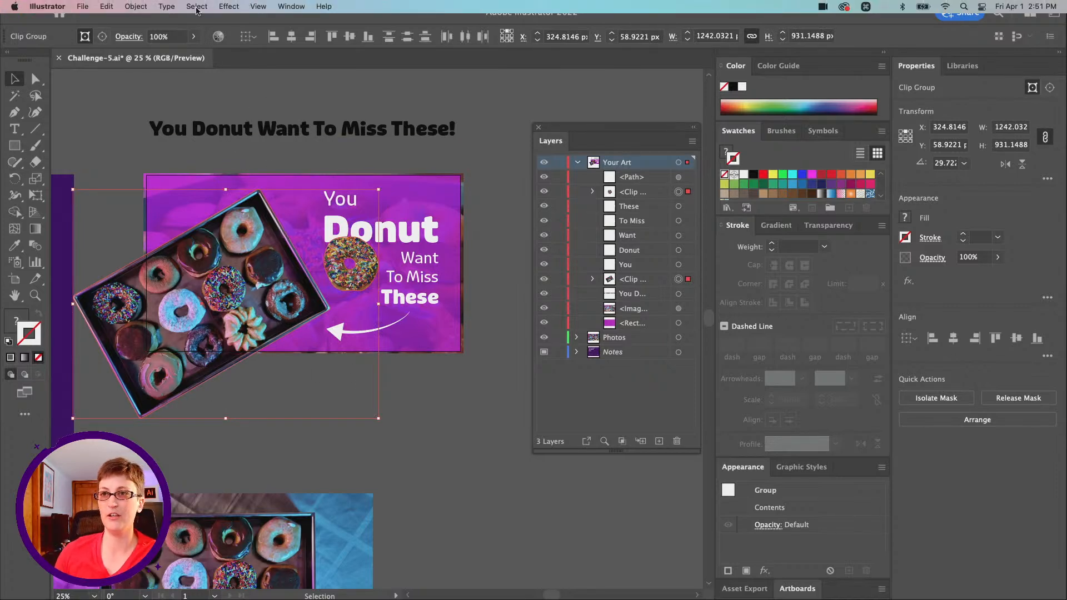
click(224, 7)
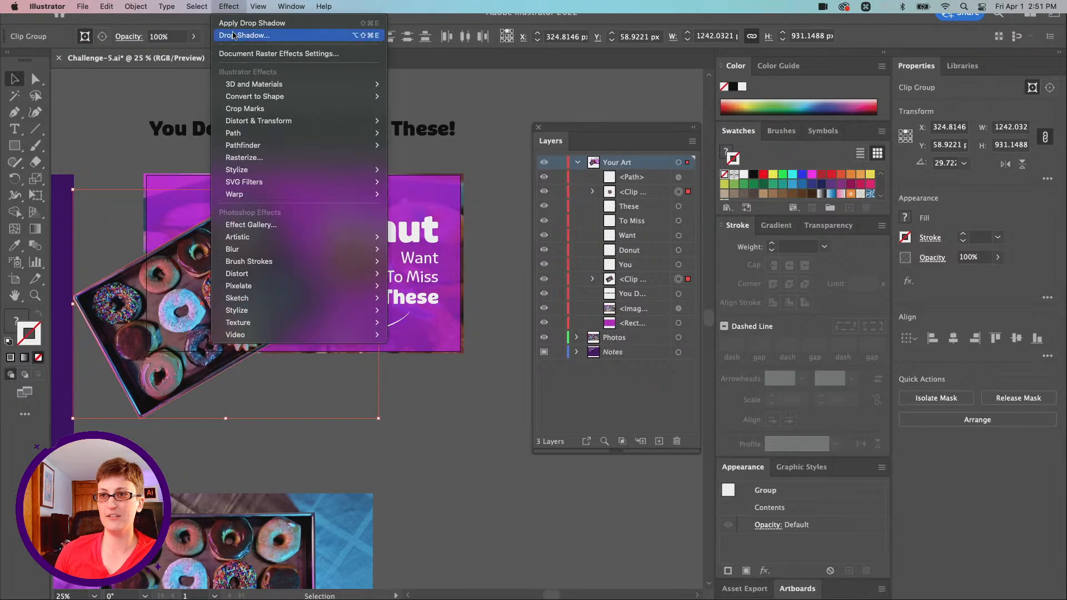
mouse_move(278, 176)
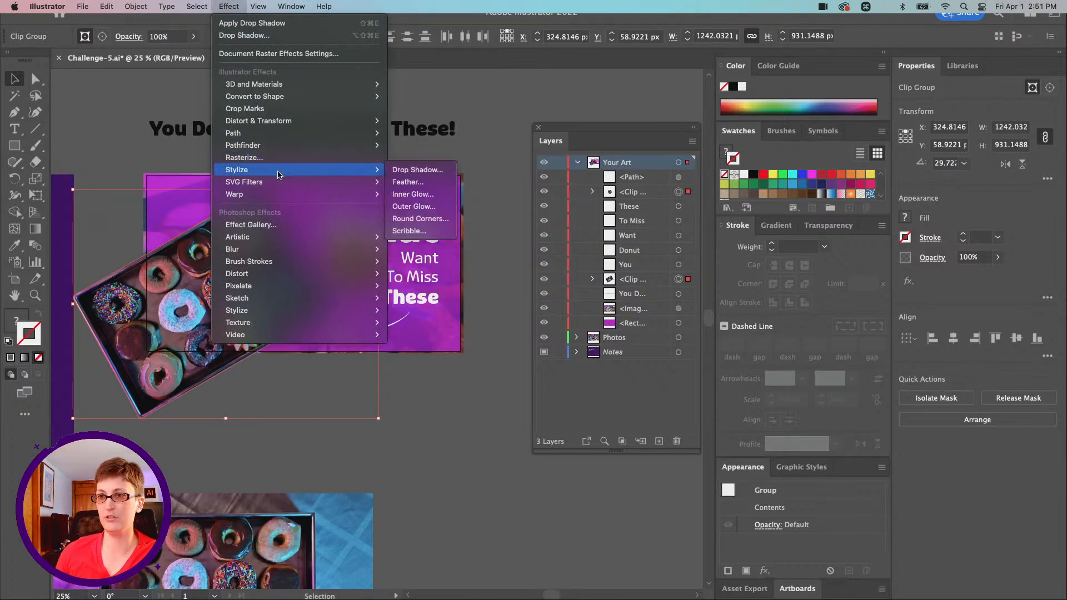
click(396, 169)
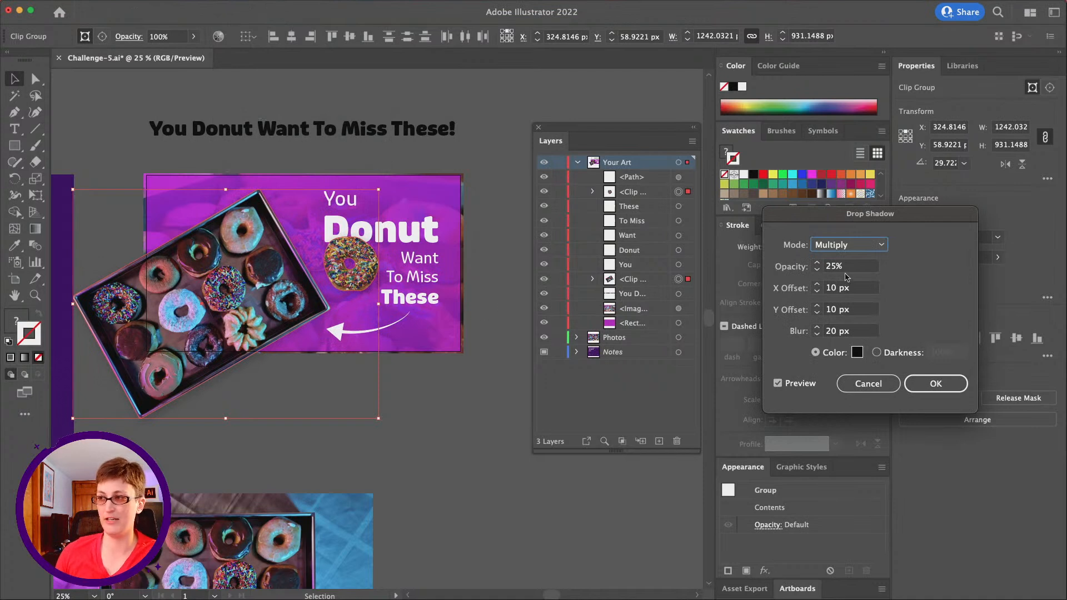
Set the drop shadow's opacity to 30% and blur to 25 px, apply it to both objects, and deselect
key(Tab)
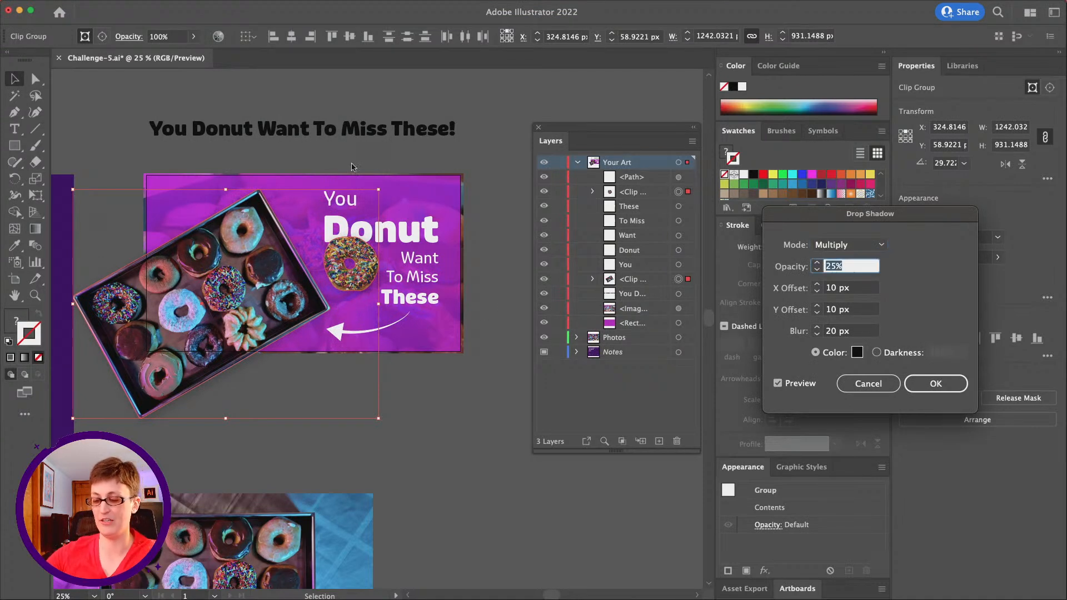
text(30)
key(Tab)
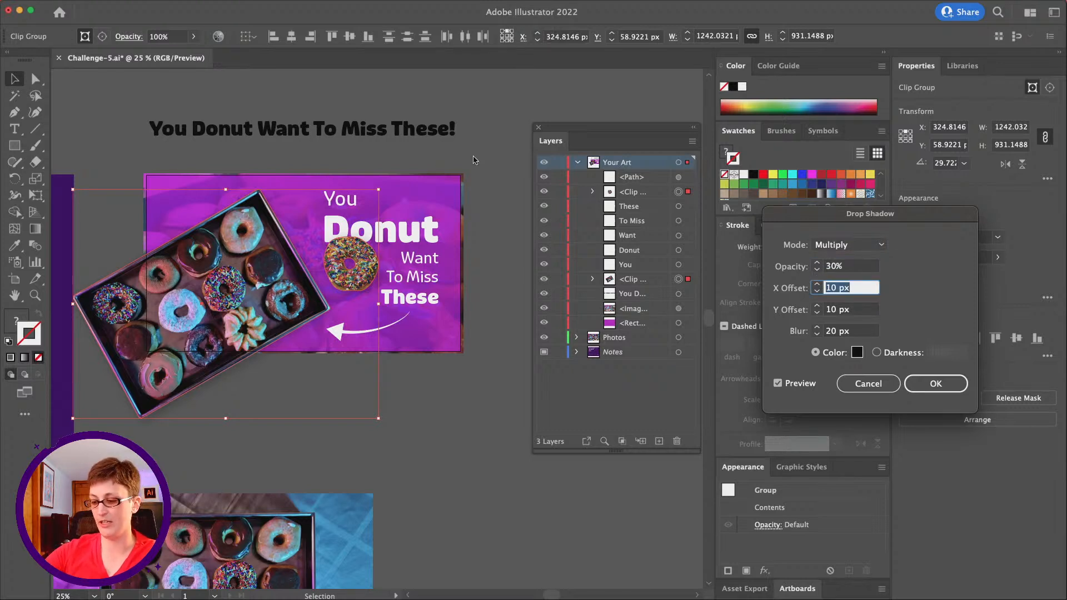
key(Tab)
key(Tab)
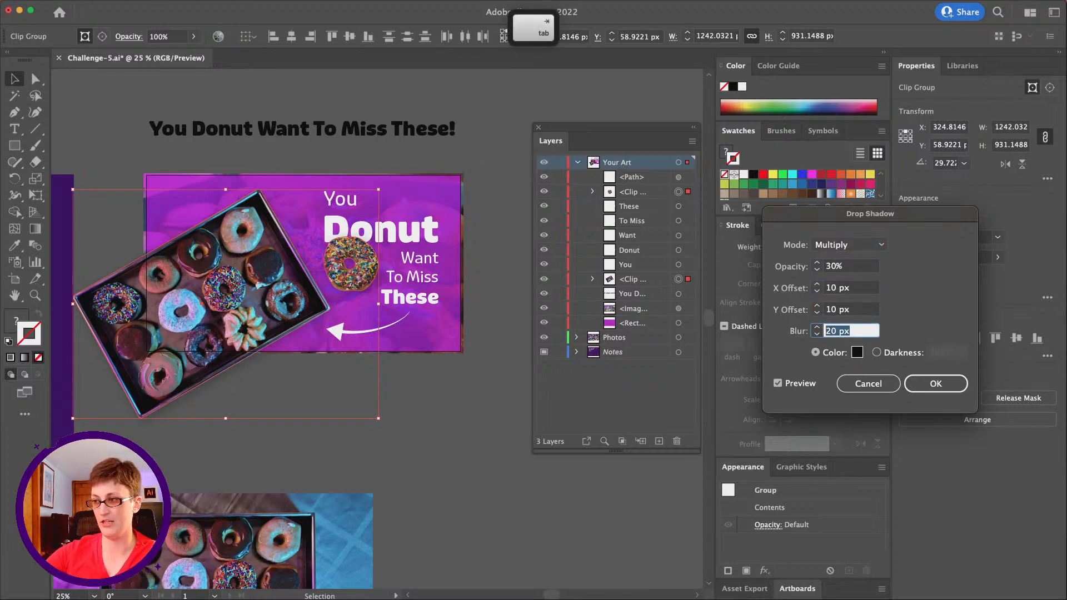
text(25)
key(Tab)
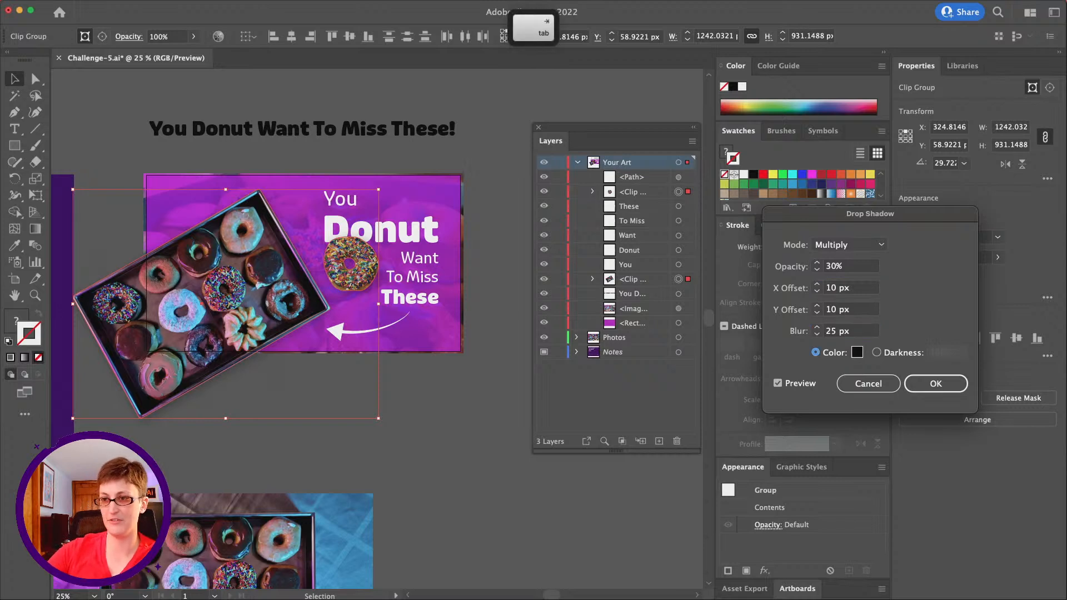
click(907, 385)
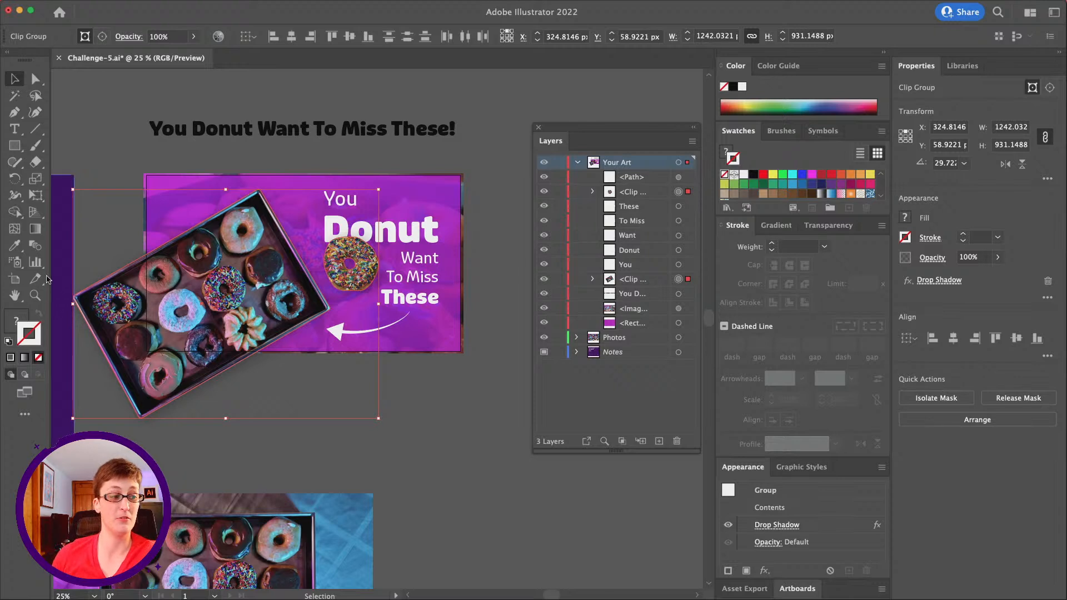
click(473, 383)
Select all five stacked text lines from "You" to "These", set them in All Caps, and deselect
scroll(456, 380, left, 2)
scroll(448, 380, up, 1)
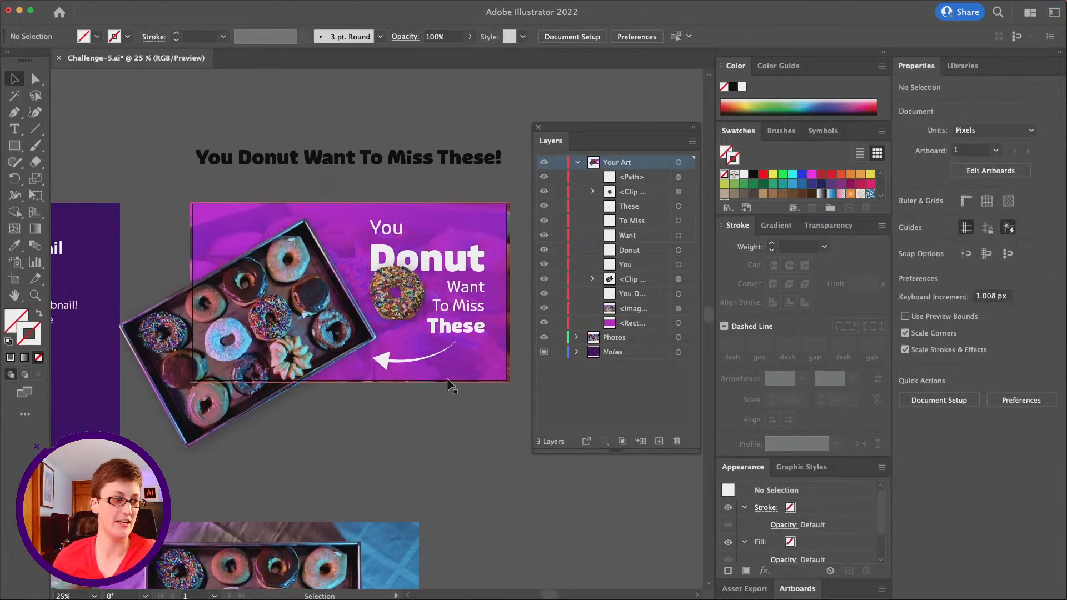
scroll(447, 379, up, 1)
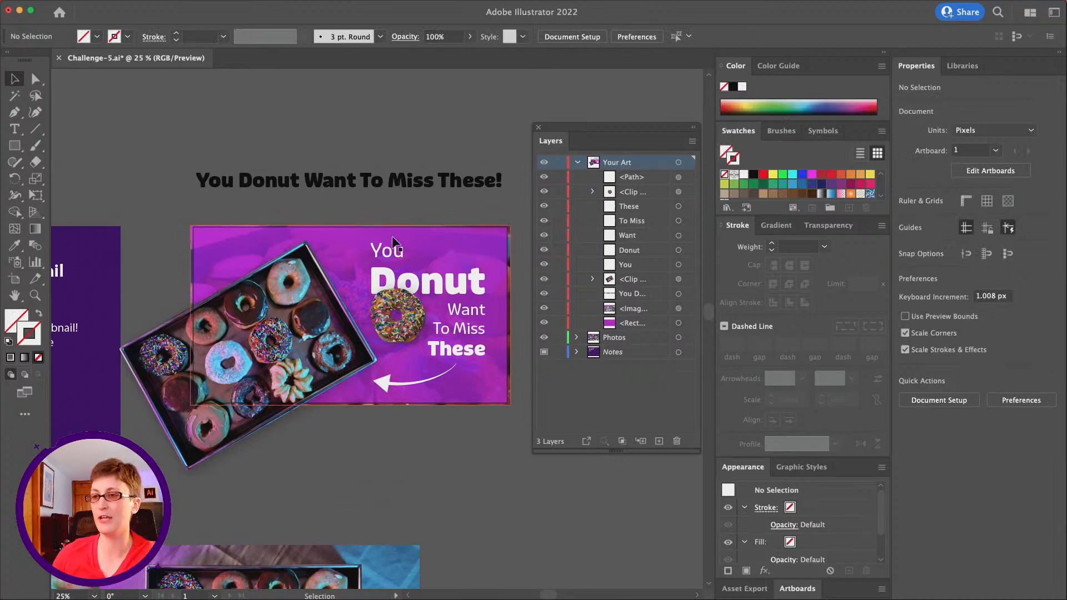
click(399, 253)
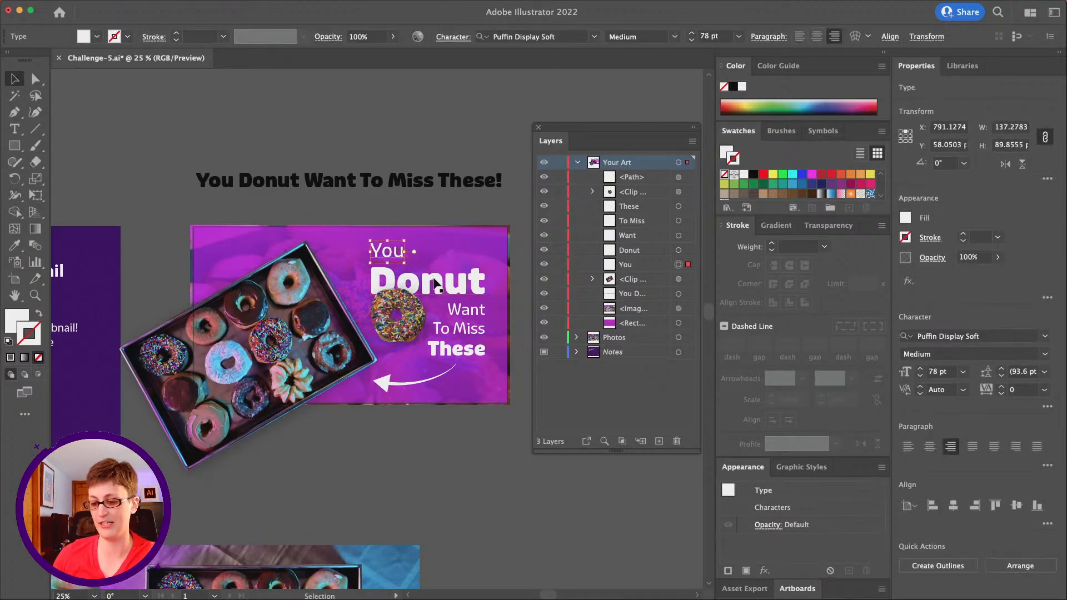
shift+click(437, 285)
shift+click(470, 309)
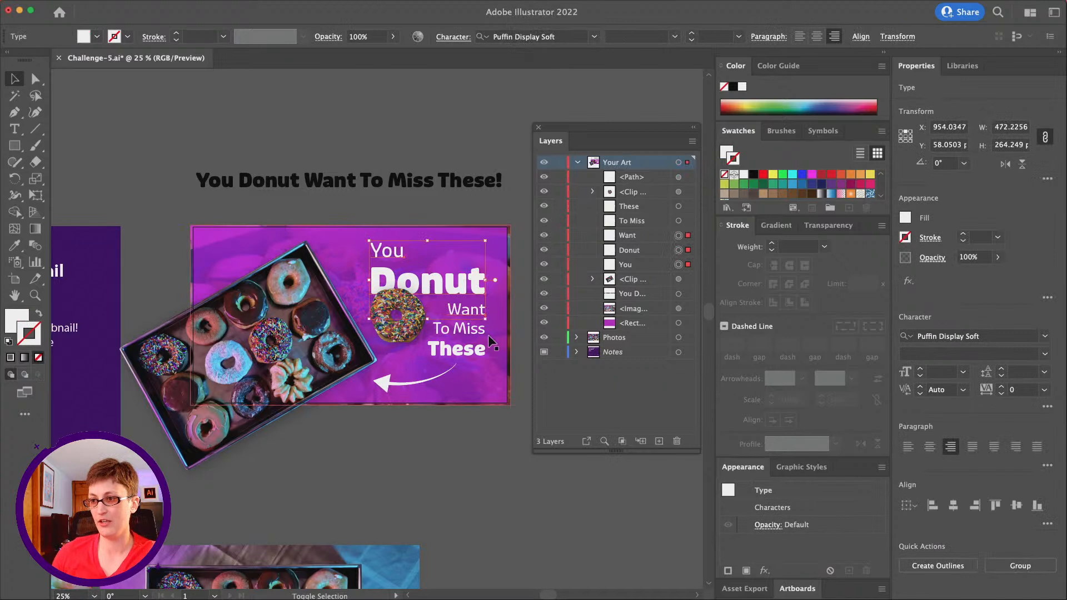
shift+click(482, 334)
shift+click(475, 351)
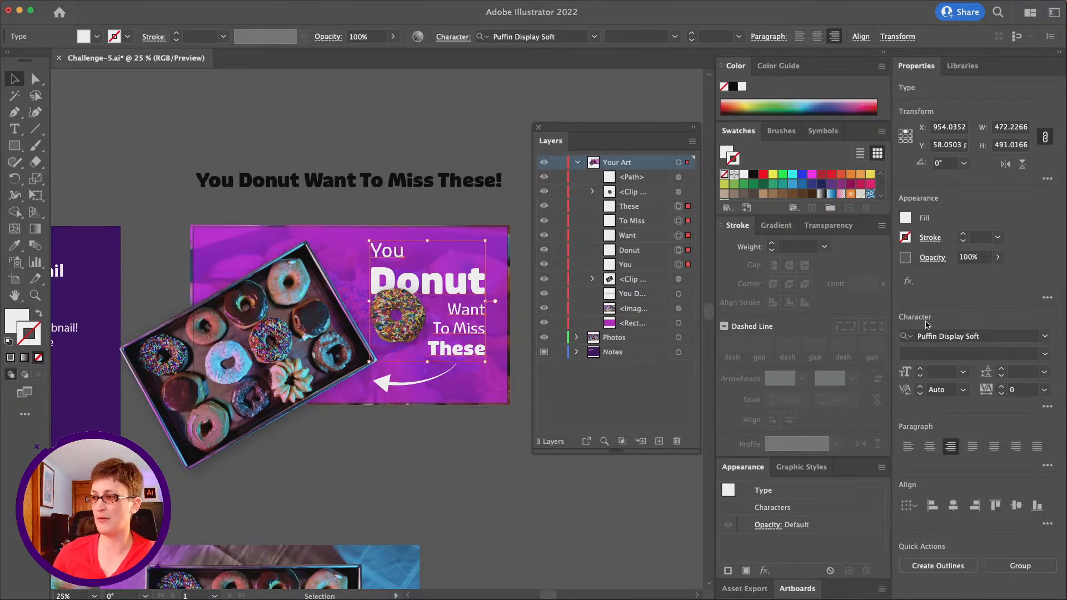
click(1047, 407)
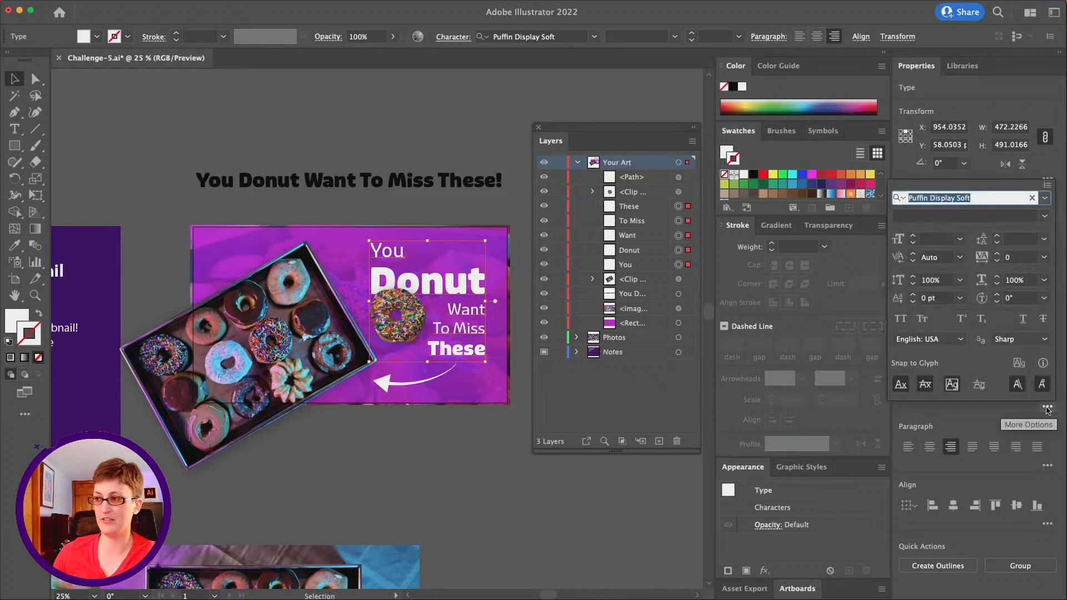
click(901, 320)
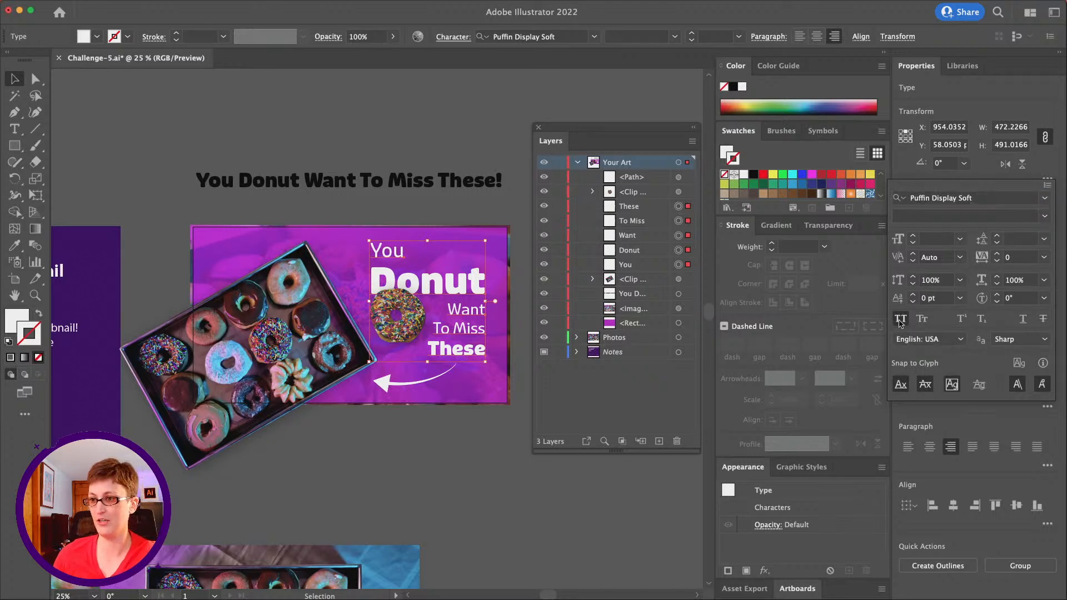
click(451, 445)
click(421, 217)
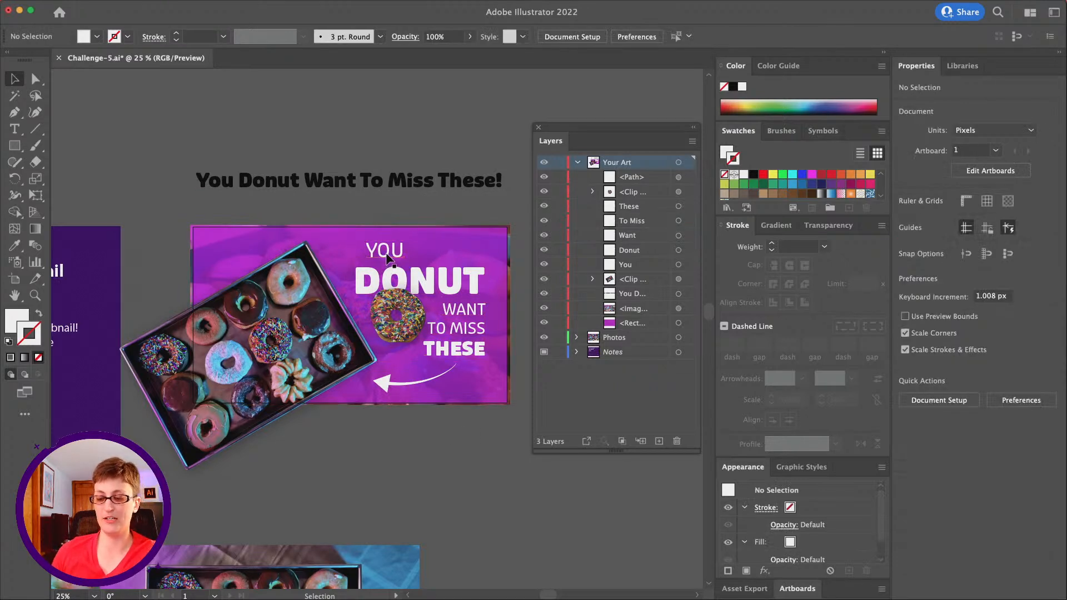
Align "YOU" to the left edge of "DONUT", using "DONUT" as the key object, and deselect
click(388, 257)
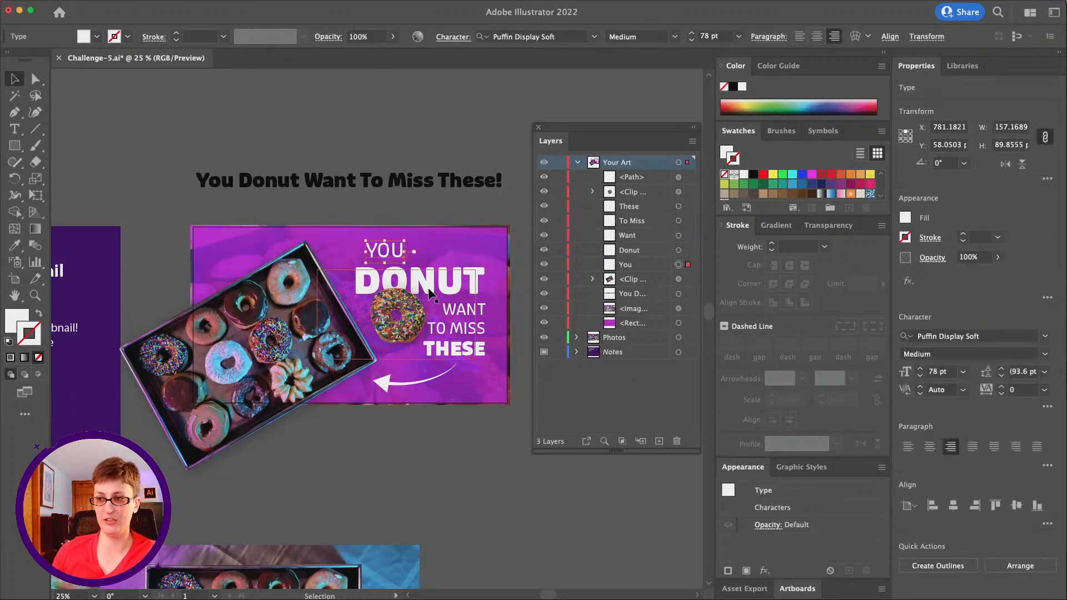
shift+click(462, 285)
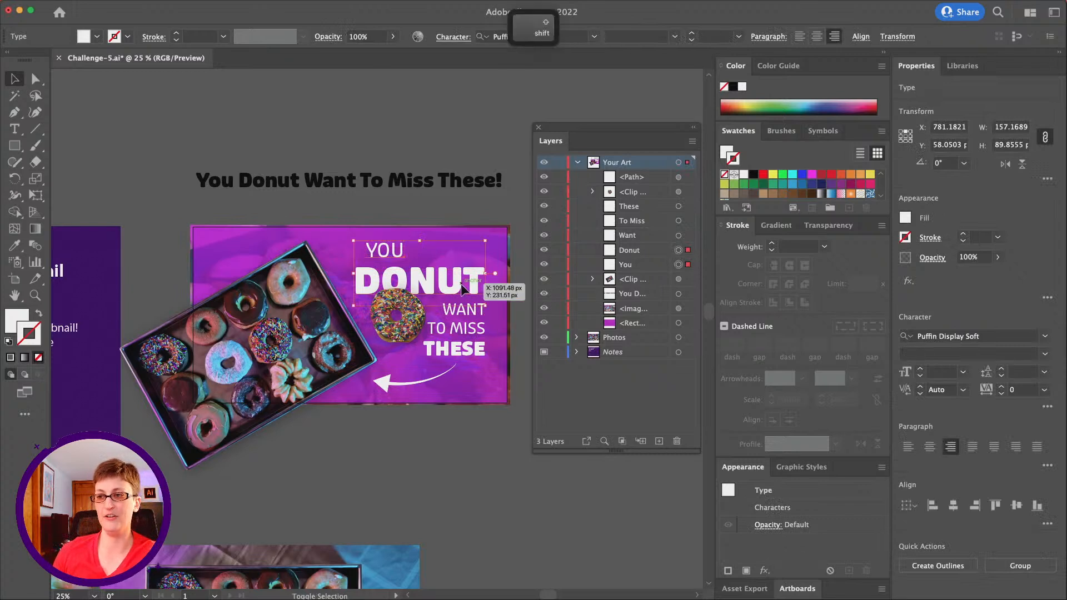
click(861, 37)
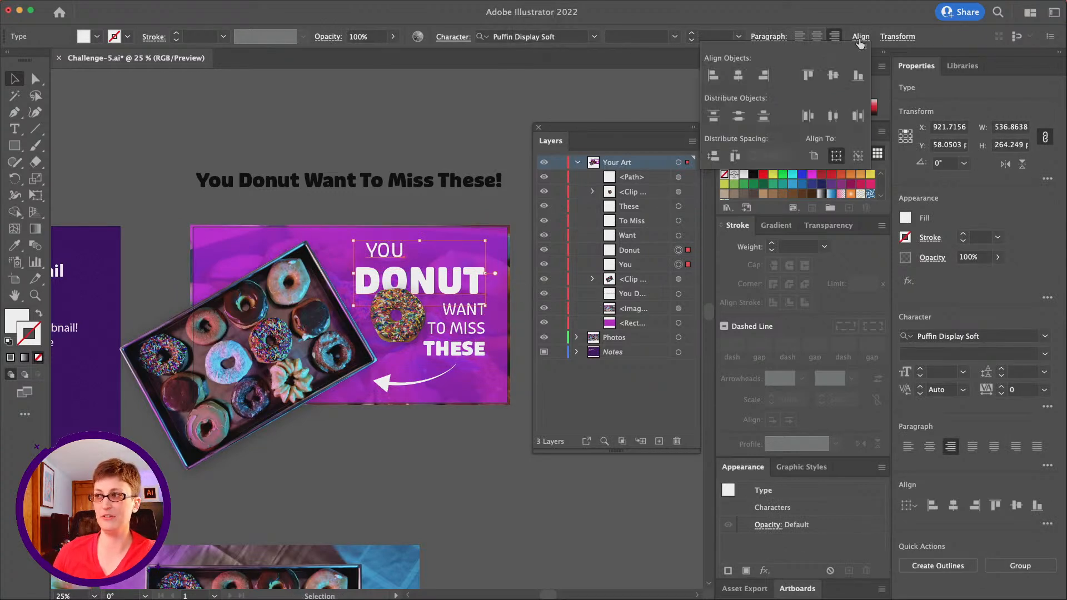
click(434, 289)
click(448, 288)
click(444, 284)
shift+click(400, 252)
click(441, 281)
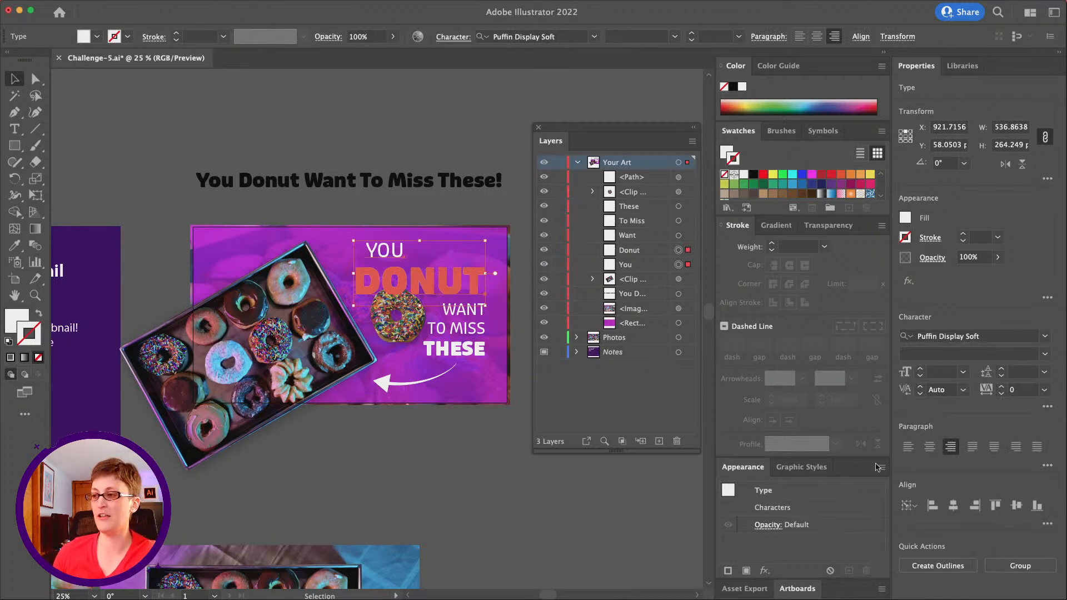
click(929, 505)
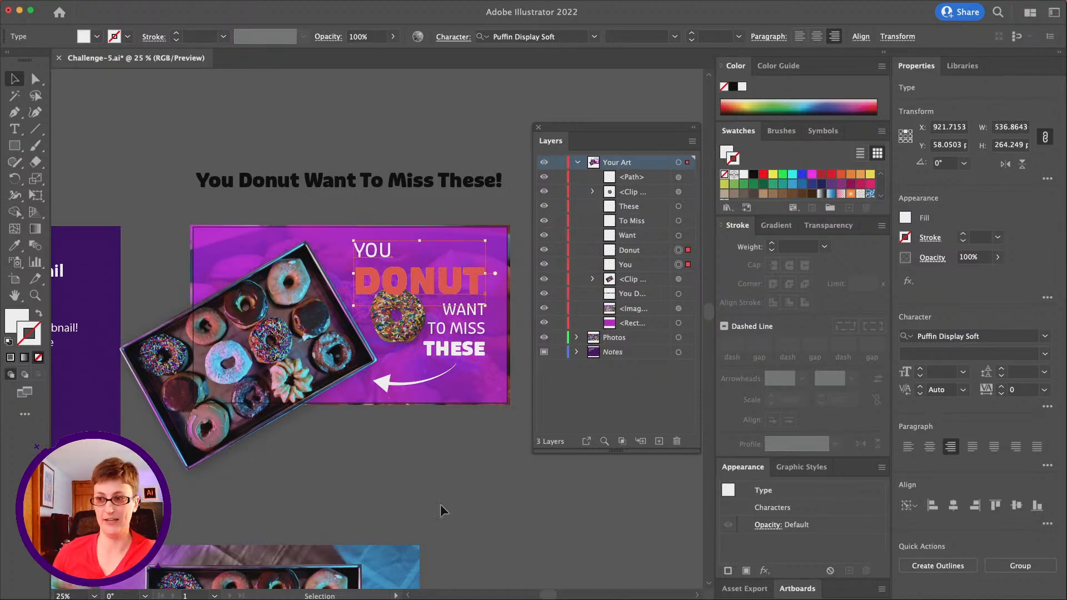
click(328, 428)
Examine the capitalised thumbnail layout and view it at 16.67% size
scroll(327, 426, right, 3)
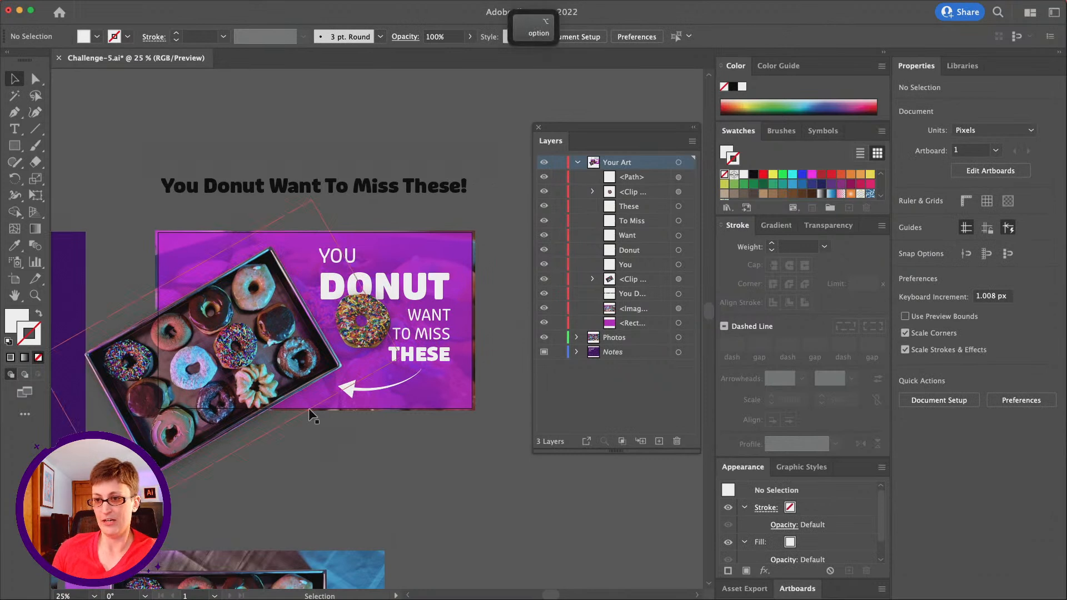
scroll(309, 408, down, 3)
scroll(309, 408, left, 3)
scroll(309, 410, right, 1)
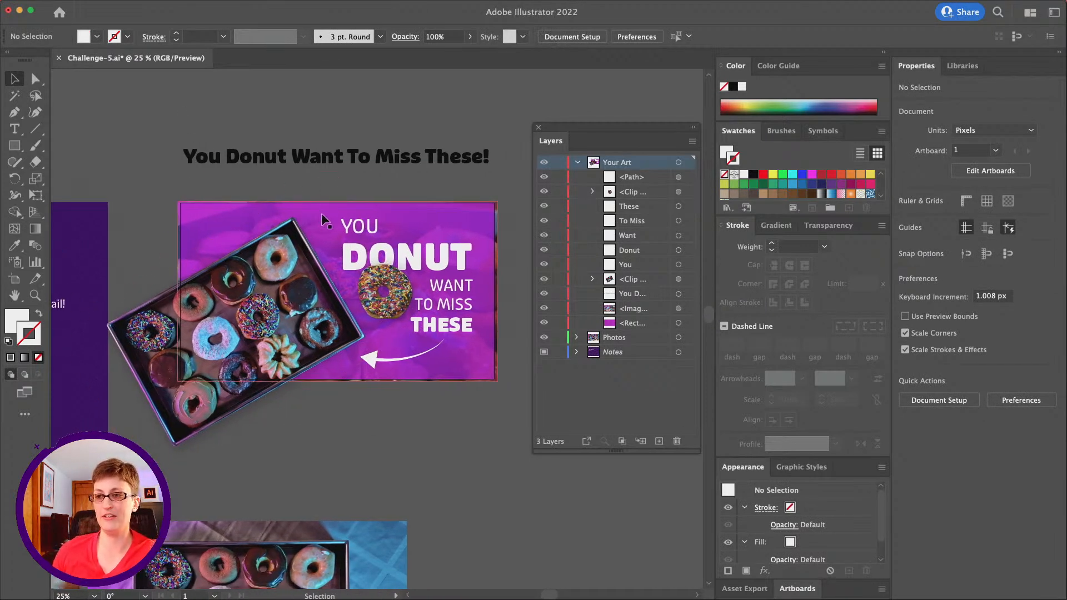
mouse_move(88, 3)
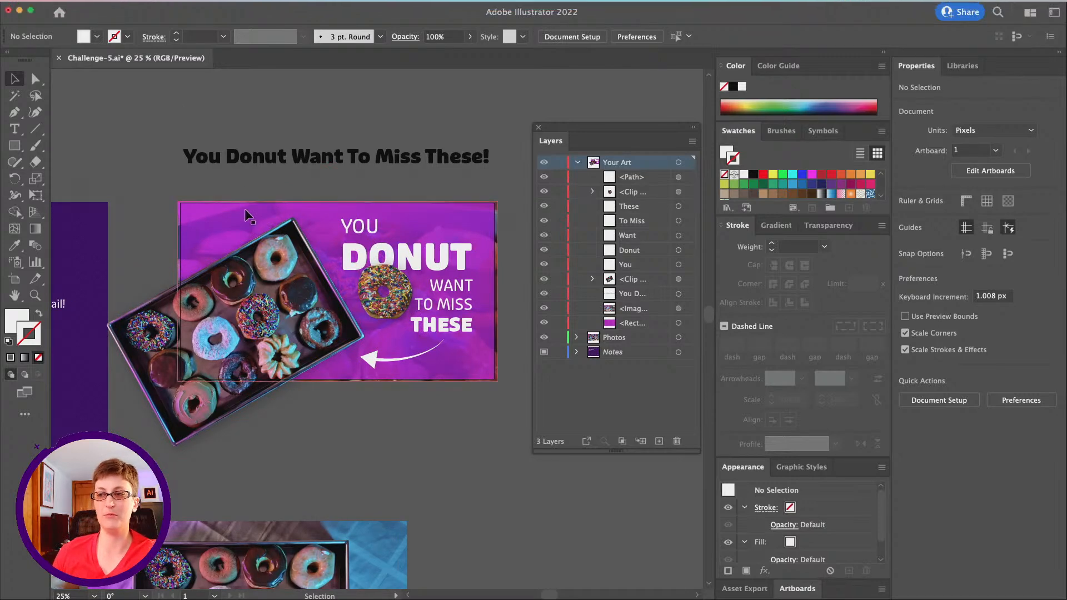
click(35, 295)
key(alt)
alt+click(377, 342)
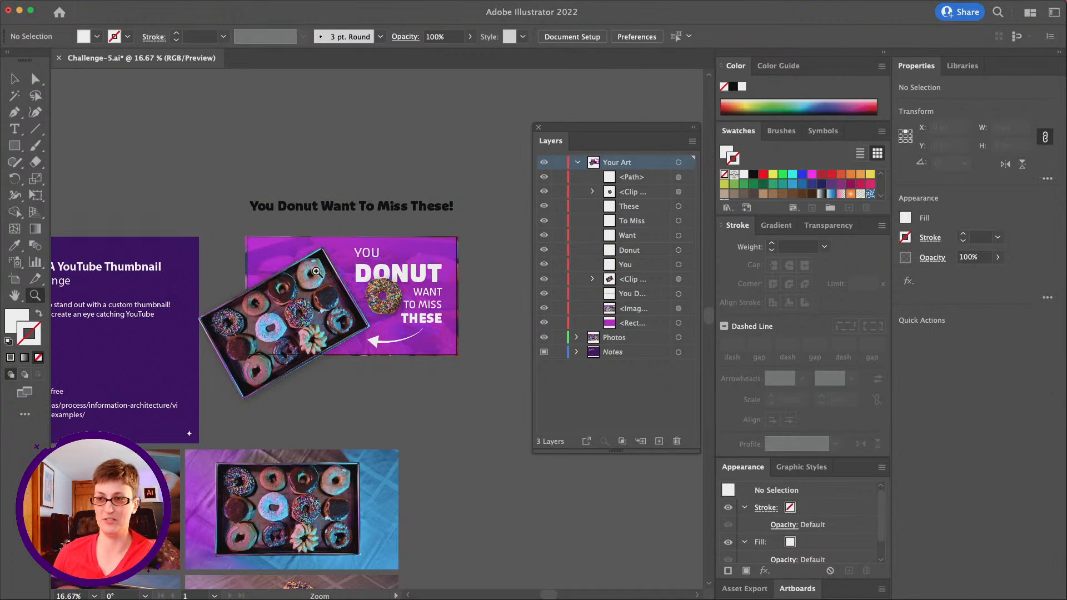
Export Artboard 1 for screens as a PNG at 1x scale into the Desktop folder
click(82, 6)
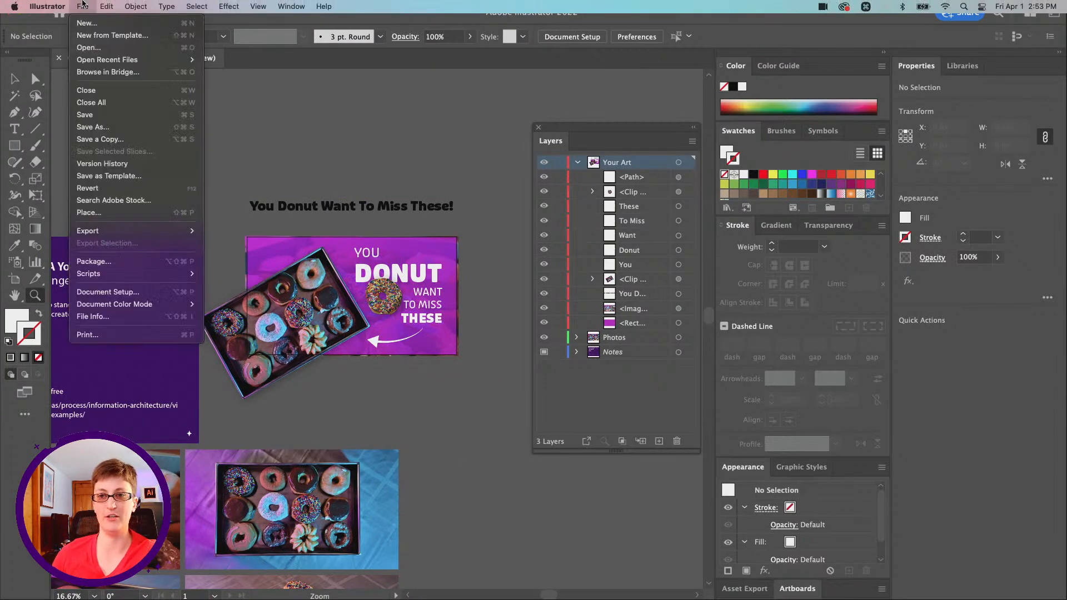
mouse_move(143, 231)
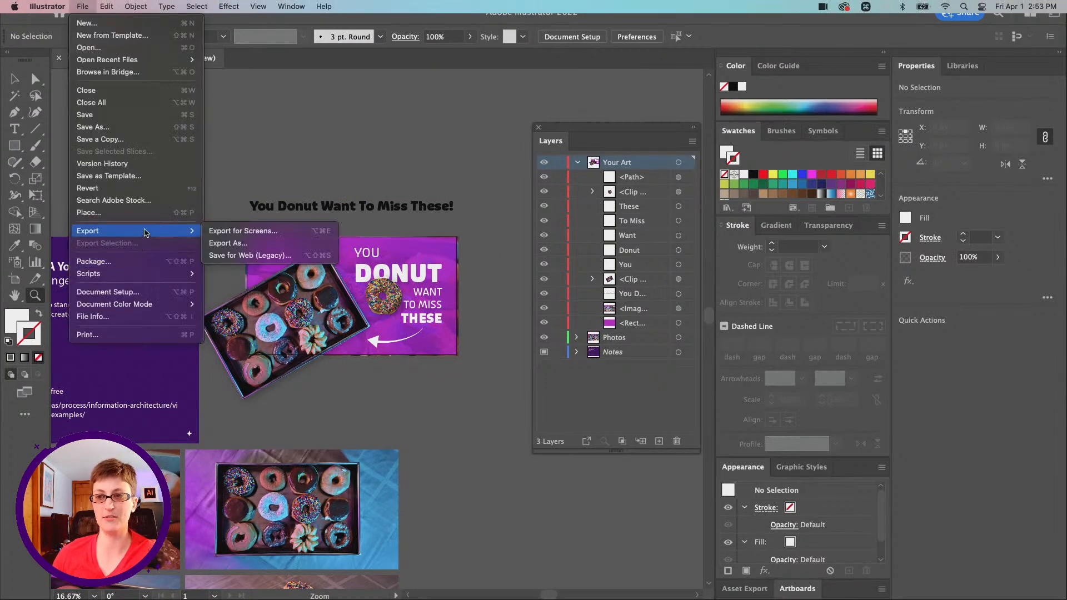
click(228, 232)
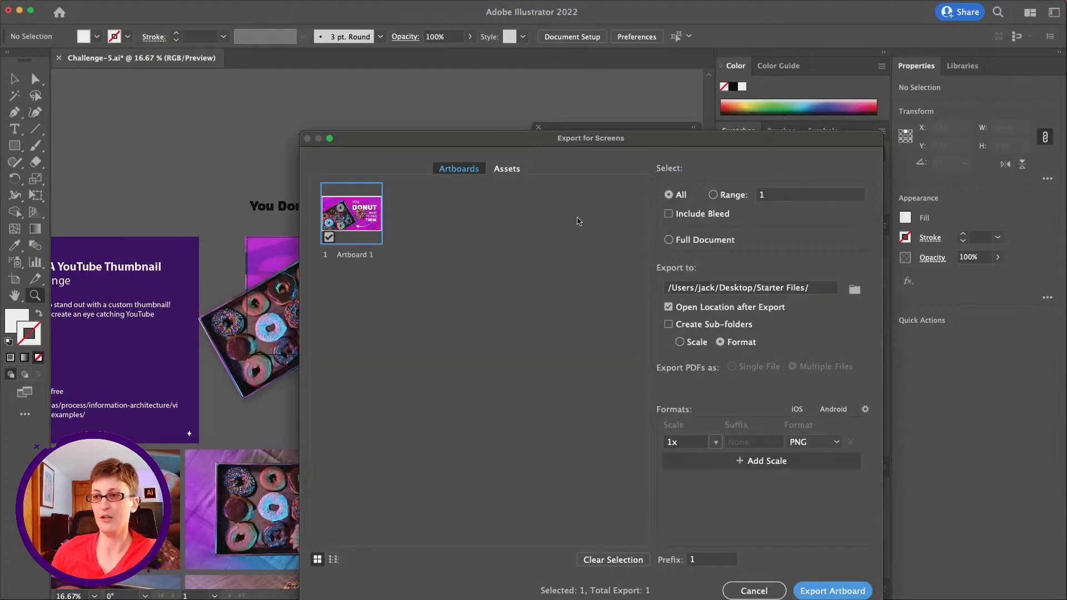
click(855, 289)
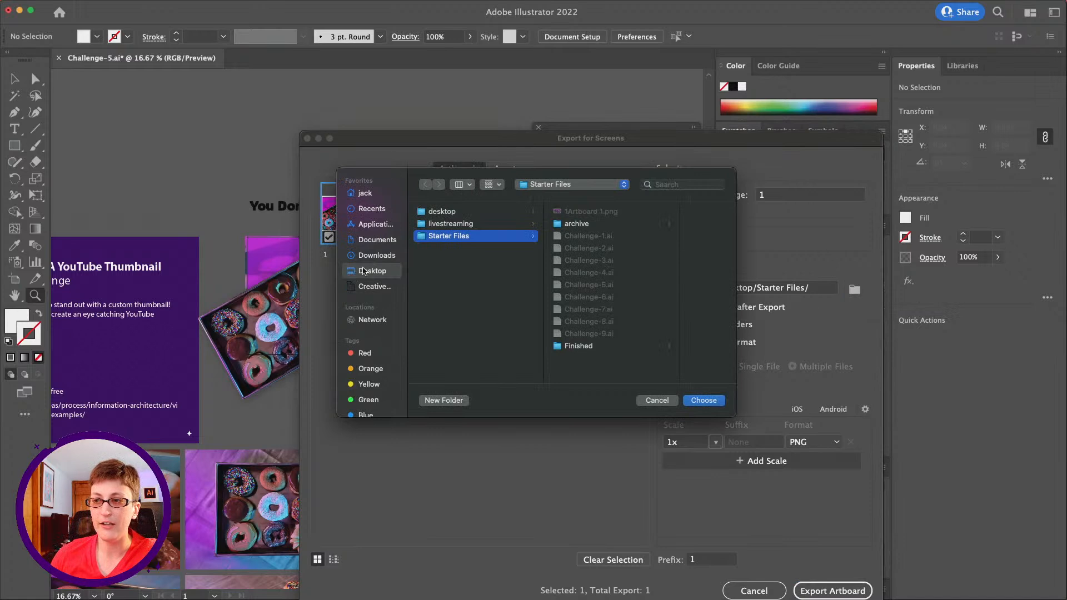
click(367, 271)
click(705, 401)
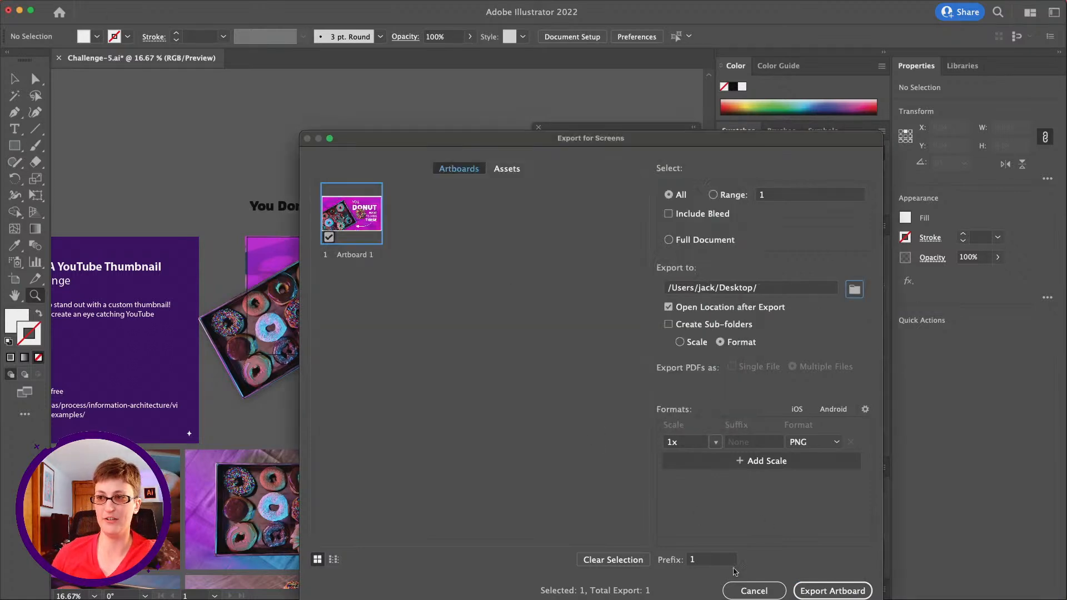
click(832, 588)
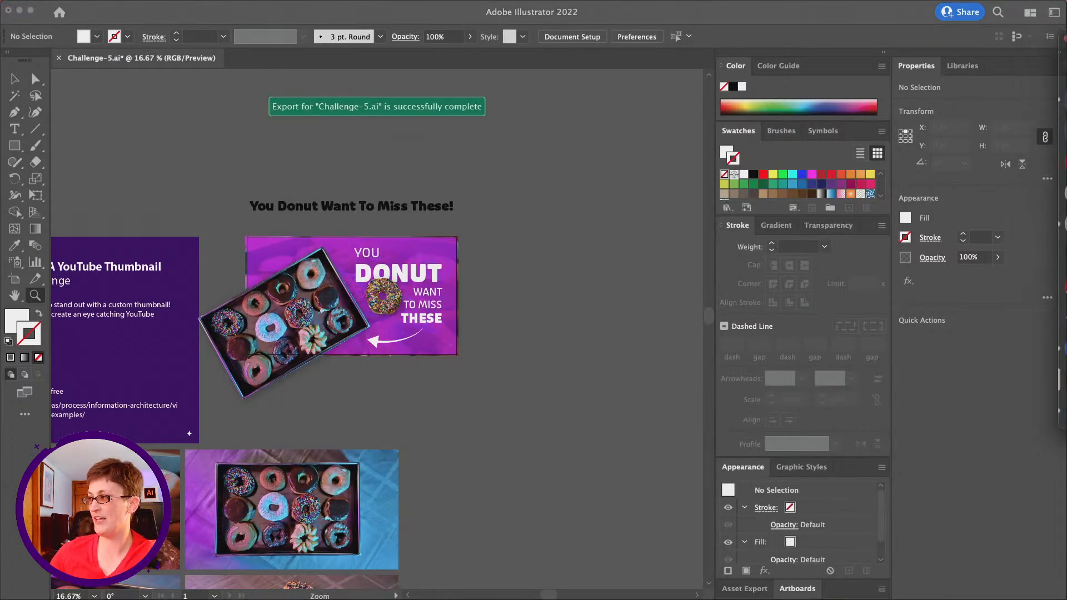
Bring the Discord window in front of Illustrator and examine the line-art tree coloring pages posted in the challenge channel, enlarging individual images
drag(1066, 61, 535, 109)
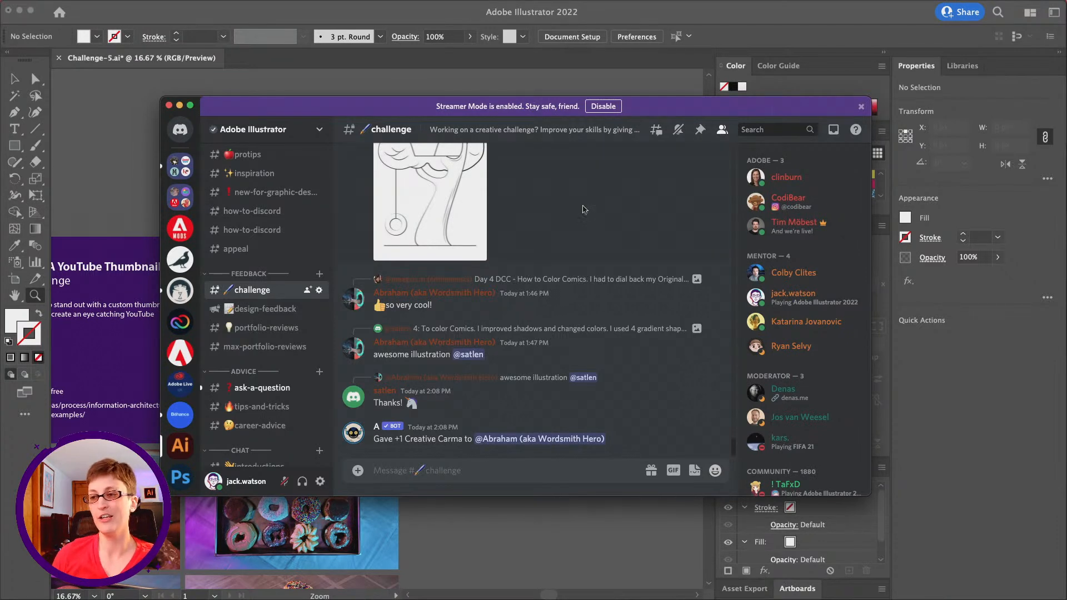
scroll(544, 286, up, 4)
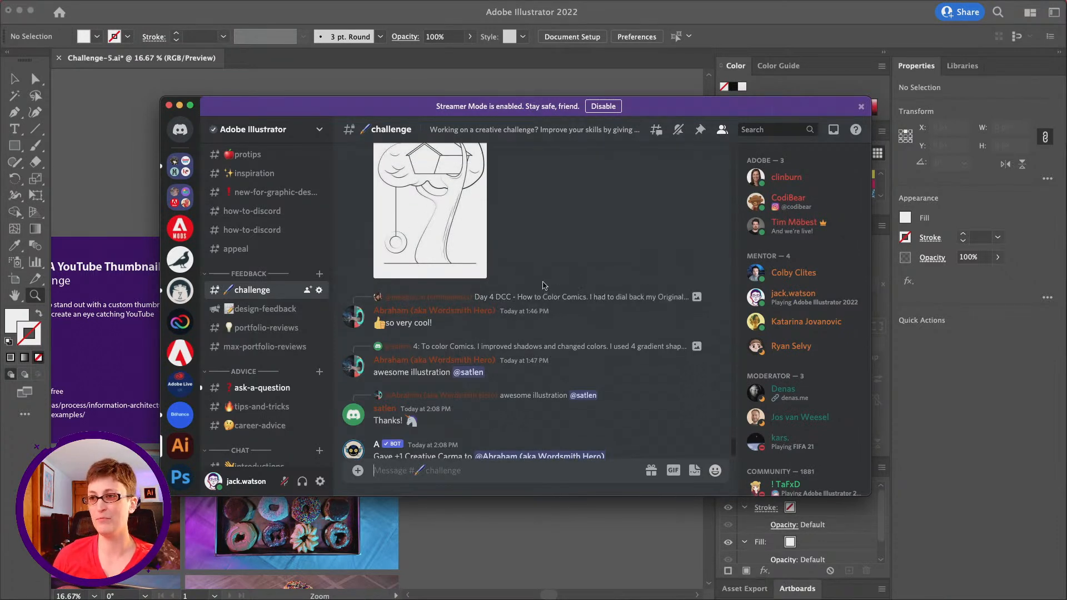
click(461, 272)
click(606, 294)
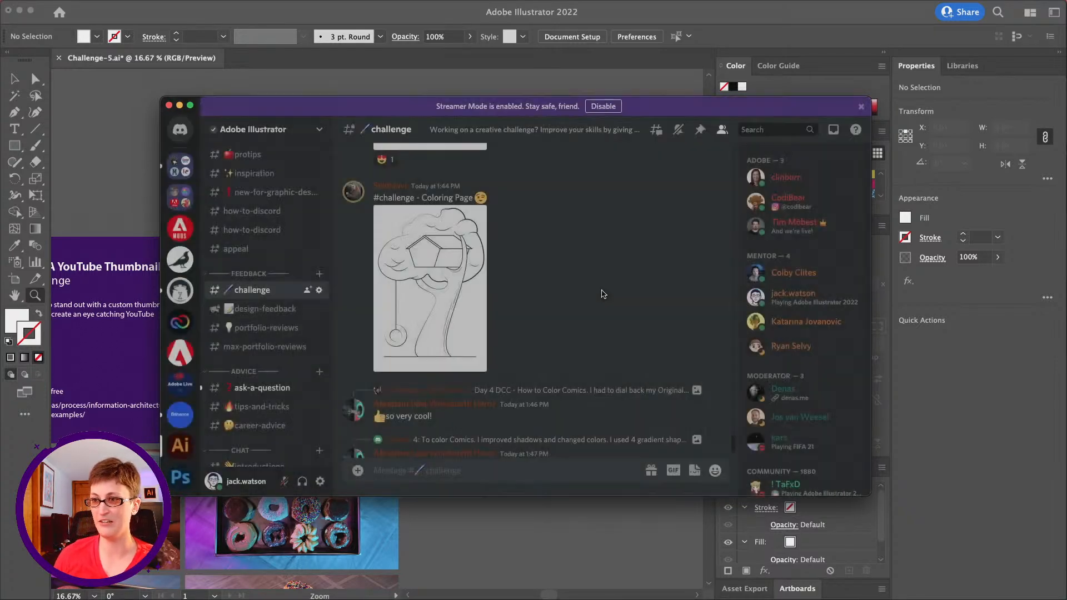
scroll(462, 281, up, 3)
scroll(462, 281, up, 4)
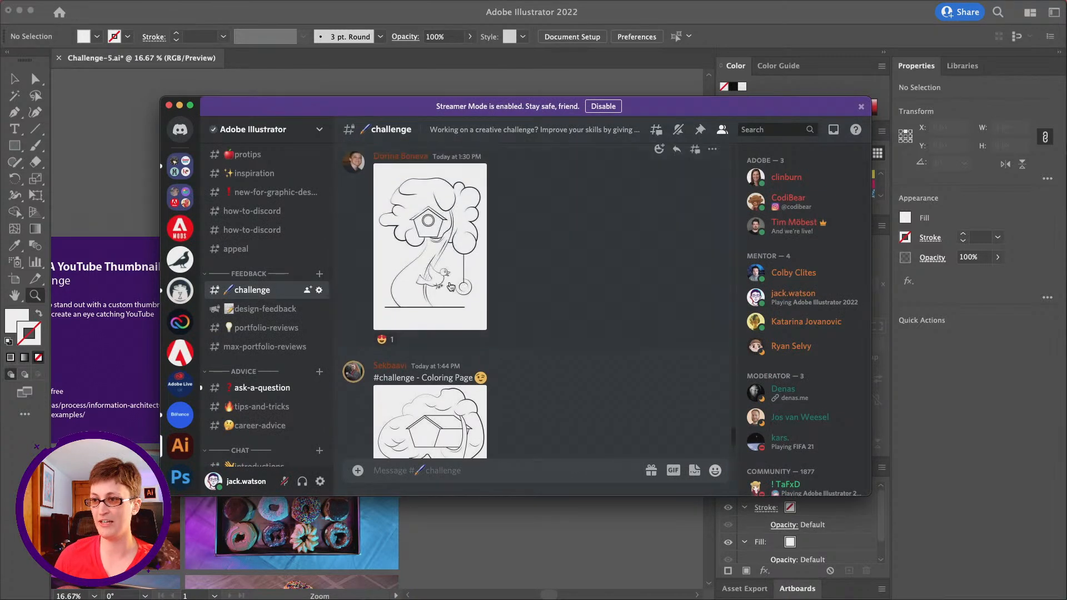
click(449, 285)
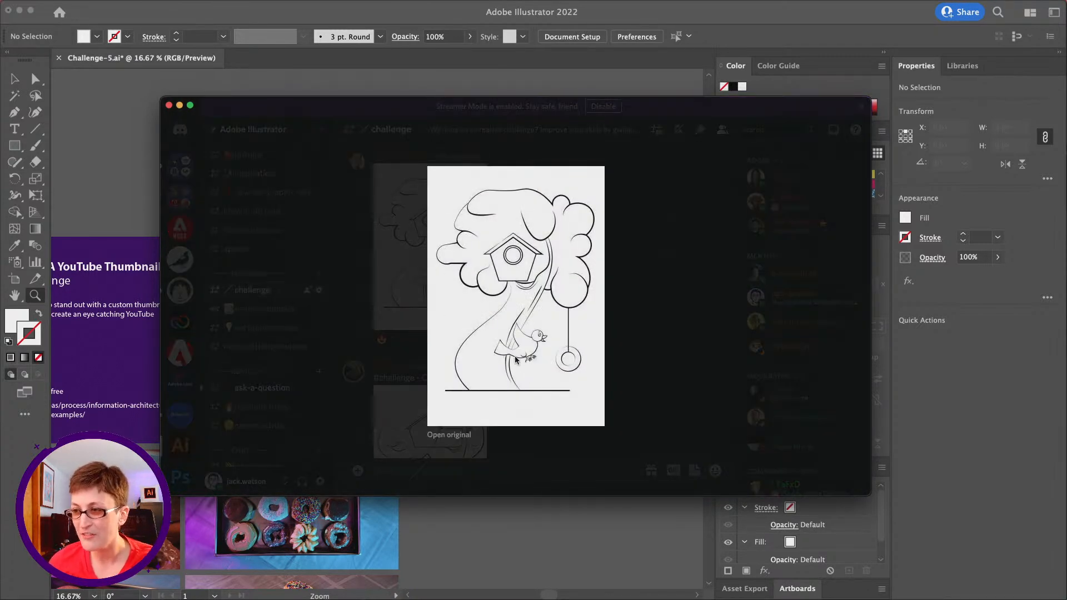
click(618, 327)
Examine the earlier challenge posts, enlarging the purple tree house illustration and viewing the coffee cup artwork, and return to the latest messages
scroll(560, 304, up, 5)
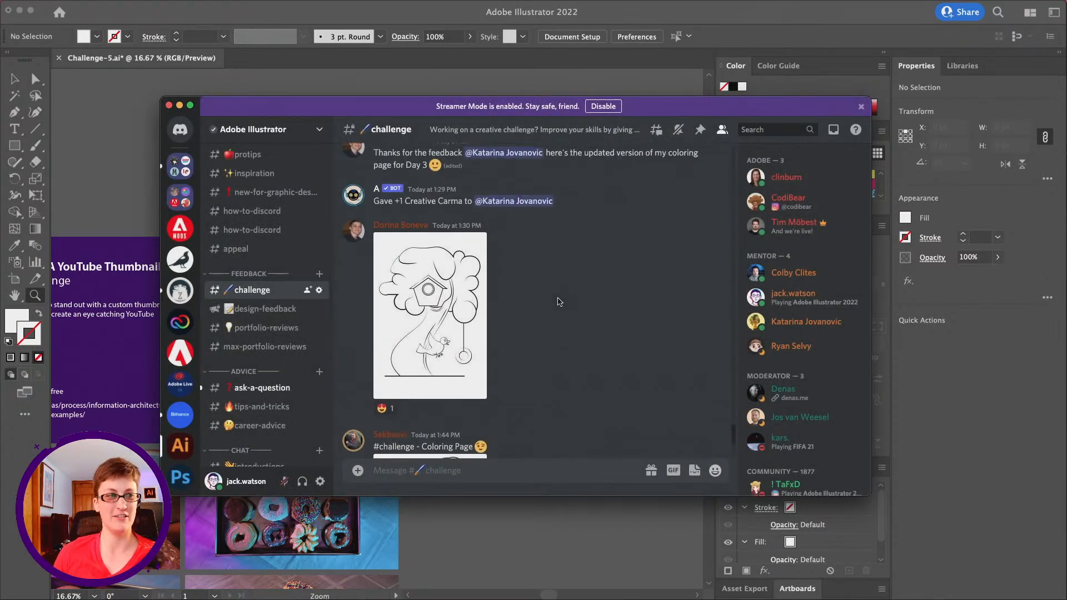
scroll(559, 302, up, 3)
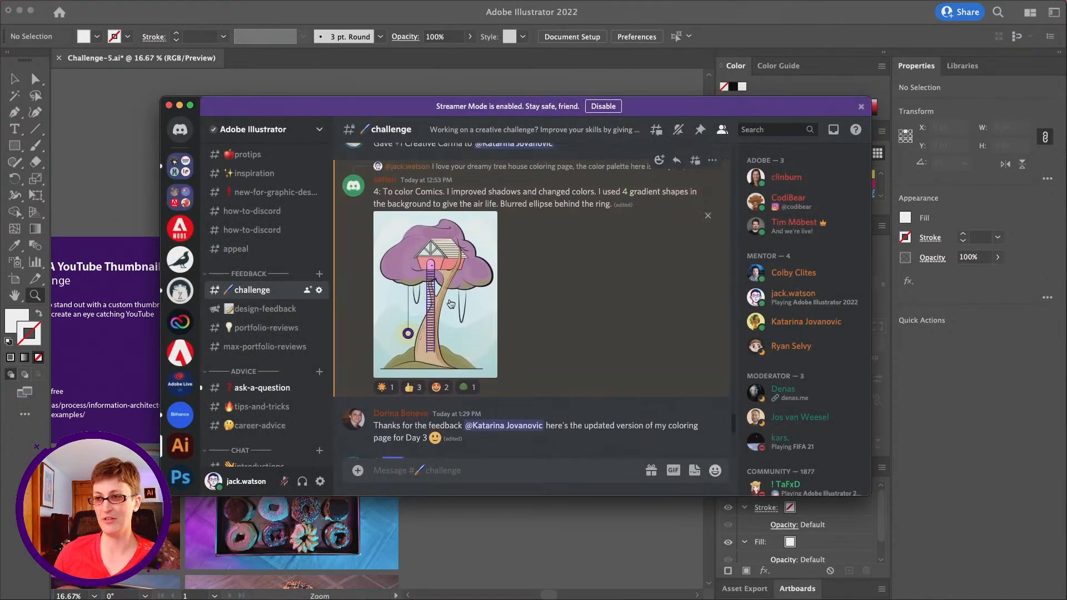
click(451, 305)
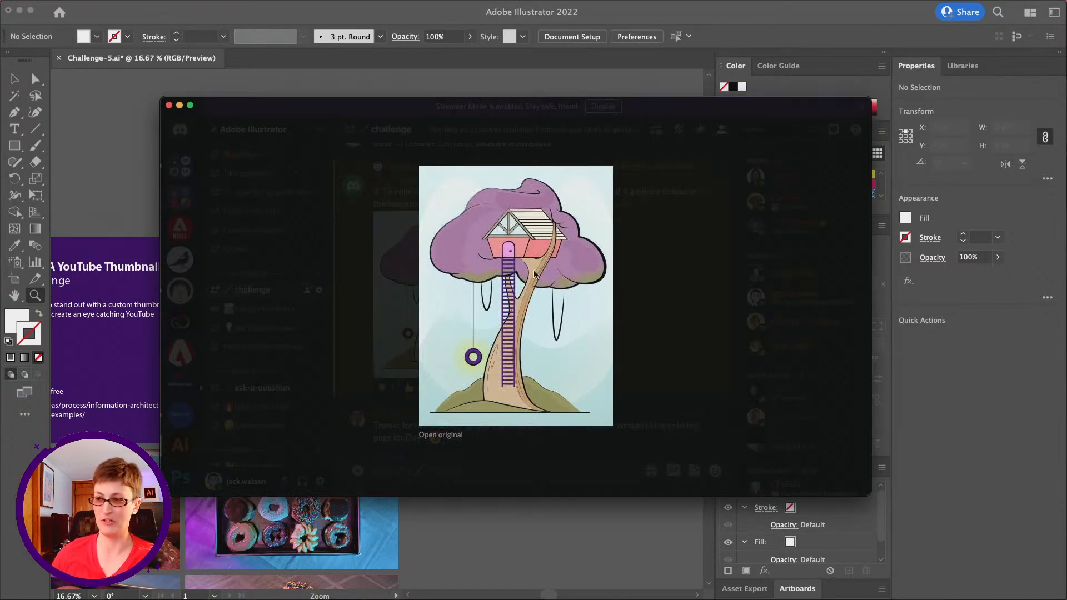
click(564, 428)
scroll(507, 286, up, 4)
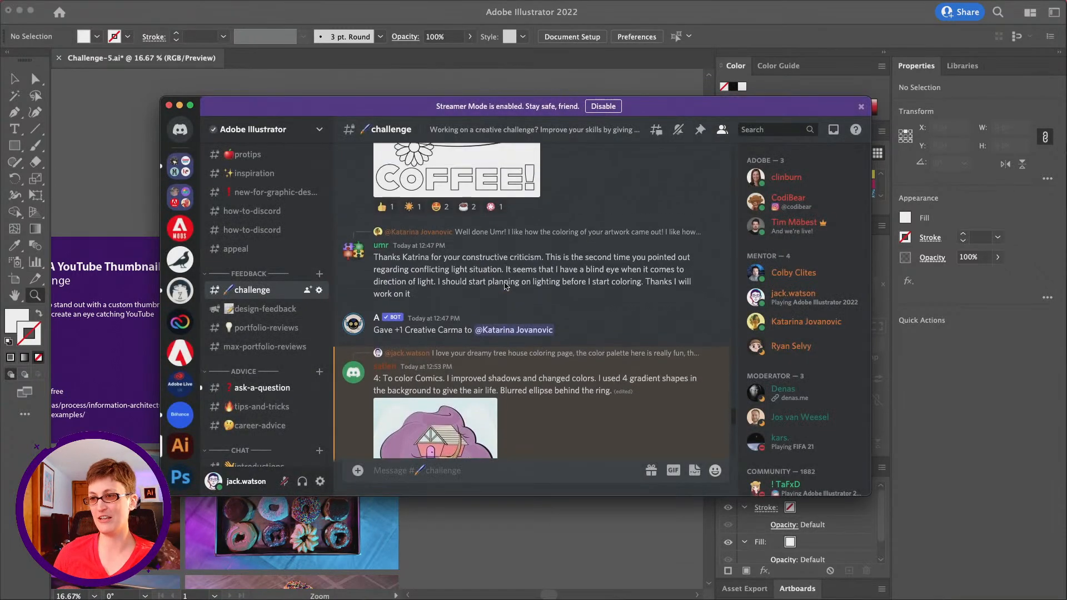
scroll(507, 289, up, 2)
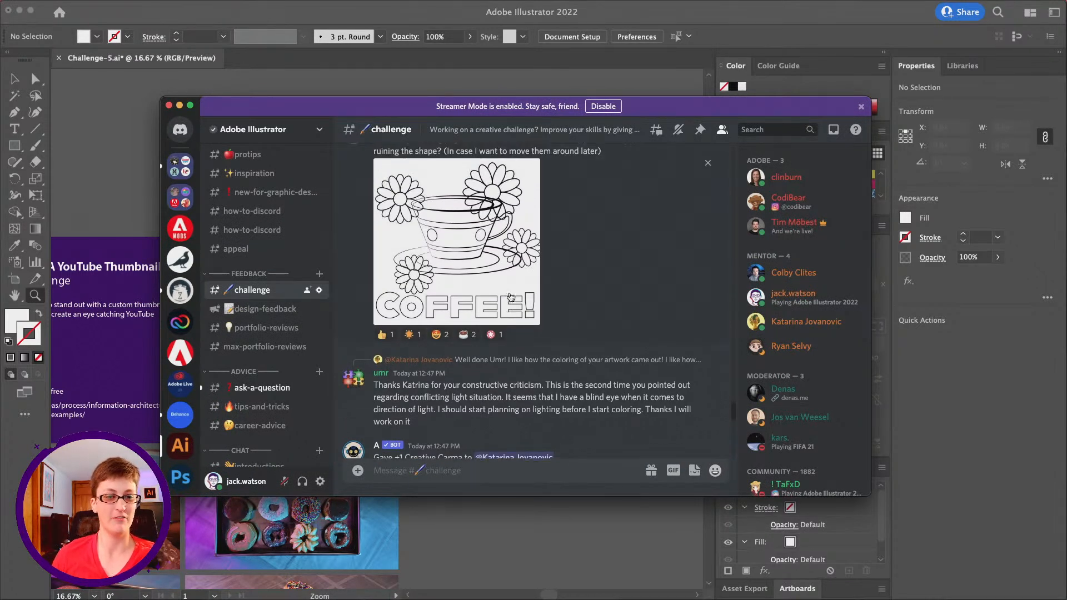
scroll(510, 296, down, 10)
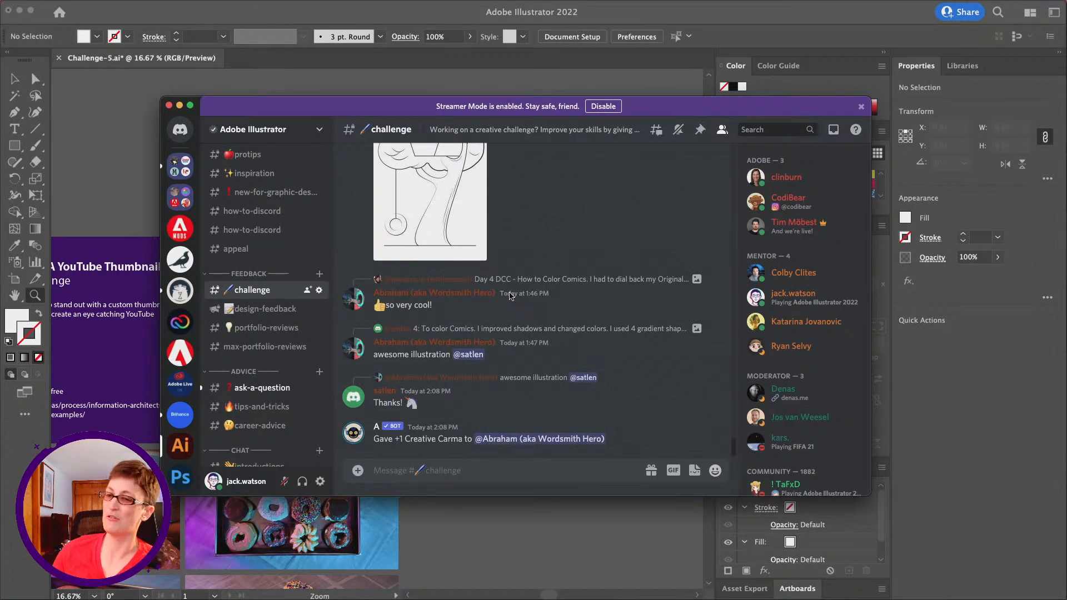
Upload the exported 1Artboard 1.png to the Discord challenge channel and post it without a message
scroll(547, 202, up, 2)
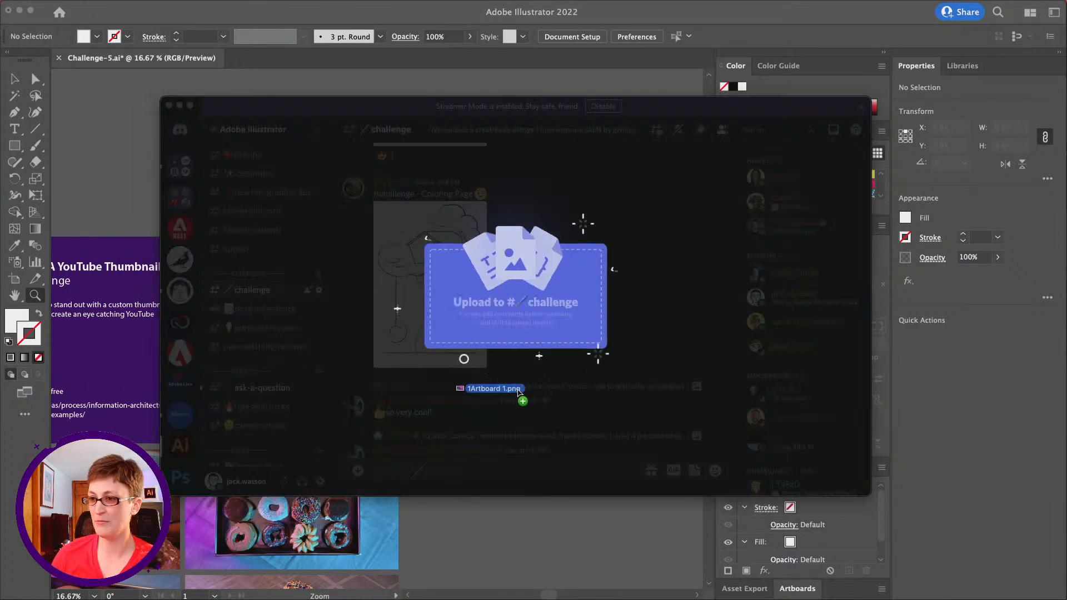
drag(465, 381, 509, 436)
click(489, 471)
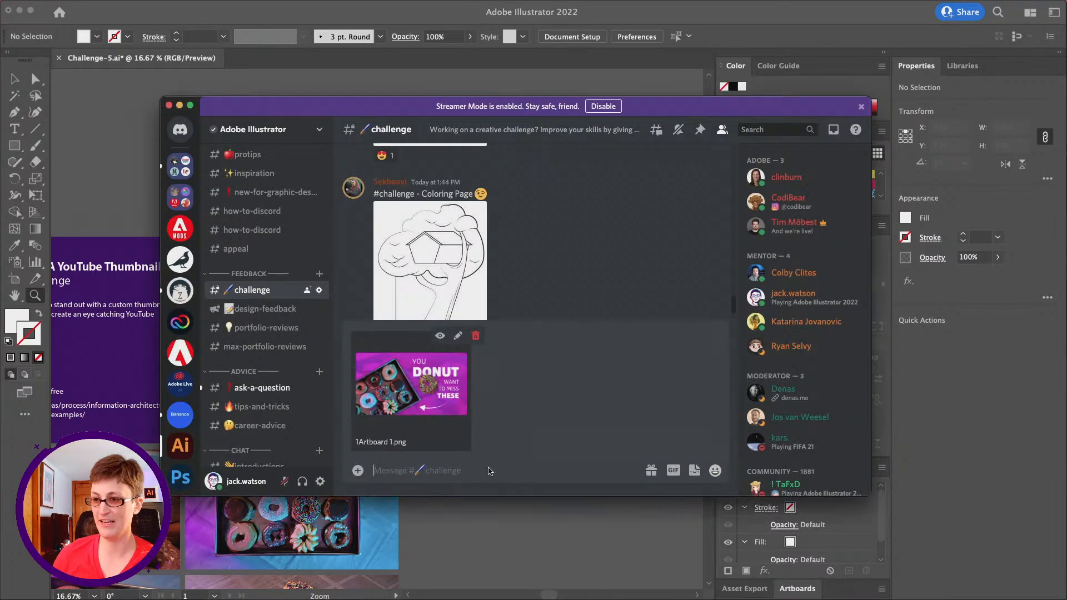
key(Return)
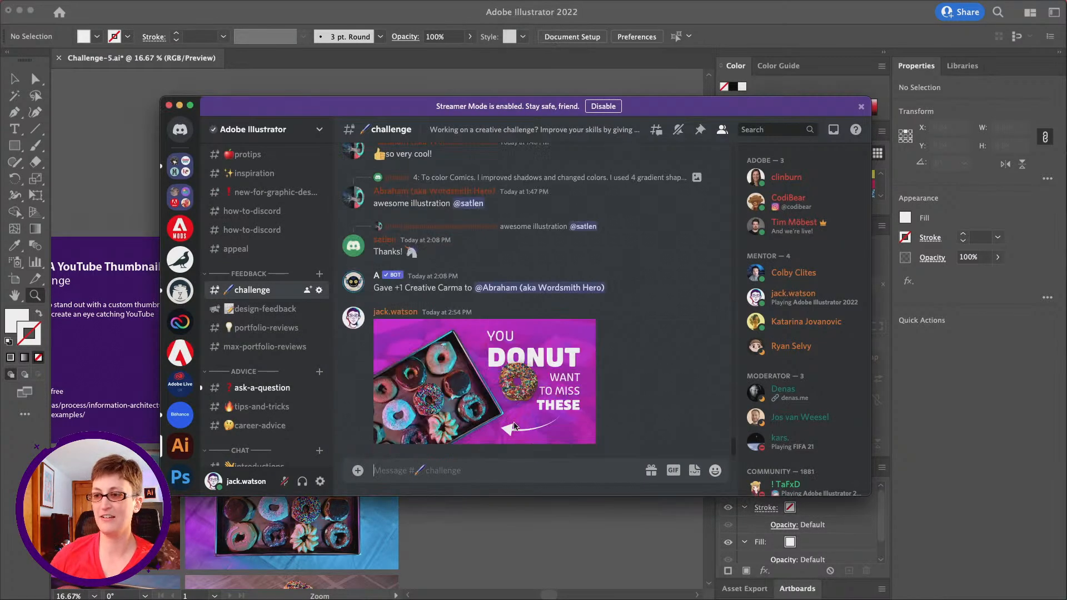